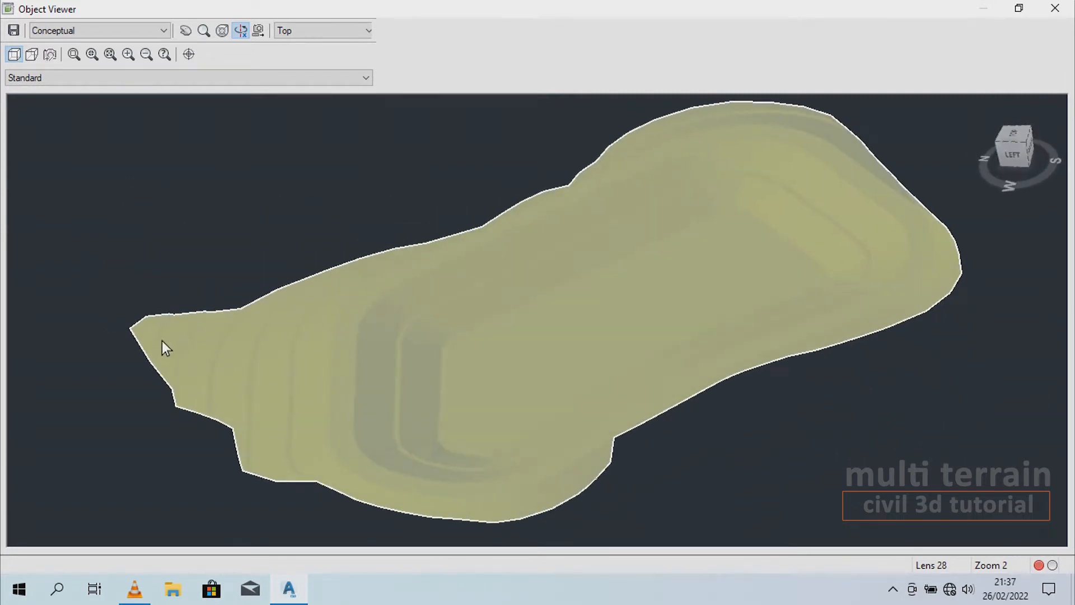
- Examine the pond's finished 3D surface model from an elevated view down to a low side view
{"action": "left_click_drag", "start_coordinate": [456, 352], "coordinate": [546, 327]}
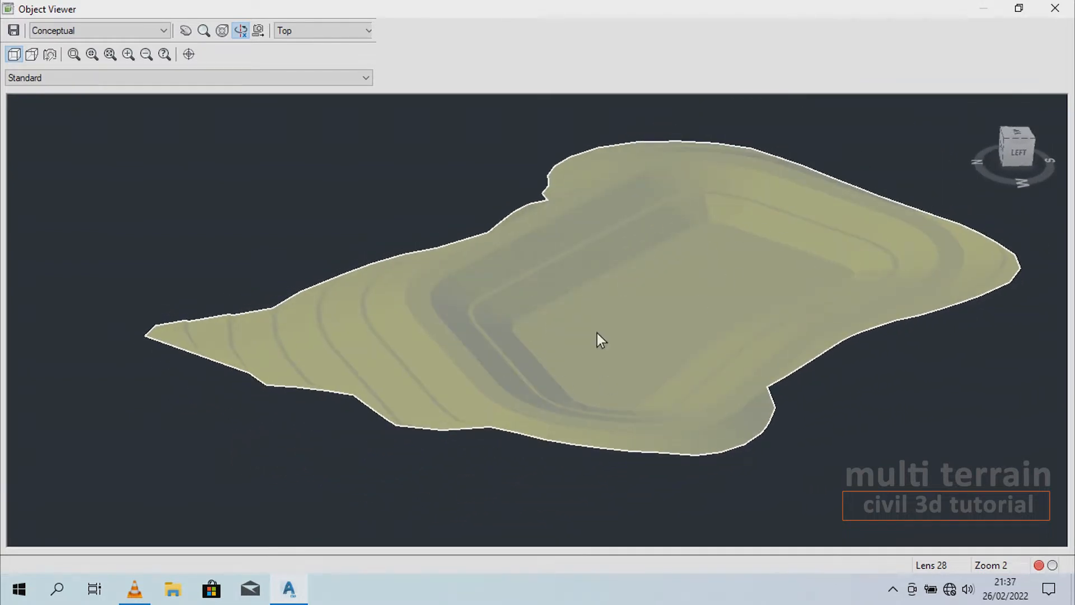
{"action": "left_click_drag", "start_coordinate": [536, 376], "coordinate": [551, 338]}
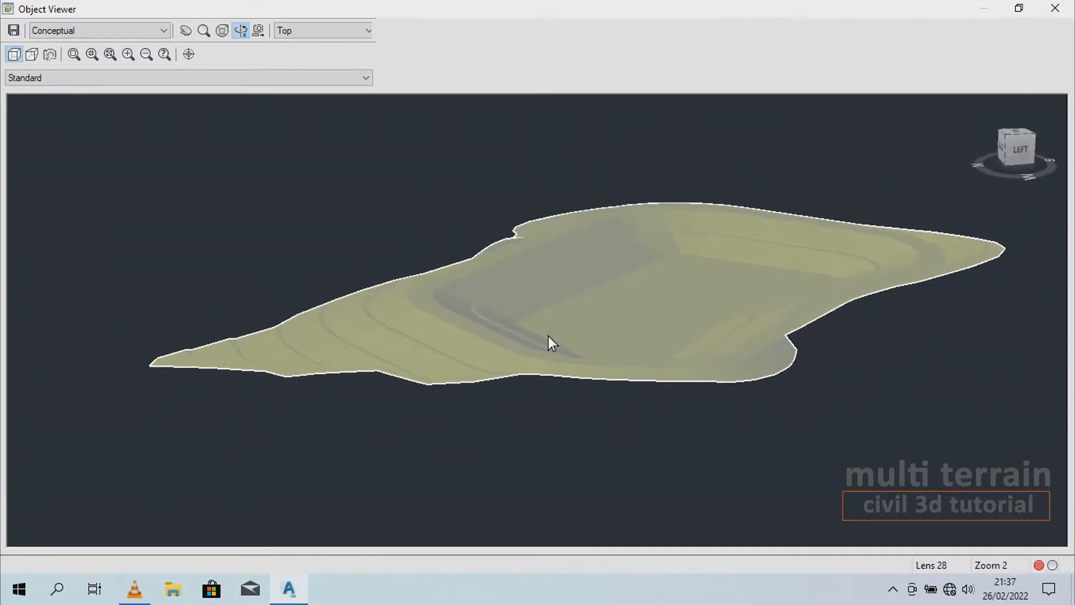
{"action": "left_click", "coordinate": [1008, 138]}
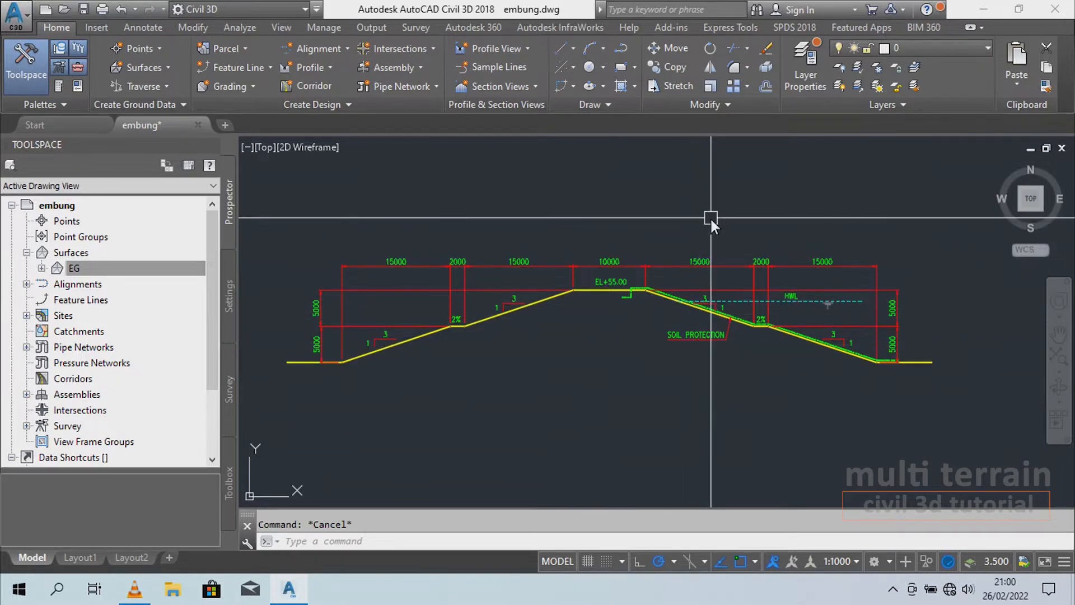
- Examine the embankment cross-section on both sides, checking its crest width, slopes, benches and heights
{"action": "scroll", "coordinate": [649, 260], "scroll_direction": "up", "scroll_amount": 2}
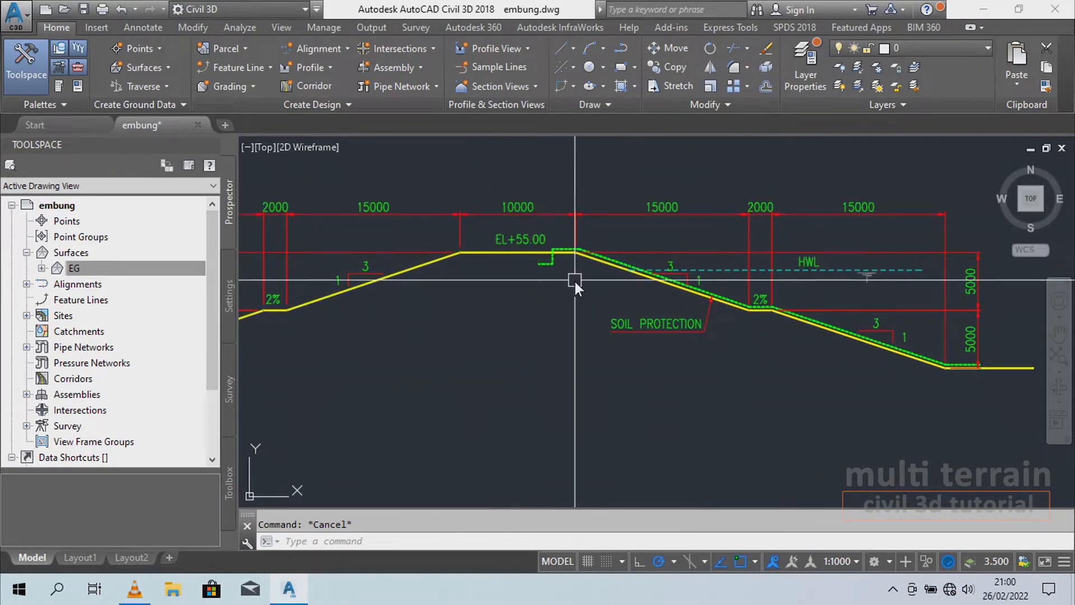
{"action": "middle_click_drag", "start_coordinate": [644, 302], "coordinate": [578, 304]}
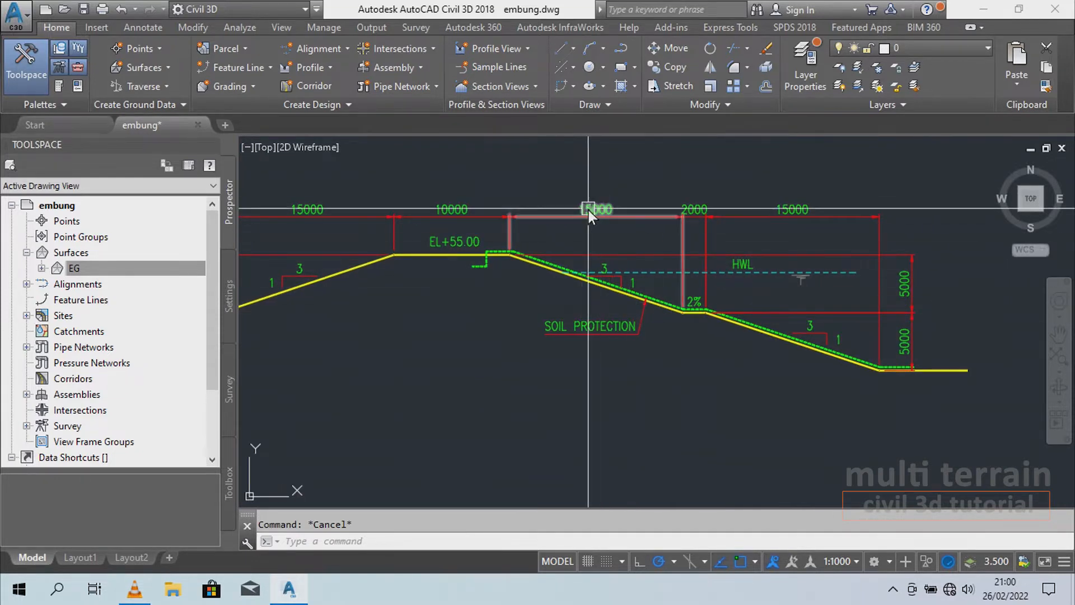
{"action": "middle_click_drag", "start_coordinate": [950, 270], "coordinate": [910, 264]}
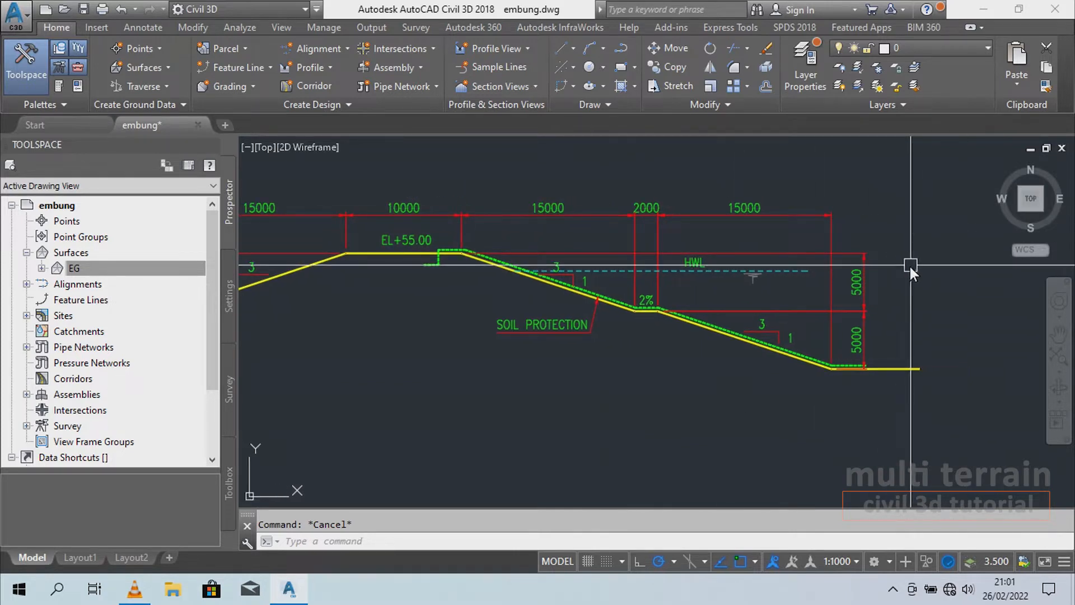
{"action": "middle_click_drag", "start_coordinate": [731, 362], "coordinate": [735, 363]}
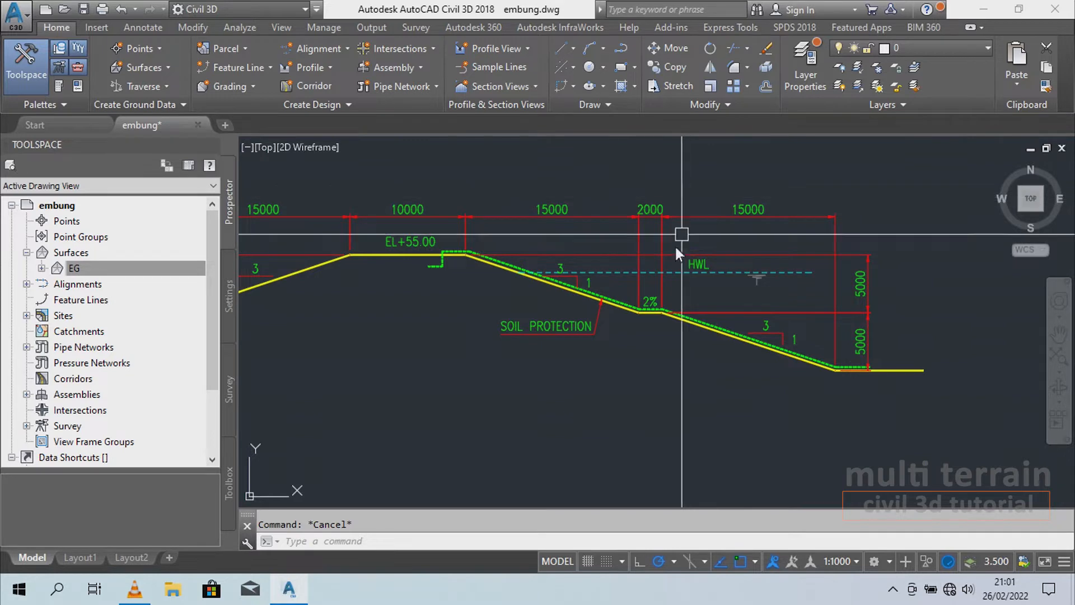
{"action": "middle_click_drag", "start_coordinate": [432, 358], "coordinate": [740, 334]}
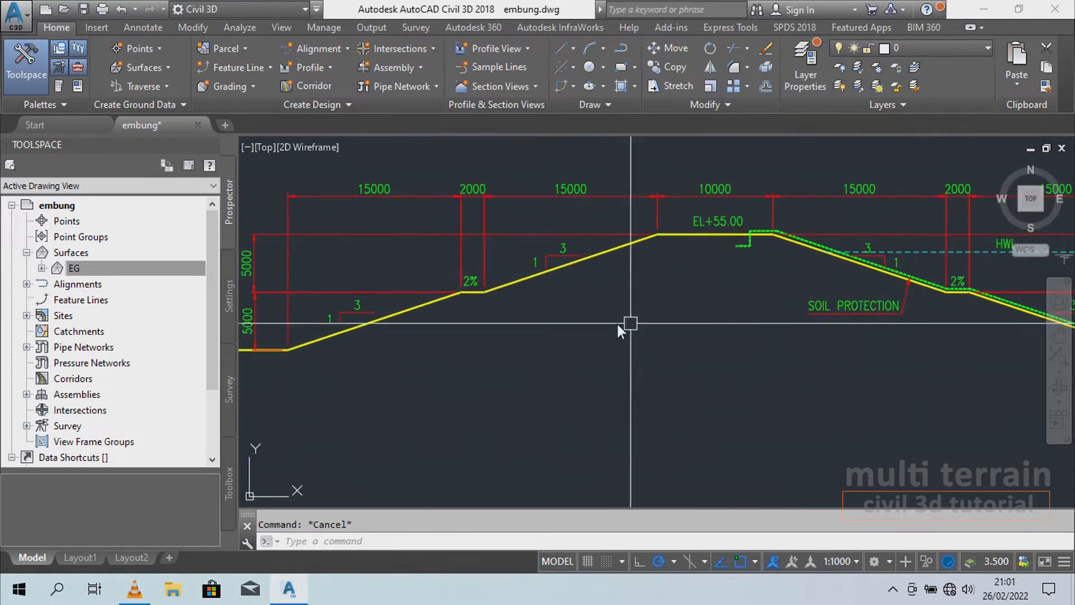
{"action": "middle_click_drag", "start_coordinate": [614, 324], "coordinate": [655, 334]}
{"action": "middle_click_drag", "start_coordinate": [616, 287], "coordinate": [612, 307]}
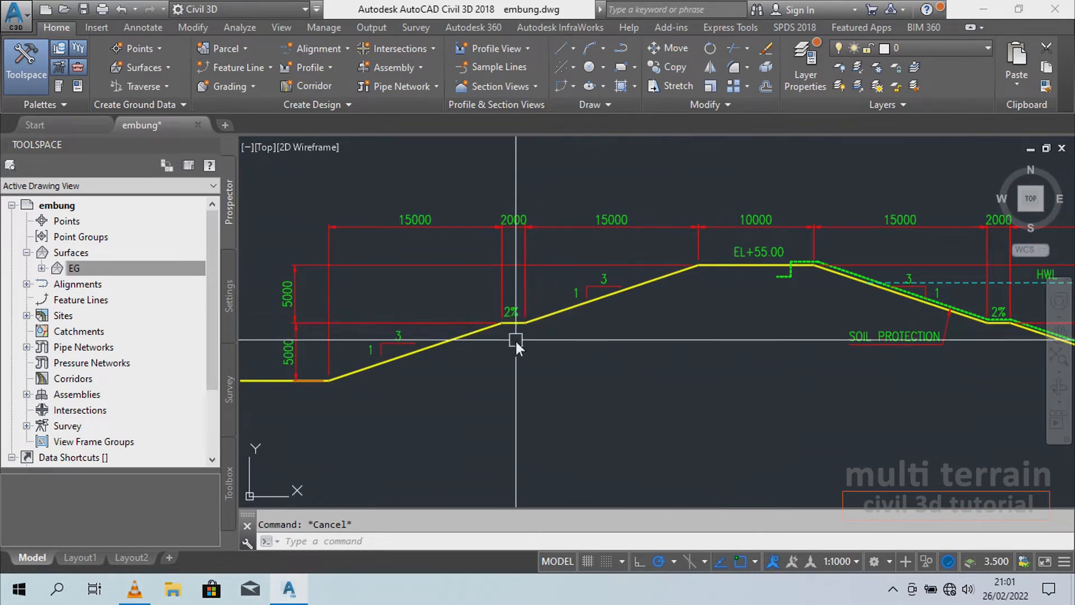
{"action": "scroll", "coordinate": [479, 307], "scroll_direction": "down", "scroll_amount": 2}
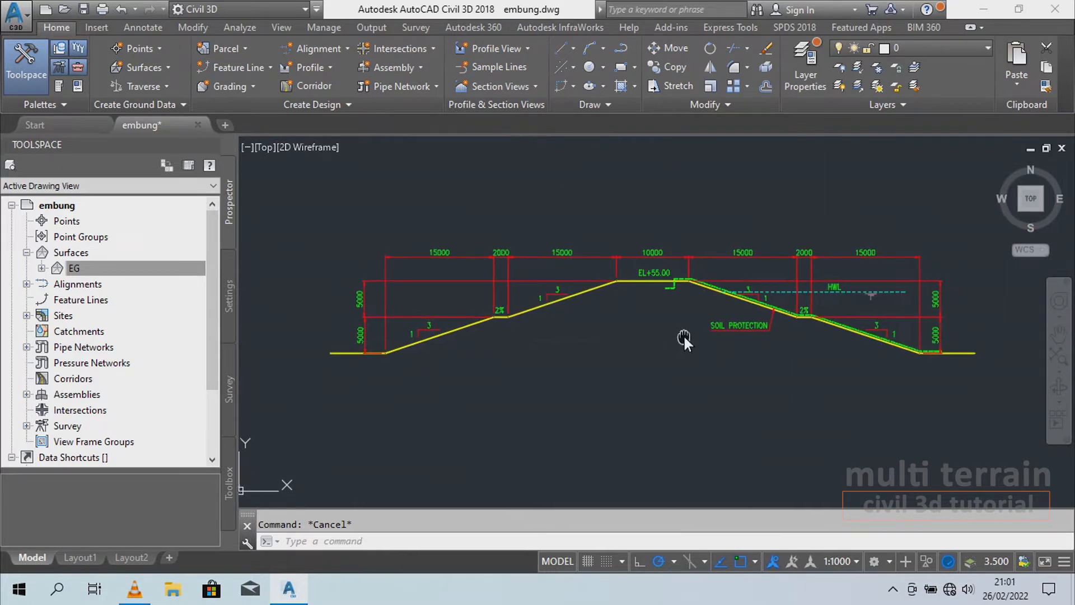
{"action": "middle_click_drag", "start_coordinate": [687, 380], "coordinate": [687, 388]}
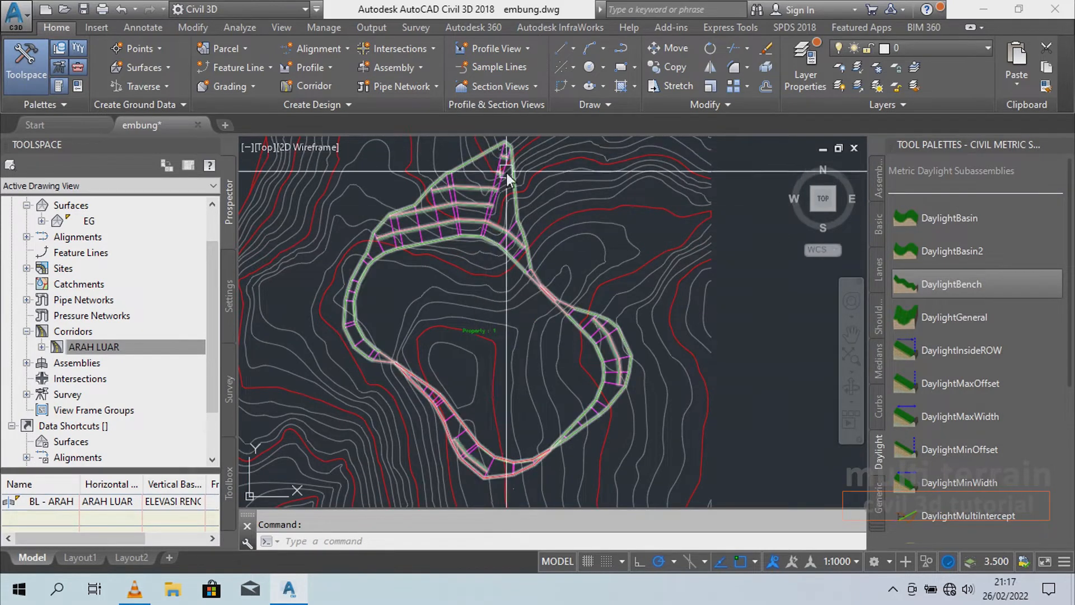
- Offset the green feature line of the inner grading inward by 15
{"action": "left_click", "coordinate": [485, 223]}
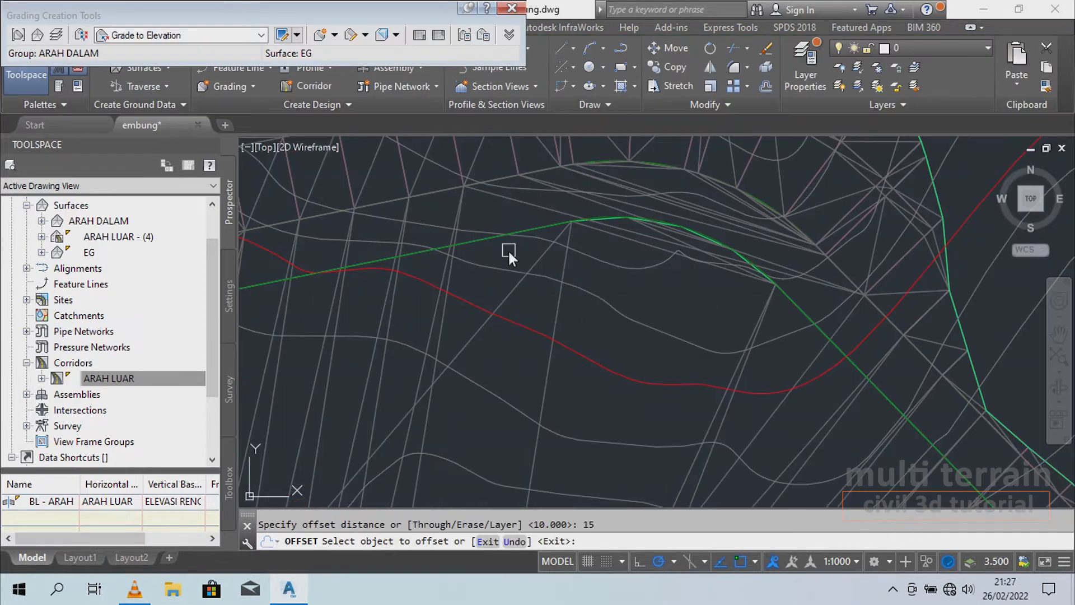
{"action": "left_click", "coordinate": [535, 230]}
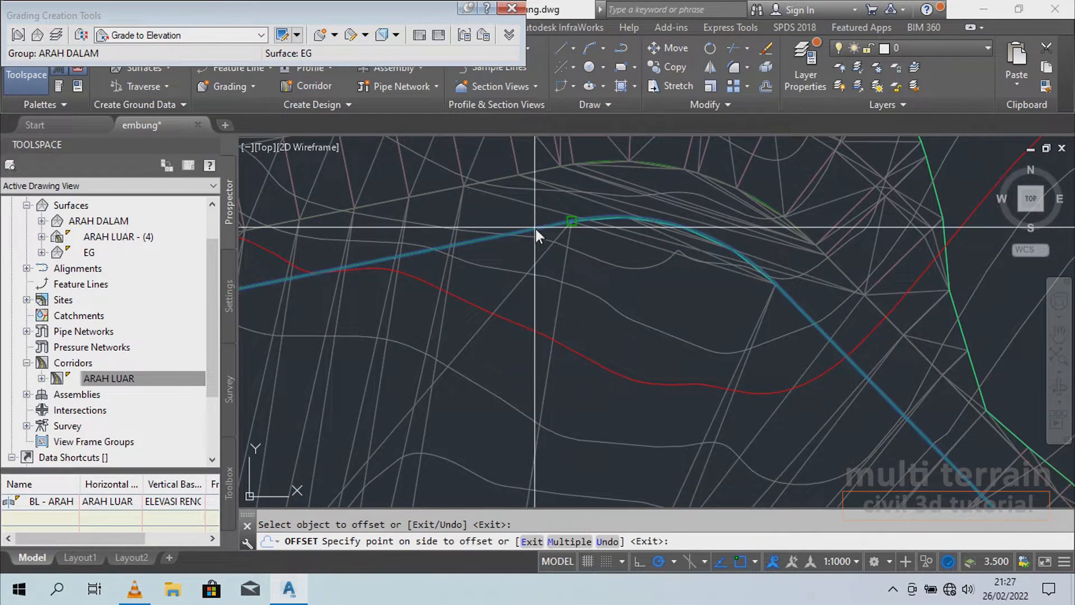
{"action": "left_click", "coordinate": [613, 344]}
{"action": "key", "text": "Return"}
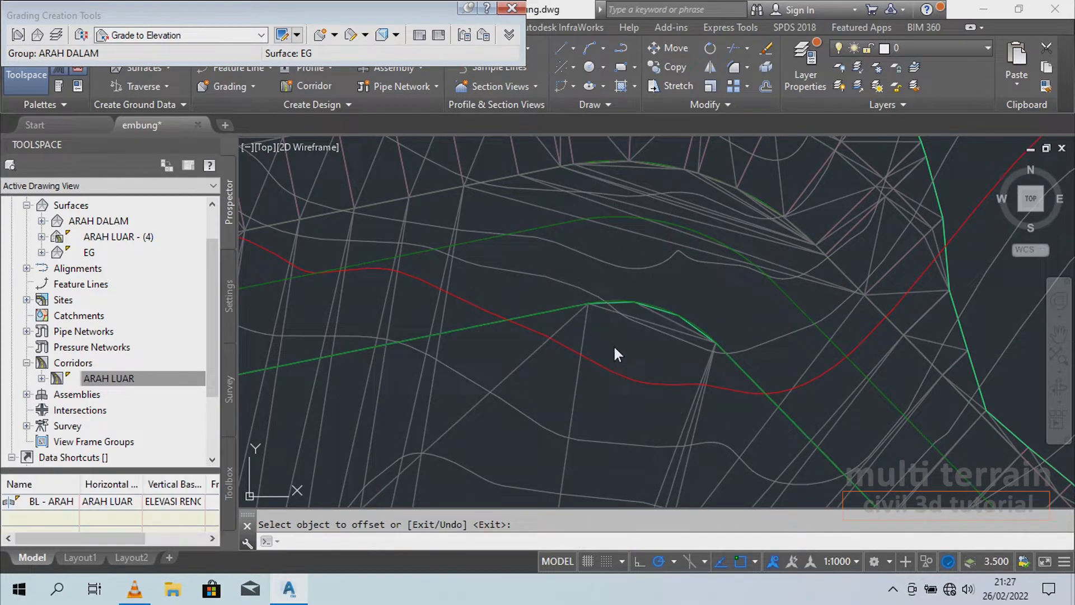
{"action": "scroll", "coordinate": [623, 247], "scroll_direction": "down", "scroll_amount": 5}
{"action": "scroll", "coordinate": [730, 247], "scroll_direction": "up", "scroll_amount": 5}
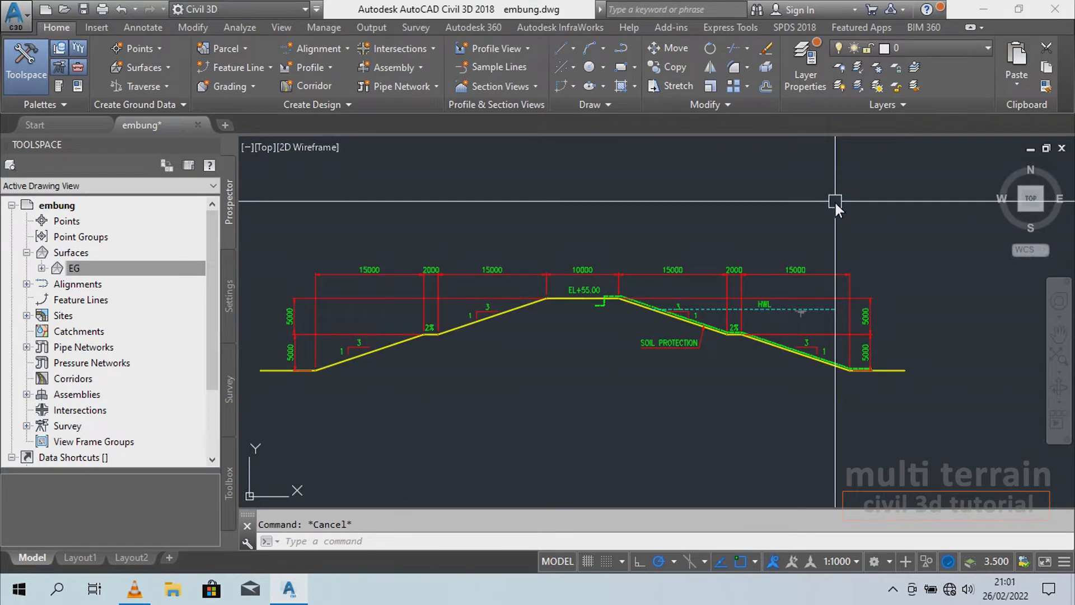
- Review the whole embankment cross-section and the circle markers placed on the existing ground contour map
{"action": "middle_click_drag", "start_coordinate": [709, 246], "coordinate": [750, 254]}
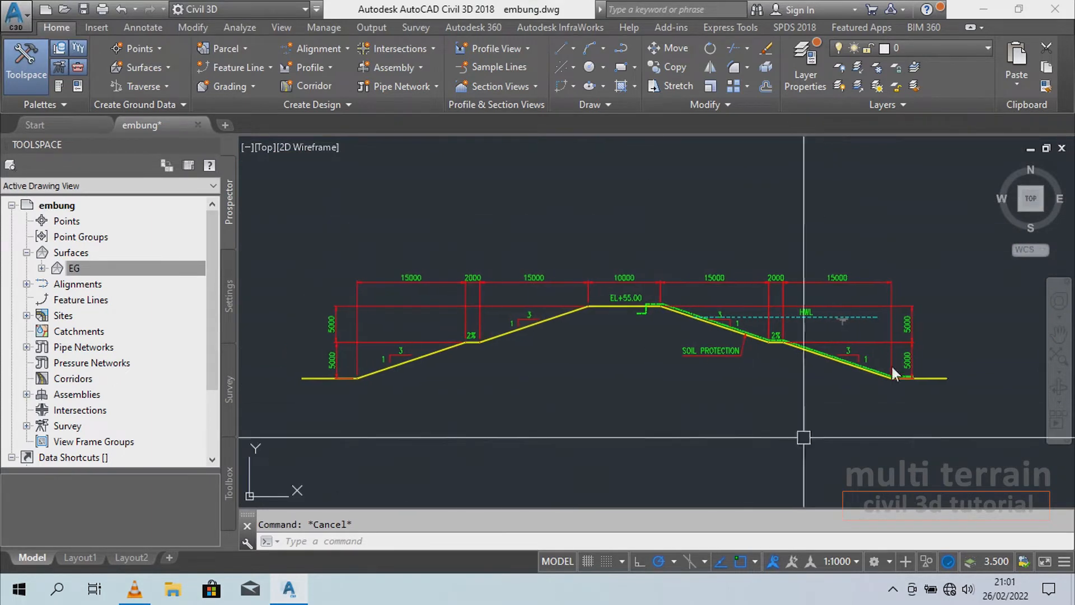
{"action": "scroll", "coordinate": [717, 244], "scroll_direction": "down", "scroll_amount": 8}
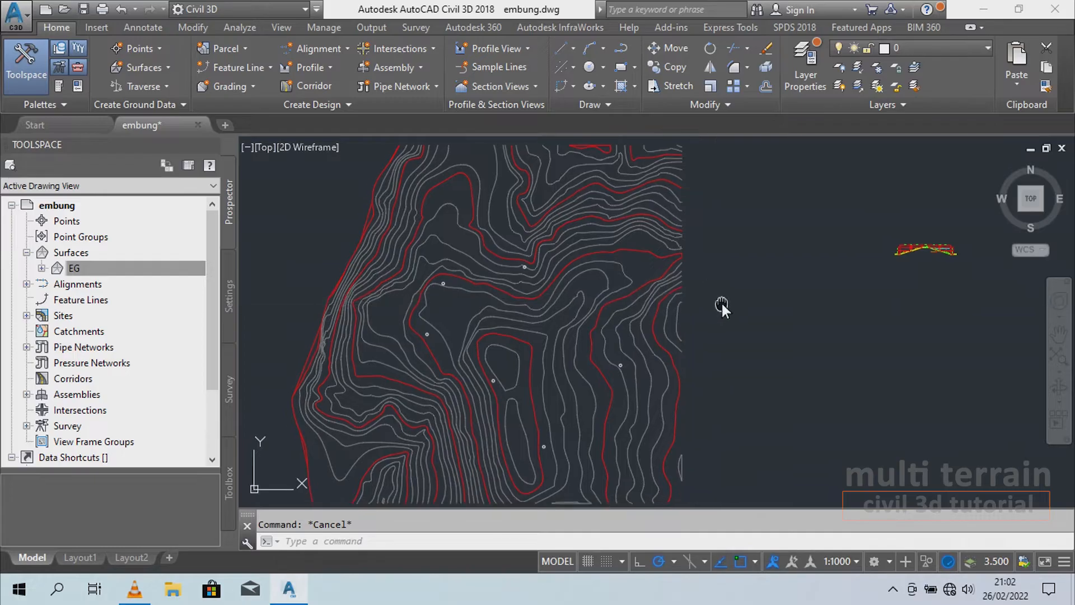
{"action": "middle_click_drag", "start_coordinate": [721, 302], "coordinate": [714, 304]}
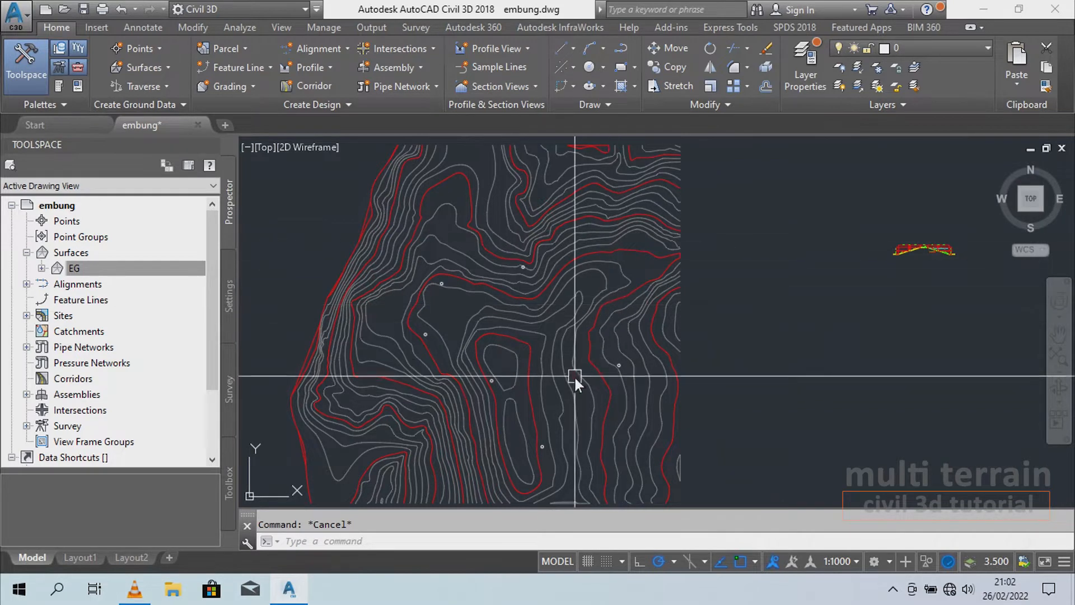
{"action": "middle_click_drag", "start_coordinate": [576, 376], "coordinate": [601, 355]}
{"action": "scroll", "coordinate": [576, 360], "scroll_direction": "up", "scroll_amount": 3}
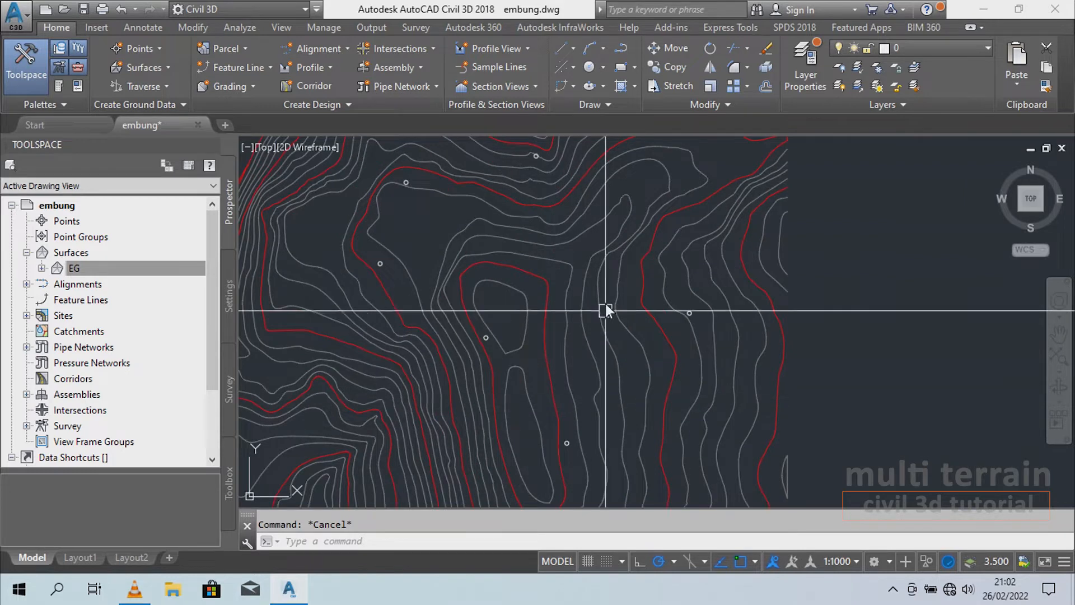
{"action": "middle_click_drag", "start_coordinate": [607, 308], "coordinate": [622, 298]}
{"action": "mouse_move", "coordinate": [613, 281]}
{"action": "middle_click_drag", "start_coordinate": [743, 304], "coordinate": [753, 295]}
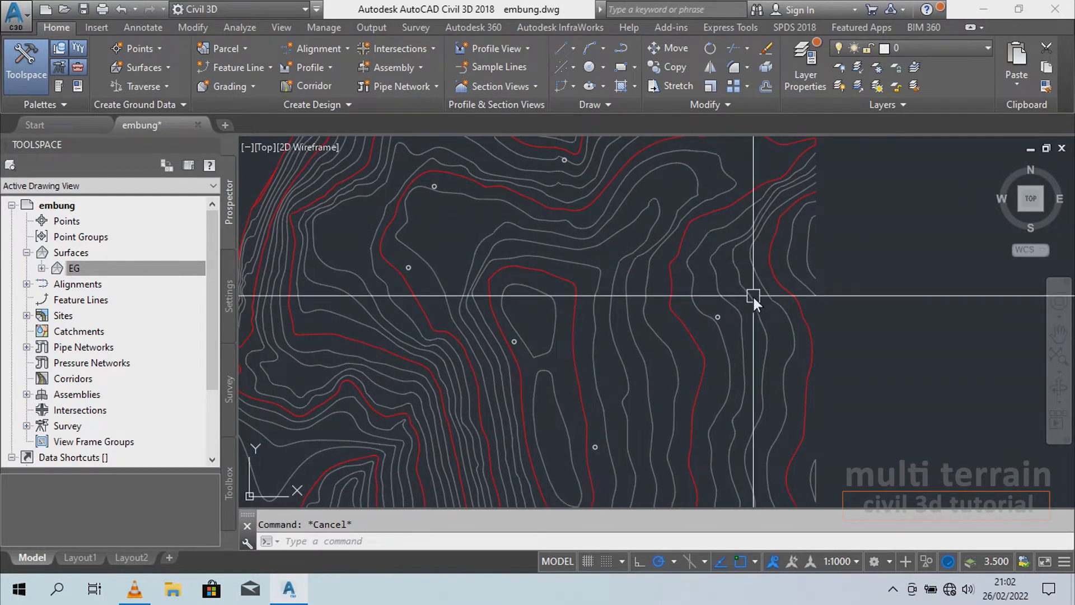
- Draw a polyline on the contour map from the easternmost circle marker through the southern, southwestern and western markers
{"action": "type", "text": "PL"}
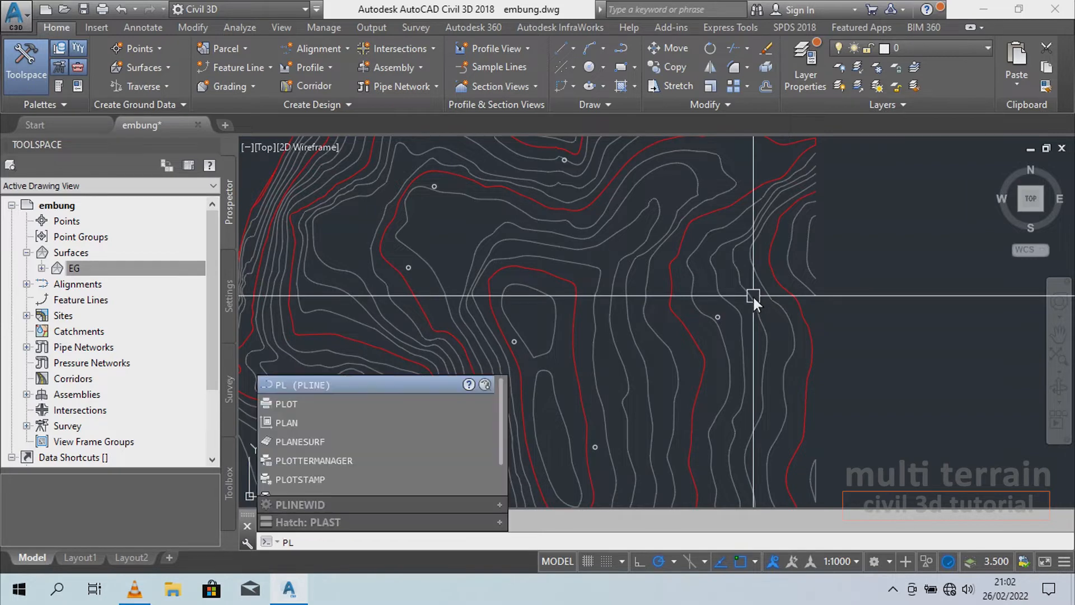
{"action": "key", "text": "Return"}
{"action": "left_click", "coordinate": [752, 294]}
{"action": "scroll", "coordinate": [498, 291], "scroll_direction": "up", "scroll_amount": 5}
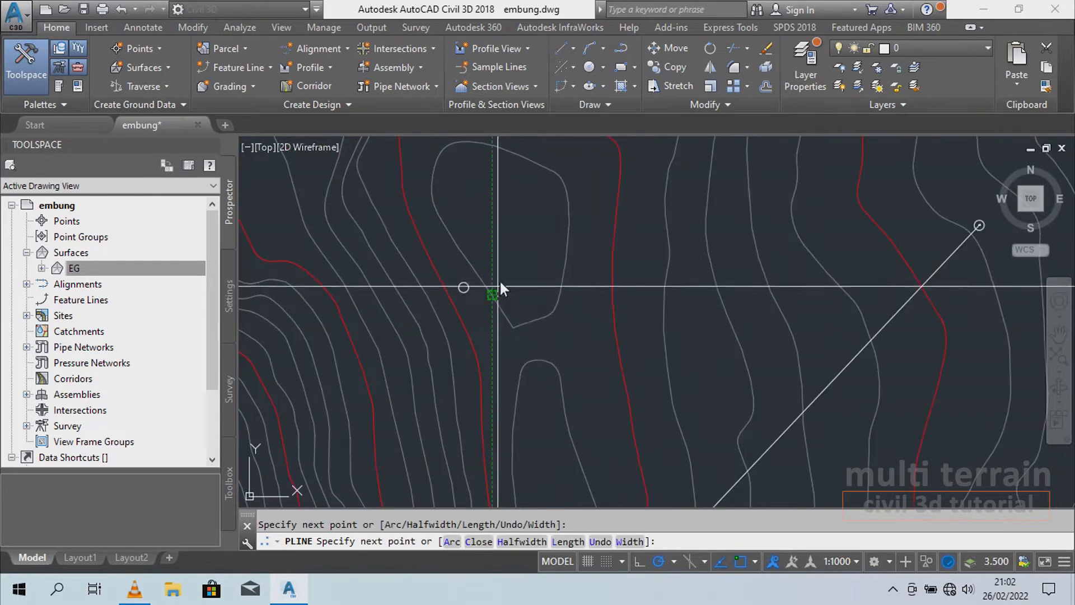
{"action": "left_click", "coordinate": [490, 276]}
{"action": "scroll", "coordinate": [486, 282], "scroll_direction": "down", "scroll_amount": 5}
{"action": "scroll", "coordinate": [512, 314], "scroll_direction": "up", "scroll_amount": 5}
{"action": "left_click", "coordinate": [444, 304]}
- Extend the polyline through the northwestern and northern circle markers and close it back to its starting point
{"action": "scroll", "coordinate": [510, 334], "scroll_direction": "down", "scroll_amount": 4}
{"action": "middle_click_drag", "start_coordinate": [523, 246], "coordinate": [509, 358]}
{"action": "middle_click_drag", "start_coordinate": [529, 263], "coordinate": [510, 307]}
{"action": "scroll", "coordinate": [513, 285], "scroll_direction": "up", "scroll_amount": 6}
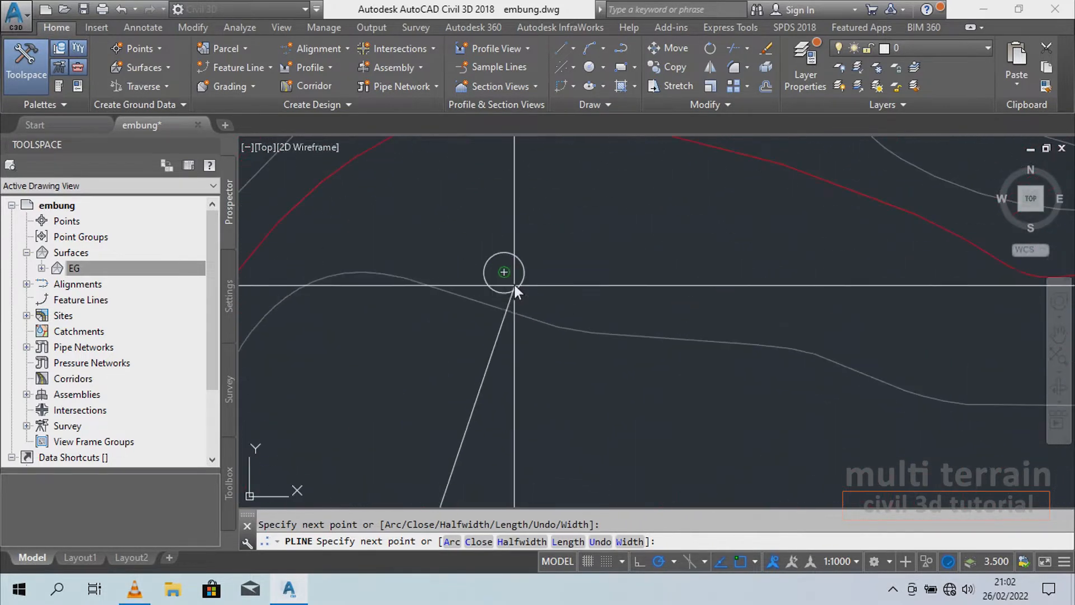
{"action": "left_click", "coordinate": [503, 272]}
{"action": "scroll", "coordinate": [406, 302], "scroll_direction": "down", "scroll_amount": 6}
{"action": "scroll", "coordinate": [757, 223], "scroll_direction": "up", "scroll_amount": 2}
{"action": "scroll", "coordinate": [758, 221], "scroll_direction": "up", "scroll_amount": 4}
{"action": "left_click", "coordinate": [754, 248]}
{"action": "scroll", "coordinate": [547, 206], "scroll_direction": "down", "scroll_amount": 7}
{"action": "middle_click_drag", "start_coordinate": [757, 304], "coordinate": [695, 225]}
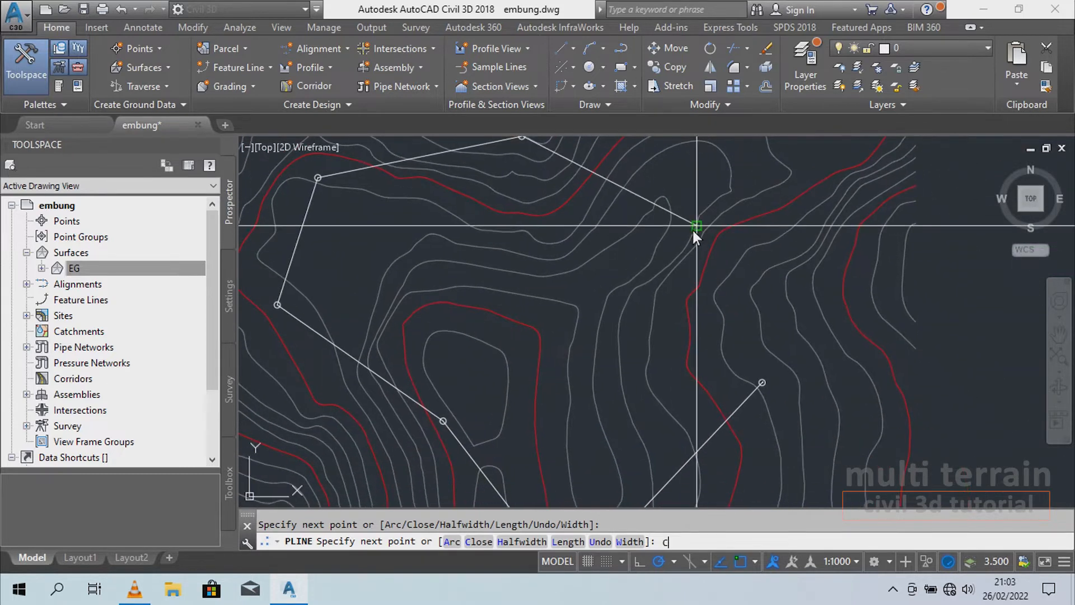
{"action": "key", "text": "Escape"}
{"action": "scroll", "coordinate": [641, 257], "scroll_direction": "down", "scroll_amount": 2}
{"action": "mouse_move", "coordinate": [623, 288]}
{"action": "middle_mouse_down"}
{"action": "mouse_move", "coordinate": [593, 284]}
{"action": "mouse_move", "coordinate": [604, 294]}
{"action": "middle_mouse_up"}
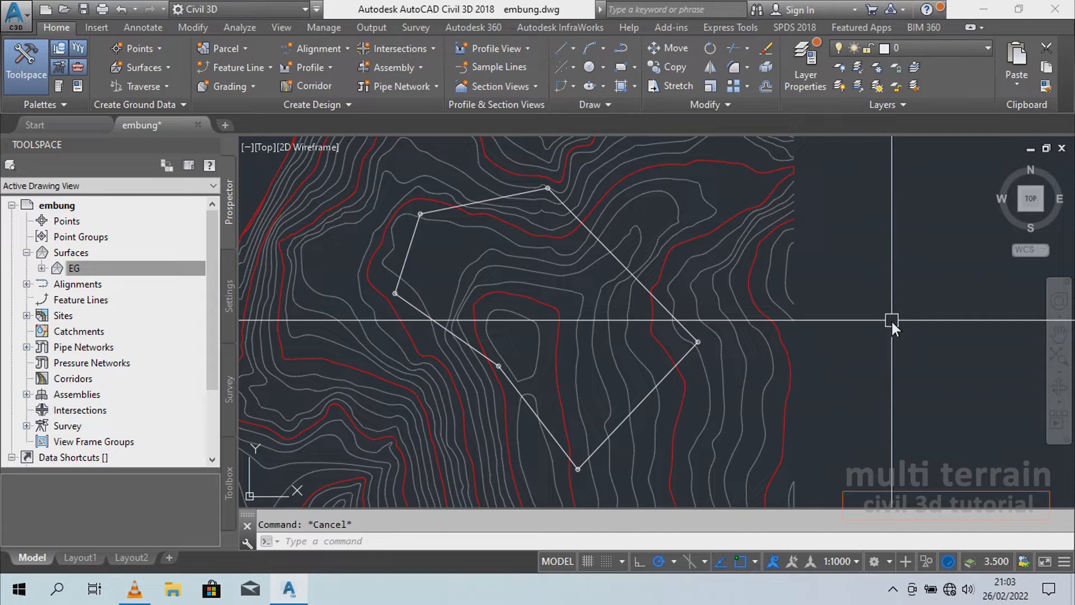
- Fillet the five outer corners of the closed polyline with a radius of 50
{"action": "type", "text": "f"}
{"action": "key", "text": "Return"}
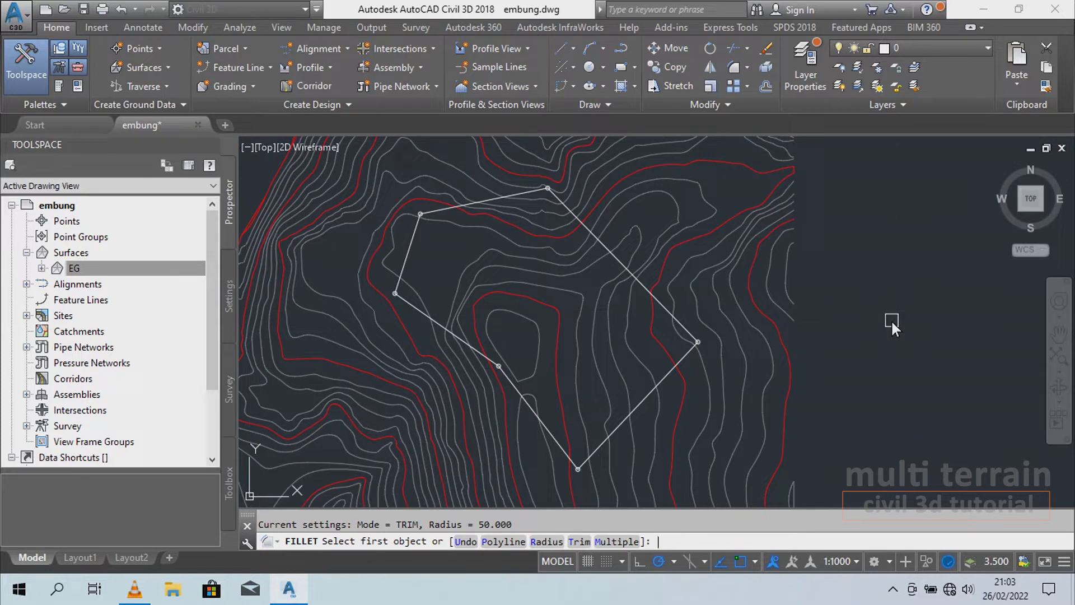
{"action": "type", "text": "R"}
{"action": "key", "text": "Return"}
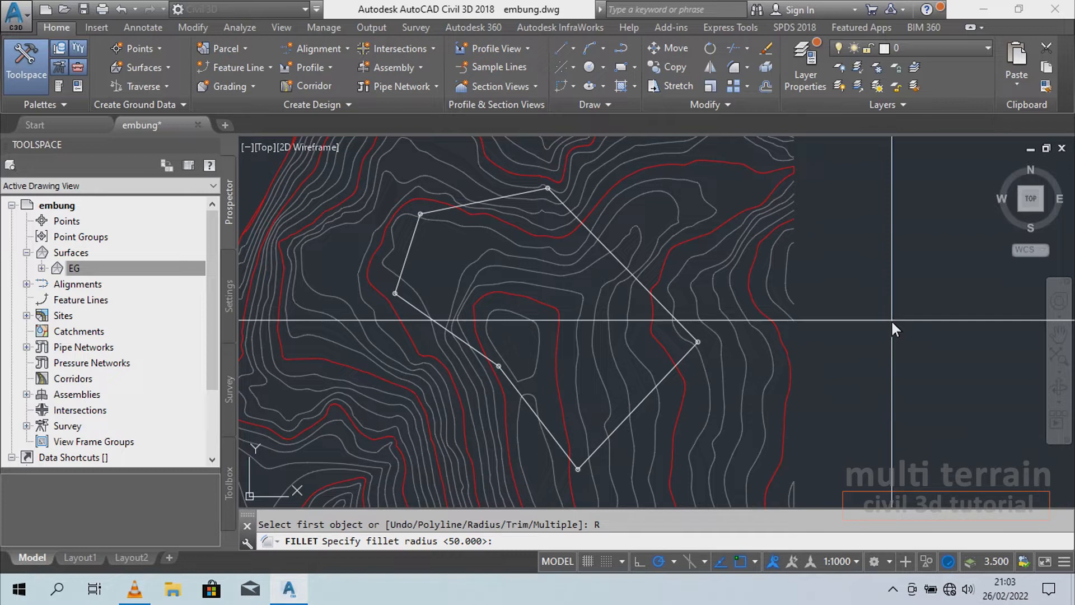
{"action": "type", "text": "50"}
{"action": "key", "text": "Return"}
{"action": "left_click", "coordinate": [681, 358]}
{"action": "left_click", "coordinate": [587, 216]}
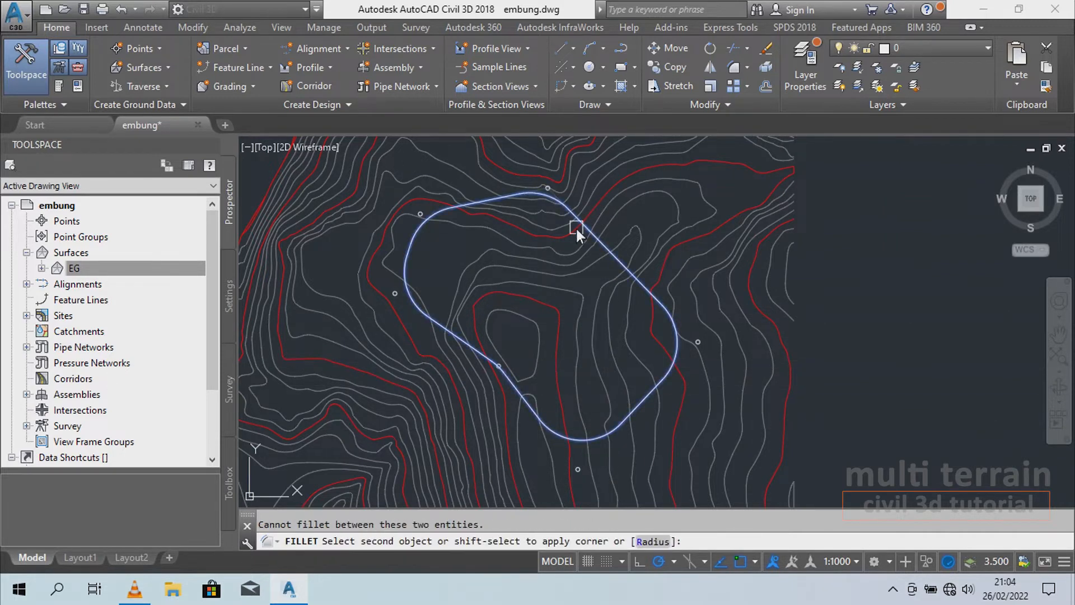
{"action": "key", "text": "Escape"}
{"action": "key", "text": "Escape"}
- Erase the circle markers around the rounded polyline, keeping the outline itself, and save the drawing
{"action": "middle_click_drag", "start_coordinate": [397, 202], "coordinate": [483, 239]}
{"action": "type", "text": "e"}
{"action": "key", "text": "Return"}
{"action": "left_click", "coordinate": [313, 178]}
{"action": "left_click", "coordinate": [877, 402]}
{"action": "left_click", "coordinate": [505, 365]}
{"action": "middle_click_drag", "start_coordinate": [703, 465], "coordinate": [671, 420]}
{"action": "left_click", "coordinate": [704, 472]}
{"action": "key", "text": "Escape"}
{"action": "middle_click_drag", "start_coordinate": [939, 260], "coordinate": [918, 290]}
{"action": "key", "text": "ctrl+s"}
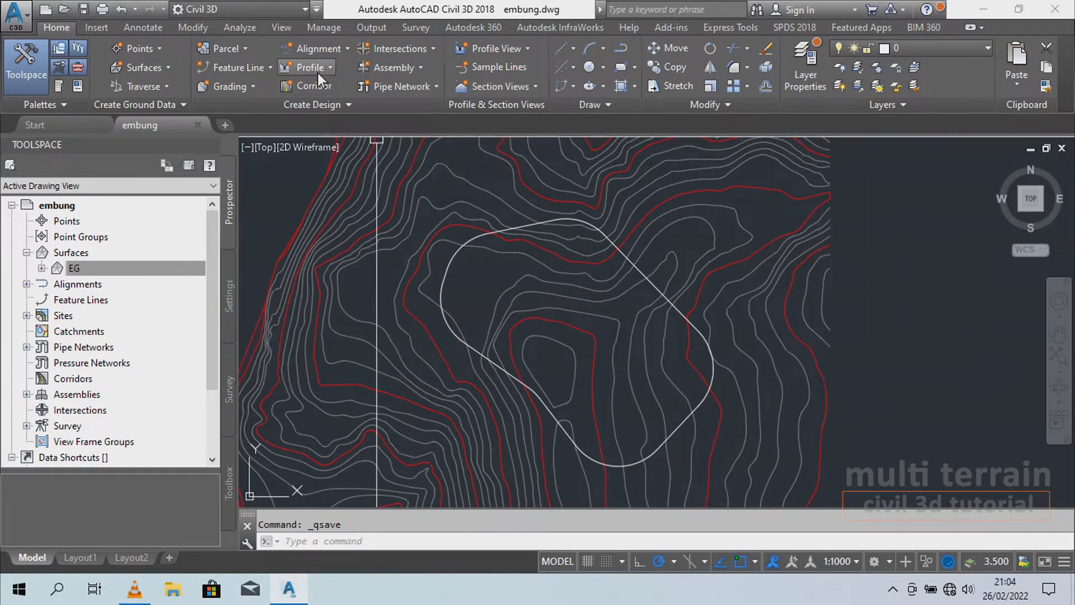
- Start an alignment from objects using the closed rounded polyline on the contour map, accepting its current direction
{"action": "left_click", "coordinate": [324, 49]}
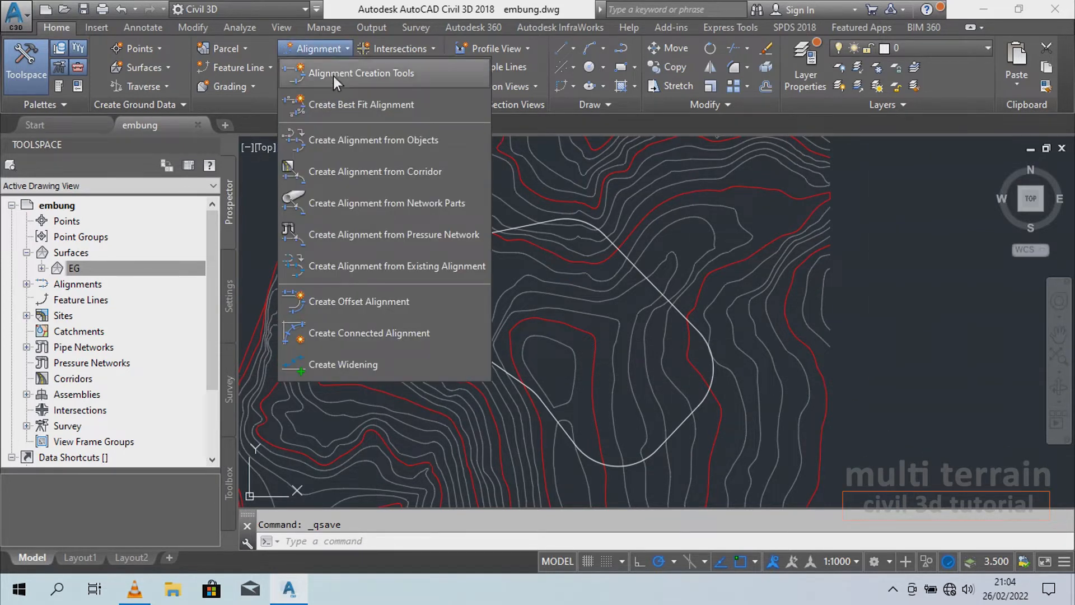
{"action": "left_click", "coordinate": [348, 140]}
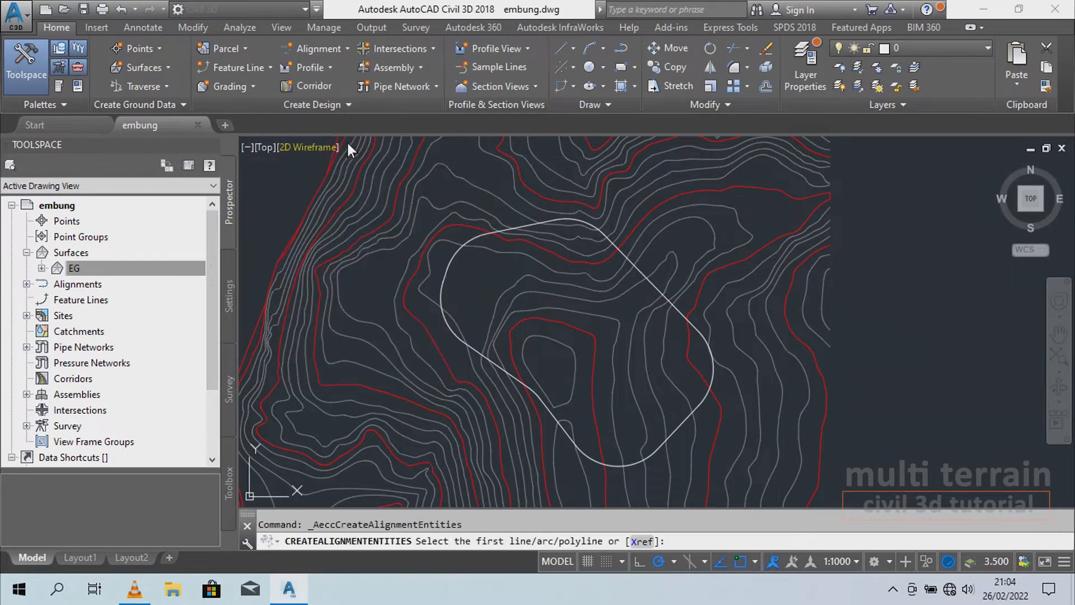
{"action": "left_click", "coordinate": [545, 218]}
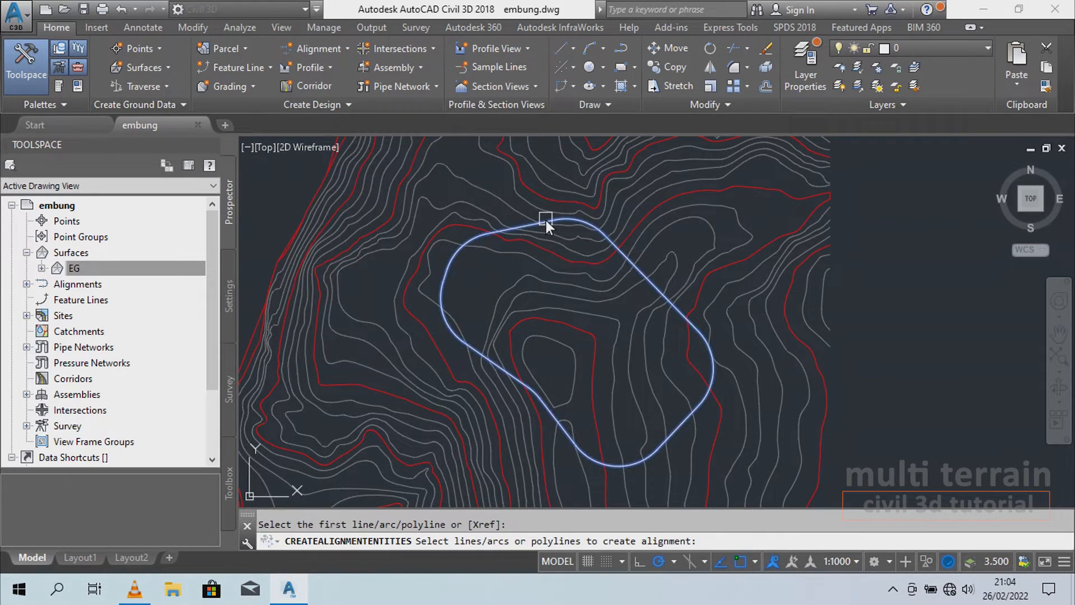
{"action": "key", "text": "Return"}
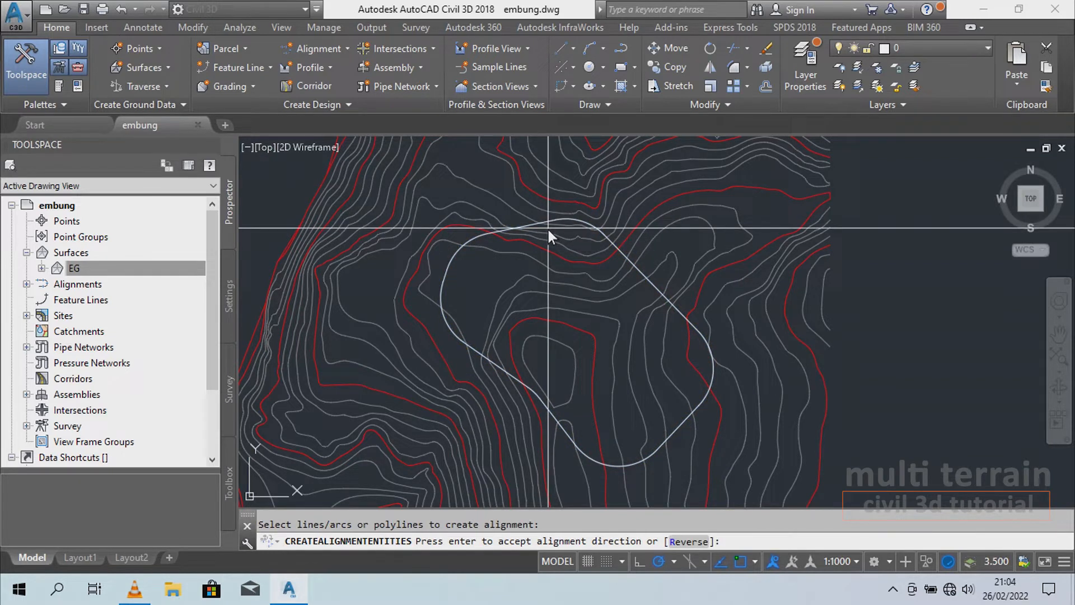
{"action": "key", "text": "Return"}
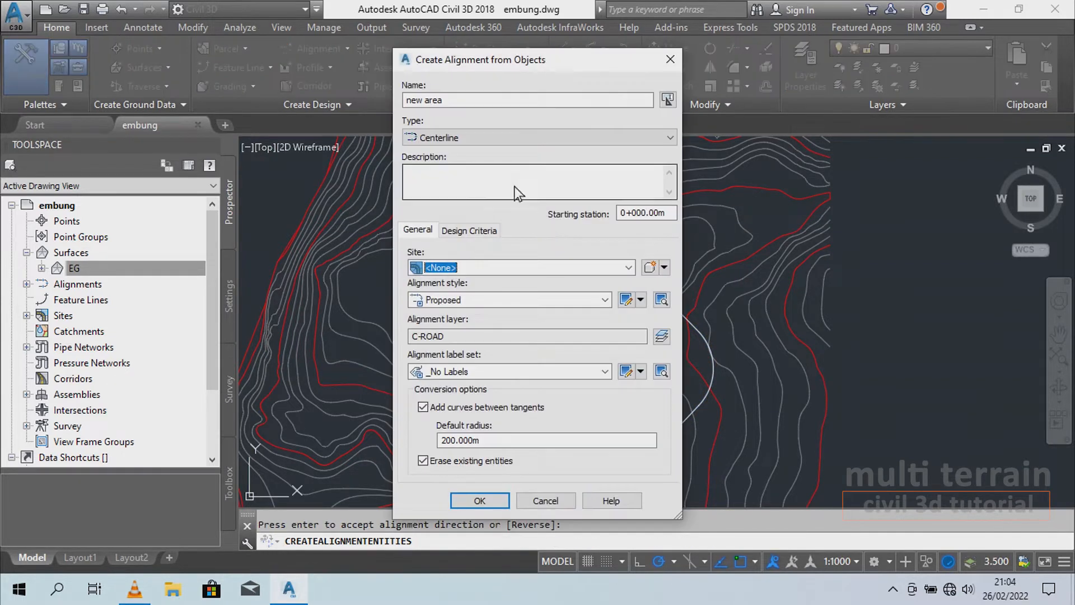
- Create the alignment as ARAH LUAR in Site 1, without adding curves between tangents or erasing the existing entities
{"action": "triple_click", "coordinate": [471, 105]}
{"action": "key", "text": "BackSpace"}
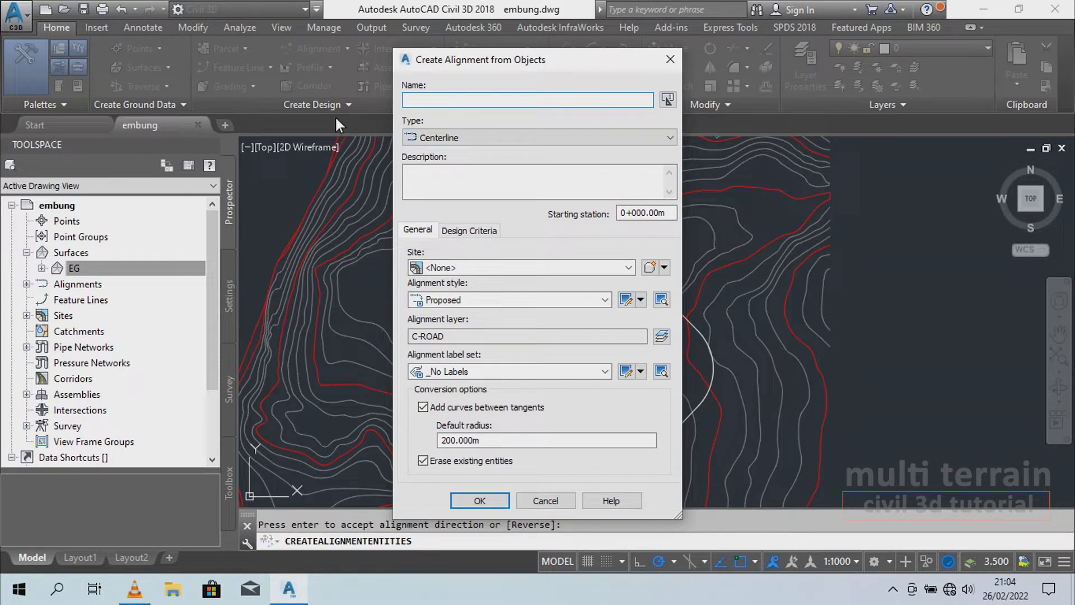
{"action": "type", "text": "ARAH LUAR"}
{"action": "left_click", "coordinate": [520, 263]}
{"action": "left_click", "coordinate": [520, 263]}
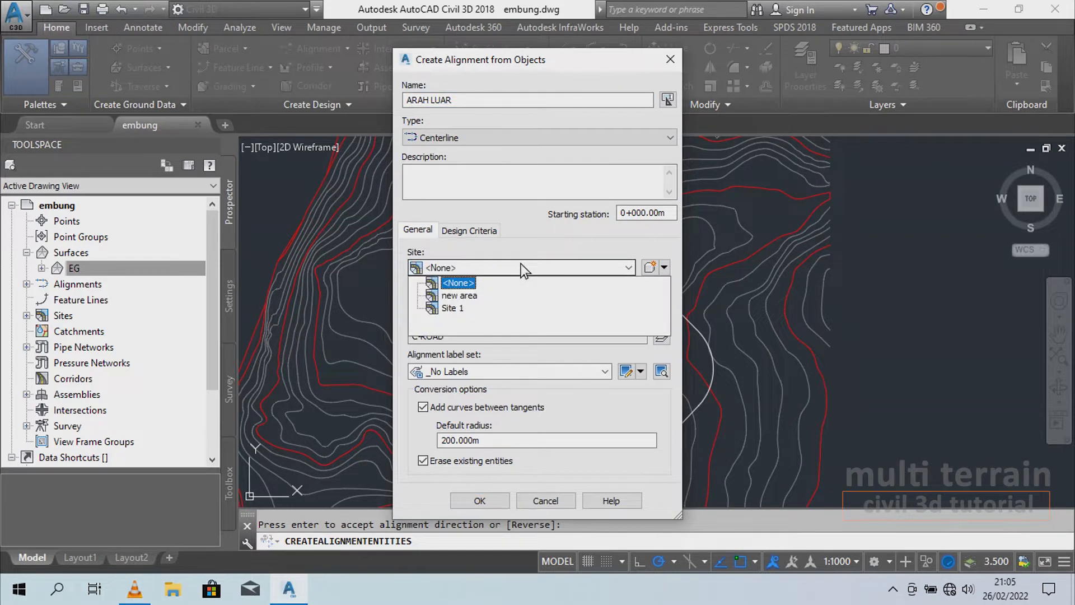
{"action": "left_click", "coordinate": [452, 308]}
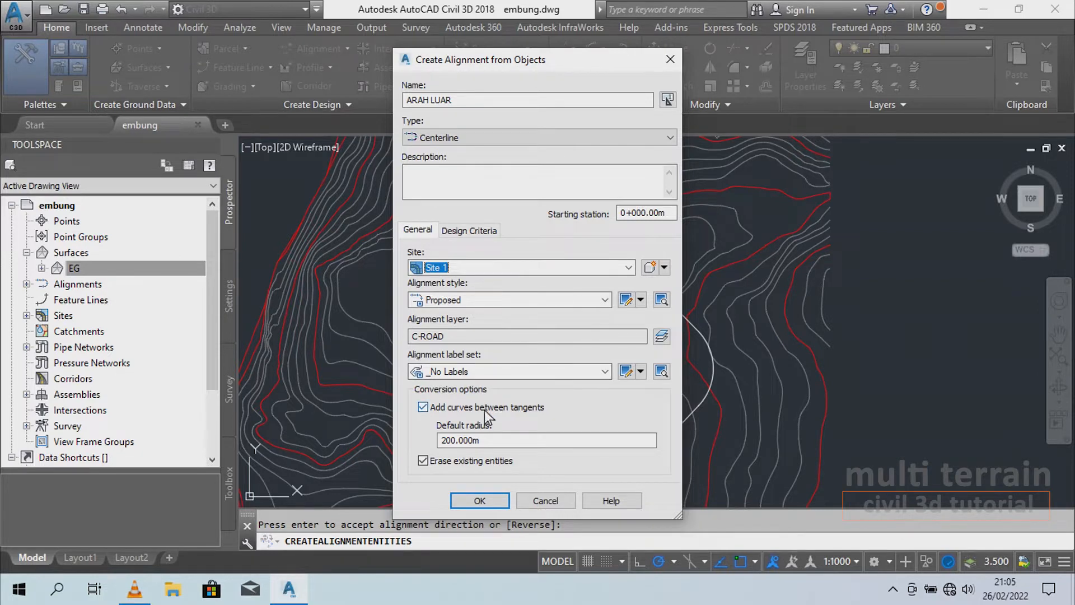
{"action": "left_click", "coordinate": [424, 409]}
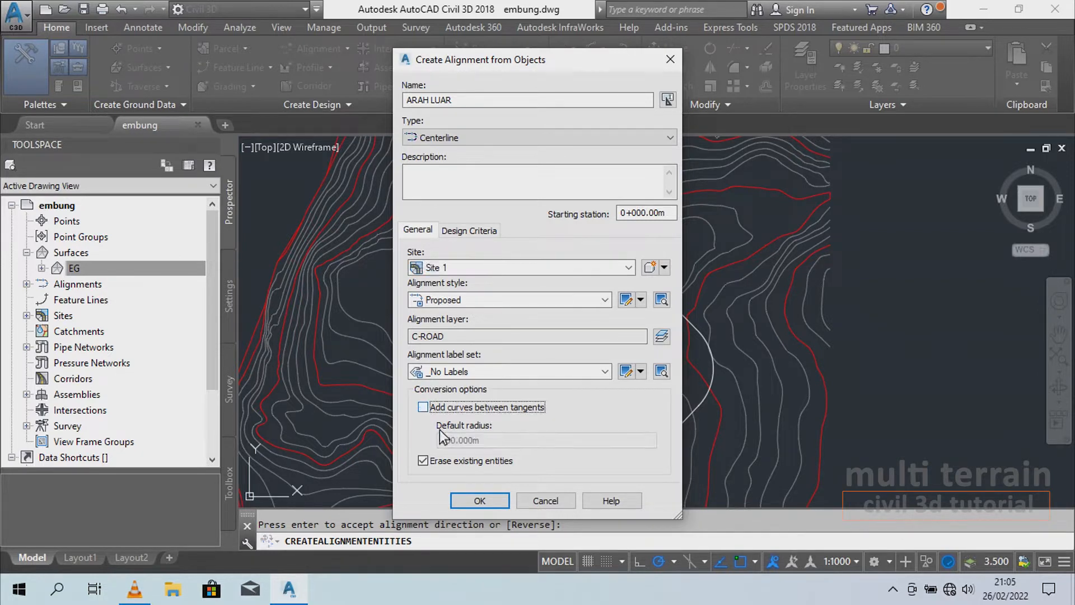
{"action": "left_click", "coordinate": [423, 460]}
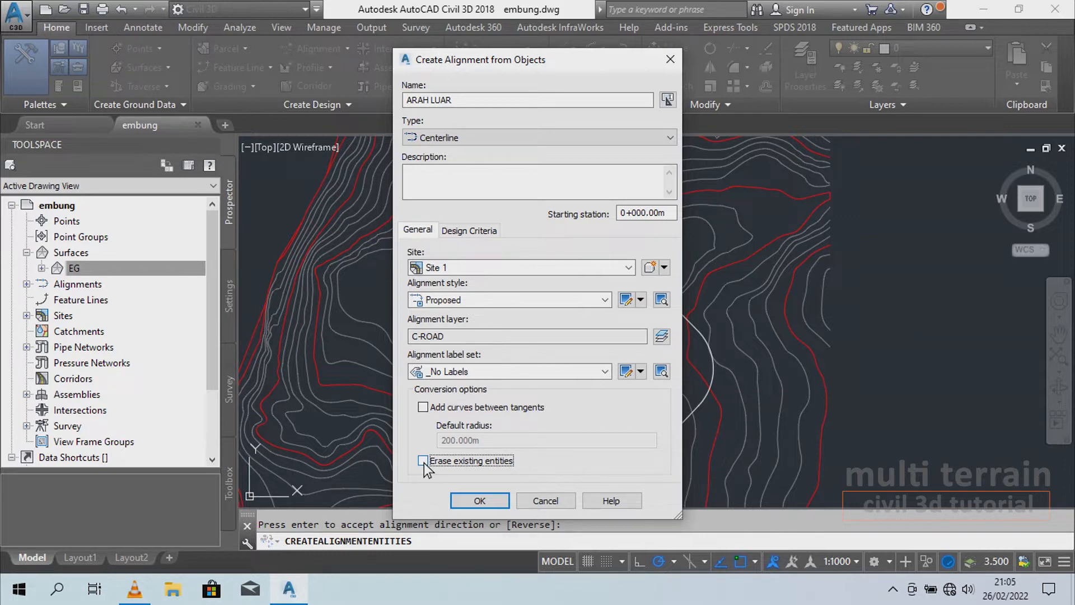
{"action": "left_click", "coordinate": [479, 500]}
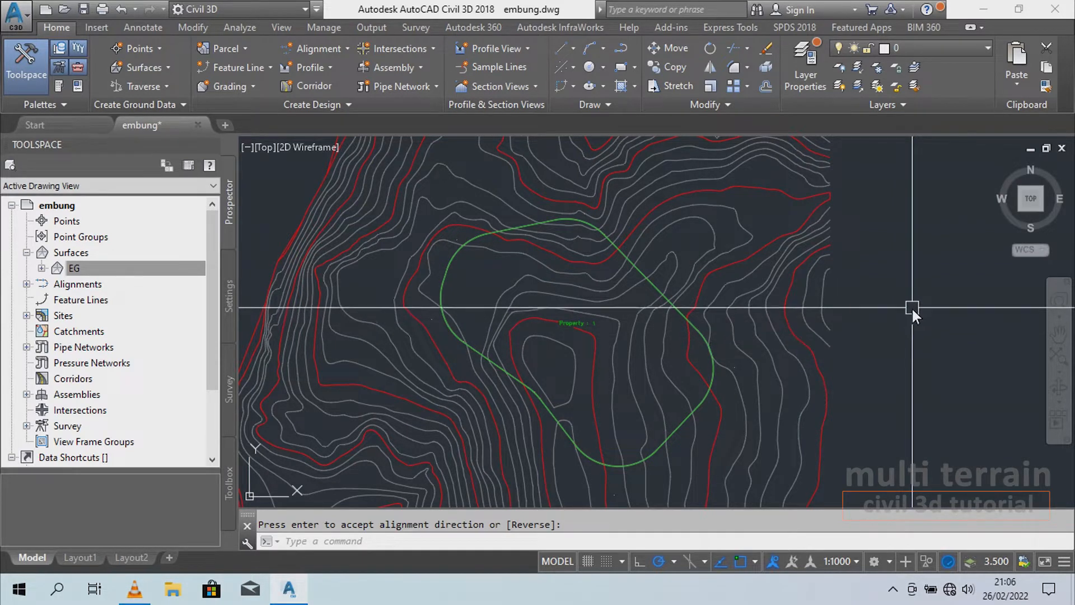
- Add a surface profile of EG along the full length of the ARAH LUAR alignment
{"action": "left_click", "coordinate": [331, 68]}
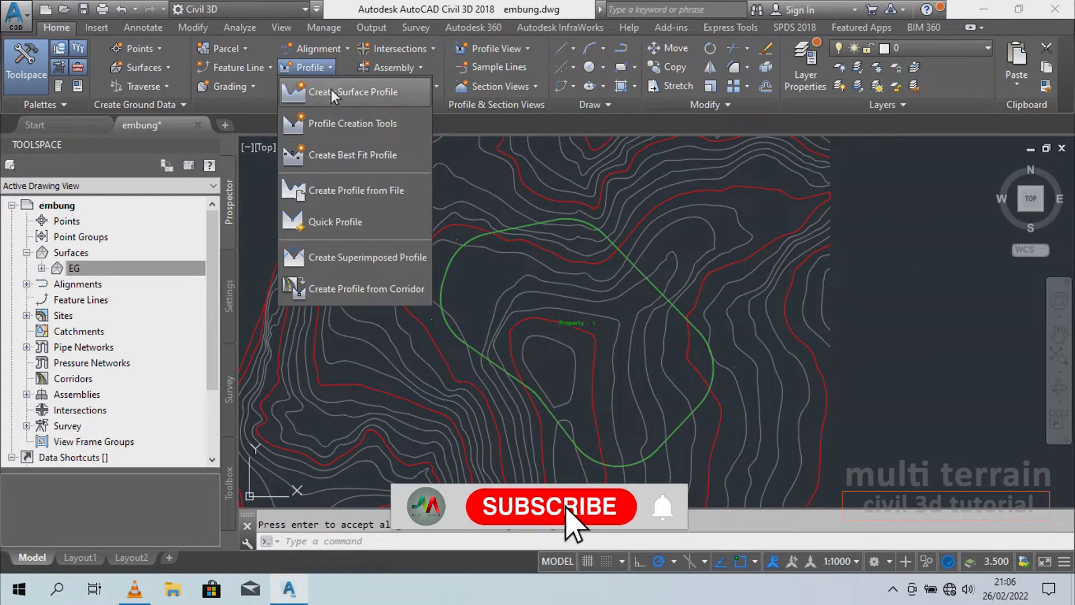
{"action": "left_click", "coordinate": [333, 93]}
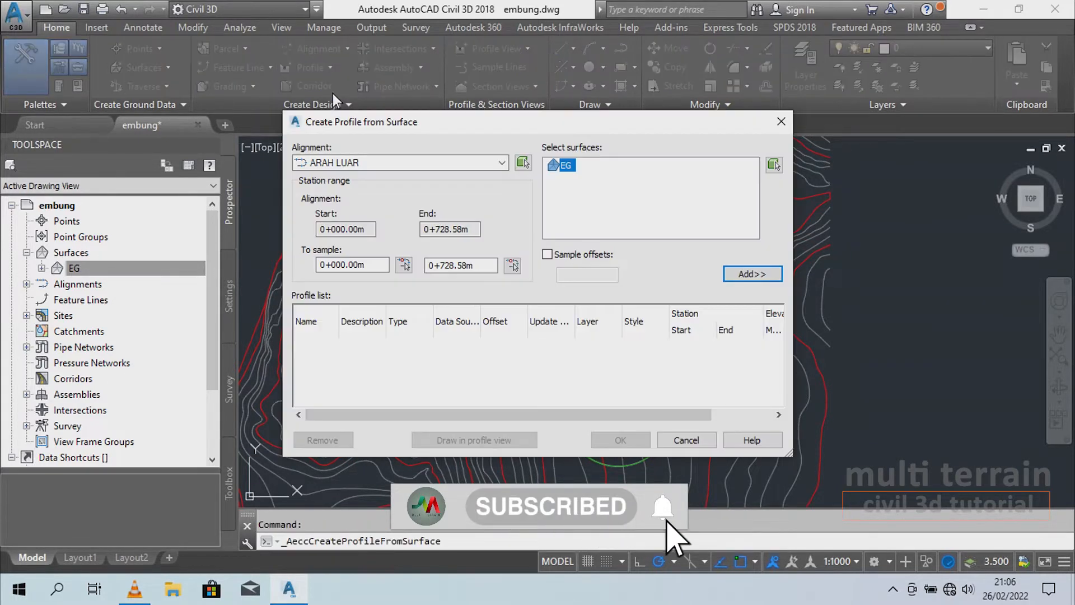
{"action": "left_click", "coordinate": [410, 163]}
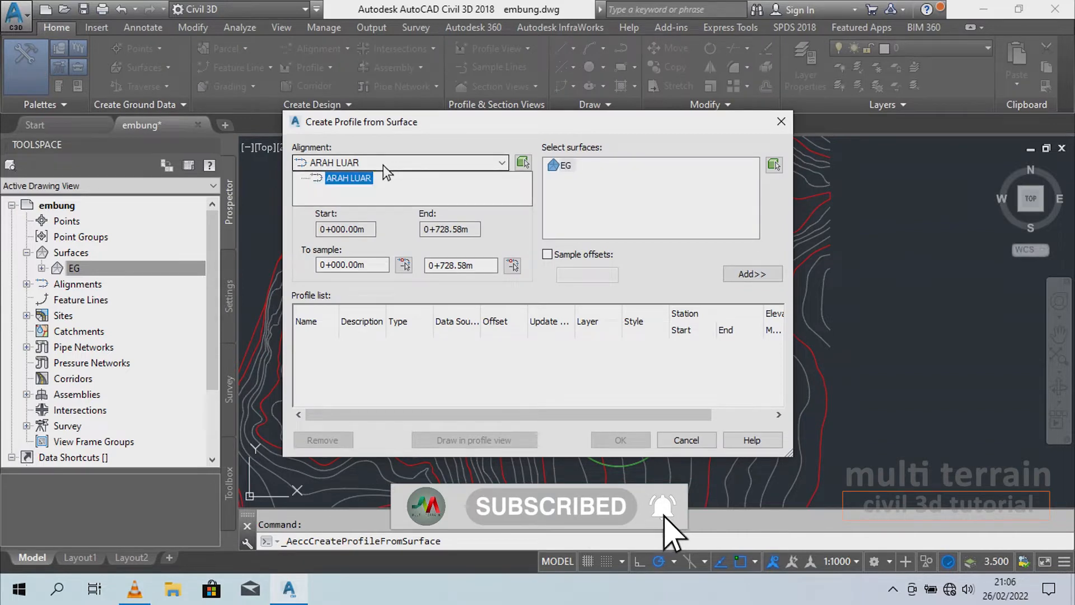
{"action": "left_click", "coordinate": [354, 180]}
{"action": "left_click", "coordinate": [636, 189]}
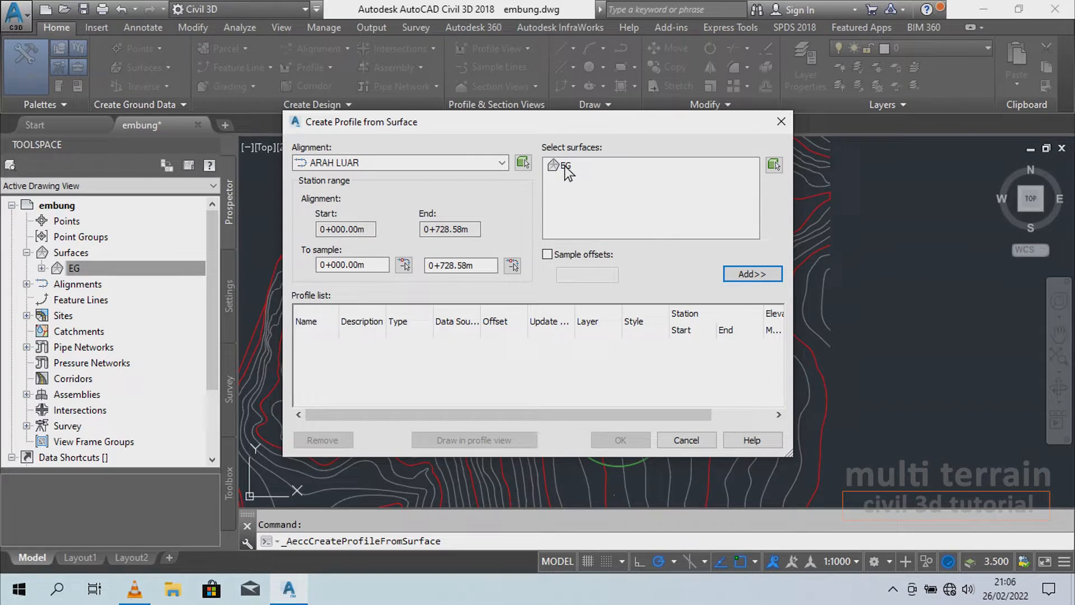
{"action": "left_click", "coordinate": [748, 273]}
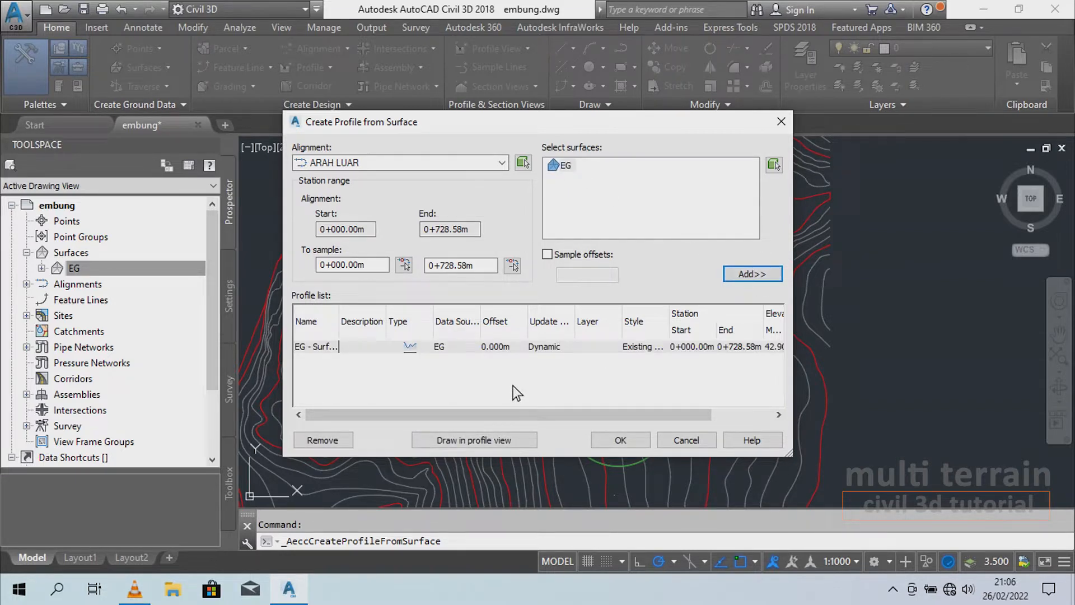
- Draw the ARAH LUAR profile view with default settings in the empty area southeast of the contour map, below the typical section
{"action": "left_click", "coordinate": [470, 441]}
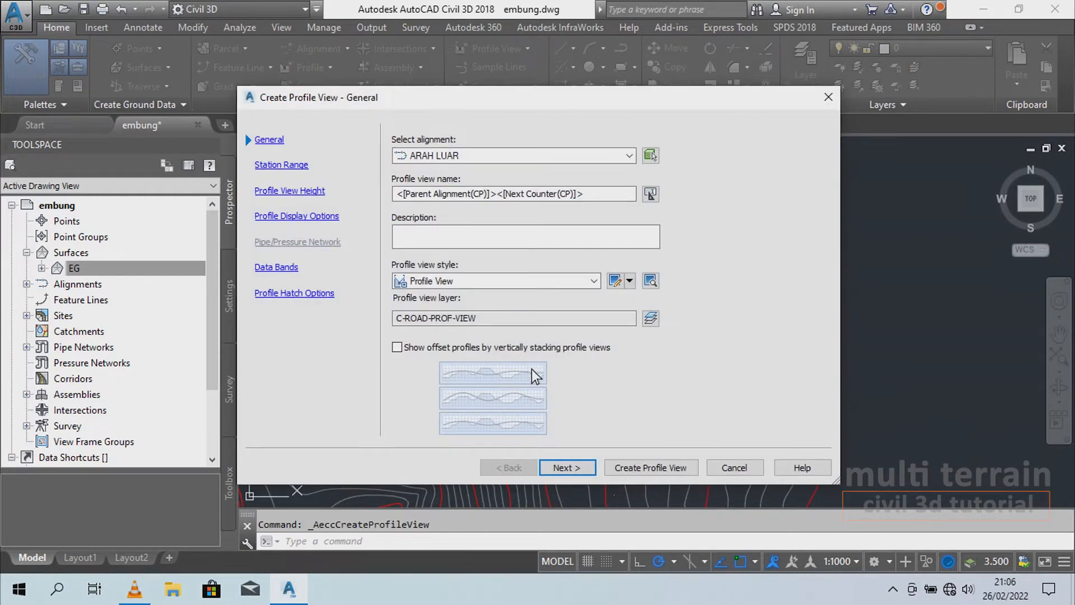
{"action": "left_click", "coordinate": [665, 468]}
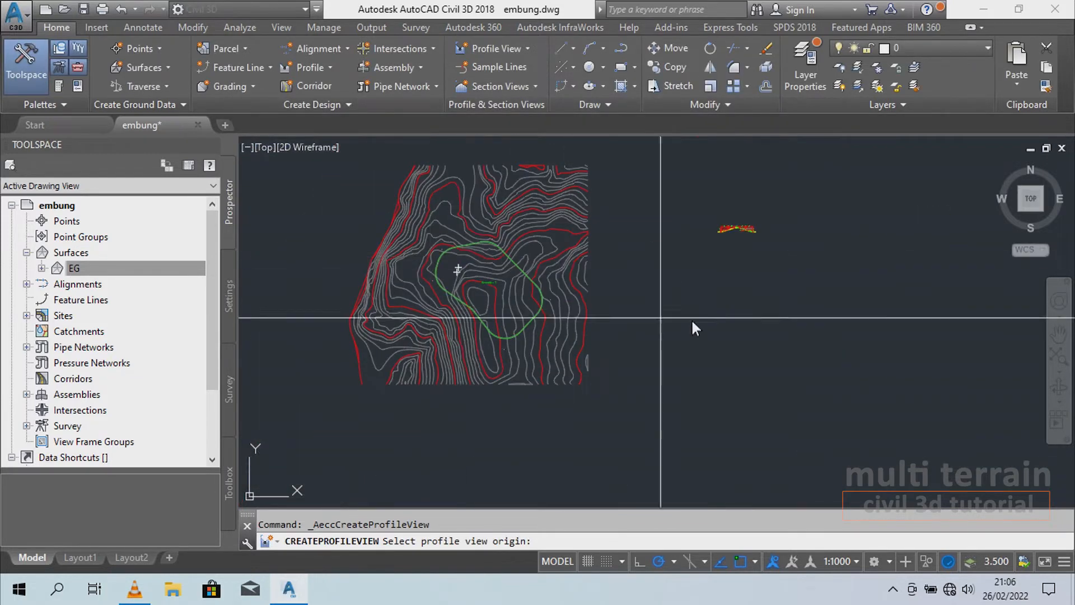
{"action": "left_click", "coordinate": [656, 365]}
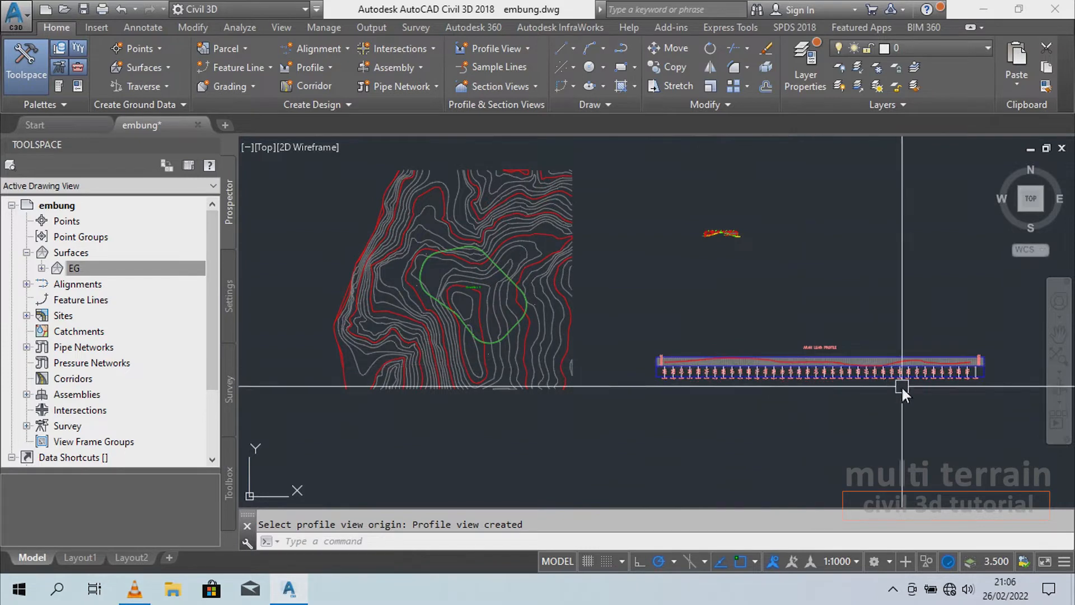
- Examine the ARAH LUAR profile view and the embankment's typical section above it, checking the crest width and crest elevation
{"action": "scroll", "coordinate": [907, 376], "scroll_direction": "up", "scroll_amount": 2}
{"action": "middle_click_drag", "start_coordinate": [919, 368], "coordinate": [788, 375]}
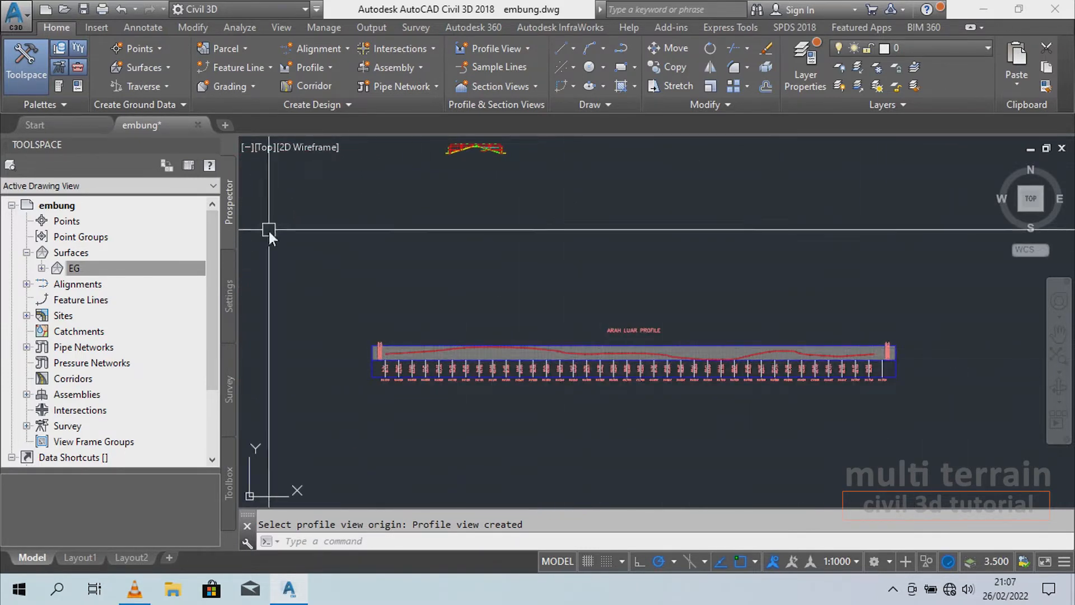
{"action": "scroll", "coordinate": [430, 353], "scroll_direction": "up", "scroll_amount": 1}
{"action": "middle_click_drag", "start_coordinate": [430, 350], "coordinate": [348, 310]}
{"action": "scroll", "coordinate": [298, 338], "scroll_direction": "down", "scroll_amount": 2}
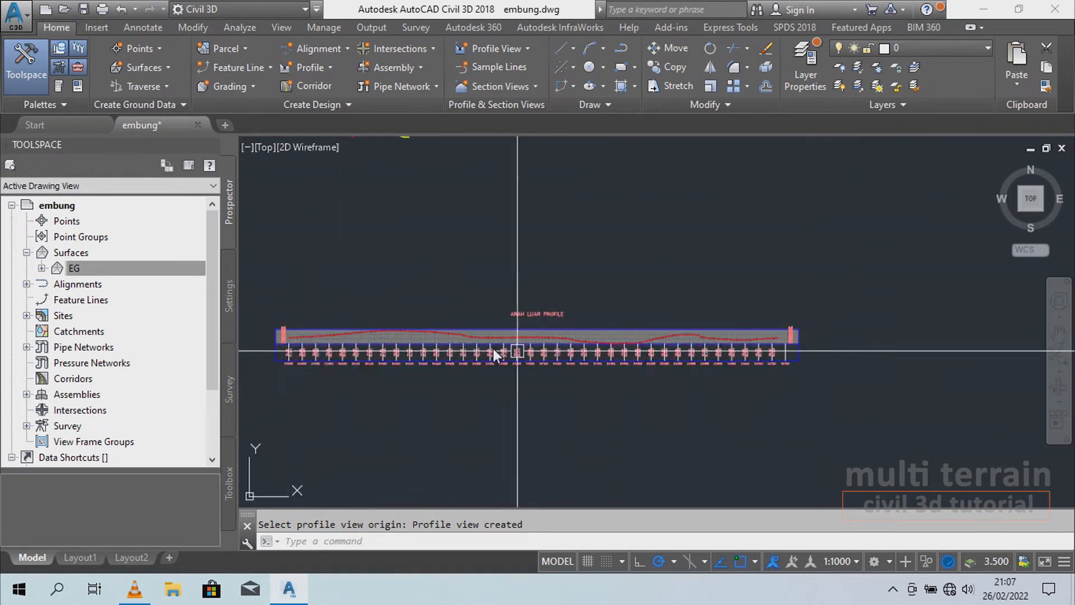
{"action": "middle_click_drag", "start_coordinate": [389, 180], "coordinate": [473, 279]}
{"action": "scroll", "coordinate": [452, 205], "scroll_direction": "up", "scroll_amount": 10}
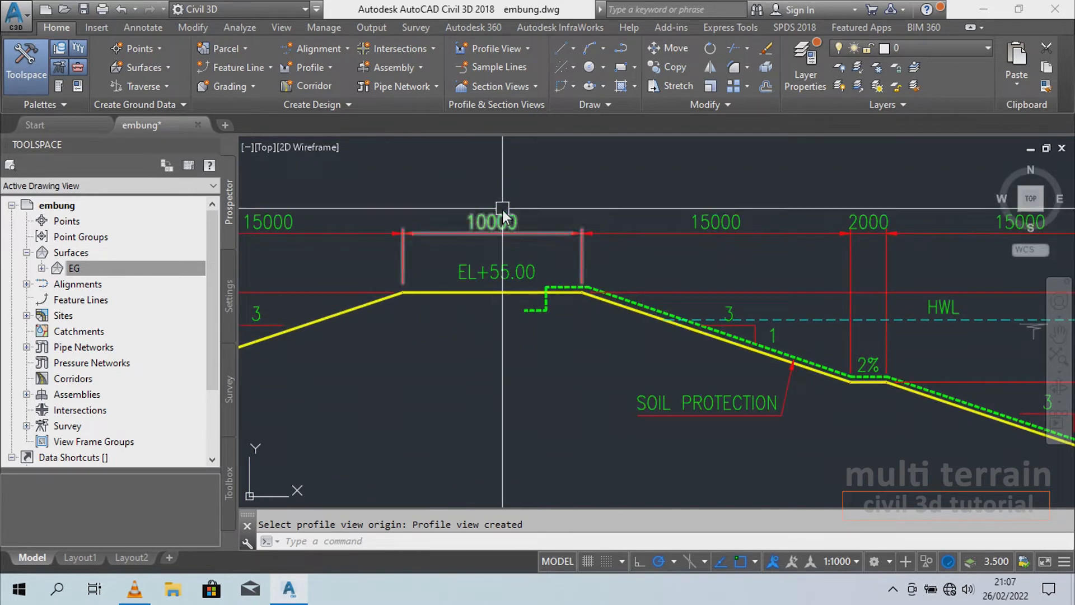
{"action": "middle_click_drag", "start_coordinate": [502, 209], "coordinate": [500, 173]}
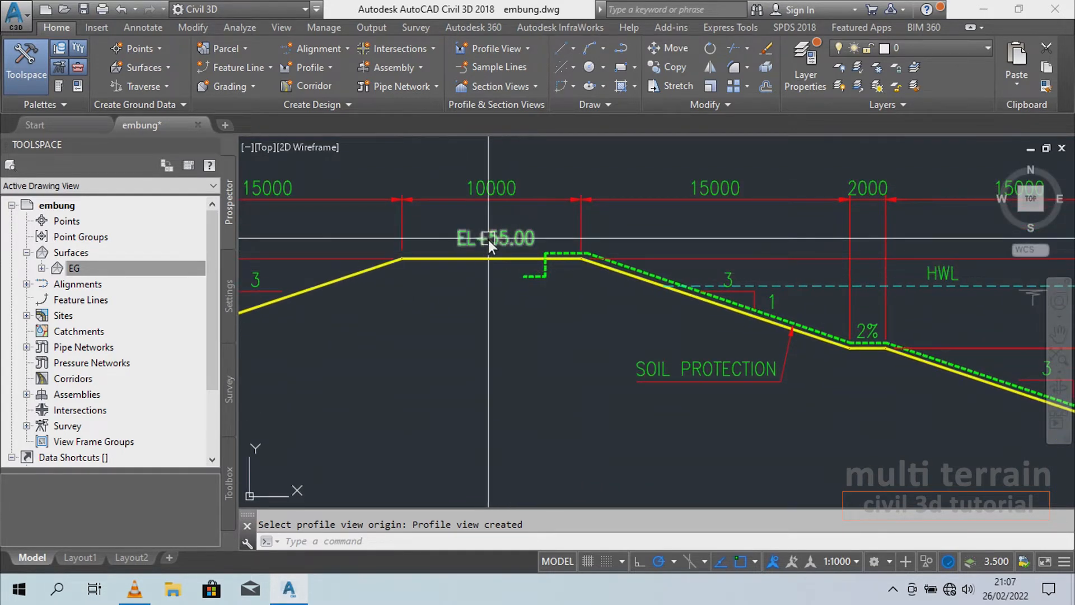
{"action": "scroll", "coordinate": [518, 221], "scroll_direction": "down", "scroll_amount": 11}
- Create a layout profile named ELEVASI RENCANA in the ARAH LUAR profile view, using the Design Profile style and Complete Label Set
{"action": "middle_click_drag", "start_coordinate": [535, 410], "coordinate": [535, 322]}
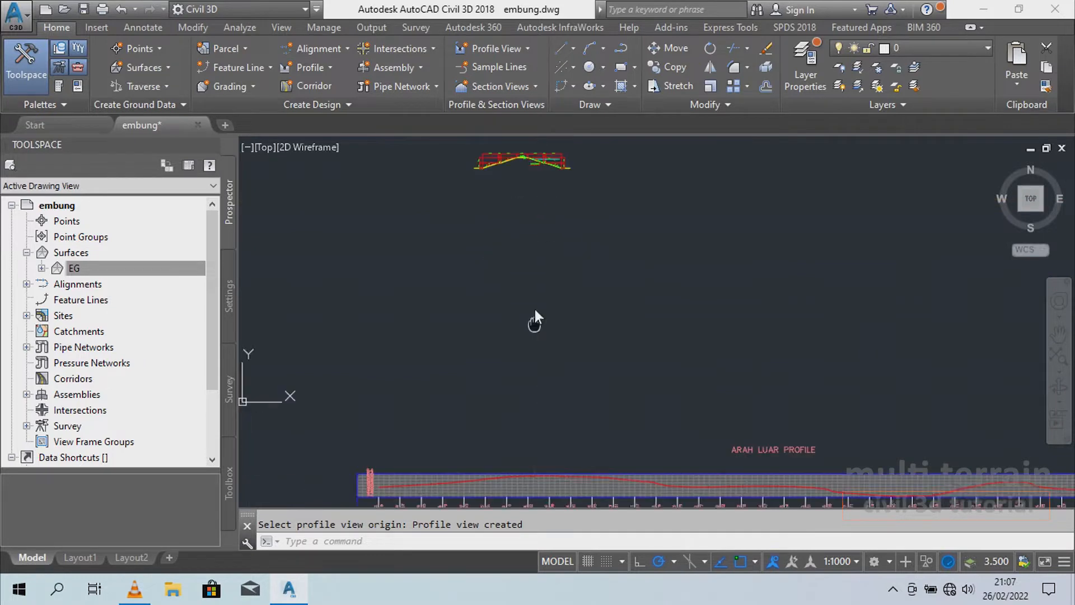
{"action": "middle_click_drag", "start_coordinate": [535, 321], "coordinate": [531, 237]}
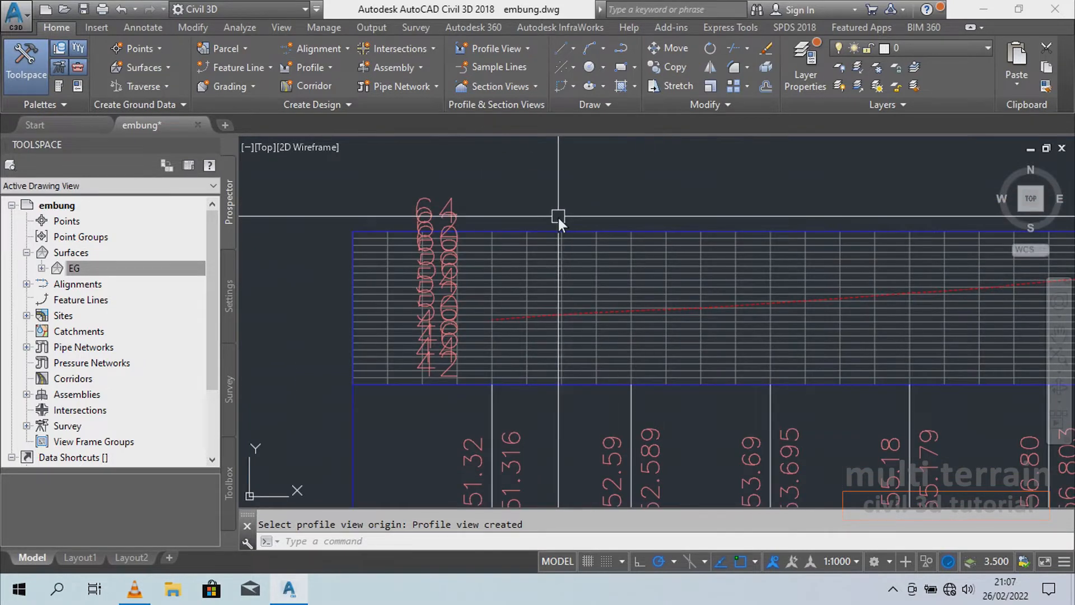
{"action": "left_click", "coordinate": [329, 68]}
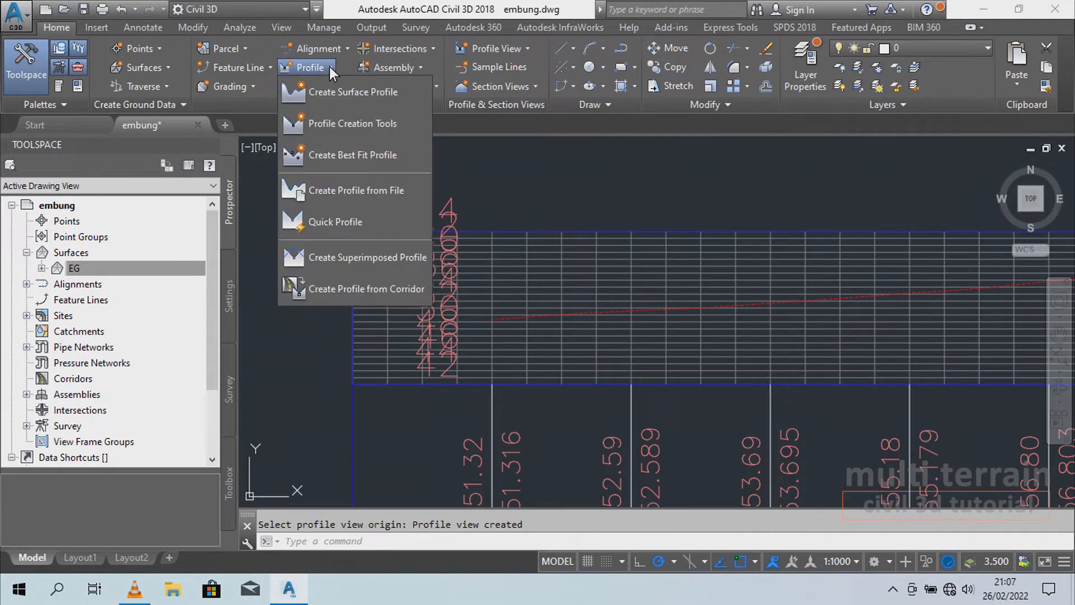
{"action": "left_click", "coordinate": [340, 123]}
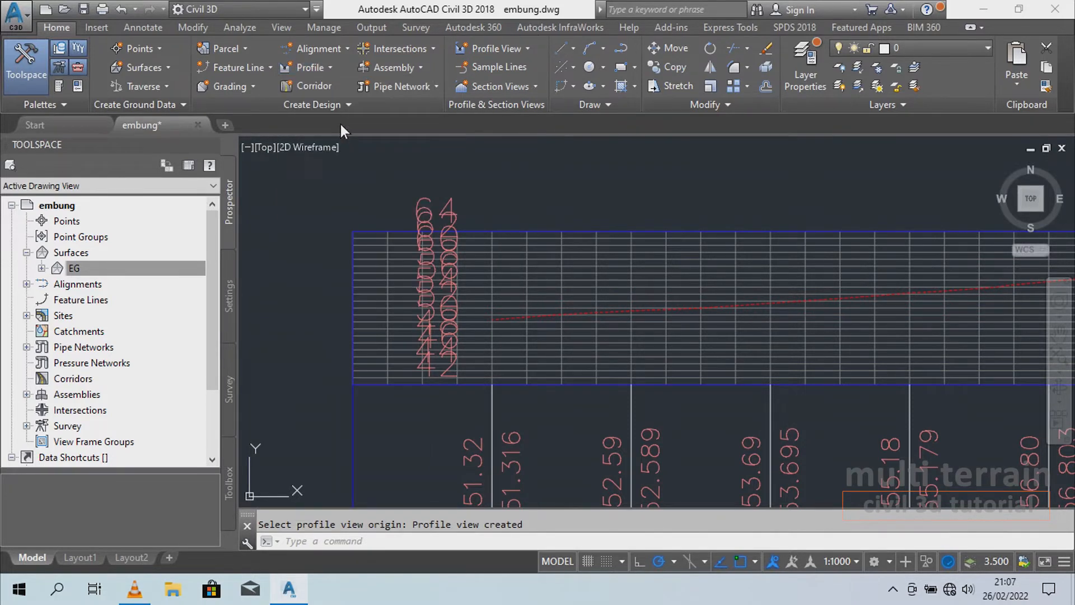
{"action": "left_click", "coordinate": [541, 258]}
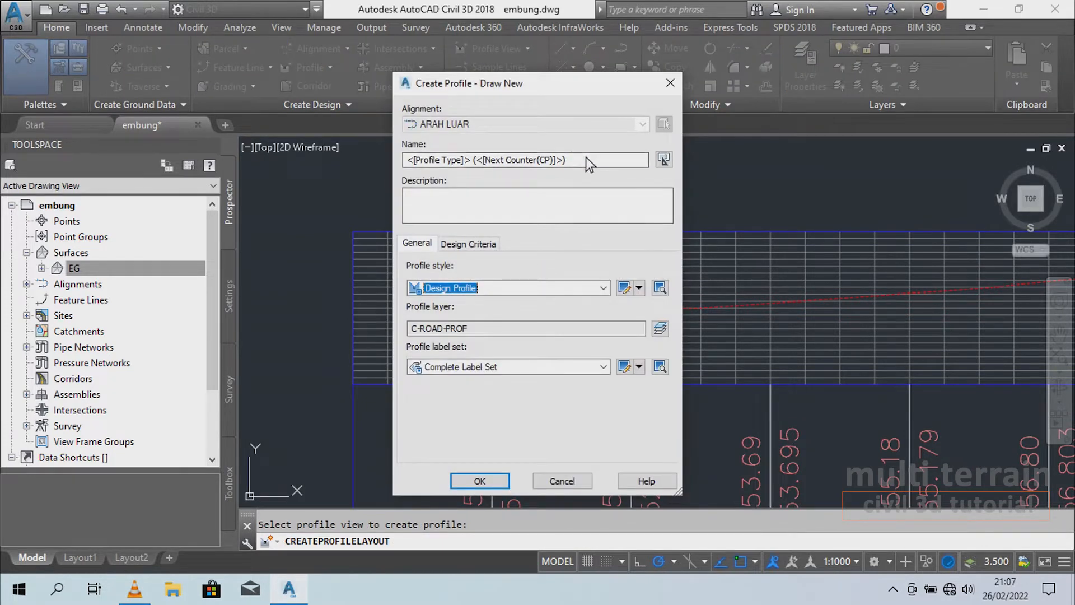
{"action": "left_click_drag", "start_coordinate": [587, 158], "coordinate": [342, 150]}
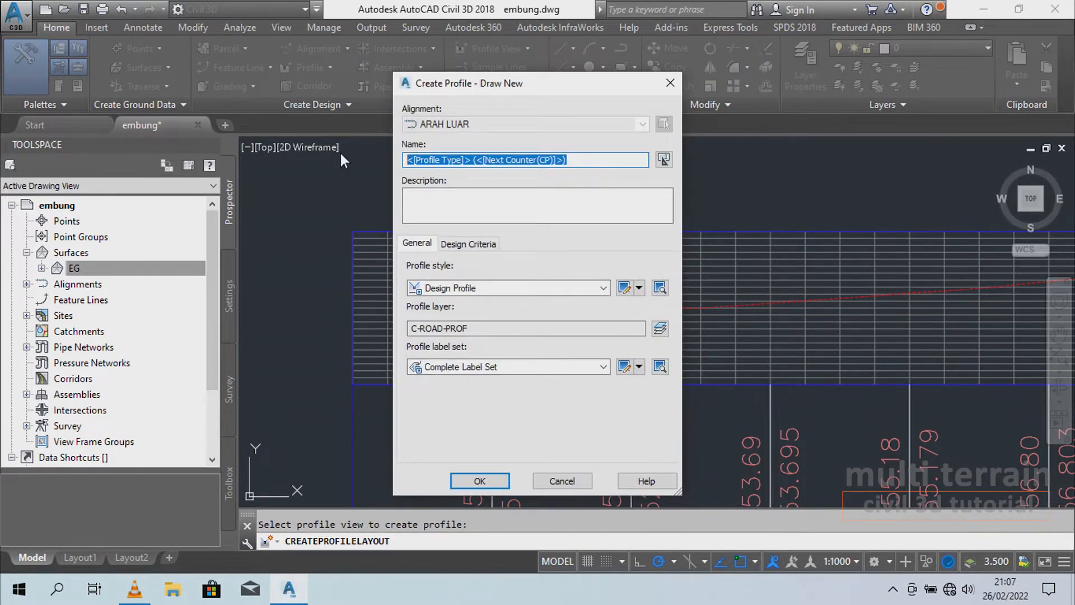
{"action": "type", "text": "ELE"}
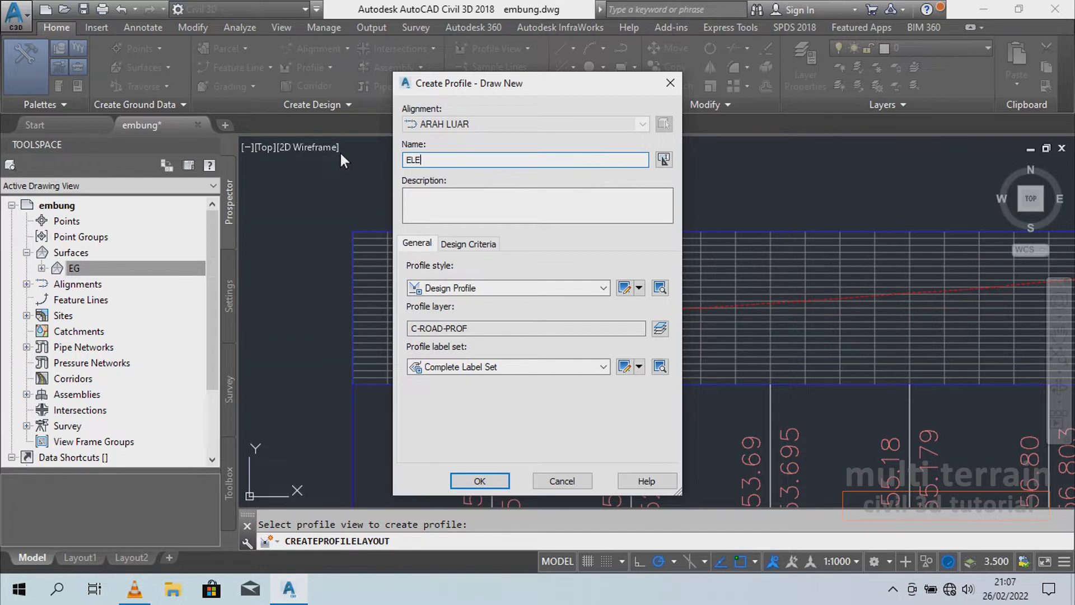
{"action": "type", "text": "VASI RENCANA"}
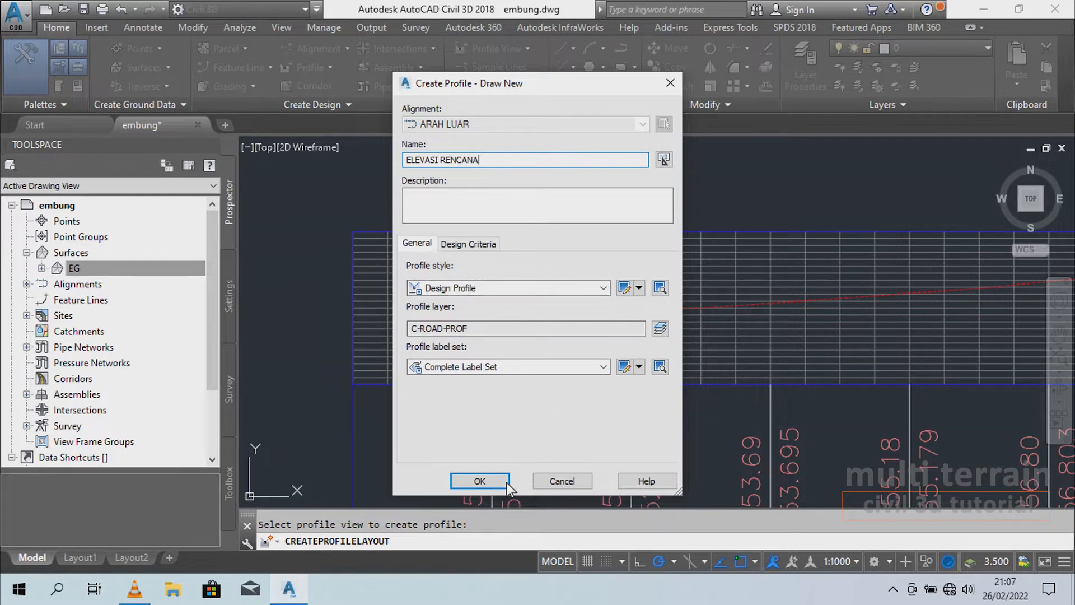
{"action": "left_click", "coordinate": [480, 480]}
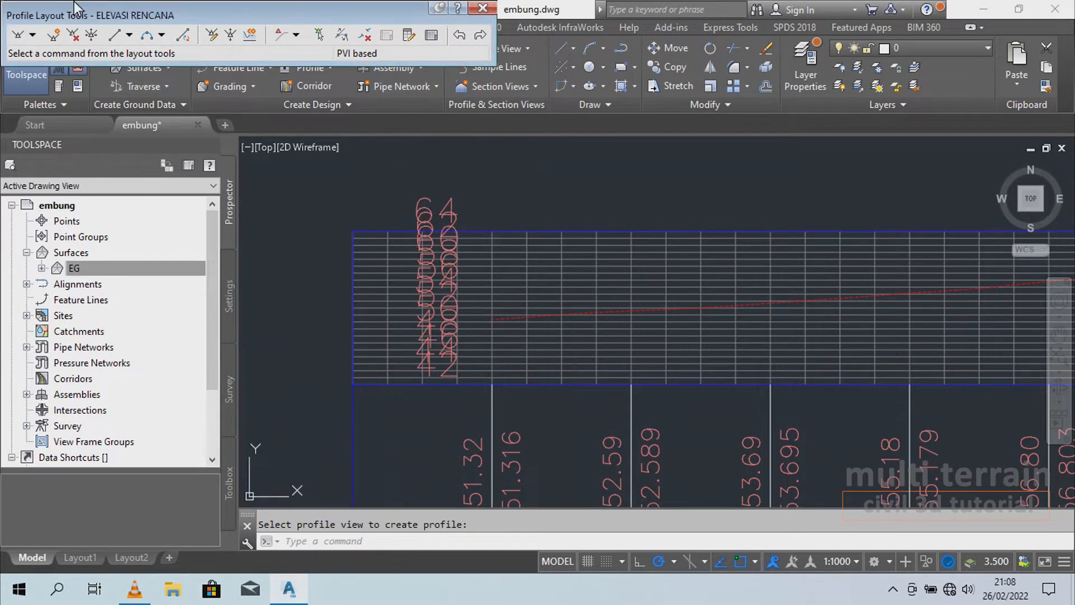
- Draw one horizontal tangent for ELEVASI RENCANA at elevation 56.000, spanning the ground profile from its start to its end
{"action": "left_click", "coordinate": [17, 38]}
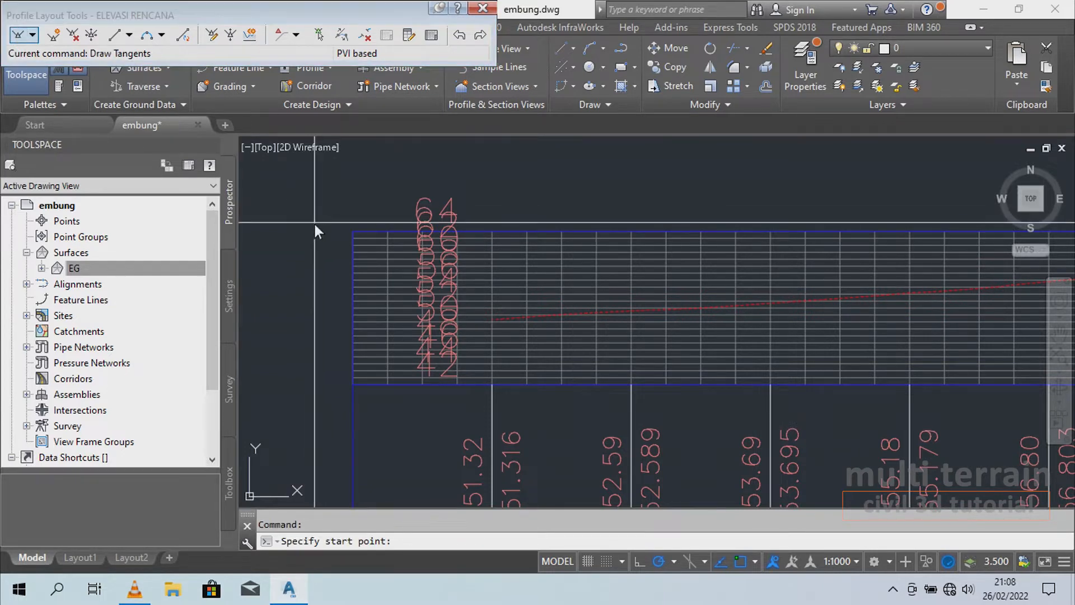
{"action": "scroll", "coordinate": [533, 268], "scroll_direction": "up", "scroll_amount": 6}
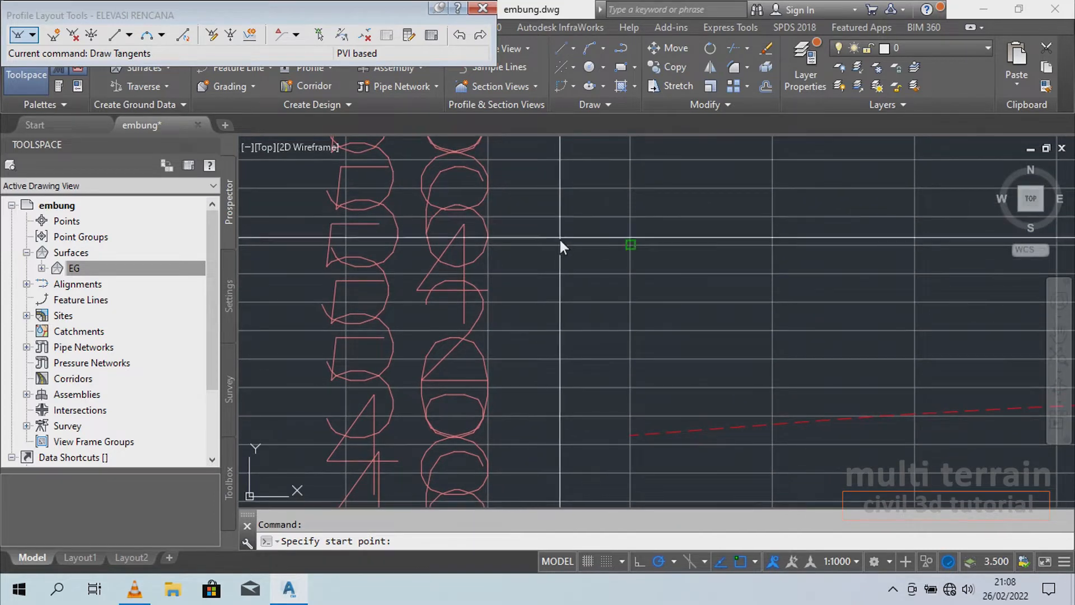
{"action": "left_click", "coordinate": [613, 274]}
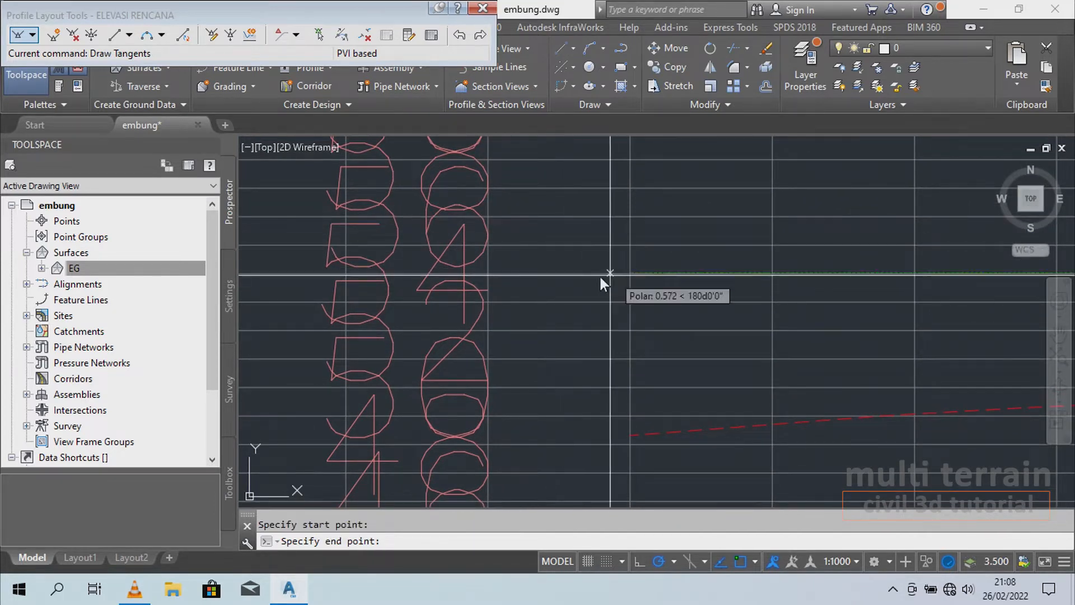
{"action": "scroll", "coordinate": [473, 305], "scroll_direction": "down", "scroll_amount": 6}
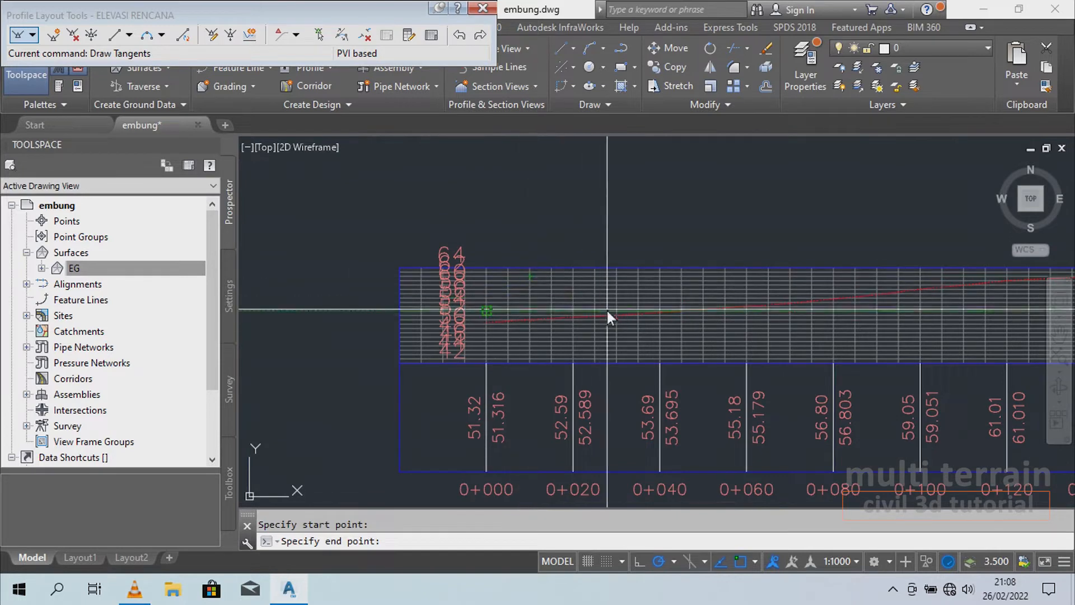
{"action": "middle_click_drag", "start_coordinate": [1026, 319], "coordinate": [486, 301]}
{"action": "middle_click_drag", "start_coordinate": [947, 332], "coordinate": [561, 277]}
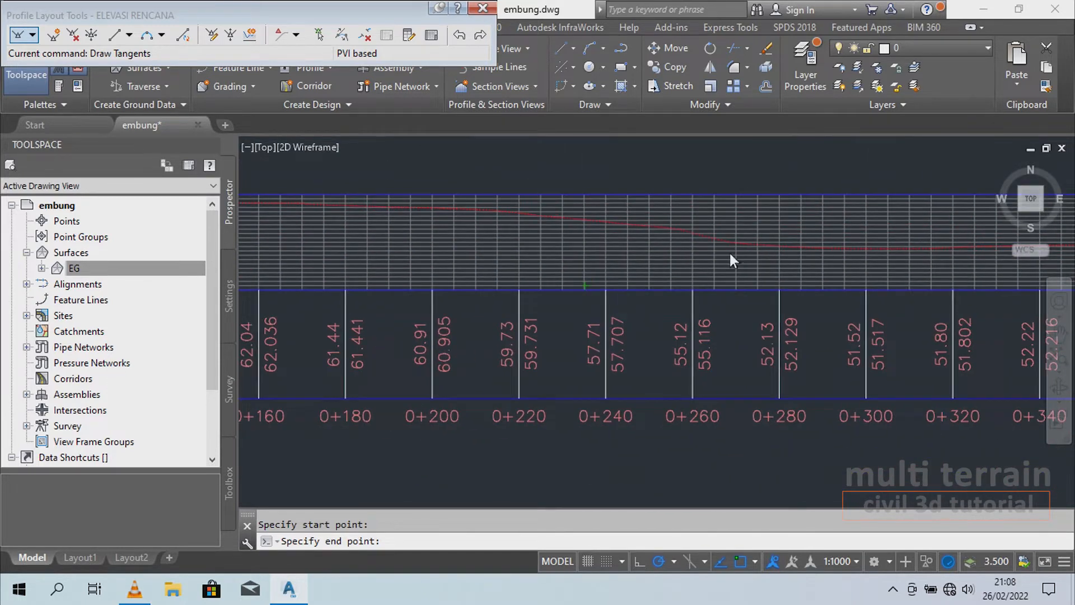
{"action": "middle_click_drag", "start_coordinate": [860, 285], "coordinate": [661, 294]}
{"action": "scroll", "coordinate": [661, 295], "scroll_direction": "down", "scroll_amount": 6}
{"action": "middle_click_drag", "start_coordinate": [843, 311], "coordinate": [560, 341]}
{"action": "scroll", "coordinate": [765, 342], "scroll_direction": "up", "scroll_amount": 6}
{"action": "scroll", "coordinate": [715, 302], "scroll_direction": "up", "scroll_amount": 7}
{"action": "scroll", "coordinate": [664, 267], "scroll_direction": "down", "scroll_amount": 4}
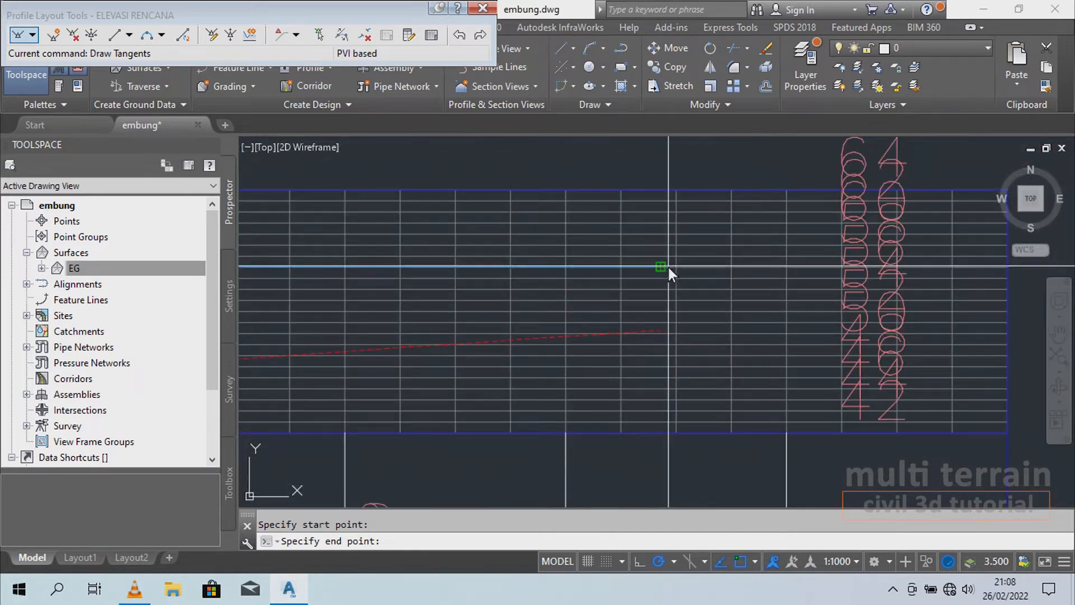
{"action": "scroll", "coordinate": [667, 267], "scroll_direction": "up", "scroll_amount": 2}
{"action": "left_click", "coordinate": [657, 283]}
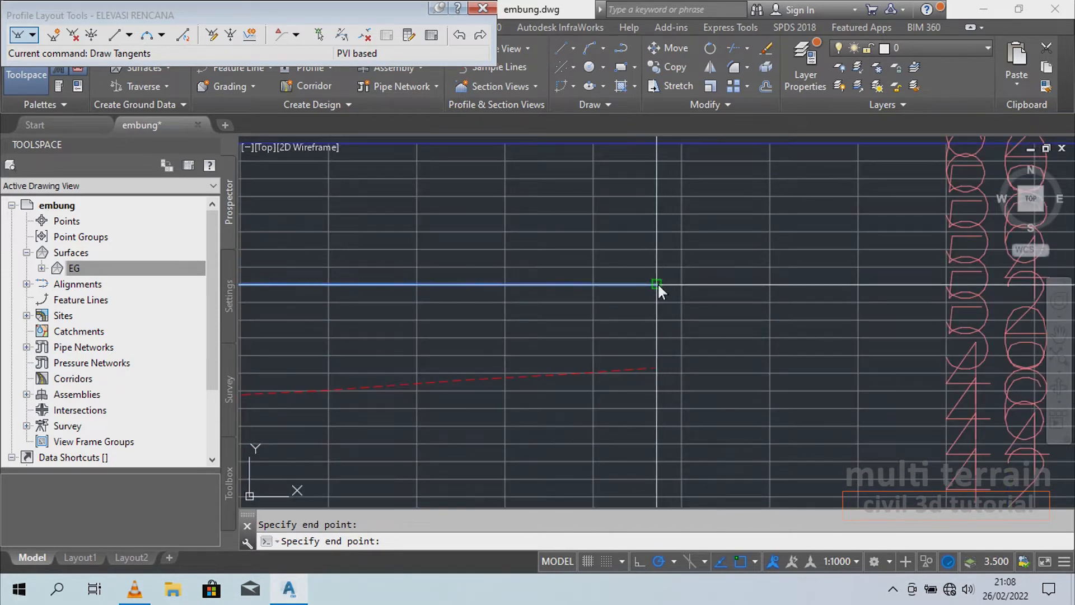
{"action": "key", "text": "Return"}
- Check the grade break label at the end of ELEVASI RENCANA and lower that end point vertically to elevation 55.000
{"action": "scroll", "coordinate": [671, 290], "scroll_direction": "down", "scroll_amount": 5}
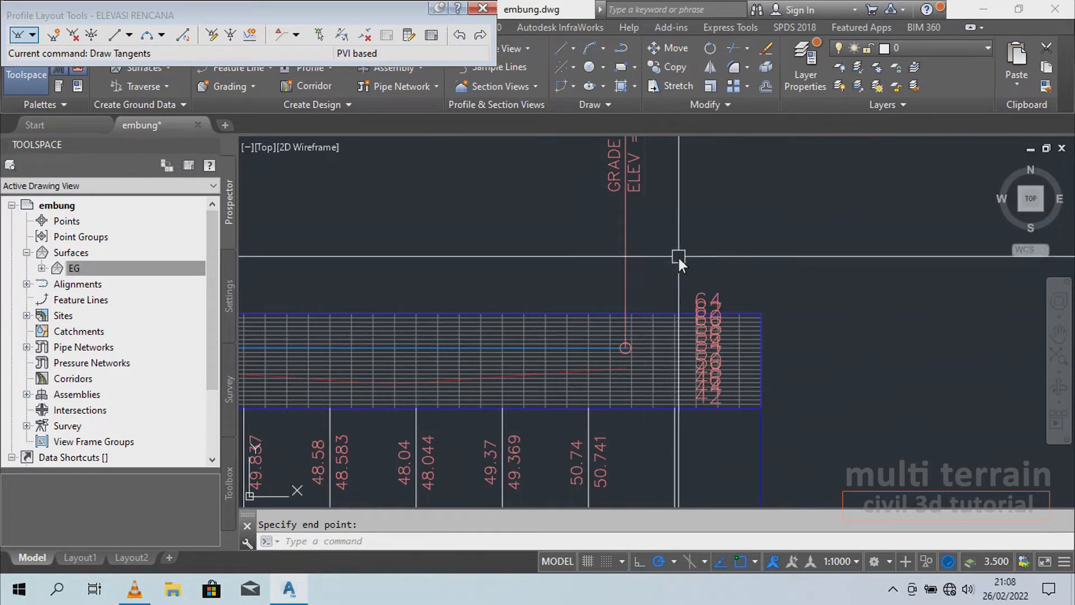
{"action": "scroll", "coordinate": [687, 330], "scroll_direction": "up", "scroll_amount": 2}
{"action": "scroll", "coordinate": [668, 253], "scroll_direction": "up", "scroll_amount": 3}
{"action": "scroll", "coordinate": [652, 214], "scroll_direction": "up", "scroll_amount": 3}
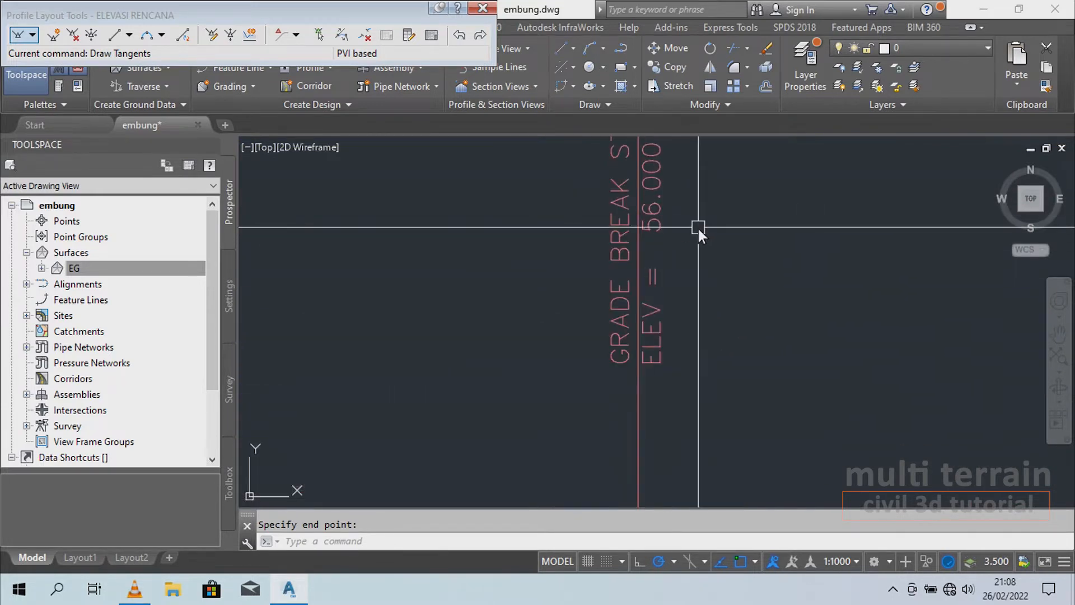
{"action": "mouse_move", "coordinate": [670, 220]}
{"action": "middle_mouse_down"}
{"action": "mouse_move", "coordinate": [657, 293]}
{"action": "mouse_move", "coordinate": [643, 216]}
{"action": "middle_mouse_up"}
{"action": "scroll", "coordinate": [668, 333], "scroll_direction": "down", "scroll_amount": 4}
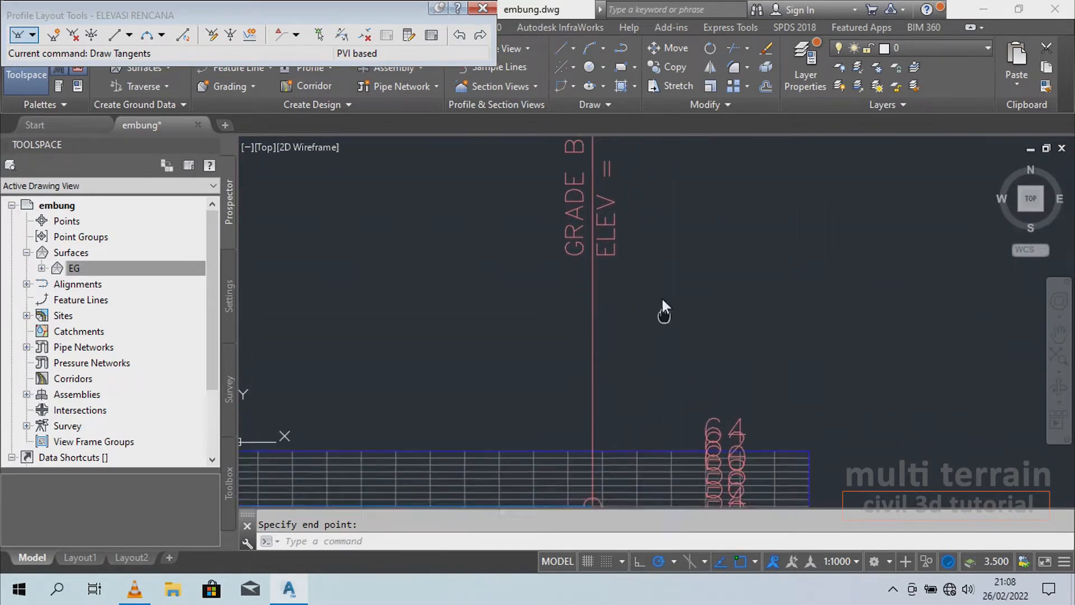
{"action": "scroll", "coordinate": [612, 355], "scroll_direction": "up", "scroll_amount": 6}
{"action": "left_click", "coordinate": [631, 286]}
{"action": "left_click", "coordinate": [649, 287]}
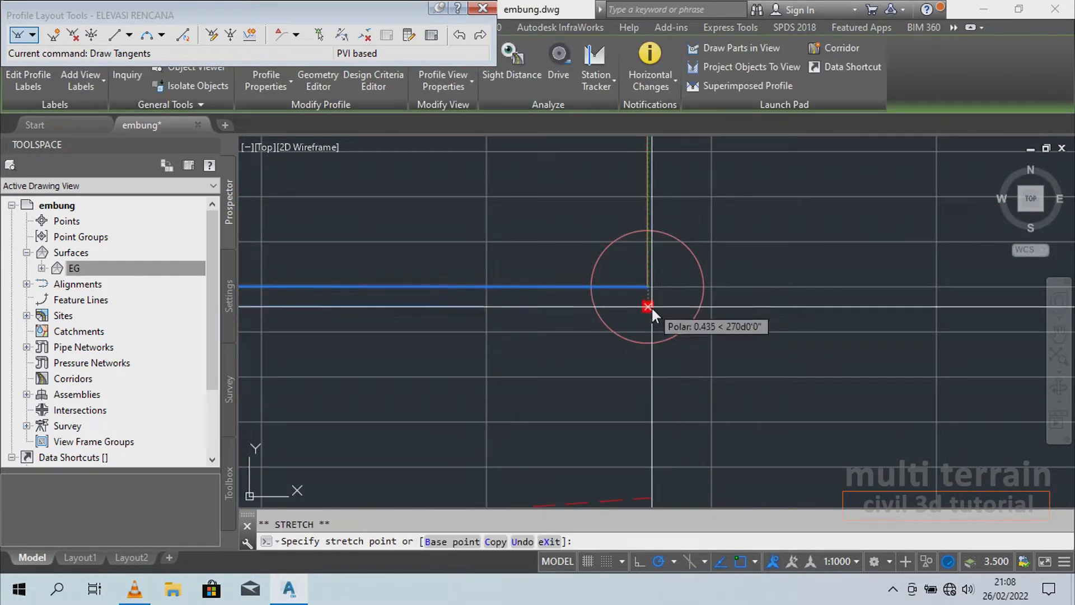
{"action": "left_click", "coordinate": [647, 332]}
{"action": "scroll", "coordinate": [632, 350], "scroll_direction": "down", "scroll_amount": 4}
{"action": "scroll", "coordinate": [687, 382], "scroll_direction": "up", "scroll_amount": 6}
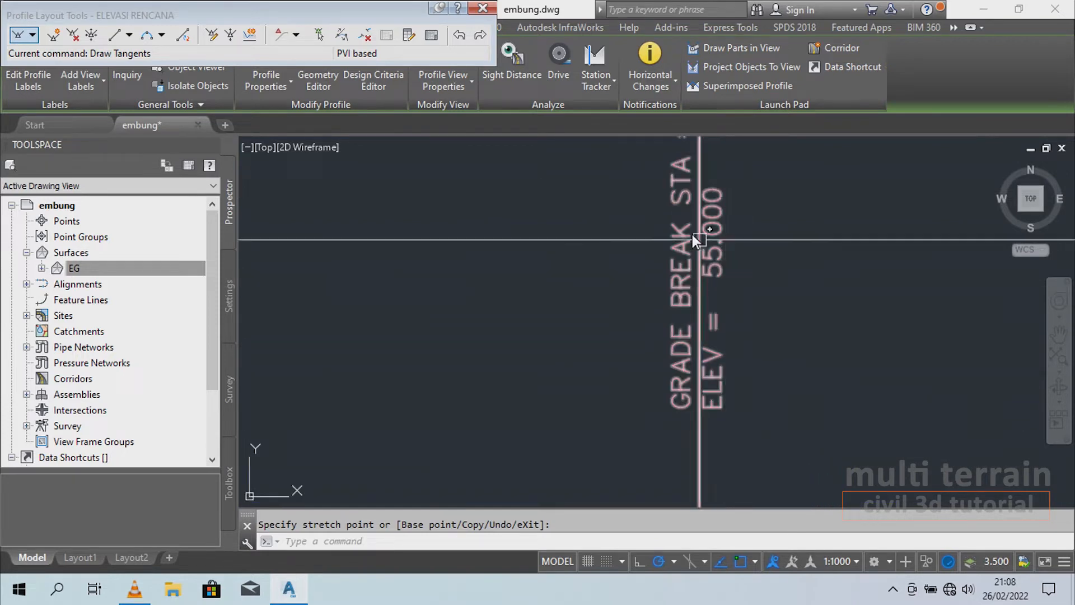
{"action": "scroll", "coordinate": [568, 253], "scroll_direction": "down", "scroll_amount": 7}
{"action": "key", "text": "Escape"}
- Lower the start point of ELEVASI RENCANA to elevation 55.000, check its label and close the profile layout tools
{"action": "middle_click_drag", "start_coordinate": [473, 315], "coordinate": [949, 325]}
{"action": "middle_click_drag", "start_coordinate": [484, 318], "coordinate": [801, 325]}
{"action": "middle_click_drag", "start_coordinate": [264, 337], "coordinate": [633, 317]}
{"action": "scroll", "coordinate": [640, 330], "scroll_direction": "up", "scroll_amount": 6}
{"action": "middle_click_drag", "start_coordinate": [697, 271], "coordinate": [683, 410]}
{"action": "scroll", "coordinate": [587, 173], "scroll_direction": "down", "scroll_amount": 4}
{"action": "scroll", "coordinate": [607, 347], "scroll_direction": "up", "scroll_amount": 10}
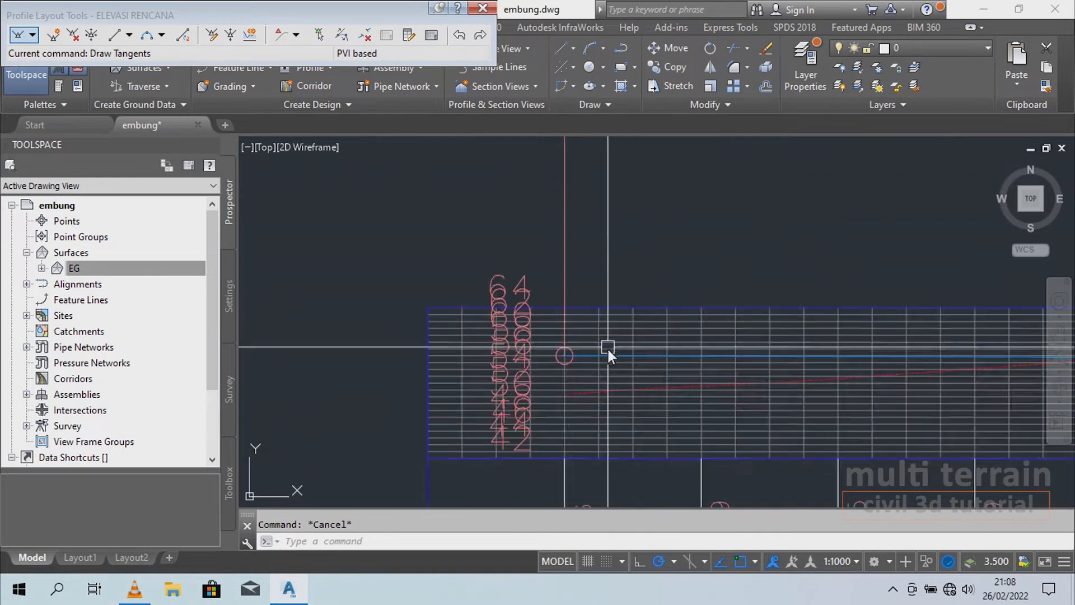
{"action": "left_click", "coordinate": [570, 285]}
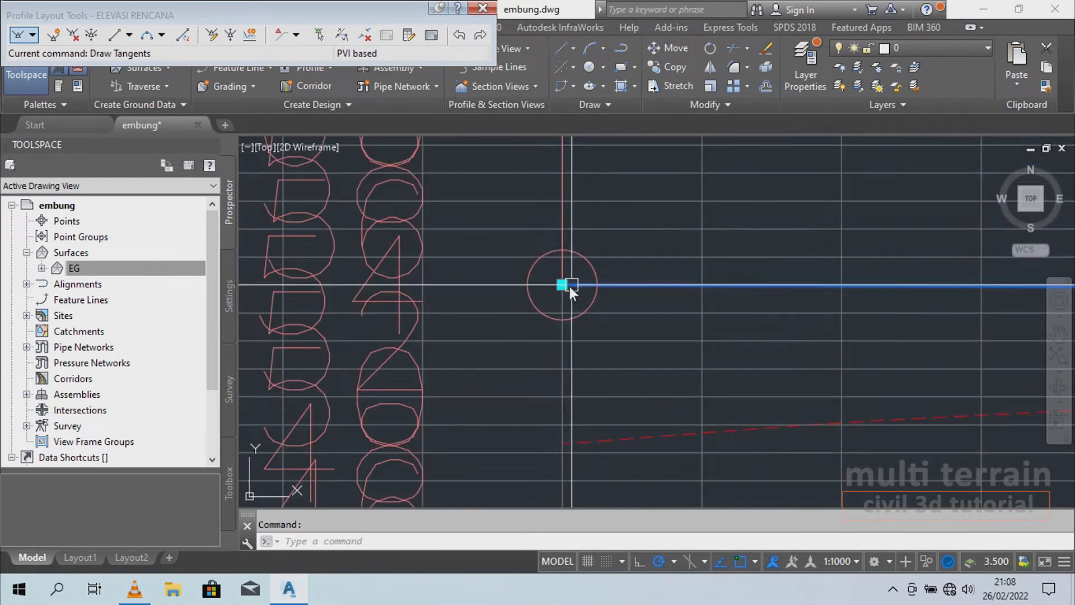
{"action": "left_click", "coordinate": [560, 284]}
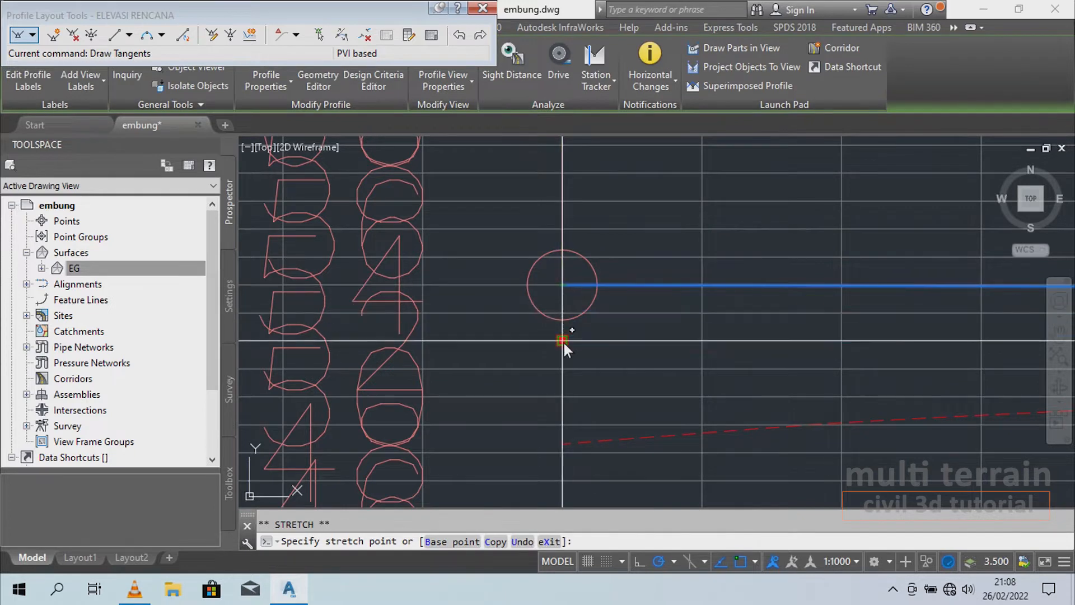
{"action": "key", "text": "Escape"}
{"action": "scroll", "coordinate": [562, 405], "scroll_direction": "down", "scroll_amount": 5}
{"action": "scroll", "coordinate": [622, 352], "scroll_direction": "up", "scroll_amount": 5}
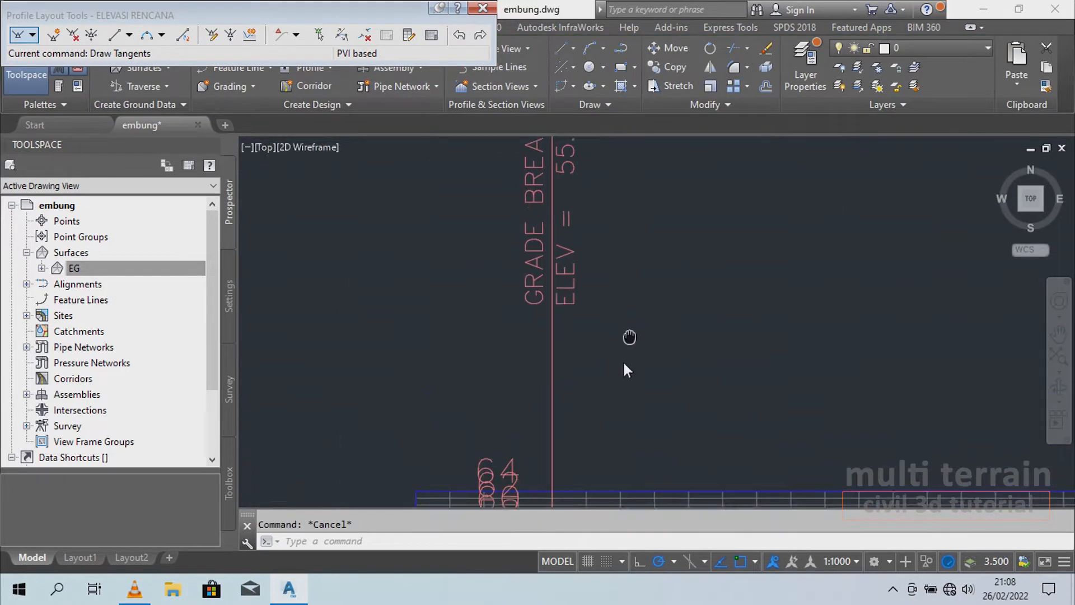
{"action": "scroll", "coordinate": [504, 264], "scroll_direction": "down", "scroll_amount": 1}
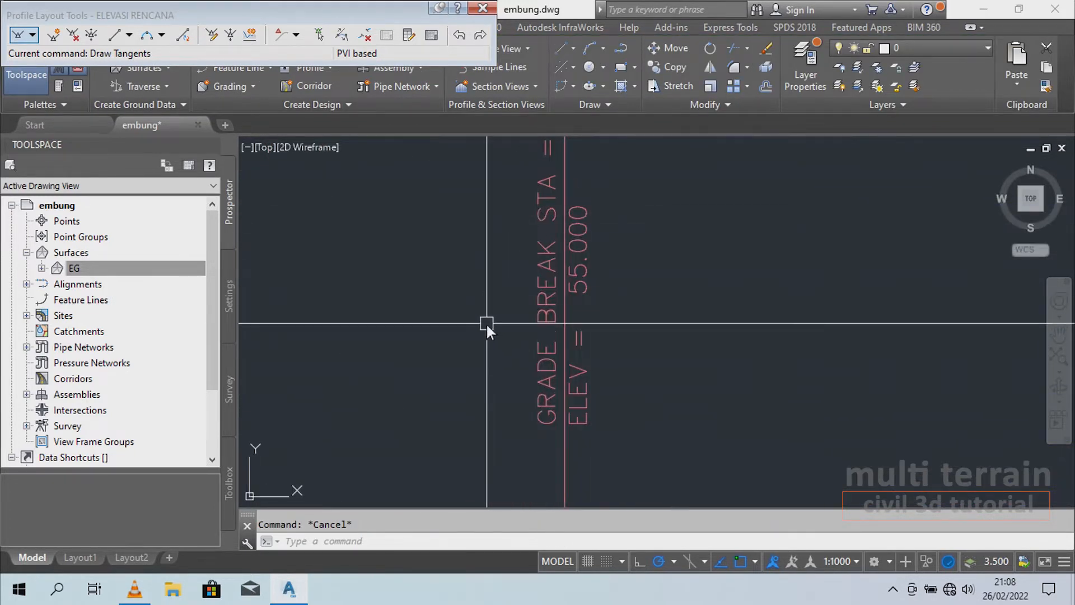
{"action": "scroll", "coordinate": [426, 303], "scroll_direction": "down", "scroll_amount": 3}
{"action": "scroll", "coordinate": [392, 270], "scroll_direction": "down", "scroll_amount": 4}
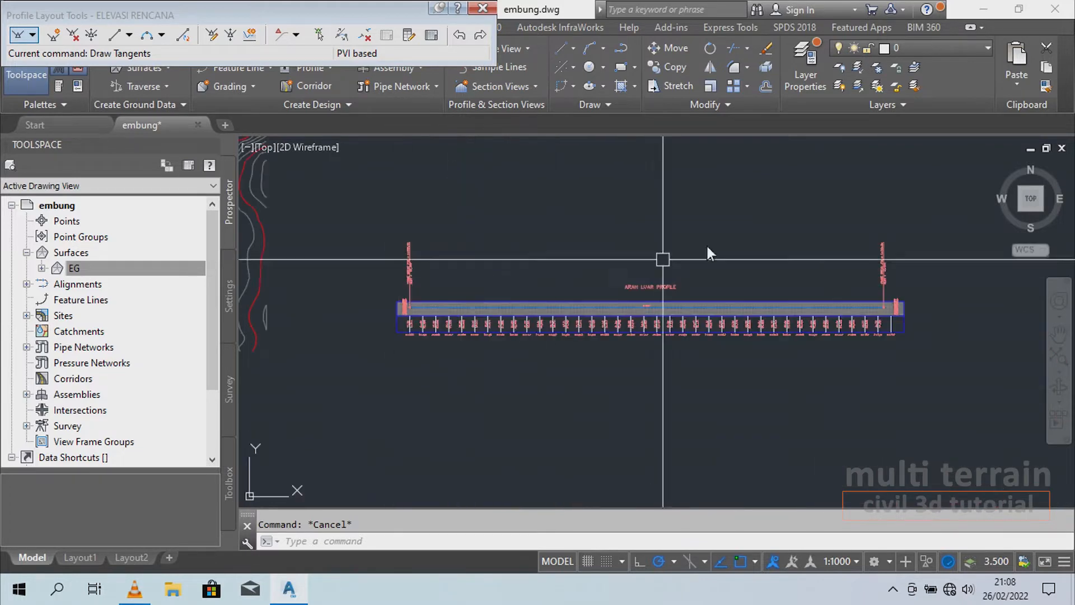
{"action": "left_click", "coordinate": [482, 9]}
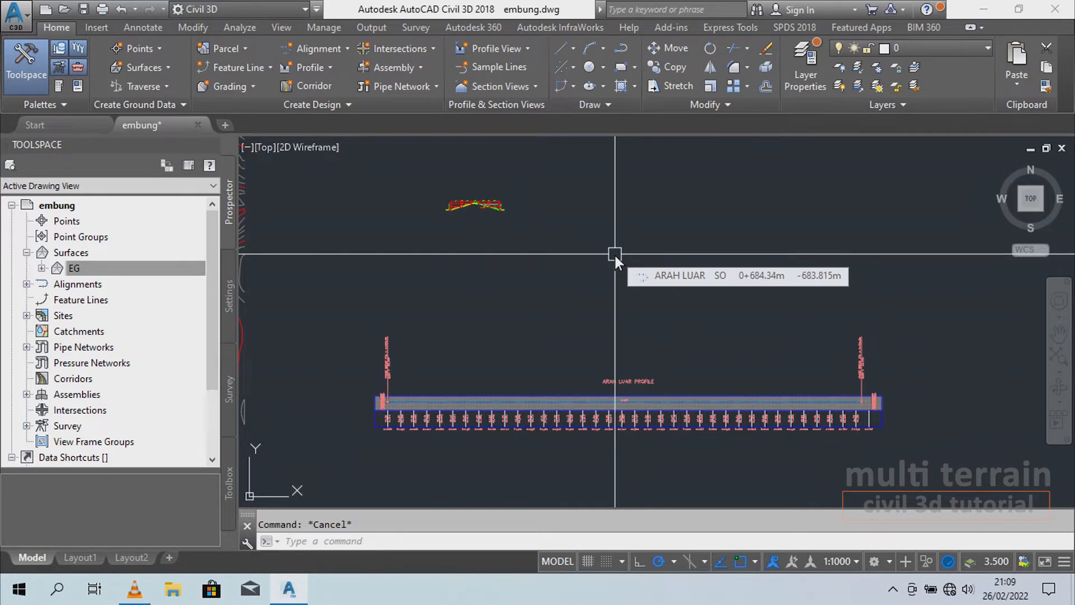
- Place a Null Assembly in the empty space just east of the embankment's typical section
{"action": "scroll", "coordinate": [533, 234], "scroll_direction": "up", "scroll_amount": 5}
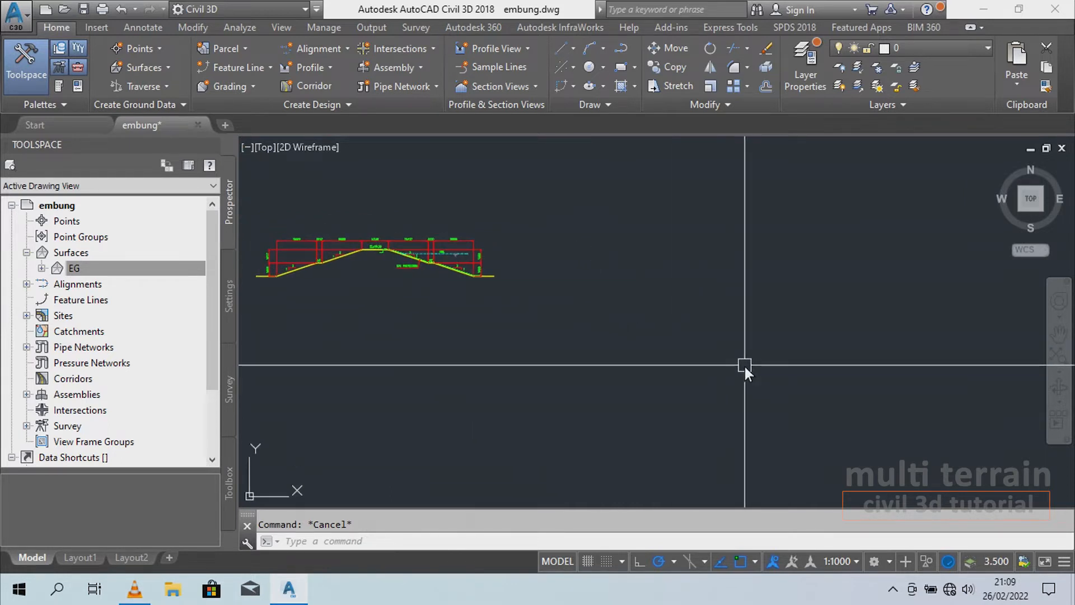
{"action": "key", "text": "ctrl+3"}
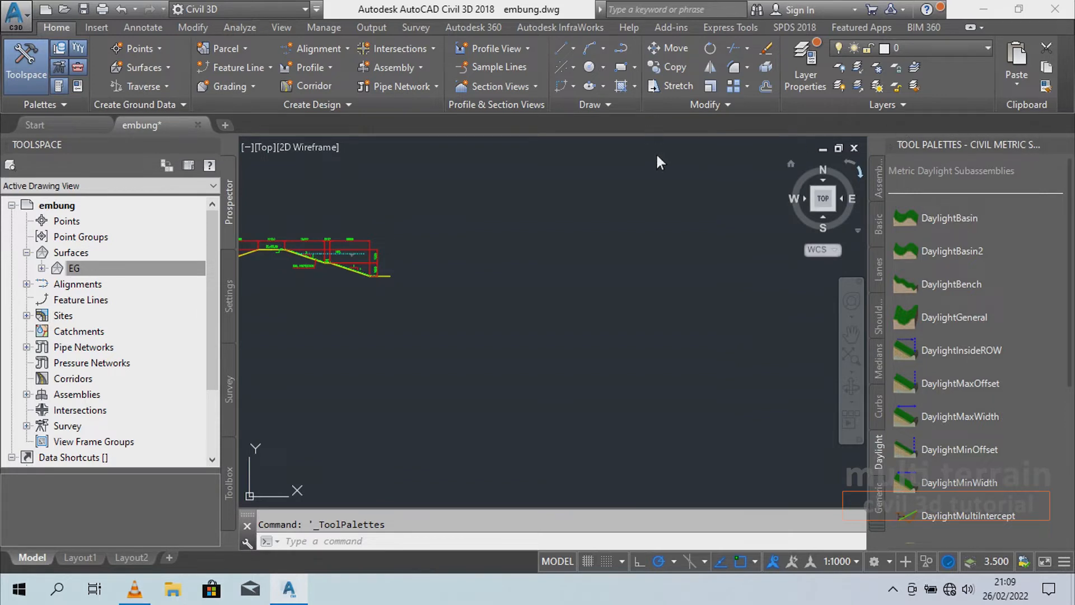
{"action": "left_click", "coordinate": [876, 172]}
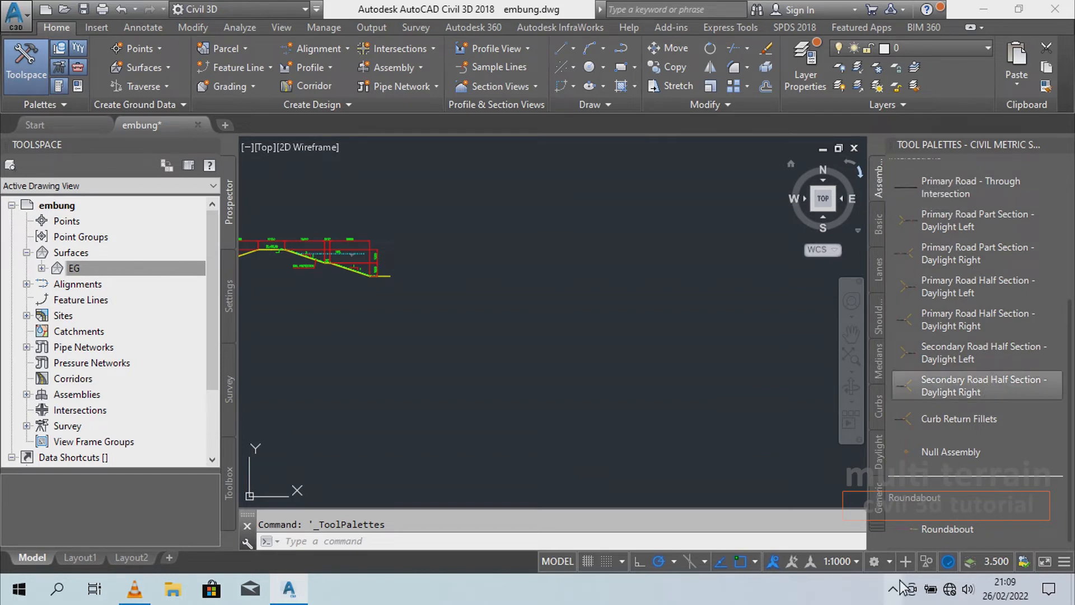
{"action": "left_click", "coordinate": [938, 452]}
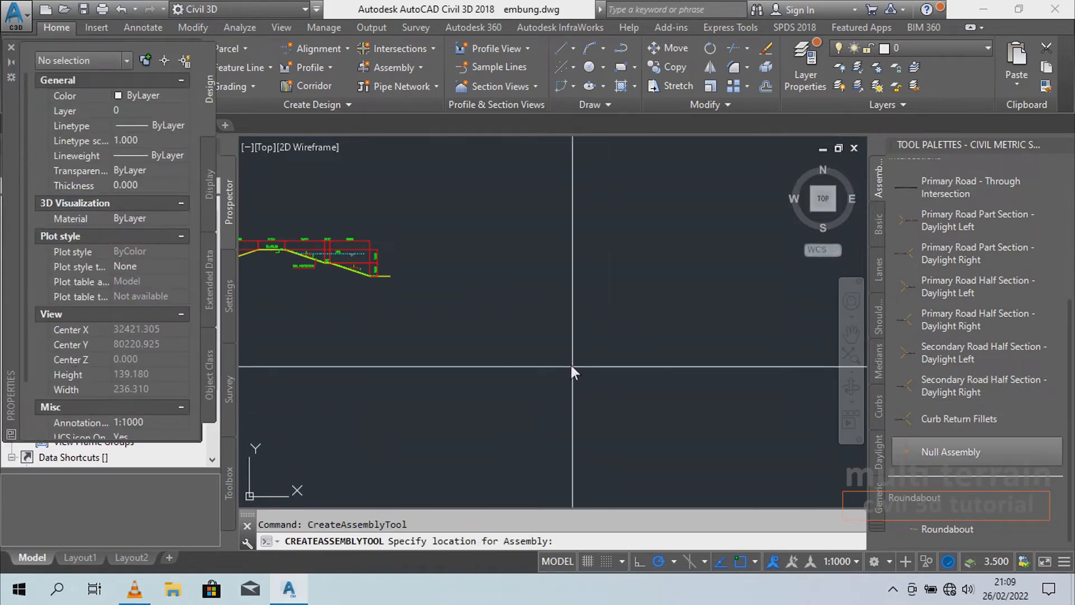
{"action": "left_click", "coordinate": [506, 283]}
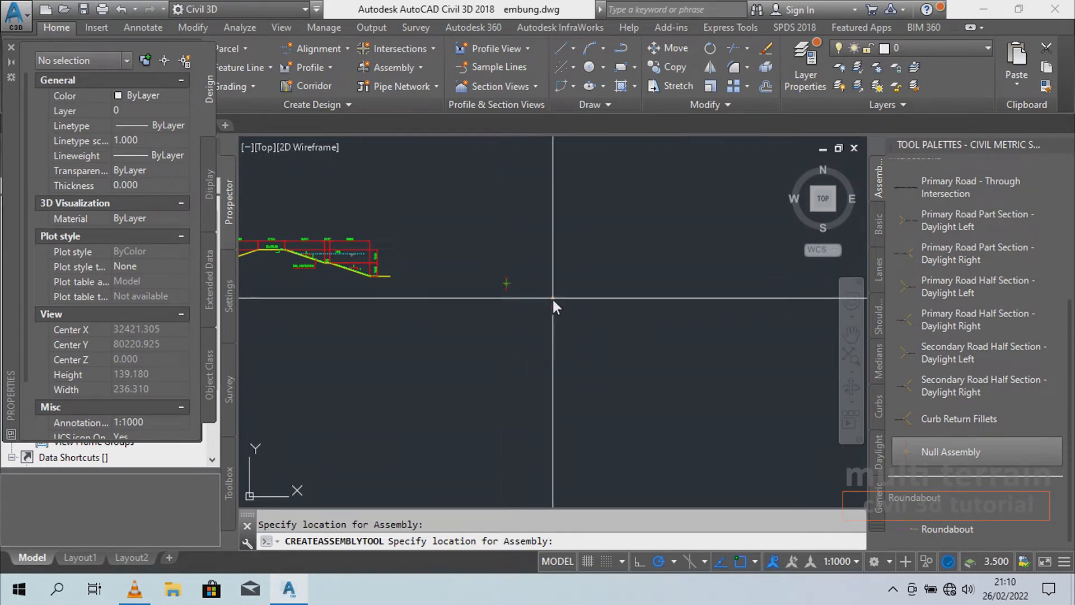
{"action": "key", "text": "Escape"}
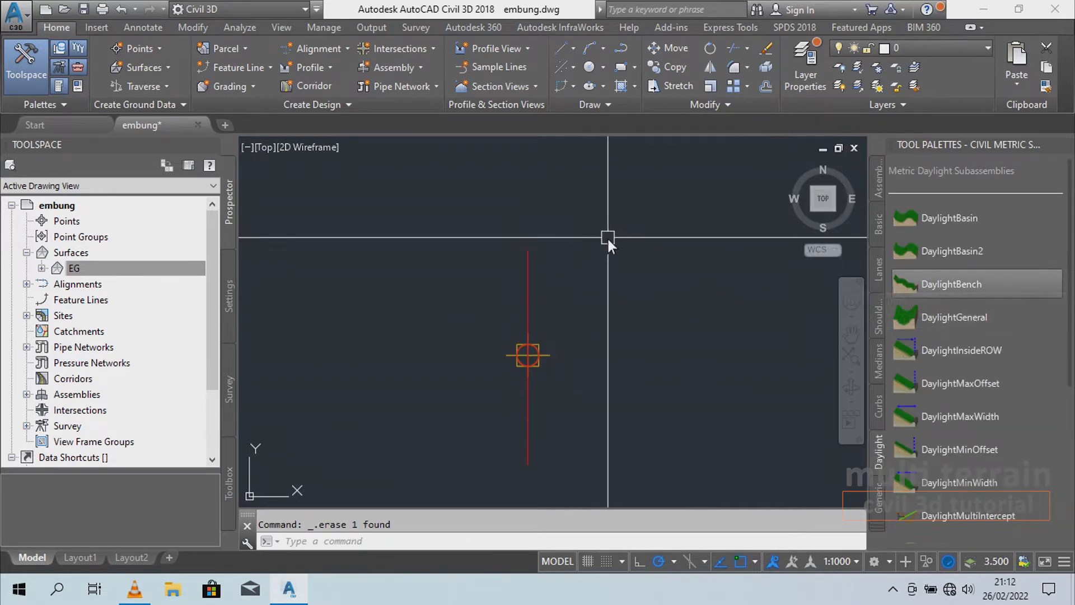
- Attach a DaylightBench subassembly with its default parameters to the right side of the assembly's marker point
{"action": "left_click", "coordinate": [919, 283]}
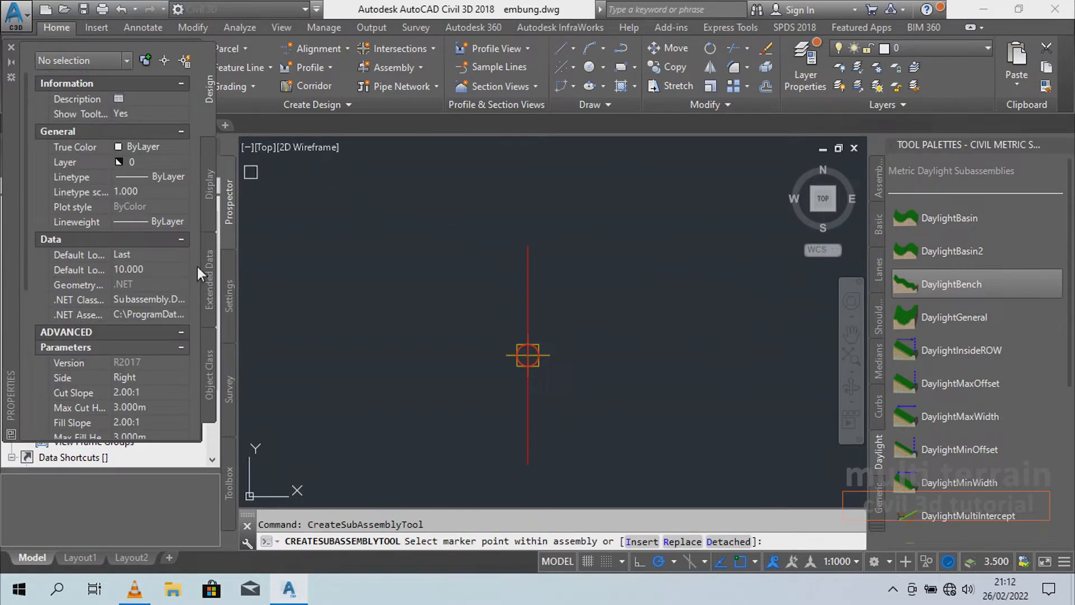
{"action": "middle_click_drag", "start_coordinate": [607, 325], "coordinate": [637, 303]}
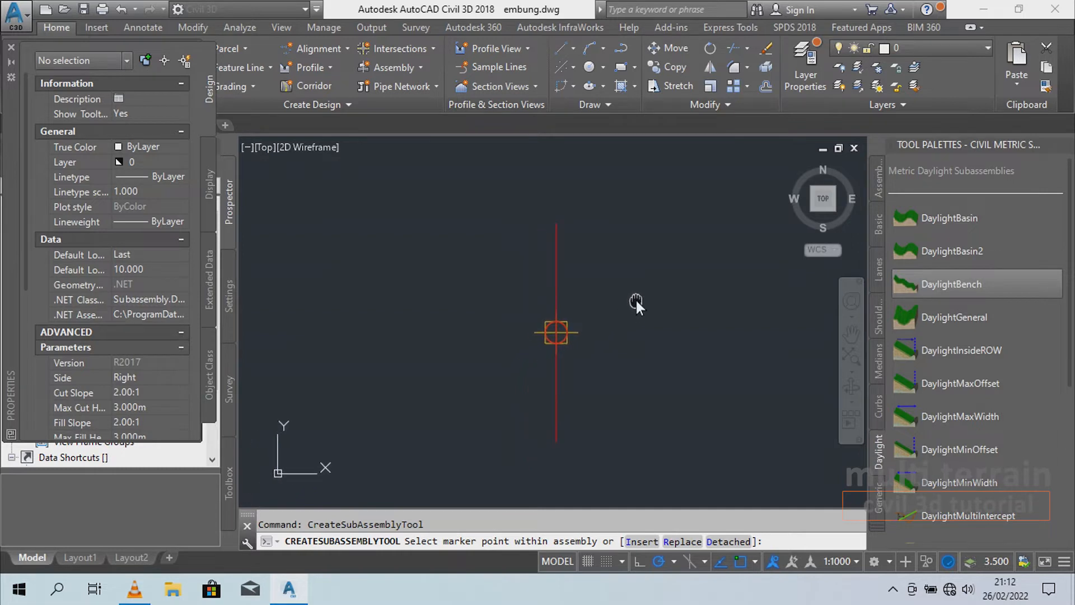
{"action": "left_click", "coordinate": [557, 273]}
{"action": "scroll", "coordinate": [476, 286], "scroll_direction": "down", "scroll_amount": 3}
{"action": "key", "text": "Escape"}
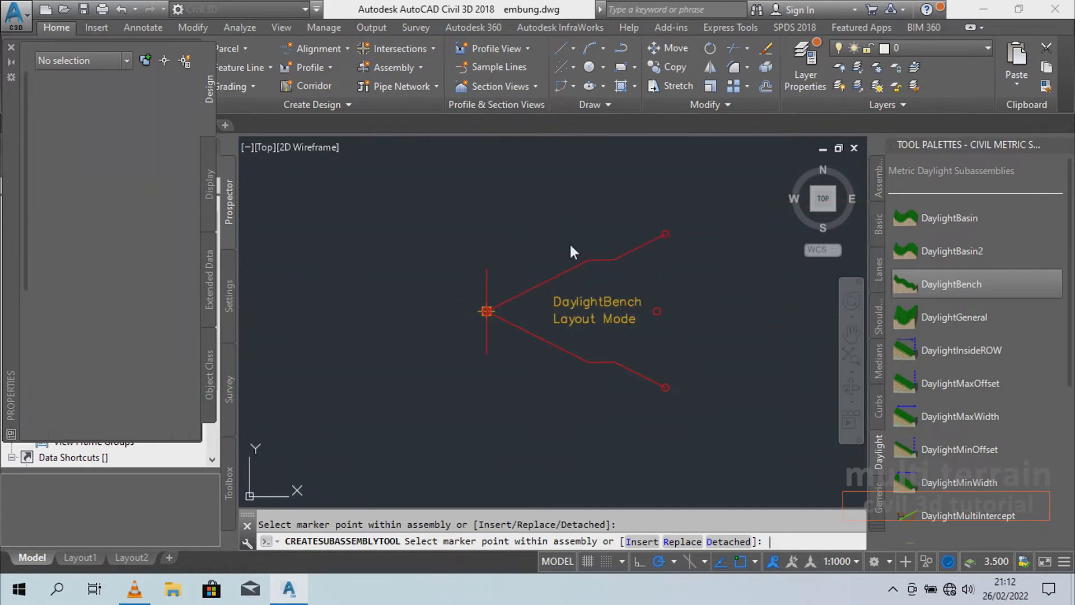
{"action": "middle_click_drag", "start_coordinate": [661, 296], "coordinate": [633, 271]}
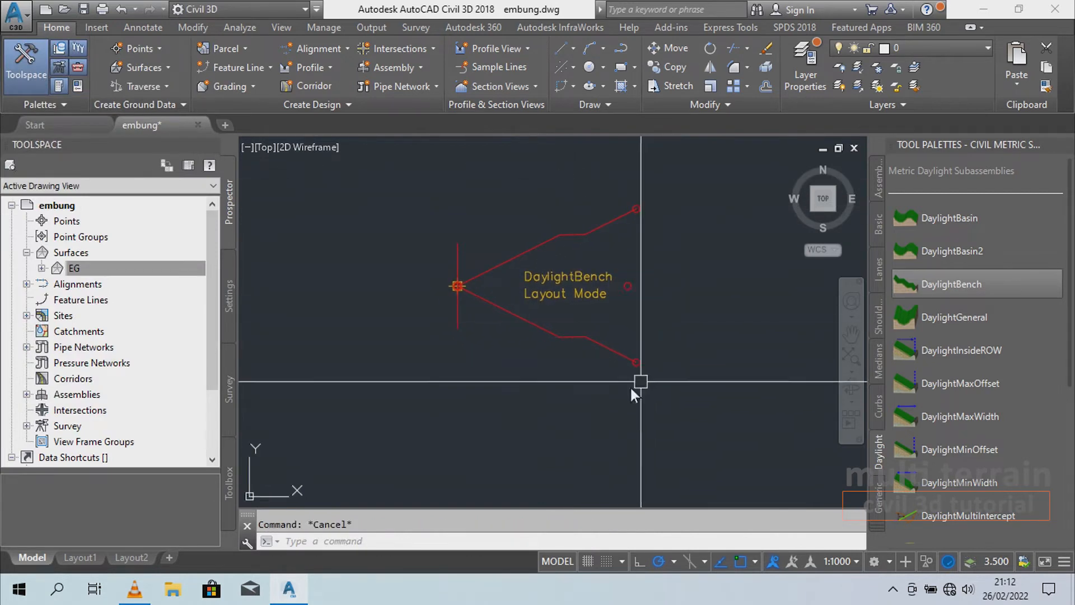
- Set the DaylightBench subassembly's cut slope to 3:1 and its maximum cut height to 5 m
{"action": "left_click", "coordinate": [560, 274]}
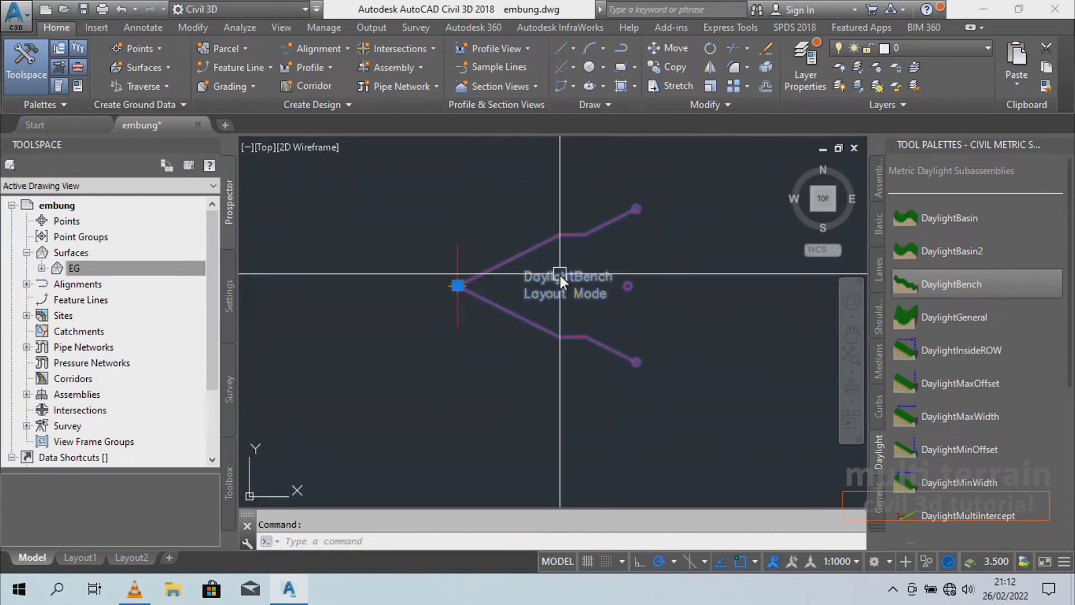
{"action": "right_click", "coordinate": [560, 276]}
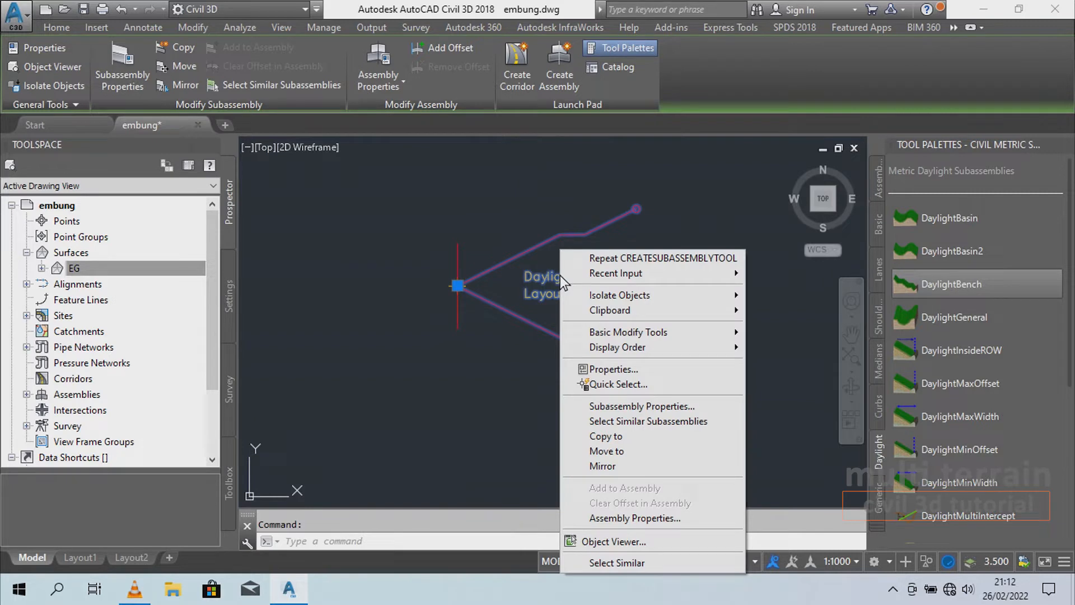
{"action": "left_click", "coordinate": [664, 406]}
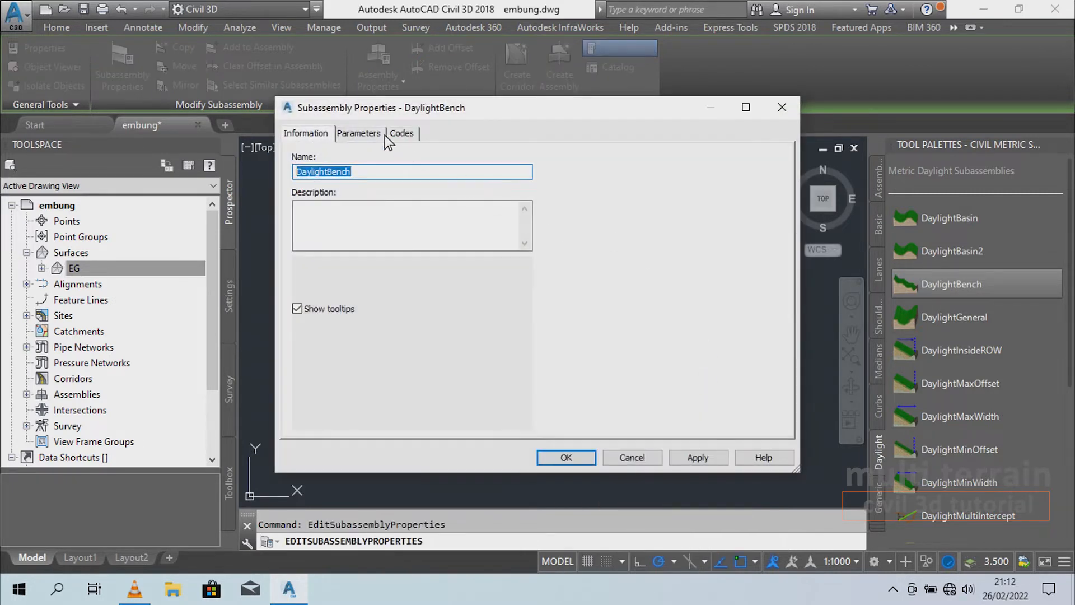
{"action": "left_click", "coordinate": [376, 134]}
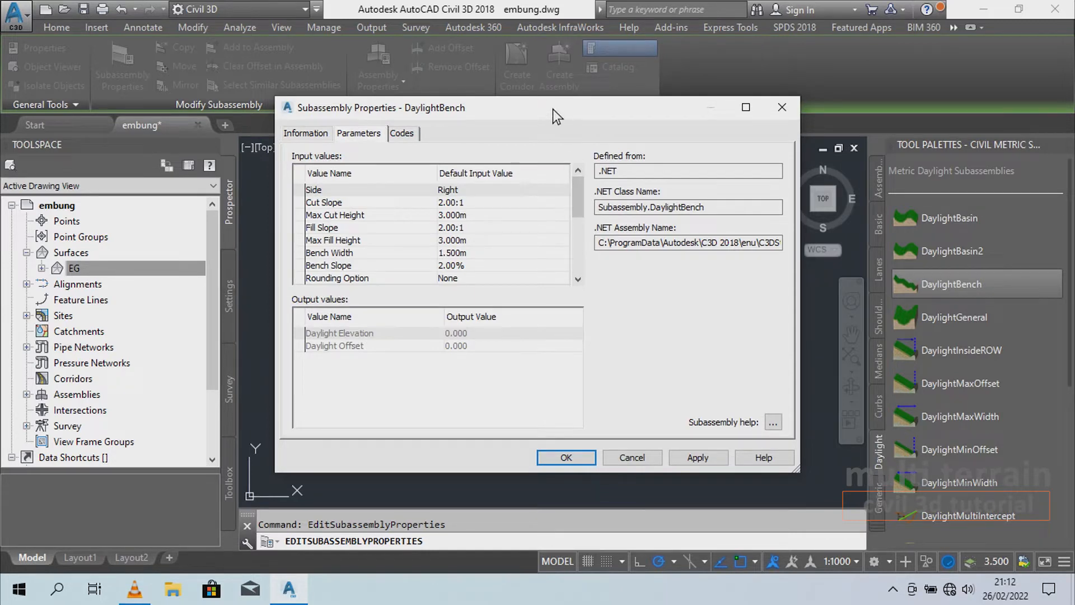
{"action": "left_click", "coordinate": [361, 200]}
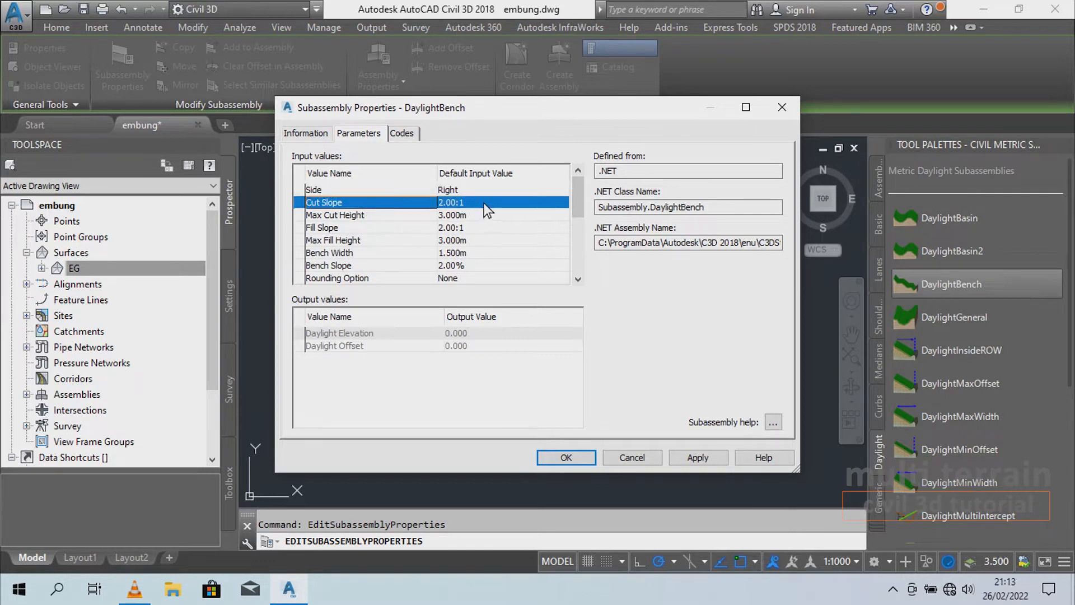
{"action": "left_click", "coordinate": [484, 203]}
{"action": "type", "text": "3"}
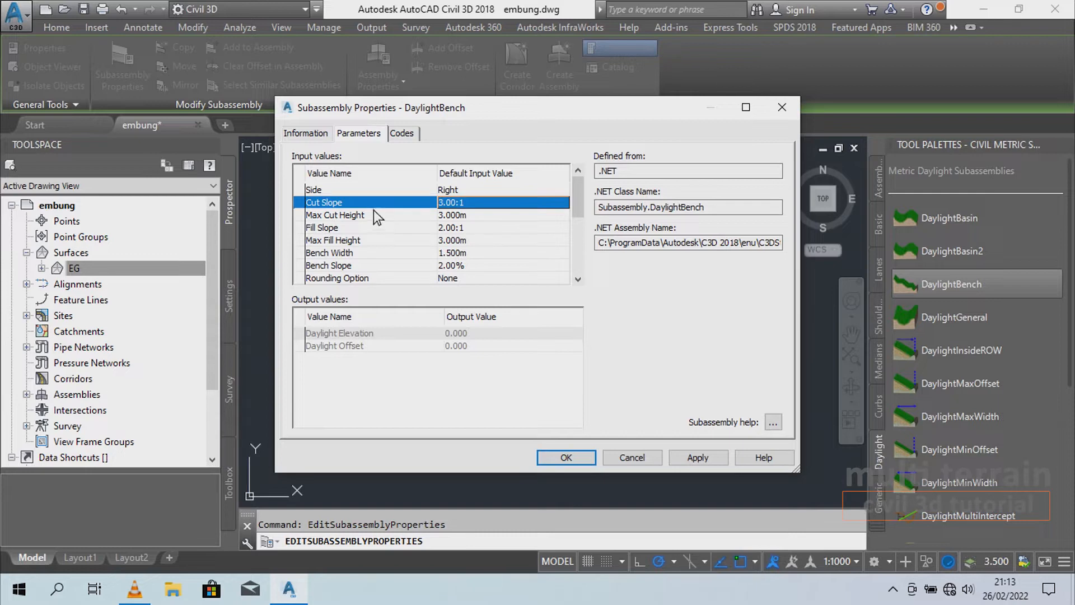
{"action": "left_click", "coordinate": [488, 215]}
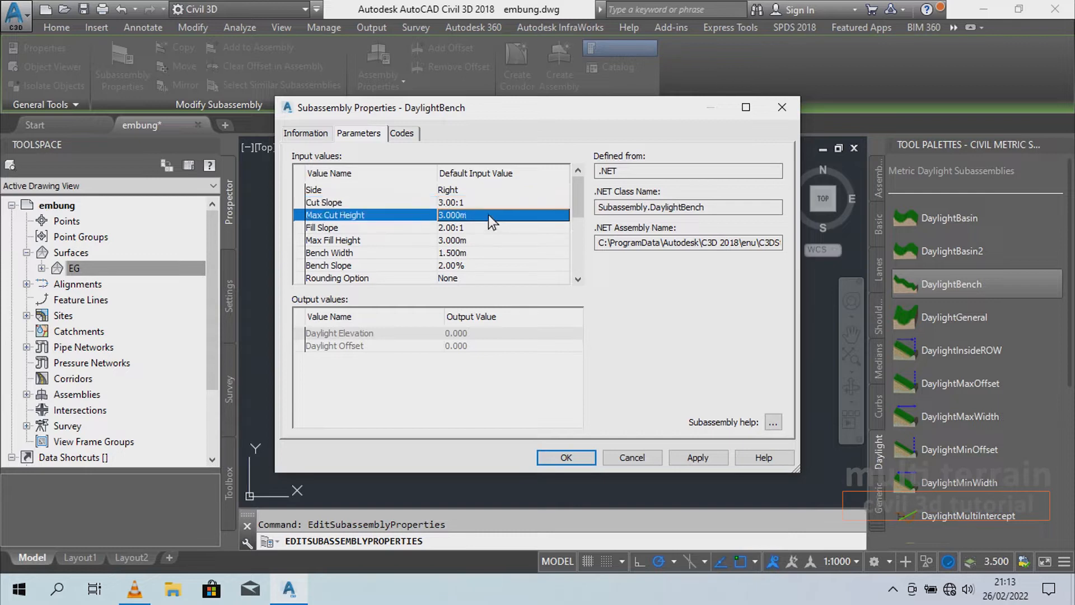
{"action": "left_click", "coordinate": [488, 214]}
{"action": "type", "text": "5"}
{"action": "key", "text": "Return"}
- Set the DaylightBench fill slope to 3:1 and the maximum fill height to 5 m
{"action": "left_click", "coordinate": [479, 229]}
{"action": "left_click", "coordinate": [480, 229]}
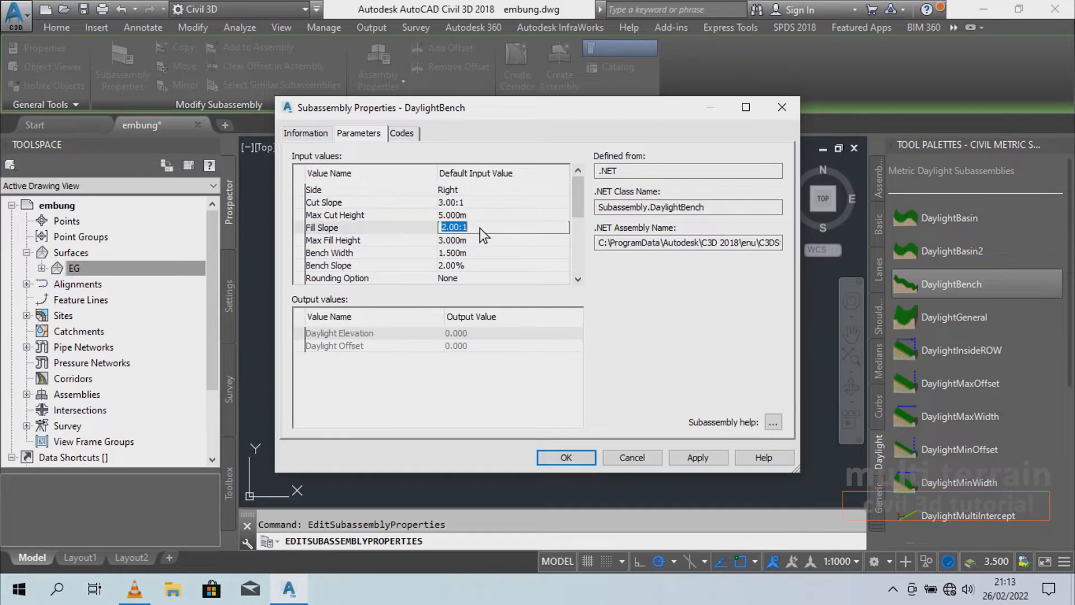
{"action": "type", "text": "3"}
{"action": "key", "text": "Return"}
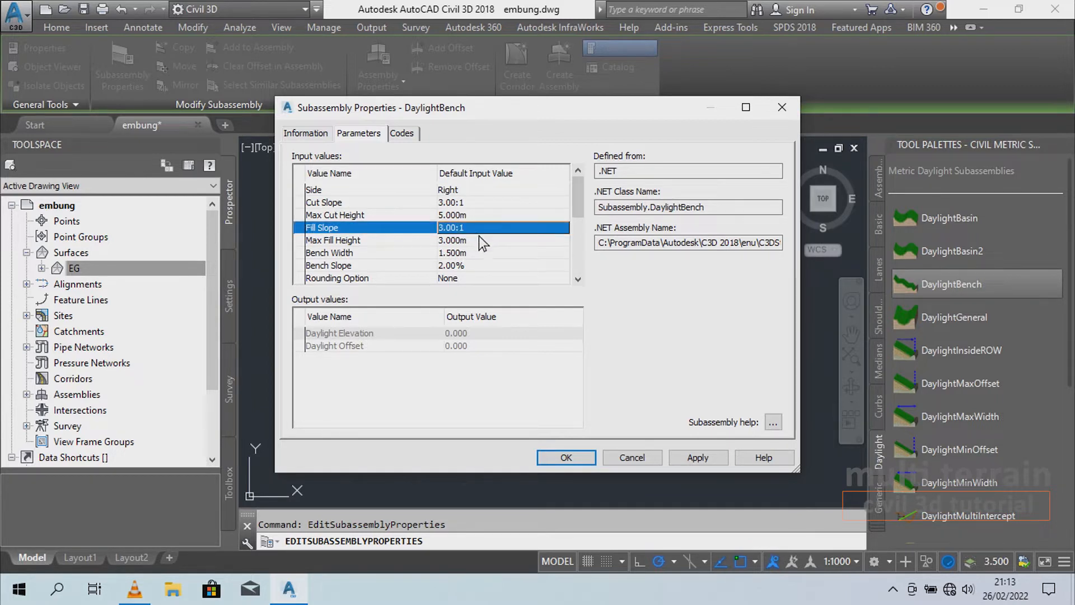
{"action": "left_click", "coordinate": [486, 243]}
{"action": "left_click", "coordinate": [484, 241]}
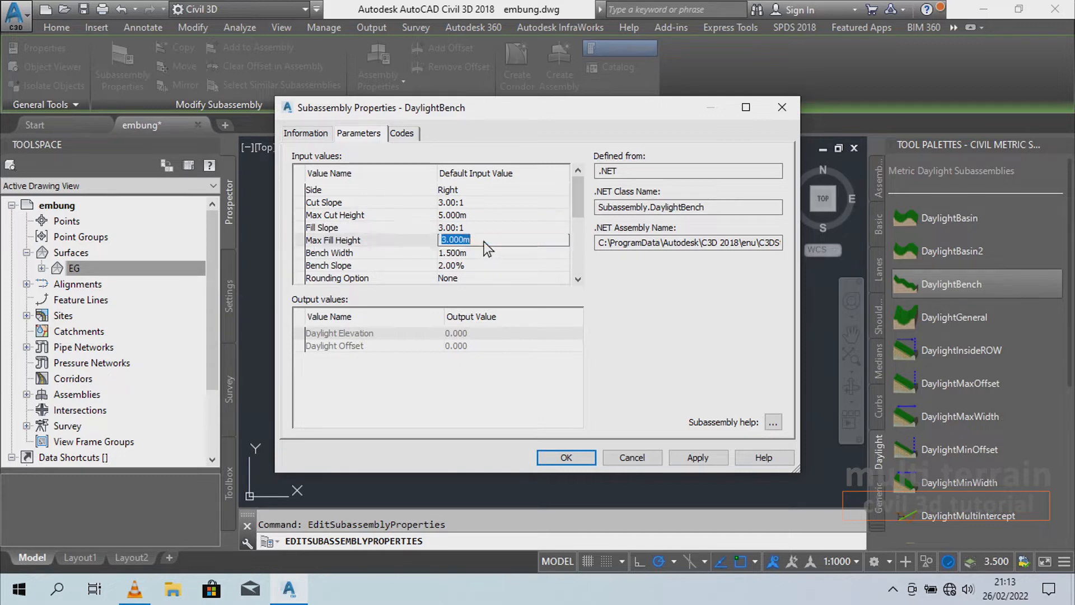
{"action": "type", "text": "5"}
{"action": "key", "text": "Return"}
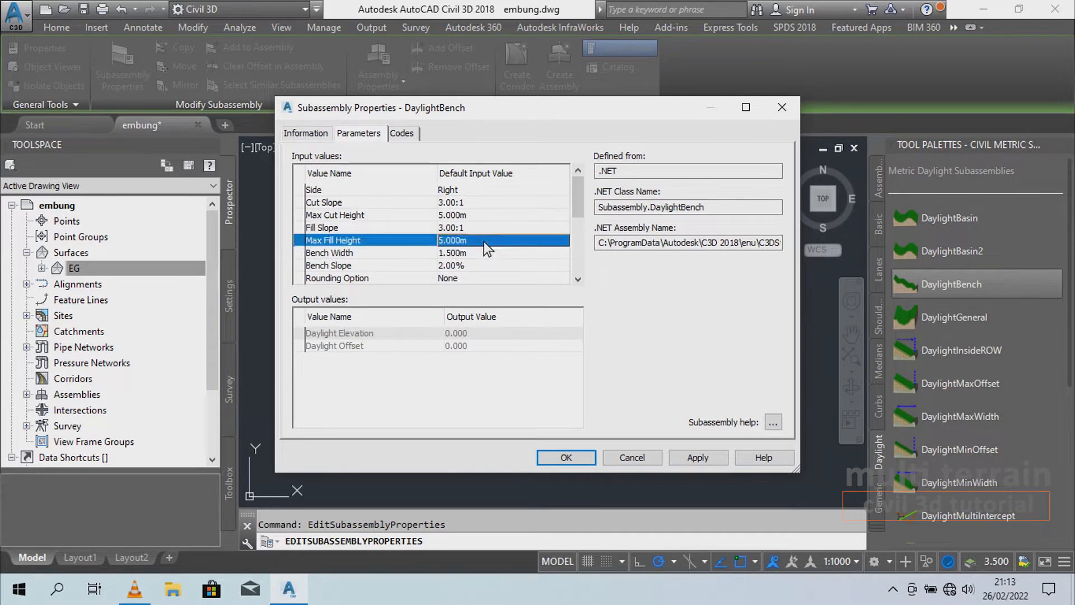
- Set the DaylightBench bench width to 2 m and accept the subassembly properties
{"action": "left_click", "coordinate": [362, 254]}
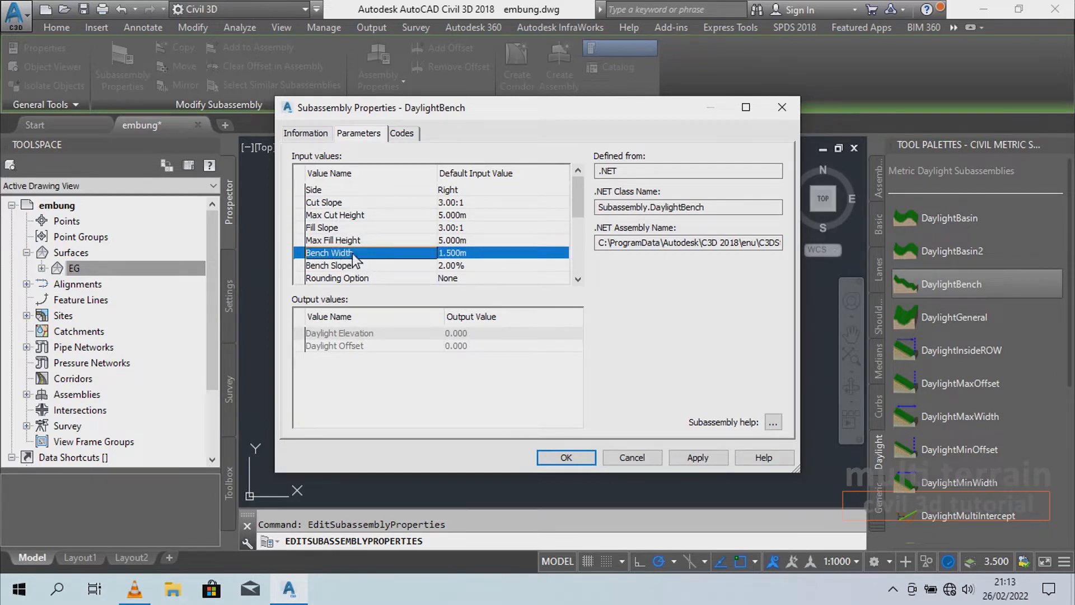
{"action": "left_click", "coordinate": [486, 253]}
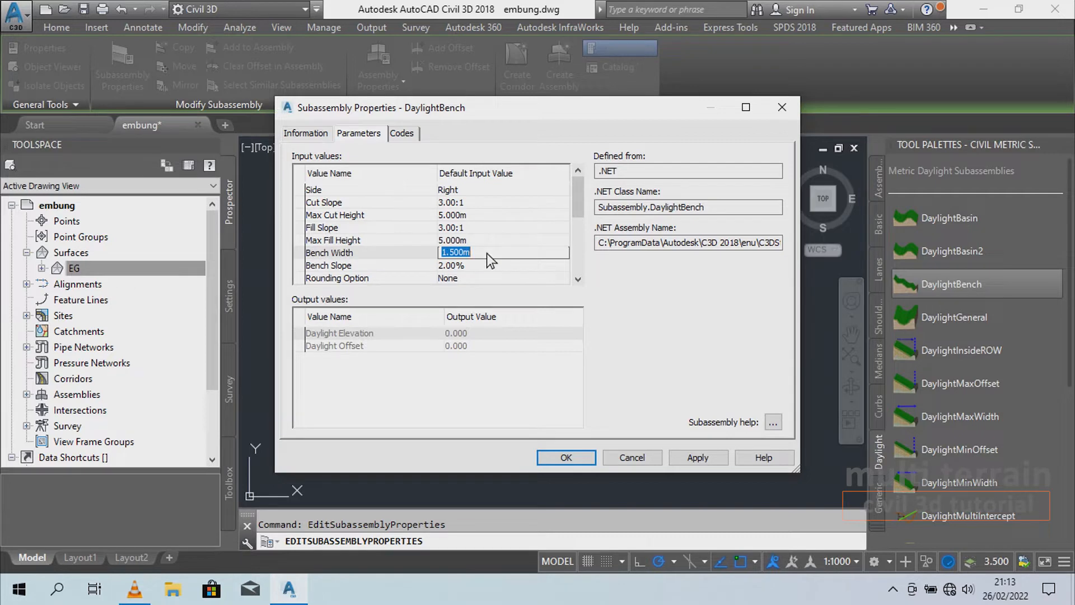
{"action": "type", "text": "2"}
{"action": "key", "text": "Return"}
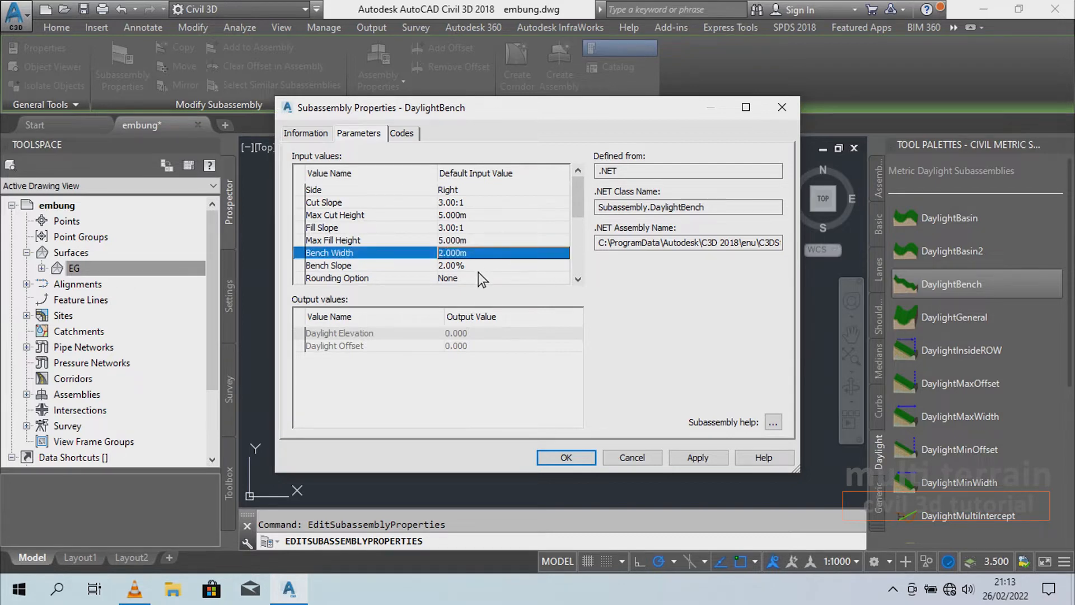
{"action": "left_click", "coordinate": [470, 265]}
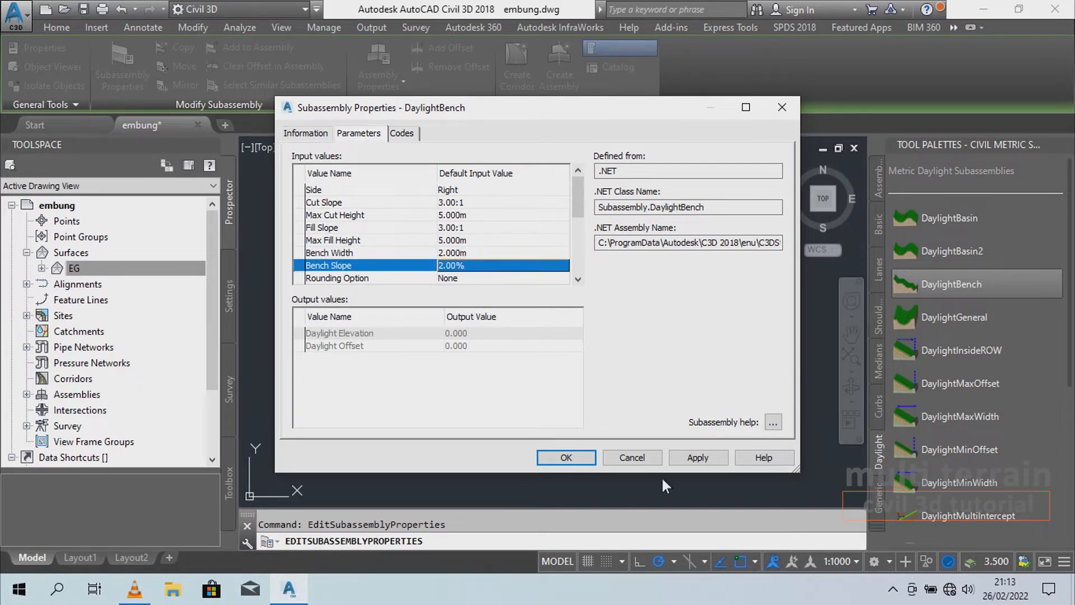
{"action": "left_click", "coordinate": [566, 458]}
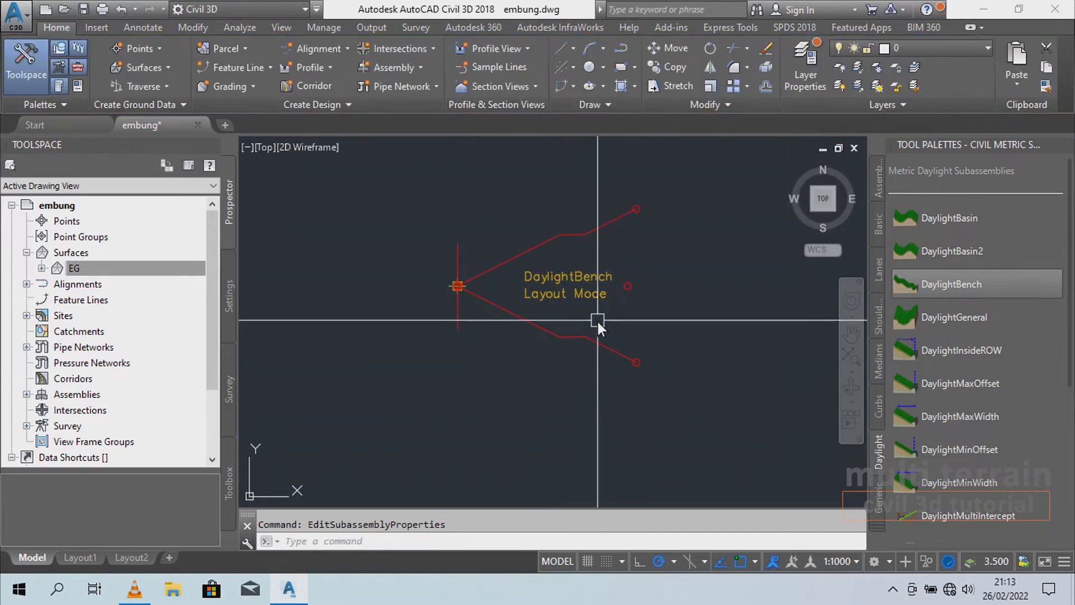
- Examine the embankment's typical section and the closed ARAH LUAR alignment on the contour plan
{"action": "scroll", "coordinate": [597, 321], "scroll_direction": "down", "scroll_amount": 5}
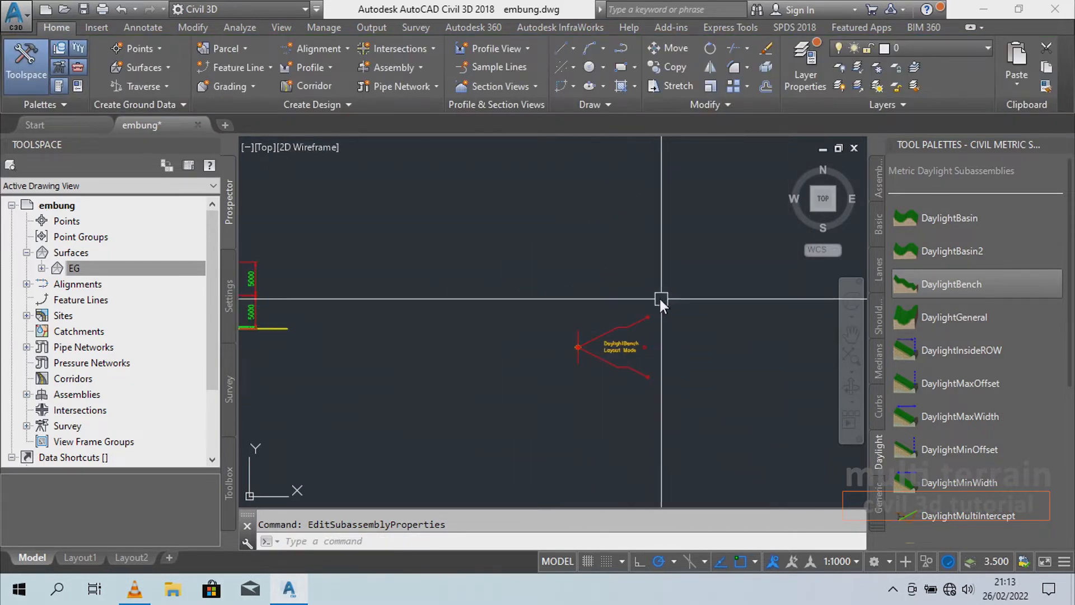
{"action": "middle_click_drag", "start_coordinate": [384, 319], "coordinate": [691, 311]}
{"action": "middle_click_drag", "start_coordinate": [302, 355], "coordinate": [462, 353]}
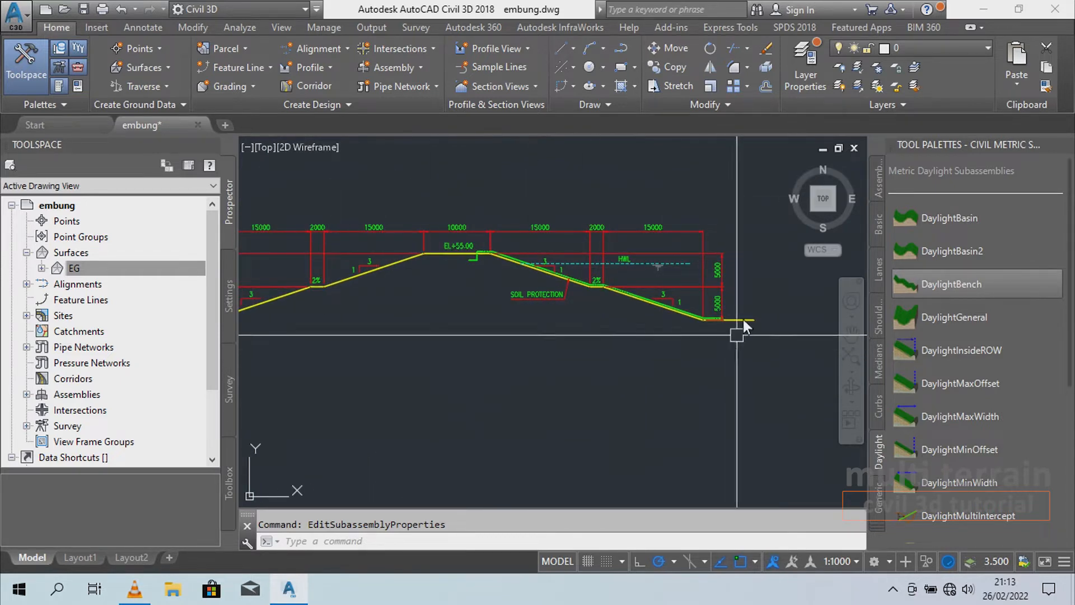
{"action": "key", "text": "Escape"}
{"action": "middle_click_drag", "start_coordinate": [395, 240], "coordinate": [717, 237]}
{"action": "scroll", "coordinate": [717, 238], "scroll_direction": "down", "scroll_amount": 6}
{"action": "middle_click_drag", "start_coordinate": [434, 355], "coordinate": [741, 313]}
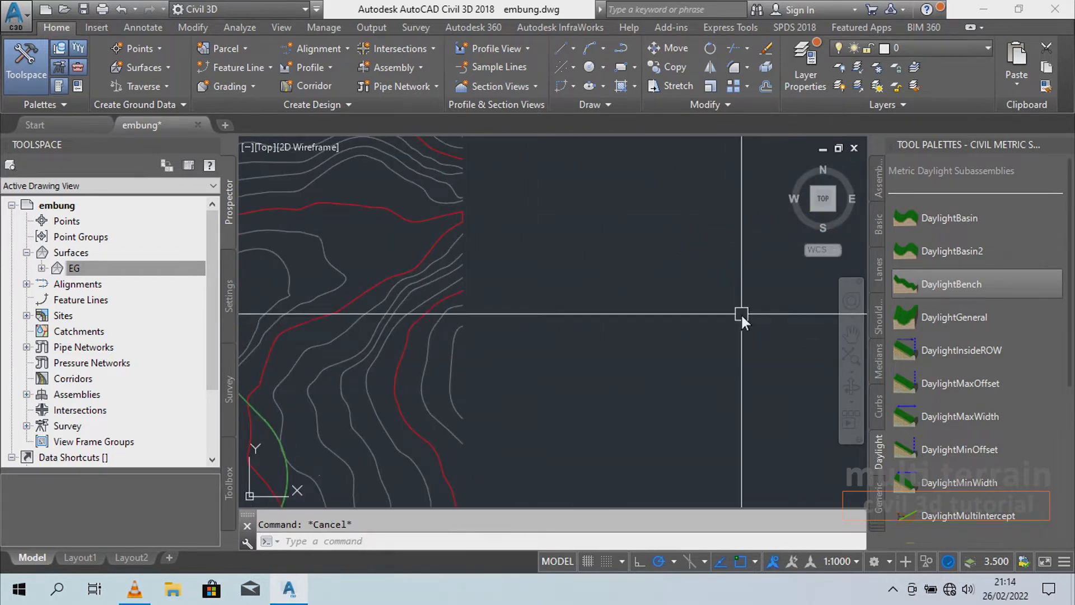
{"action": "middle_click_drag", "start_coordinate": [367, 382], "coordinate": [606, 320]}
{"action": "scroll", "coordinate": [682, 313], "scroll_direction": "down", "scroll_amount": 3}
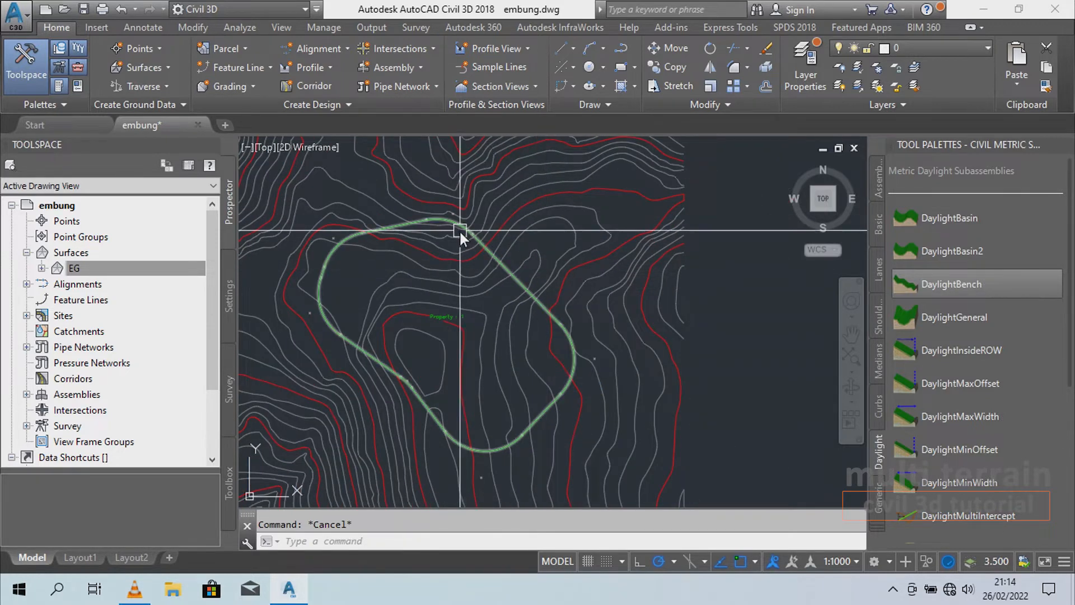
{"action": "scroll", "coordinate": [318, 364], "scroll_direction": "down", "scroll_amount": 2}
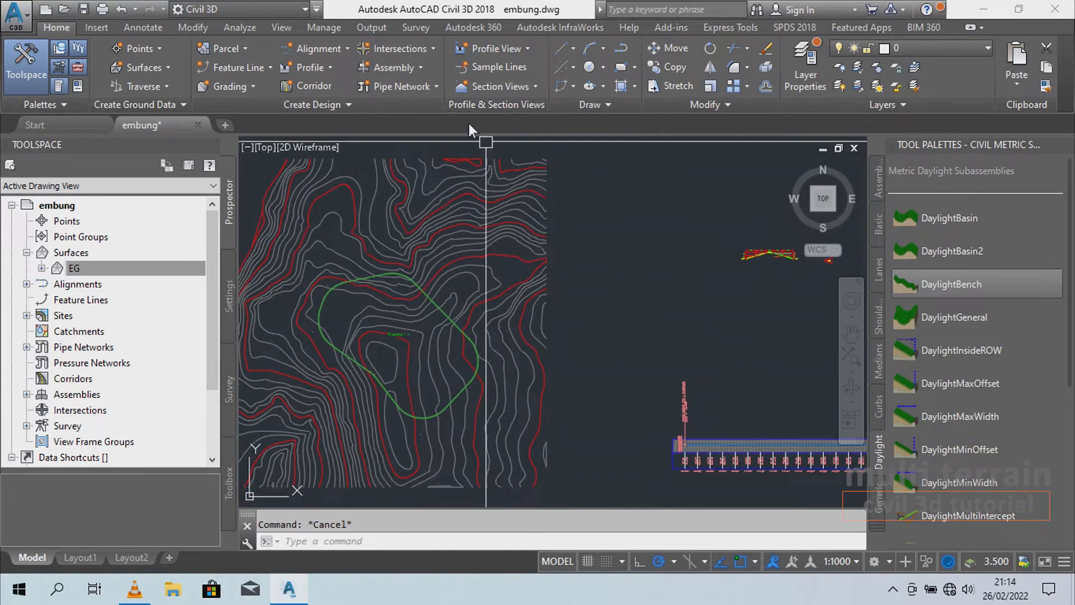
- Start a corridor named ARAH LUAR, using the ARAH LUAR alignment and the ELEVASI RENCANA profile as its baseline
{"action": "left_click", "coordinate": [313, 87]}
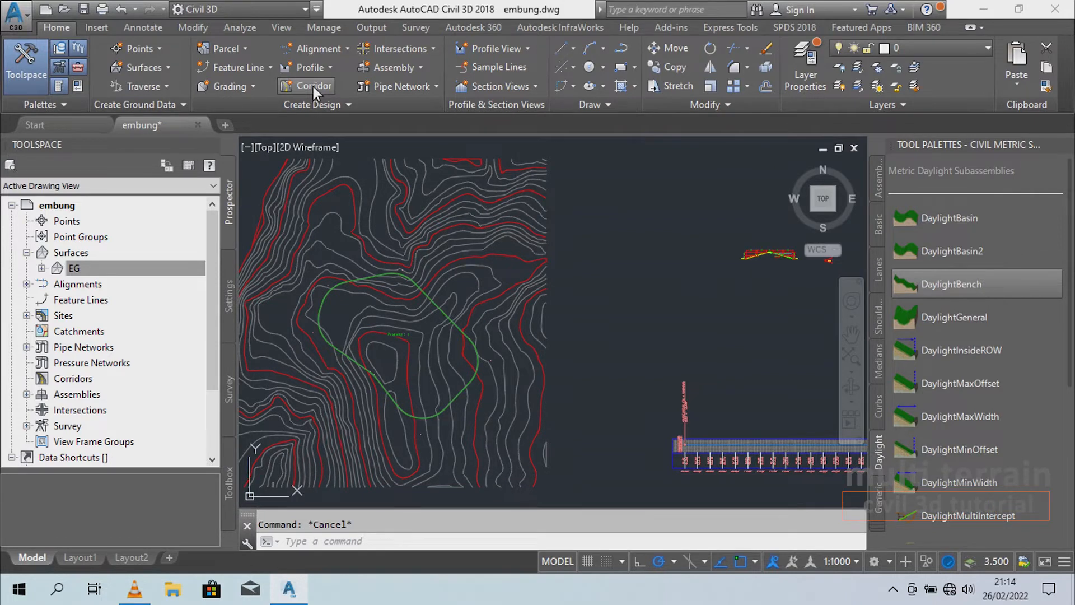
{"action": "key", "text": "BackSpace"}
{"action": "type", "text": "ARAH LUAR"}
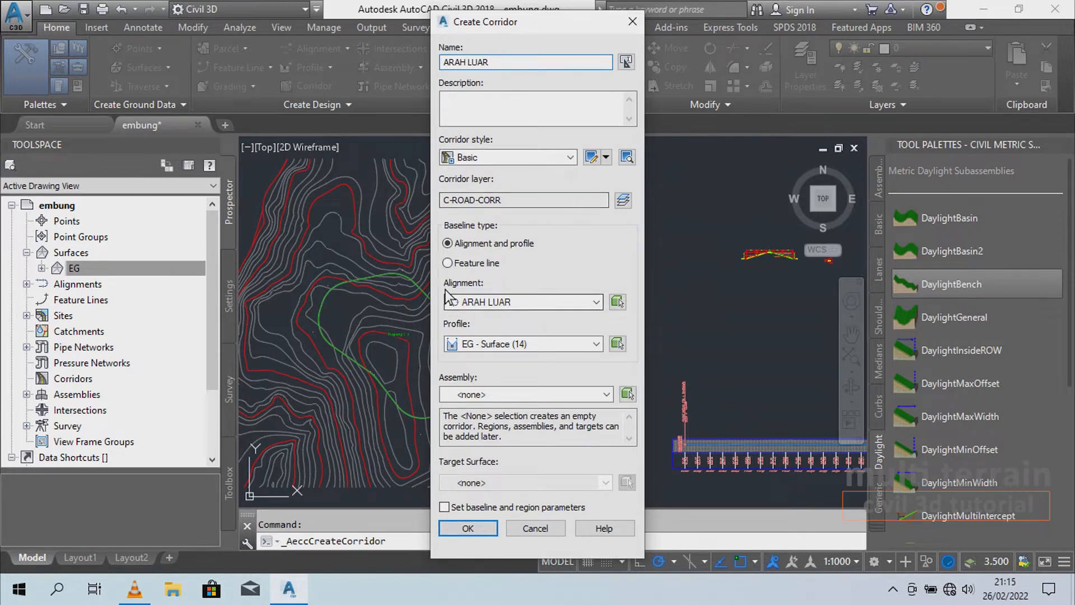
{"action": "left_click", "coordinate": [531, 303]}
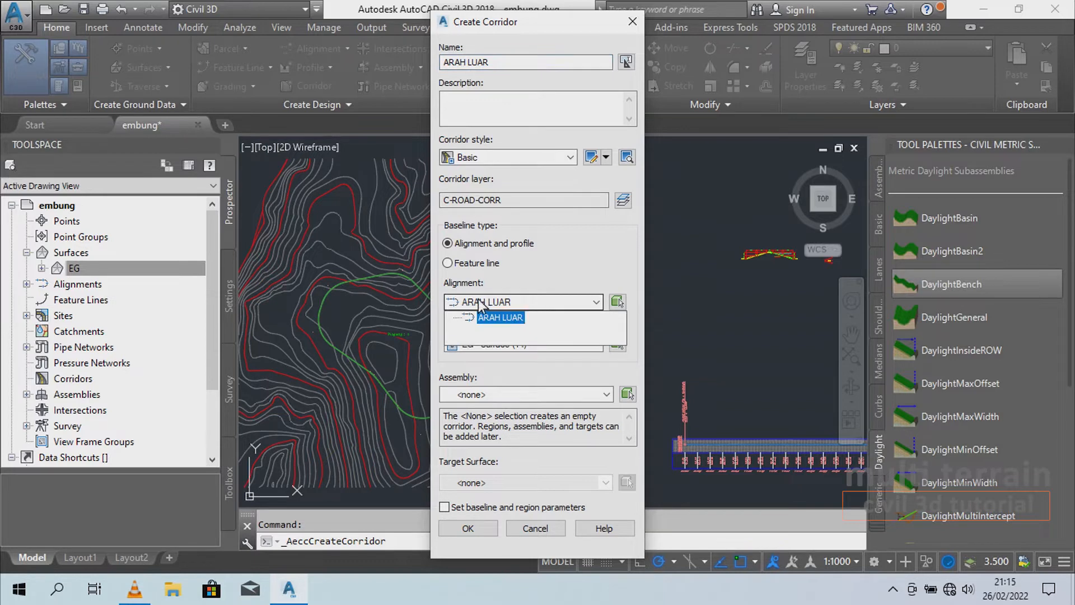
{"action": "left_click", "coordinate": [490, 318]}
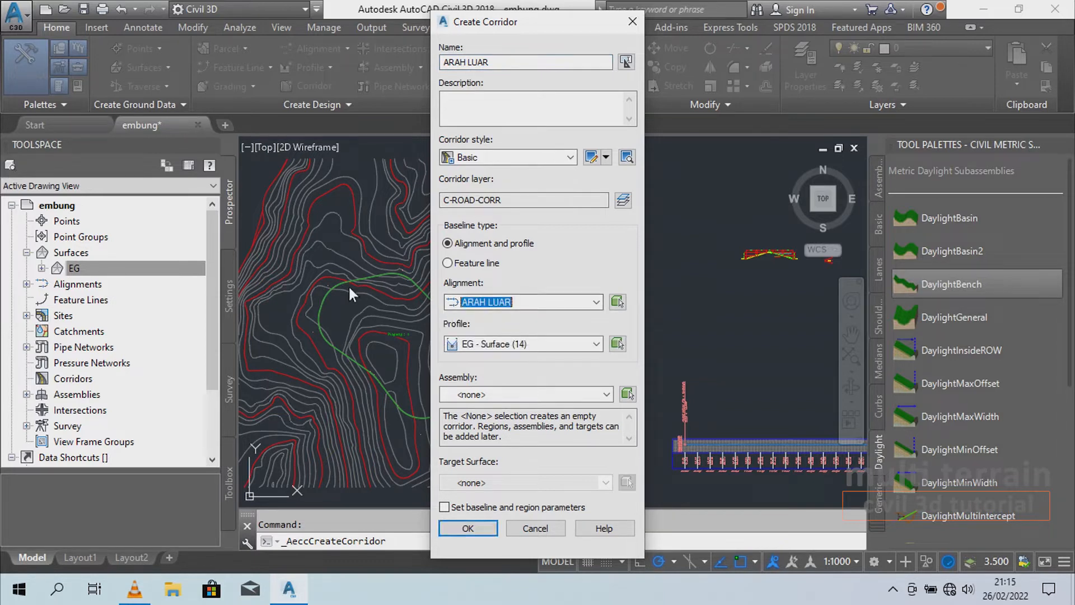
{"action": "left_click", "coordinate": [556, 342]}
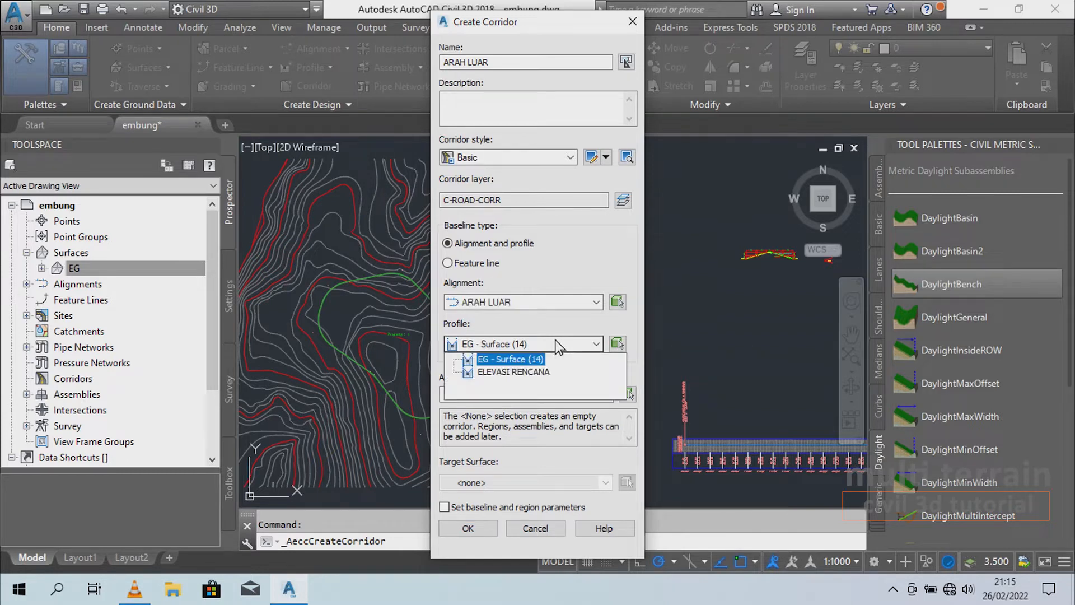
{"action": "left_click", "coordinate": [512, 371]}
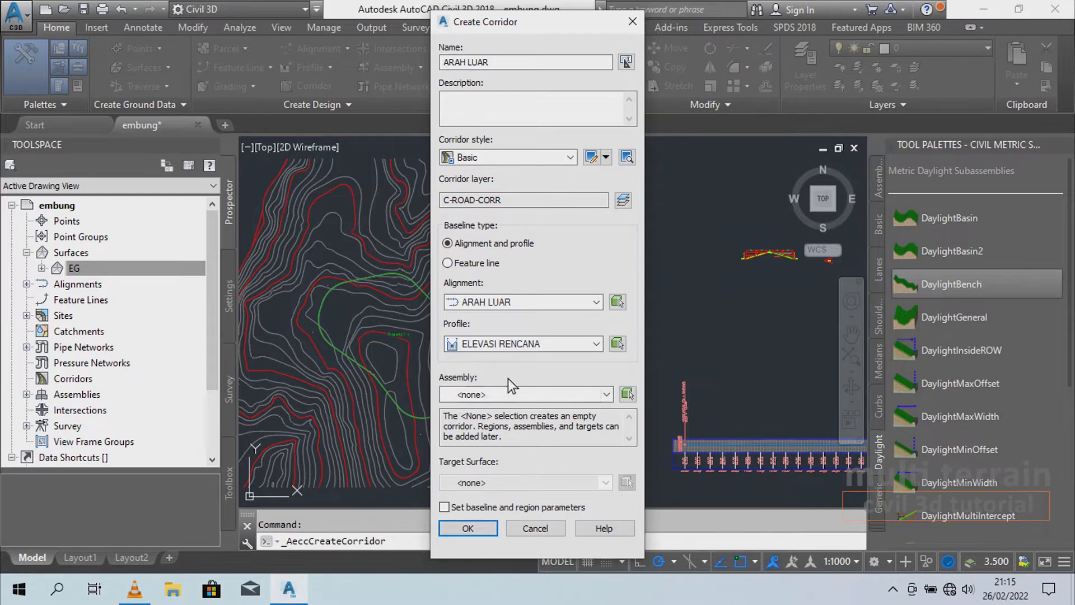
- Assign Null Assembly as the corridor's assembly and EG as its target surface
{"action": "left_click", "coordinate": [505, 393]}
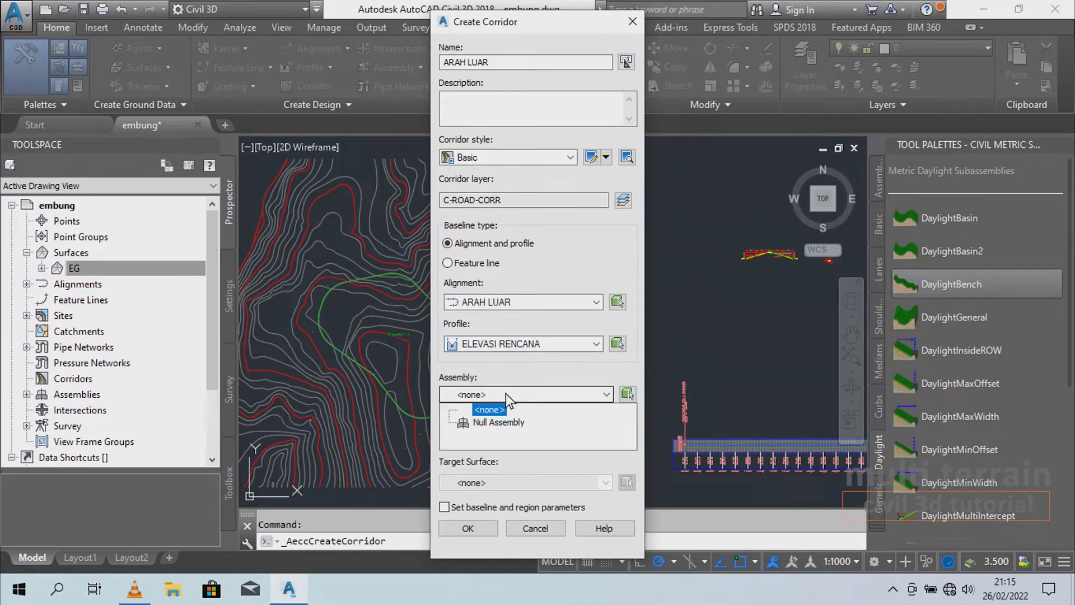
{"action": "left_click", "coordinate": [492, 423]}
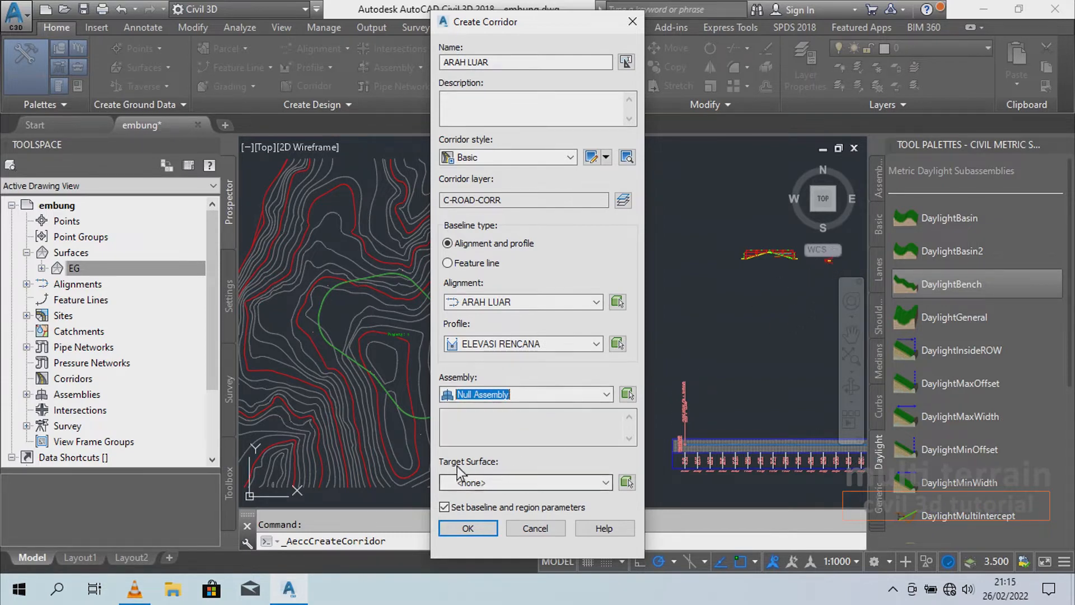
{"action": "left_click", "coordinate": [529, 481]}
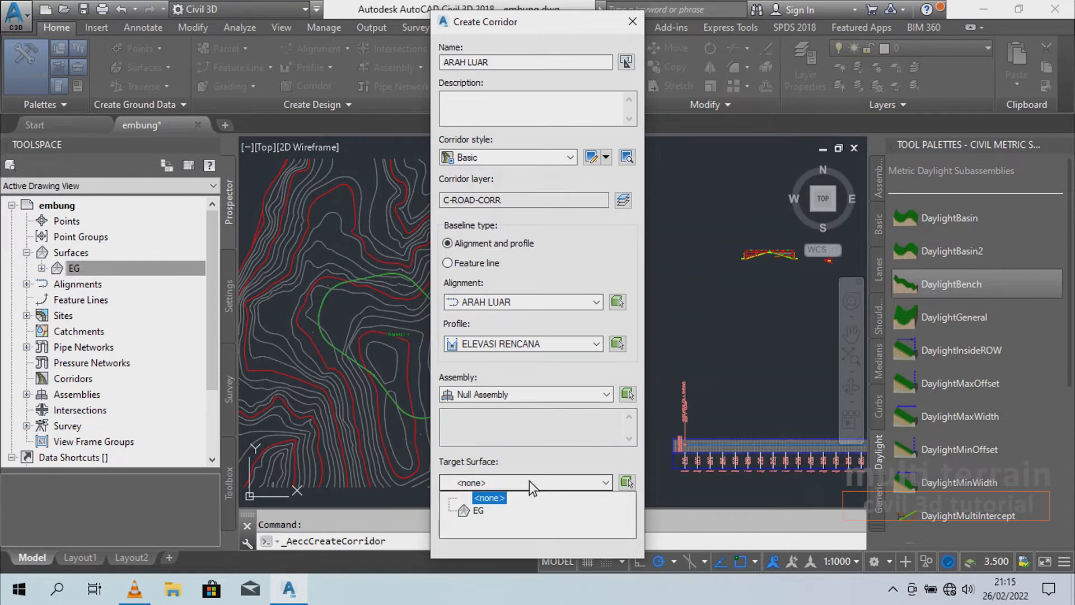
{"action": "left_click", "coordinate": [478, 511]}
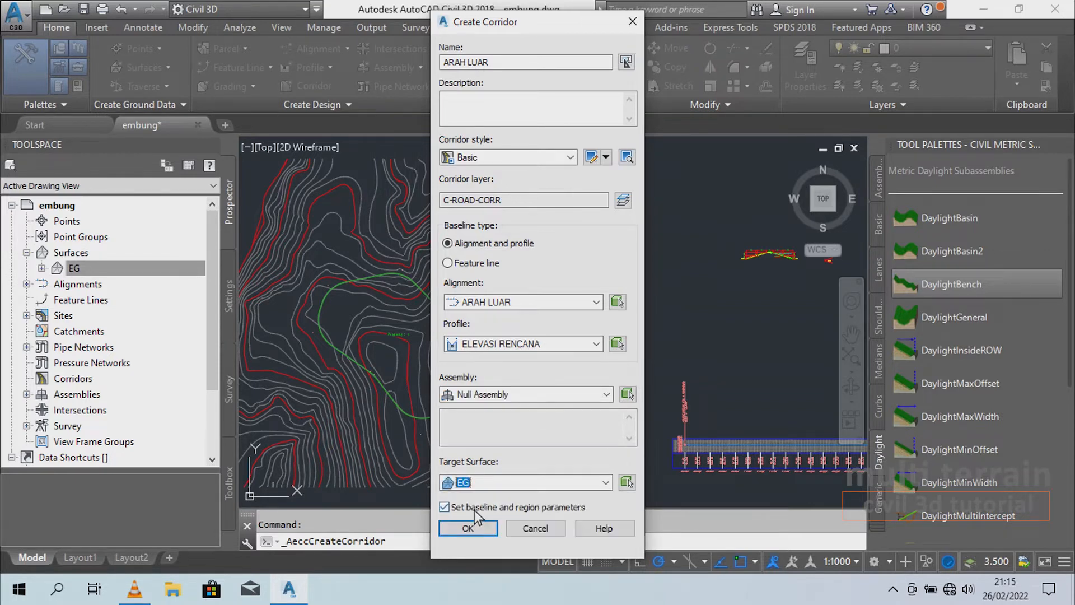
- Create the ARAH LUAR corridor with the default baseline and region parameters and rebuild it
{"action": "left_click", "coordinate": [466, 530]}
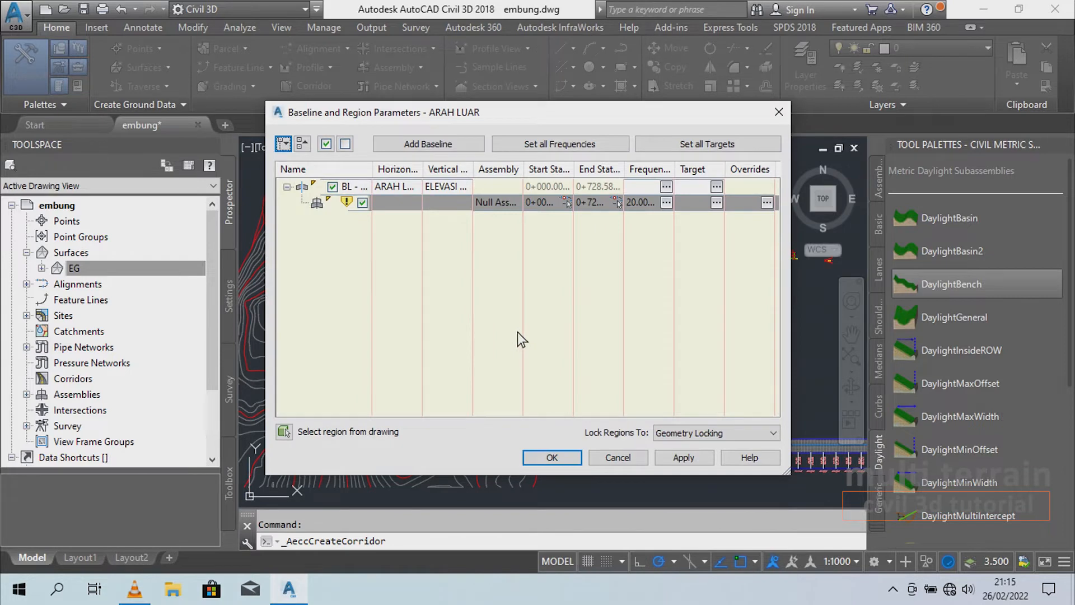
{"action": "left_click", "coordinate": [552, 457]}
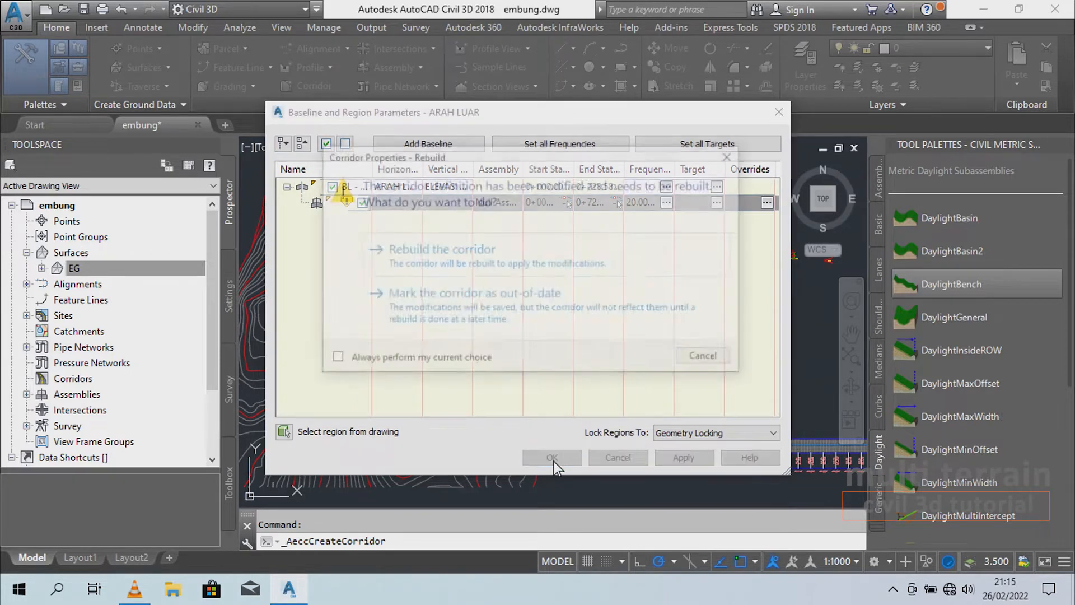
{"action": "left_click", "coordinate": [523, 250]}
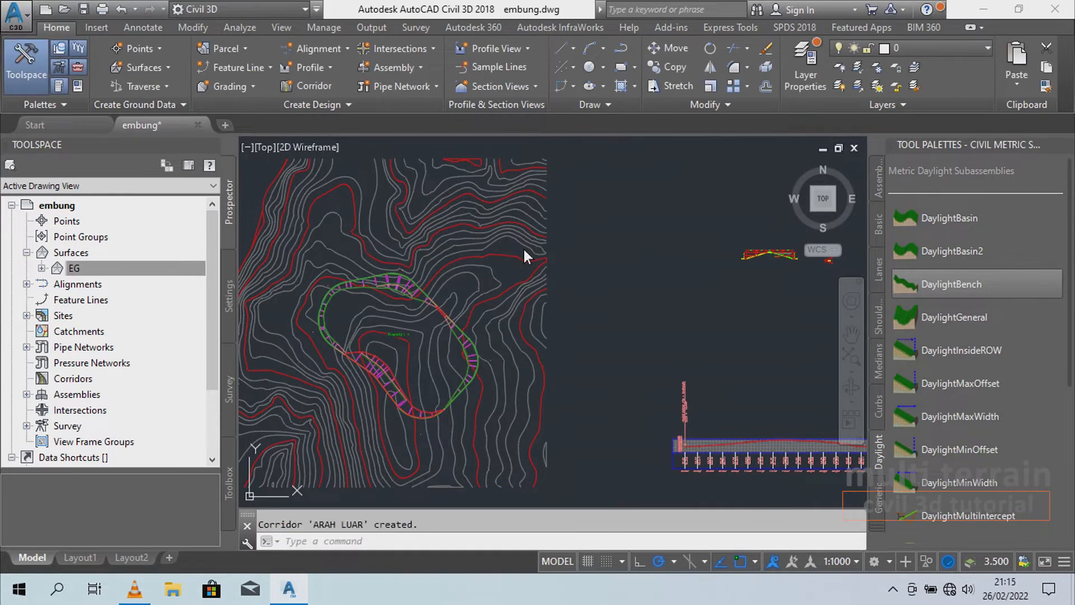
{"action": "middle_click_drag", "start_coordinate": [337, 313], "coordinate": [522, 305]}
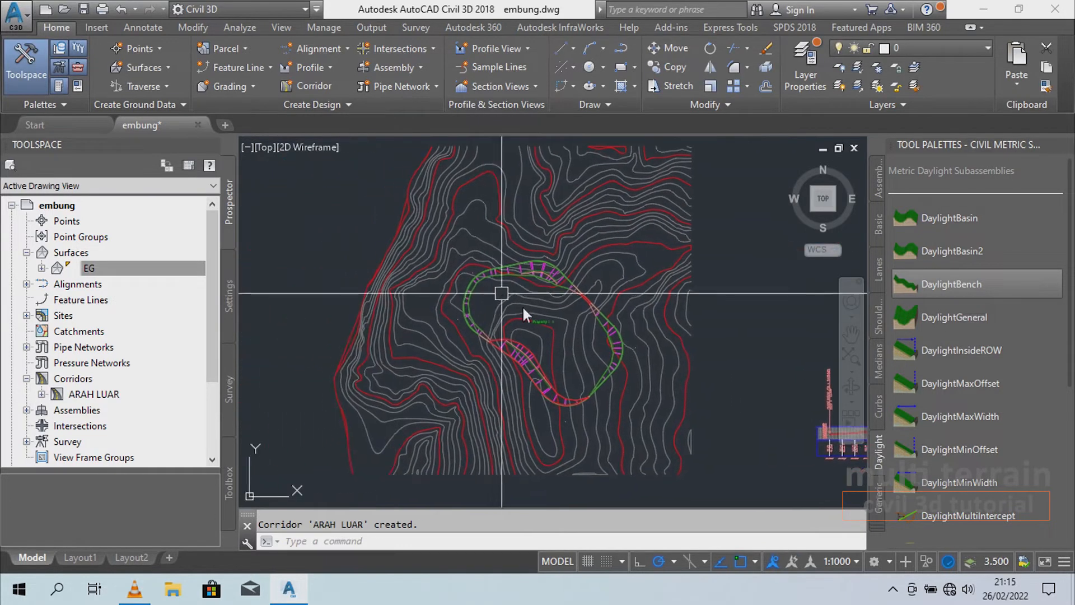
- Mirror the DaylightBench subassembly onto the left side of the Null Assembly's baseline marker
{"action": "scroll", "coordinate": [522, 304], "scroll_direction": "up", "scroll_amount": 3}
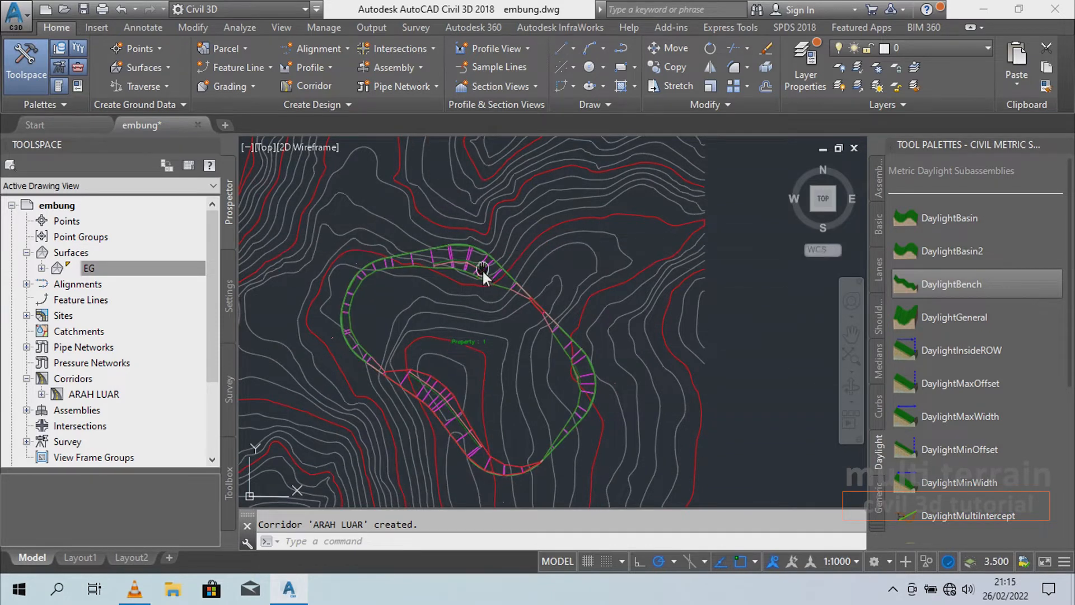
{"action": "middle_click_drag", "start_coordinate": [483, 271], "coordinate": [481, 281]}
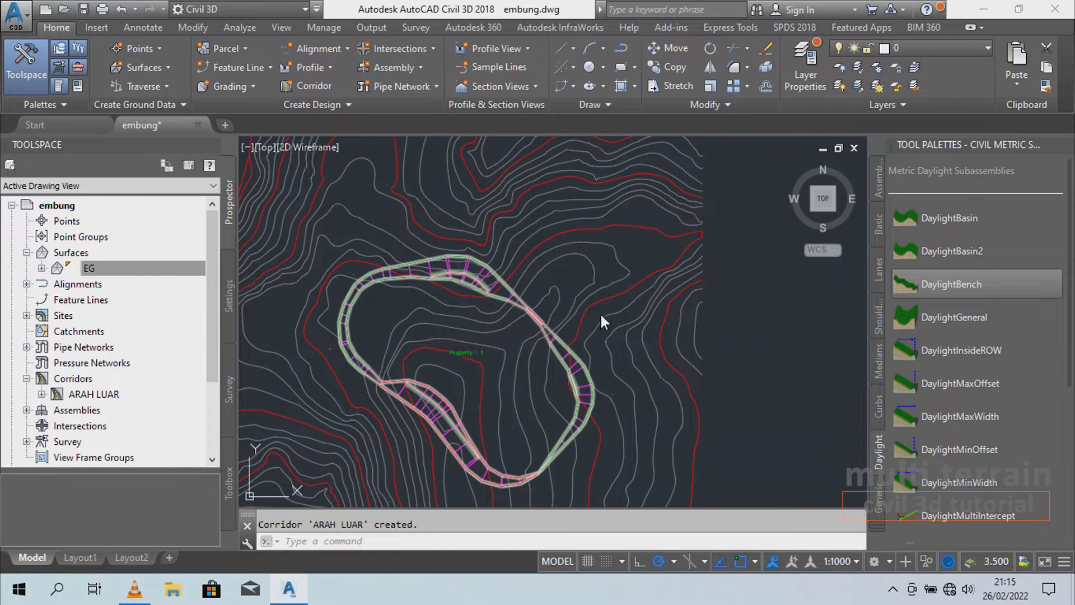
{"action": "middle_click_drag", "start_coordinate": [695, 276], "coordinate": [431, 290]}
{"action": "middle_click_drag", "start_coordinate": [666, 285], "coordinate": [552, 297]}
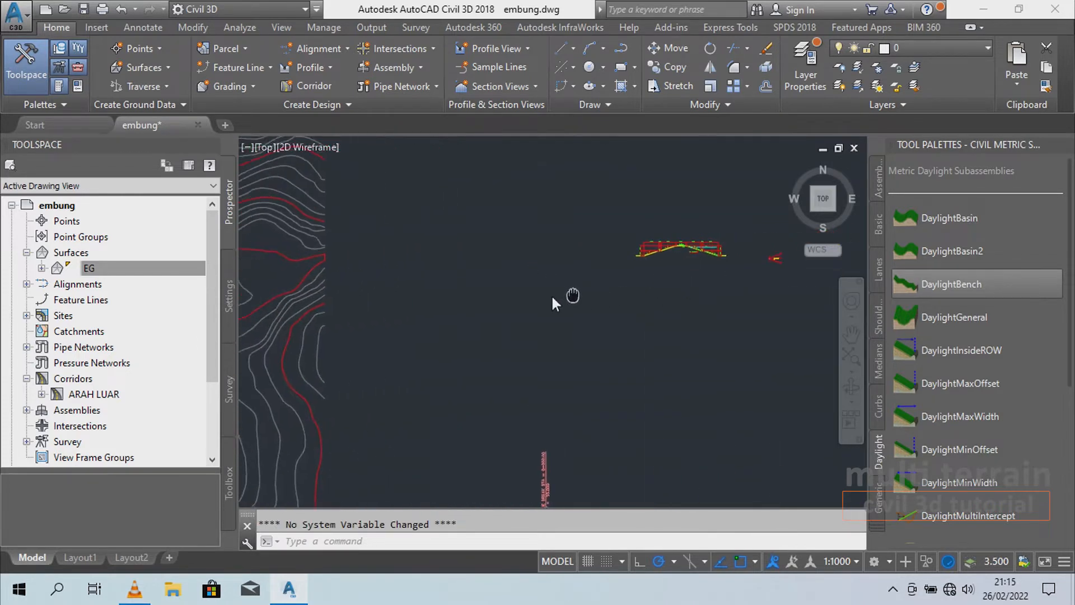
{"action": "scroll", "coordinate": [660, 263], "scroll_direction": "up", "scroll_amount": 6}
{"action": "mouse_move", "coordinate": [650, 274]}
{"action": "middle_mouse_down"}
{"action": "mouse_move", "coordinate": [570, 214]}
{"action": "mouse_move", "coordinate": [543, 223]}
{"action": "mouse_move", "coordinate": [559, 232]}
{"action": "middle_mouse_up"}
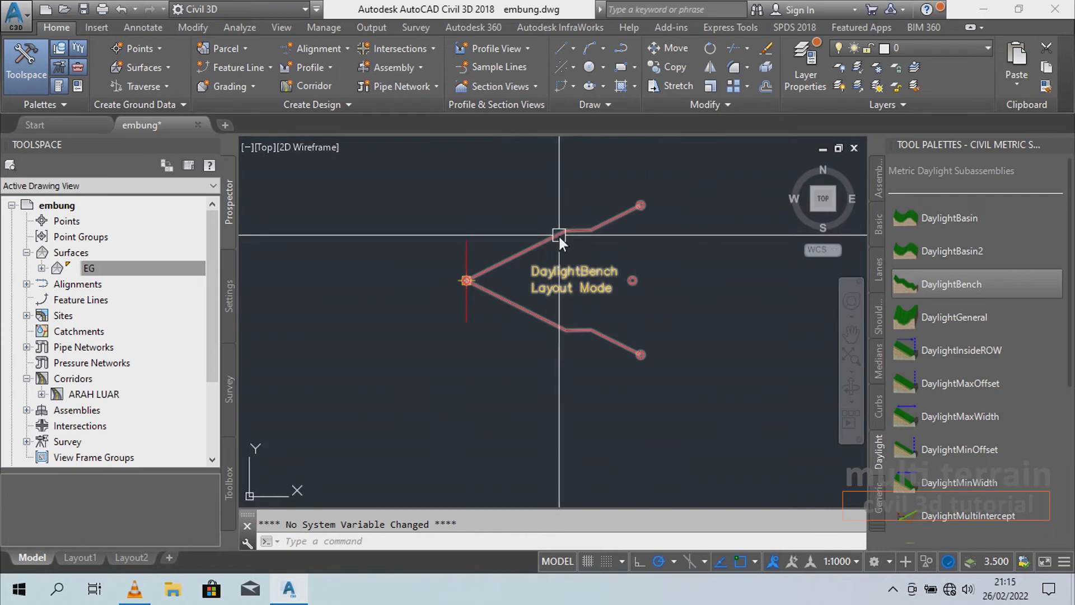
{"action": "left_click", "coordinate": [558, 234]}
{"action": "right_click", "coordinate": [559, 234]}
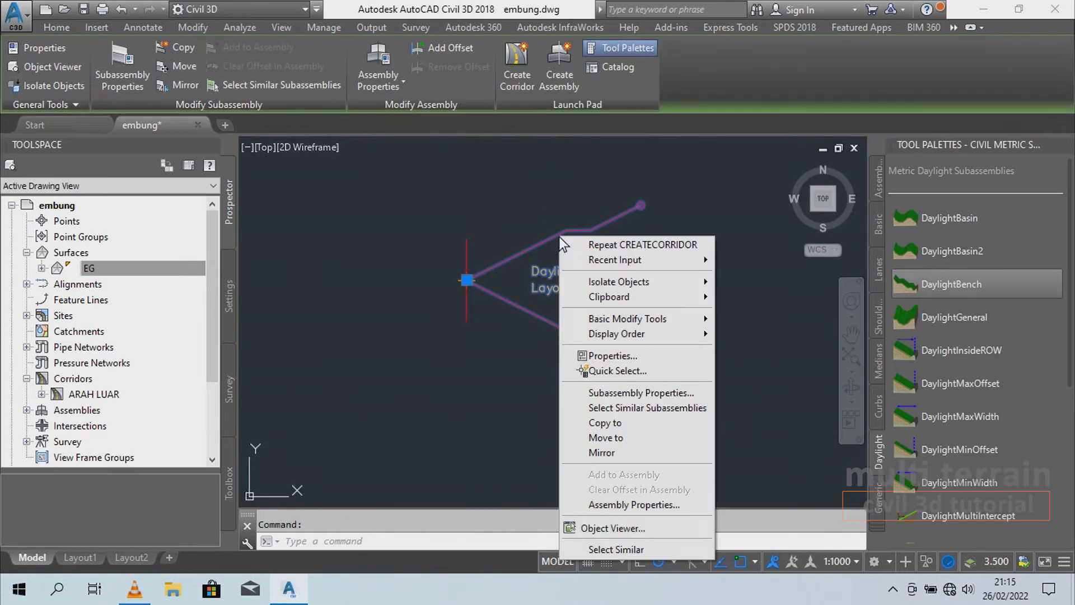
{"action": "left_click", "coordinate": [616, 451]}
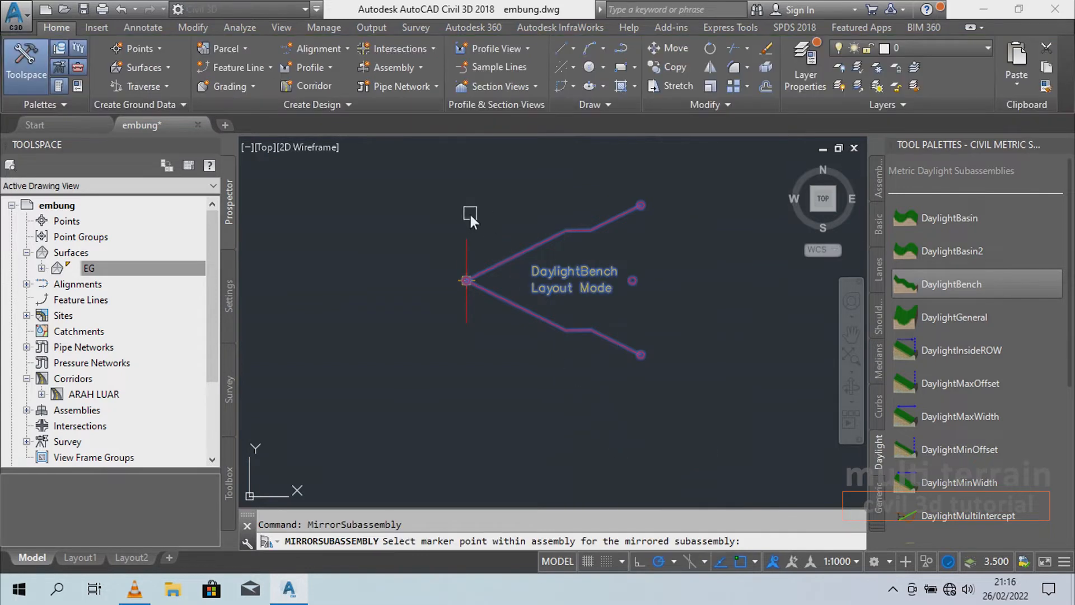
{"action": "left_click", "coordinate": [465, 247]}
{"action": "left_click", "coordinate": [560, 233]}
{"action": "key", "text": "Escape"}
- Delete the original DaylightBench subassembly on the right side of the assembly
{"action": "left_click", "coordinate": [554, 236]}
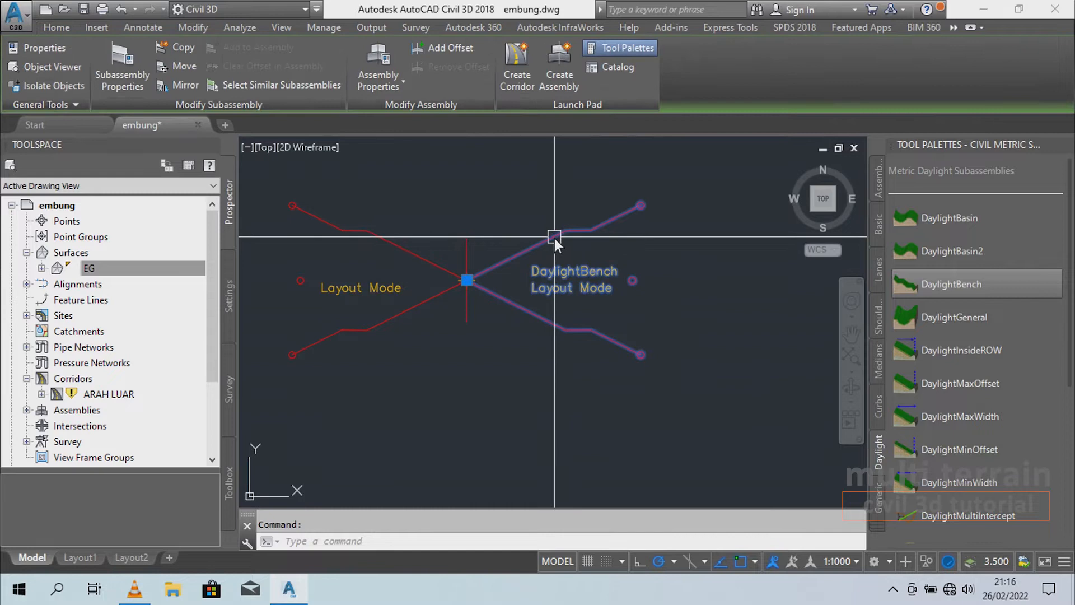
{"action": "key", "text": "Delete"}
{"action": "scroll", "coordinate": [633, 268], "scroll_direction": "down", "scroll_amount": 6}
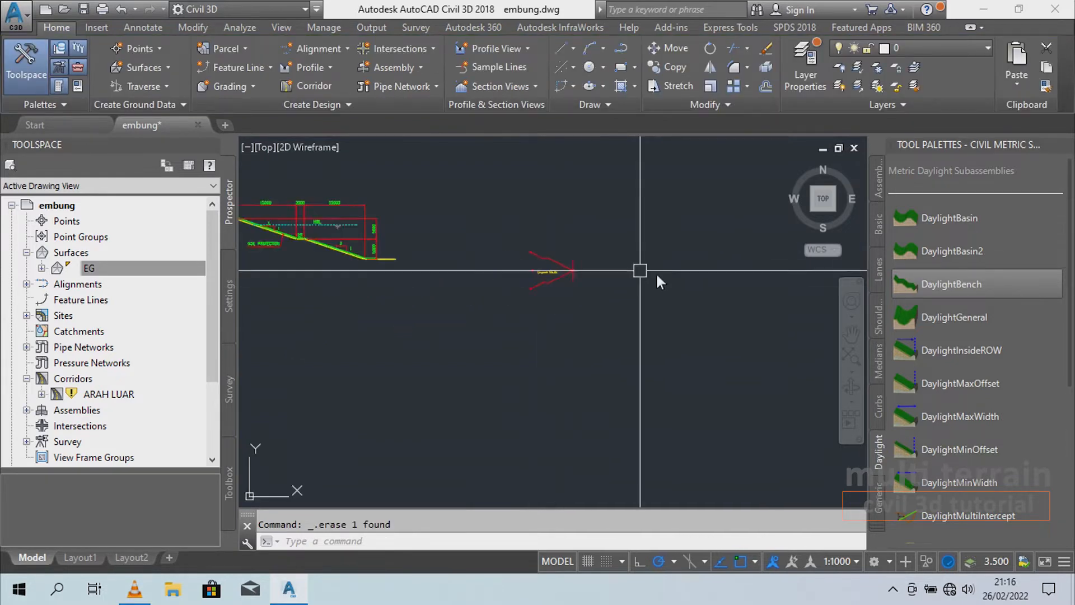
- Rebuild the ARAH LUAR corridor on the contour plan with the modified assembly
{"action": "scroll", "coordinate": [588, 296], "scroll_direction": "up", "scroll_amount": 2}
{"action": "middle_click_drag", "start_coordinate": [443, 390], "coordinate": [776, 308]}
{"action": "middle_click_drag", "start_coordinate": [426, 373], "coordinate": [654, 331]}
{"action": "middle_click_drag", "start_coordinate": [370, 386], "coordinate": [603, 343]}
{"action": "mouse_move", "coordinate": [437, 264]}
{"action": "middle_mouse_down"}
{"action": "mouse_move", "coordinate": [472, 308]}
{"action": "mouse_move", "coordinate": [470, 271]}
{"action": "mouse_move", "coordinate": [477, 283]}
{"action": "middle_mouse_up"}
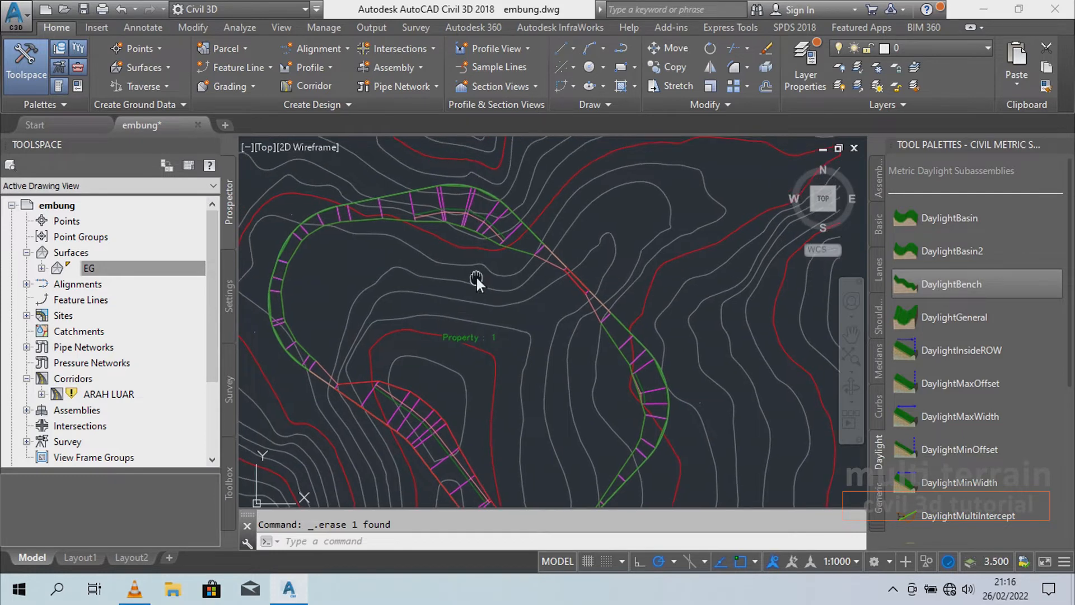
{"action": "left_click", "coordinate": [467, 203]}
{"action": "right_click", "coordinate": [467, 203]}
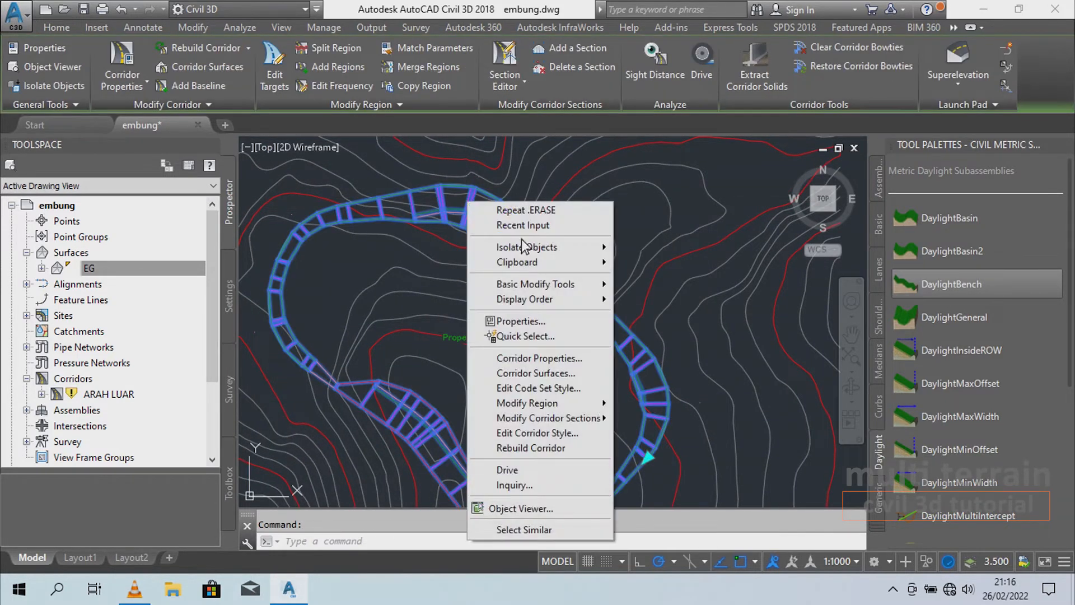
{"action": "left_click", "coordinate": [541, 448]}
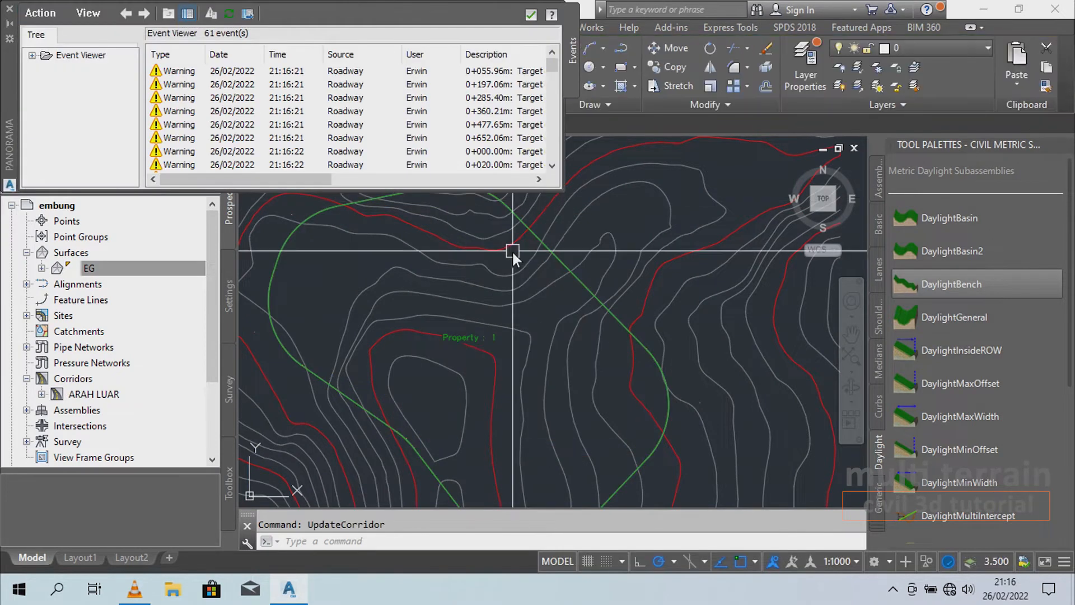
- Clear all events from the Event Viewer and close it
{"action": "left_click", "coordinate": [39, 12]}
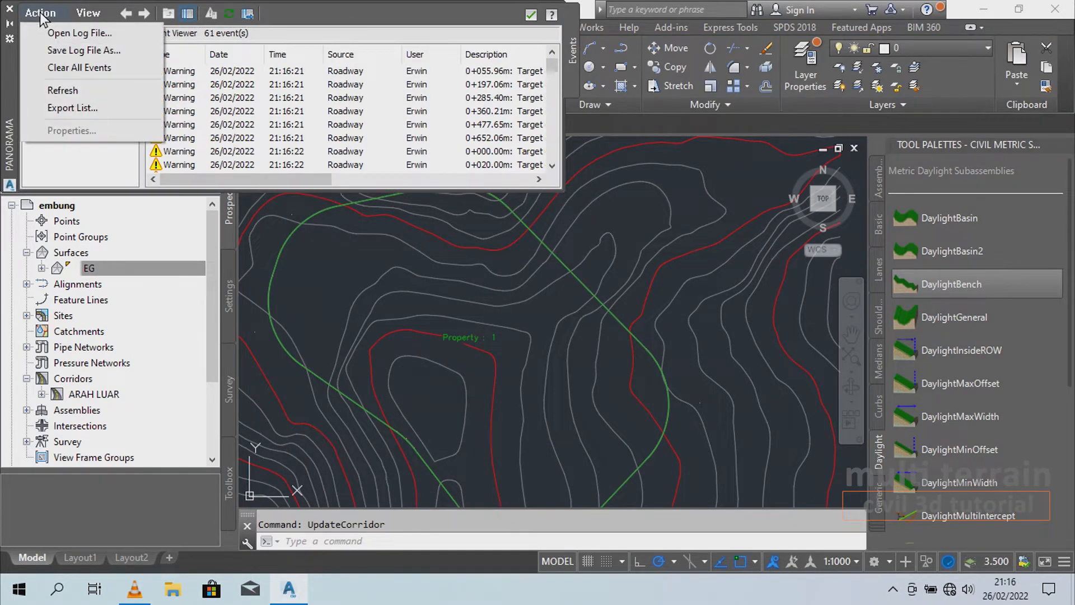
{"action": "left_click", "coordinate": [58, 72]}
{"action": "left_click", "coordinate": [530, 15]}
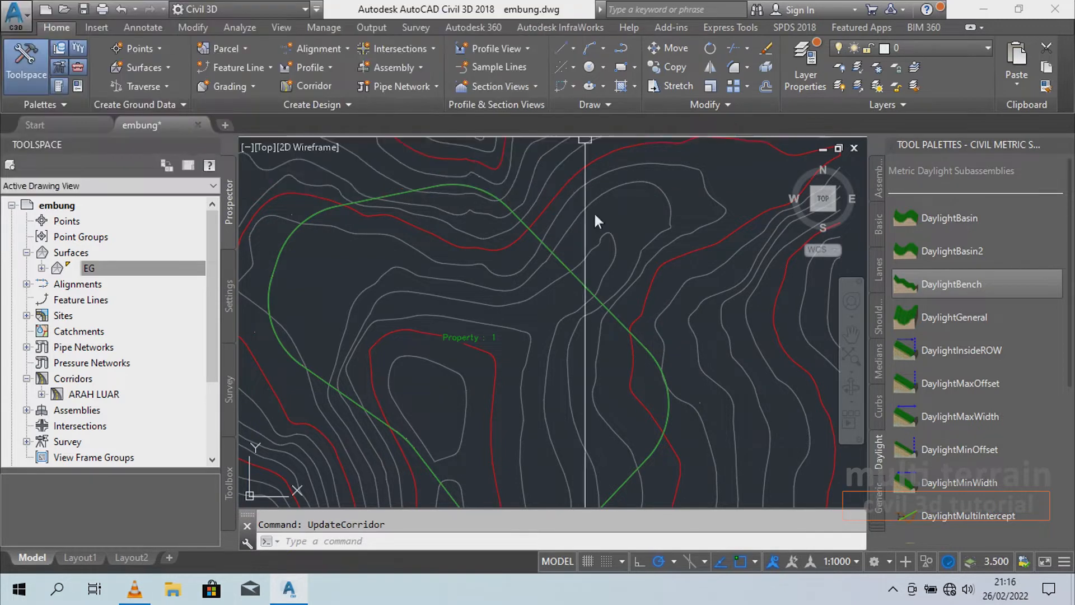
- Set EG as the target surface of the left DaylightBench in the ARAH LUAR corridor's parameters and rebuild the corridor
{"action": "middle_click_drag", "start_coordinate": [508, 300], "coordinate": [542, 274]}
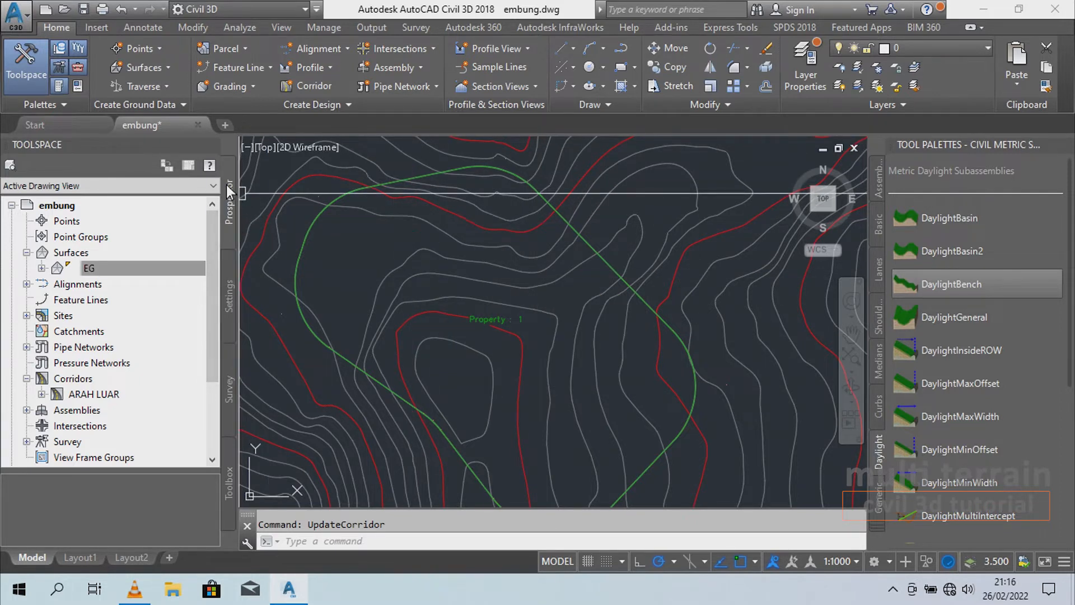
{"action": "scroll", "coordinate": [167, 308], "scroll_direction": "down", "scroll_amount": 1}
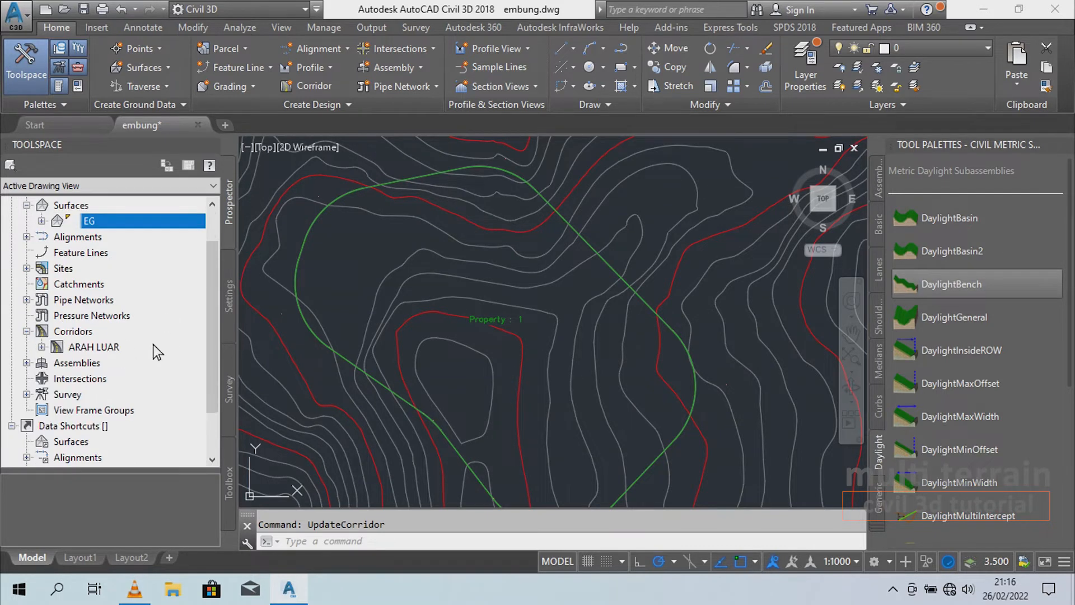
{"action": "left_click", "coordinate": [86, 324]}
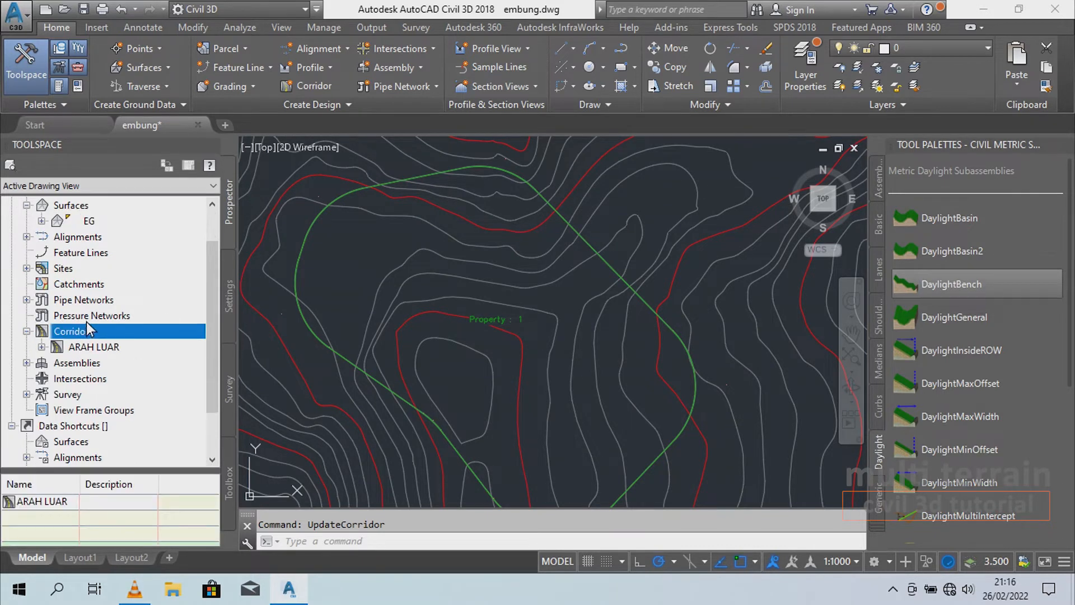
{"action": "left_click", "coordinate": [91, 352]}
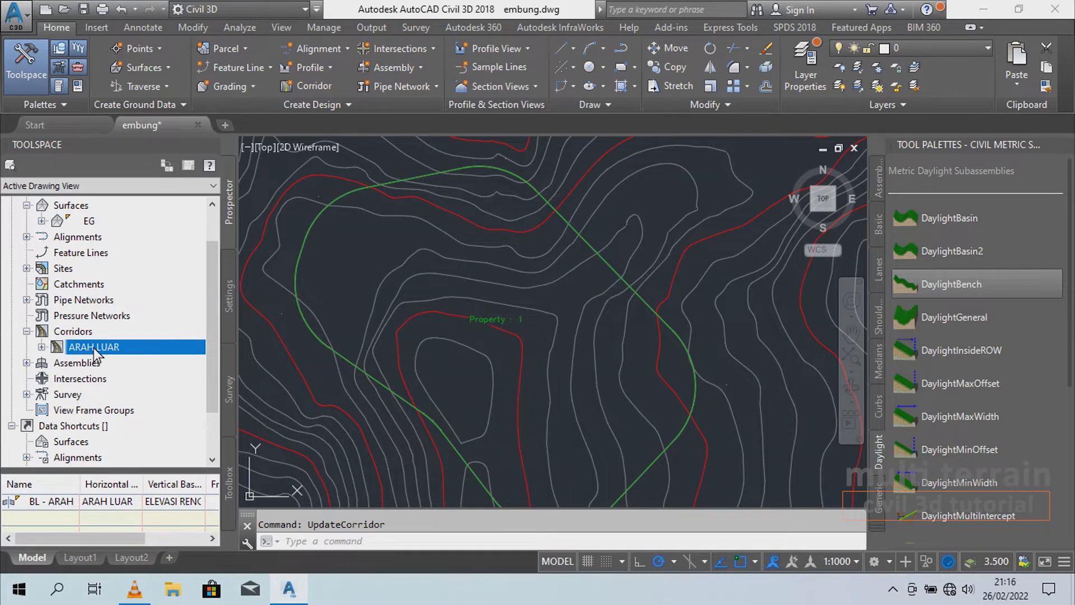
{"action": "right_click", "coordinate": [93, 348]}
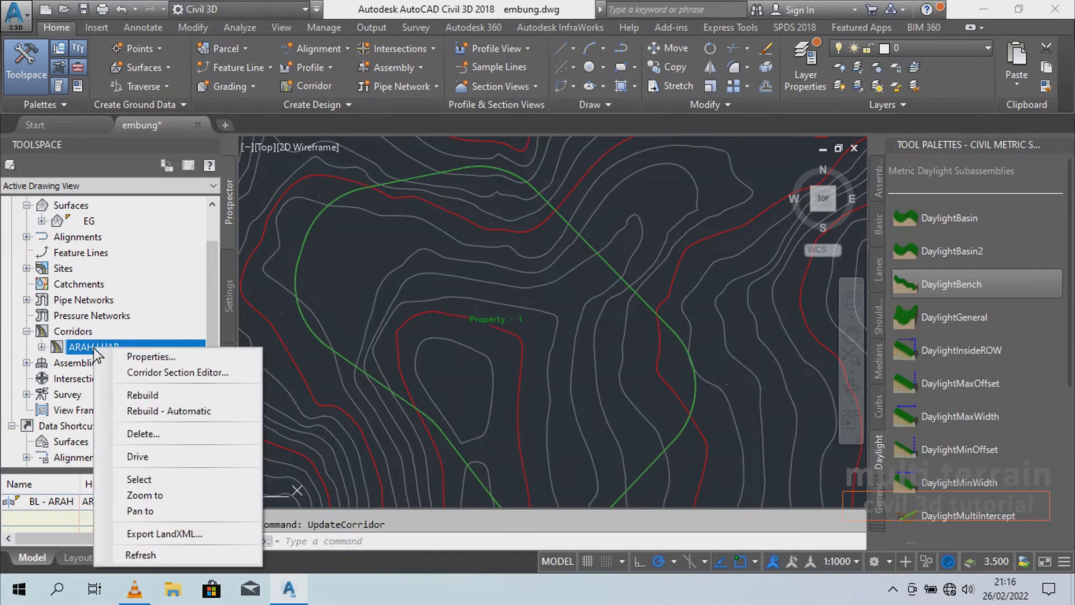
{"action": "left_click", "coordinate": [153, 357]}
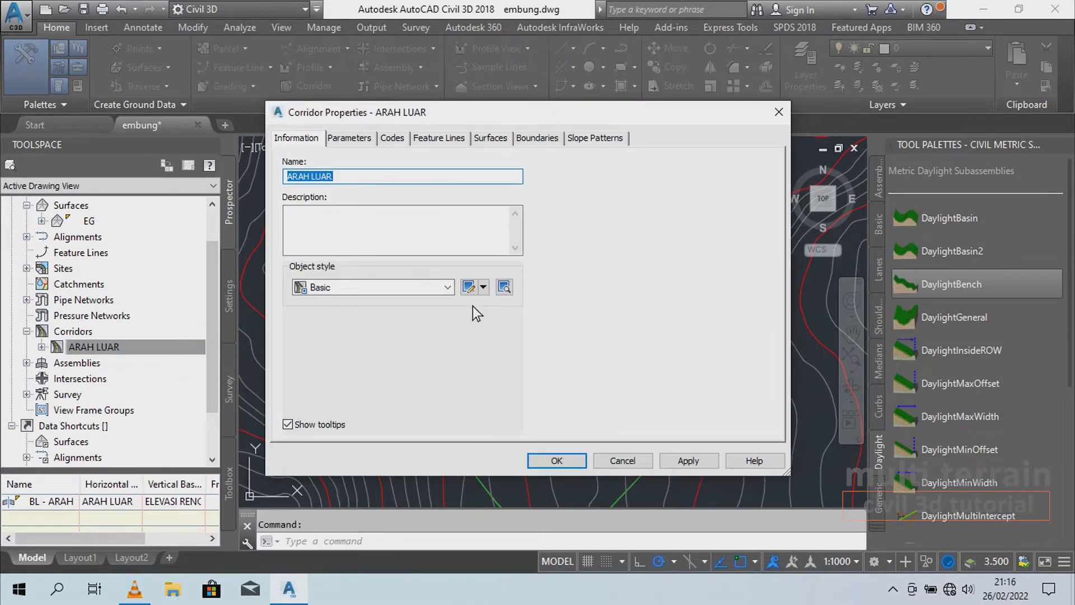
{"action": "left_click", "coordinate": [362, 139]}
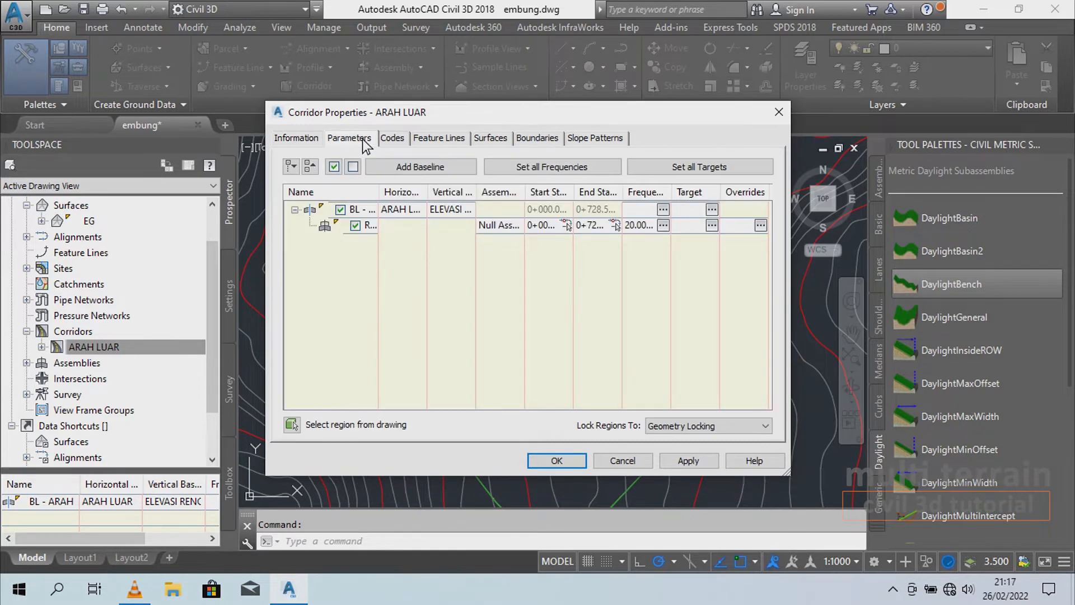
{"action": "left_click", "coordinate": [712, 209]}
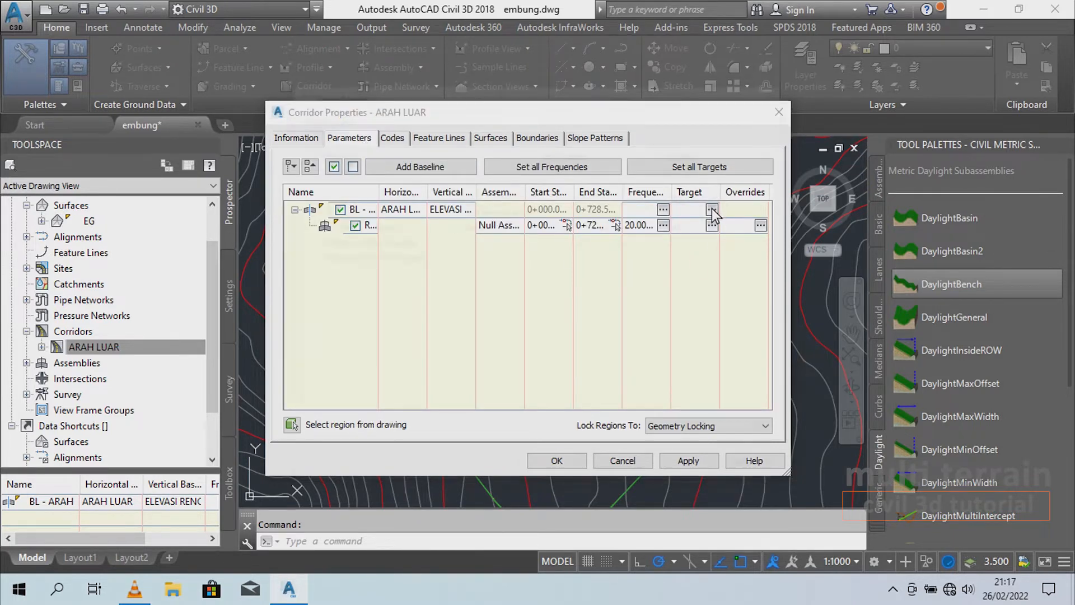
{"action": "left_click", "coordinate": [501, 227]}
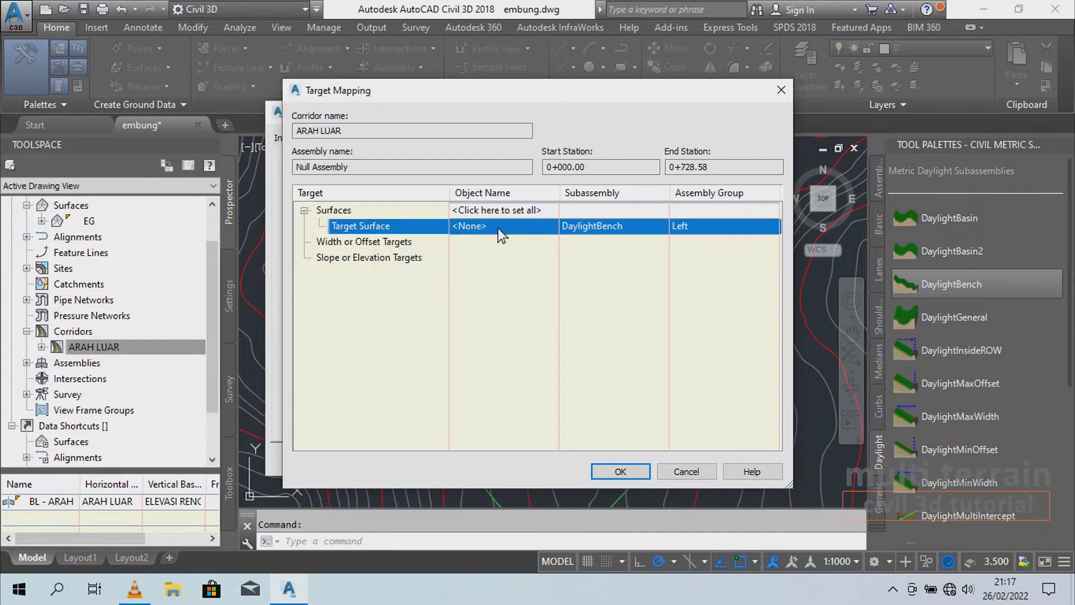
{"action": "left_click", "coordinate": [519, 226]}
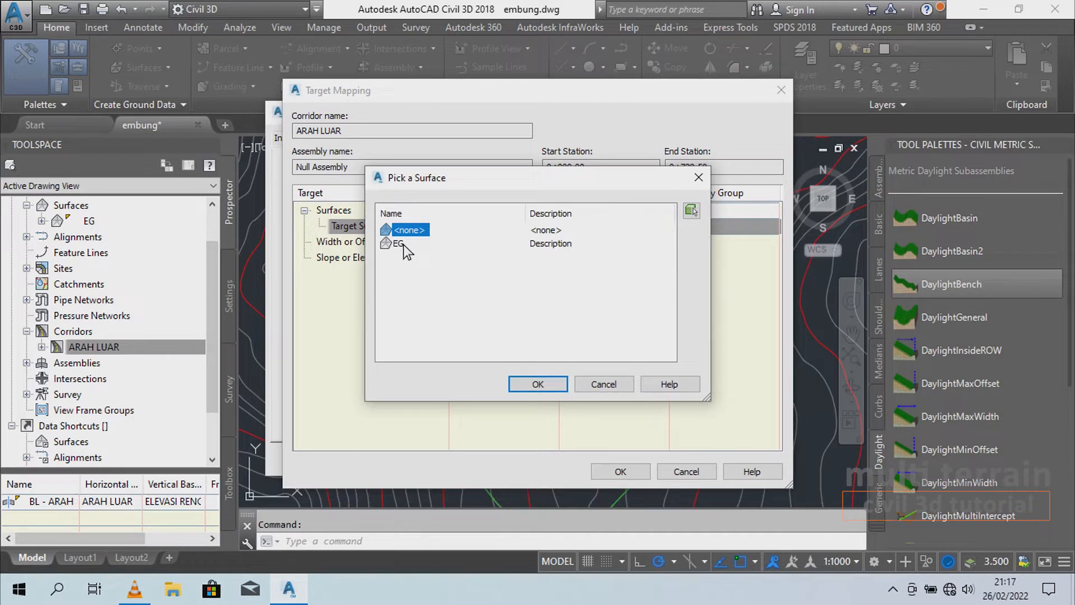
{"action": "left_click", "coordinate": [540, 389]}
{"action": "left_click", "coordinate": [620, 470]}
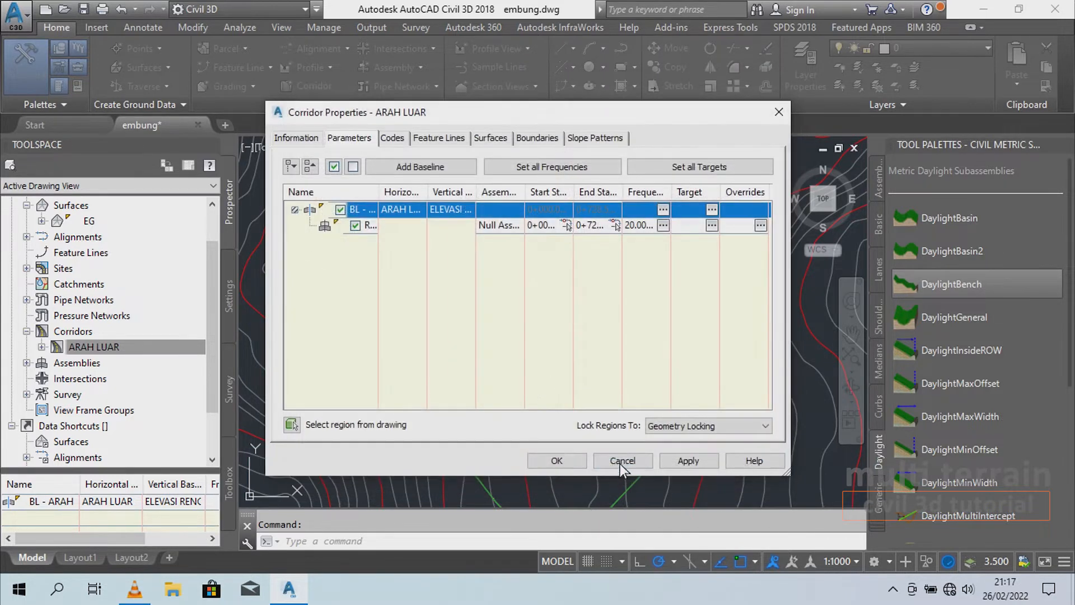
{"action": "left_click", "coordinate": [554, 460]}
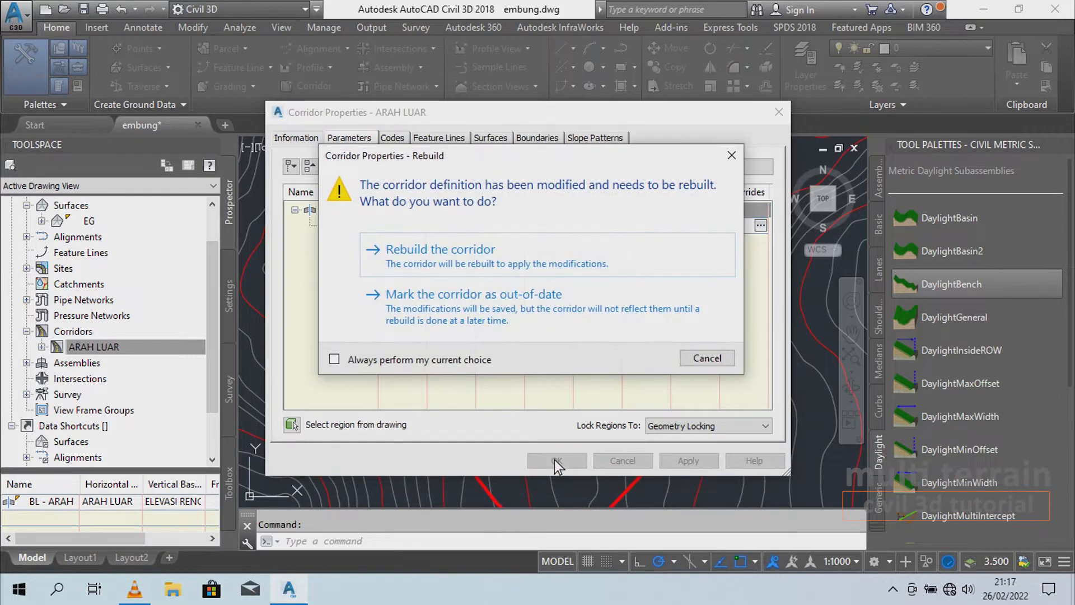
{"action": "left_click", "coordinate": [461, 255]}
- Examine the rebuilt ARAH LUAR corridor in the Object Viewer, orbiting around its daylight slopes
{"action": "scroll", "coordinate": [569, 193], "scroll_direction": "down", "scroll_amount": 4}
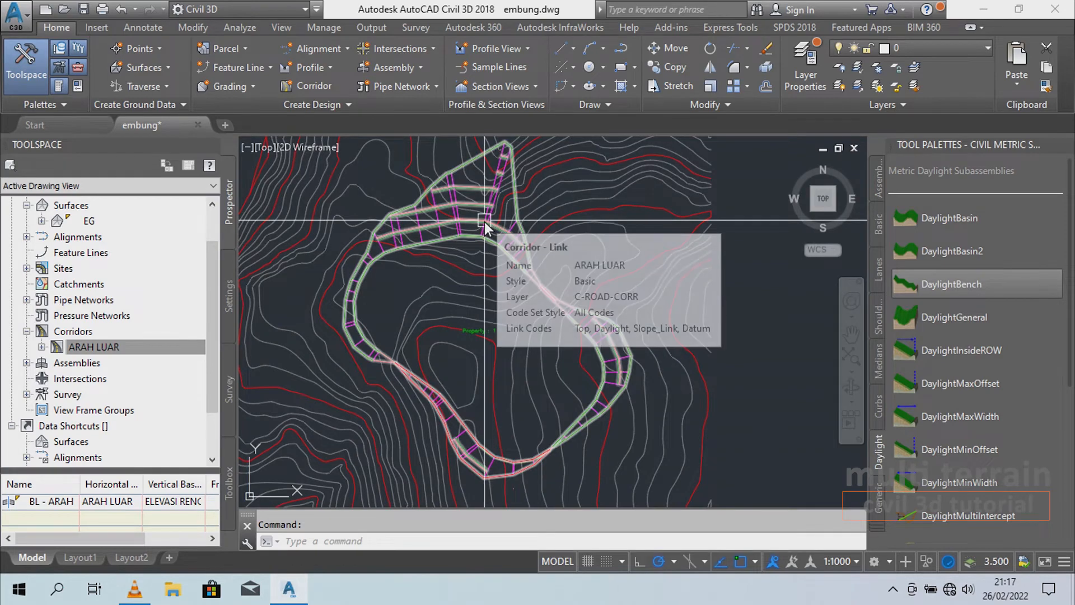
{"action": "left_click", "coordinate": [485, 222]}
{"action": "right_click", "coordinate": [485, 222]}
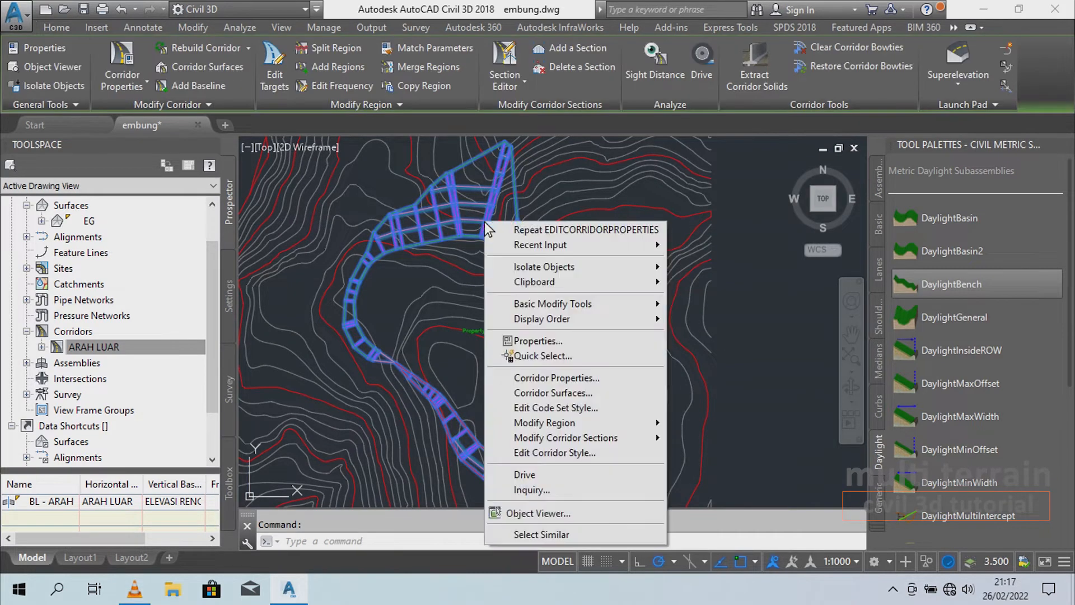
{"action": "left_click", "coordinate": [546, 517]}
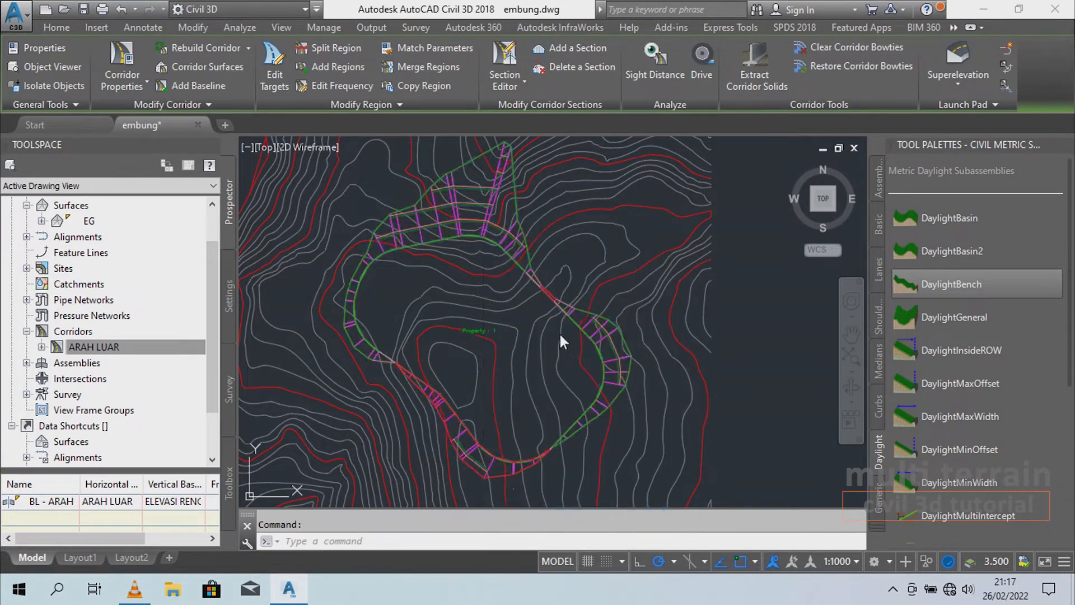
{"action": "mouse_move", "coordinate": [555, 338]}
{"action": "left_mouse_down"}
{"action": "mouse_move", "coordinate": [560, 391]}
{"action": "mouse_move", "coordinate": [594, 255]}
{"action": "mouse_move", "coordinate": [586, 346]}
{"action": "mouse_move", "coordinate": [648, 358]}
{"action": "mouse_move", "coordinate": [392, 282]}
{"action": "mouse_move", "coordinate": [365, 258]}
{"action": "mouse_move", "coordinate": [516, 339]}
{"action": "left_mouse_up"}
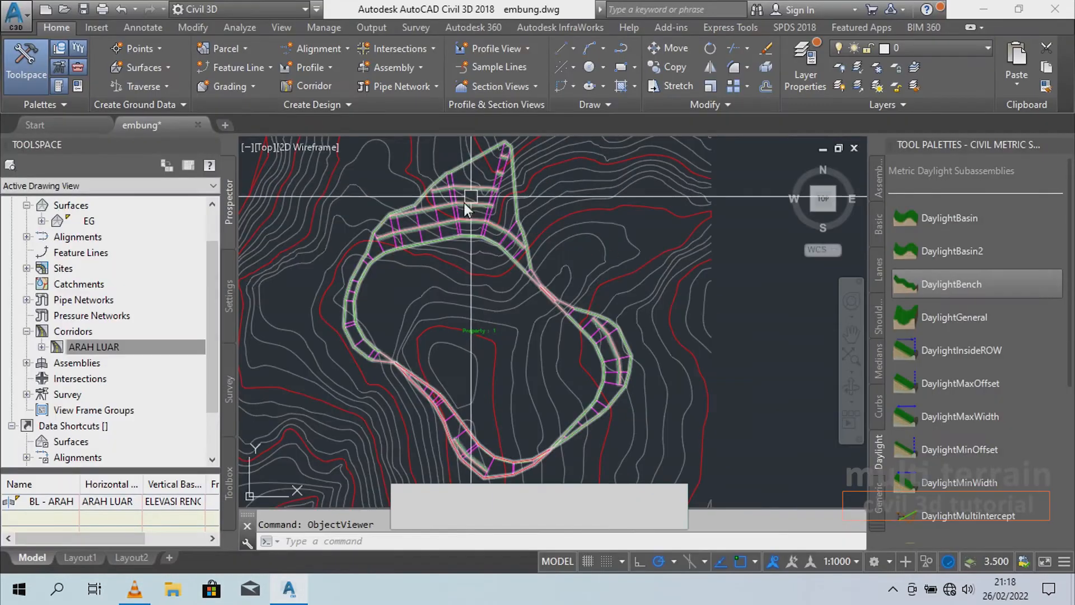
- Open the assembly frequency settings for the ARAH LUAR corridor's baseline from its corridor parameters
{"action": "scroll", "coordinate": [463, 202], "scroll_direction": "up", "scroll_amount": 2}
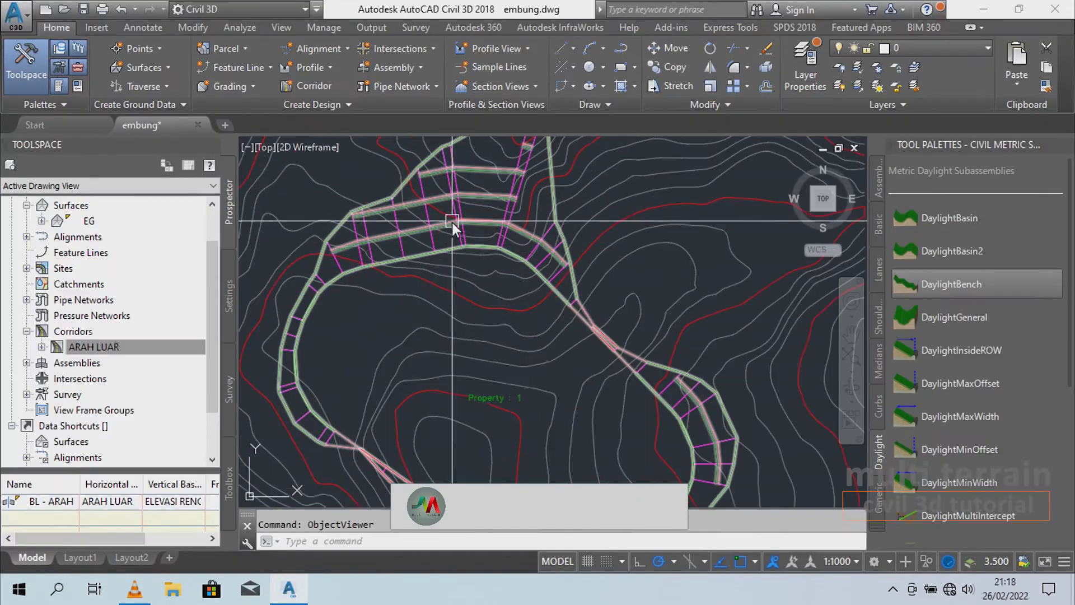
{"action": "scroll", "coordinate": [452, 209], "scroll_direction": "down", "scroll_amount": 2}
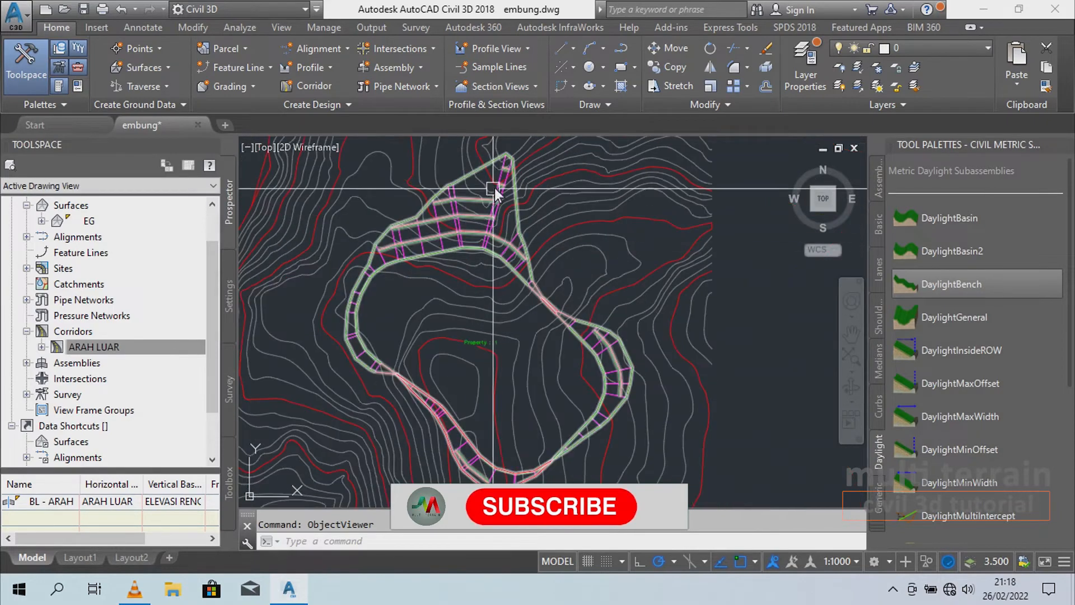
{"action": "left_click", "coordinate": [457, 226]}
{"action": "key", "text": "Escape"}
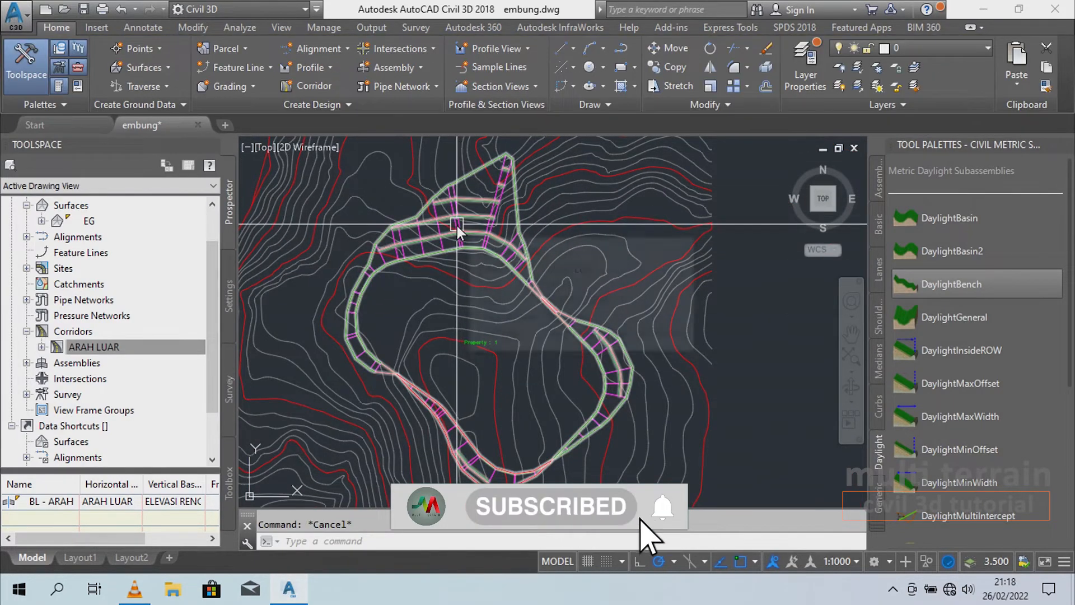
{"action": "left_click", "coordinate": [457, 226]}
{"action": "right_click", "coordinate": [457, 229]}
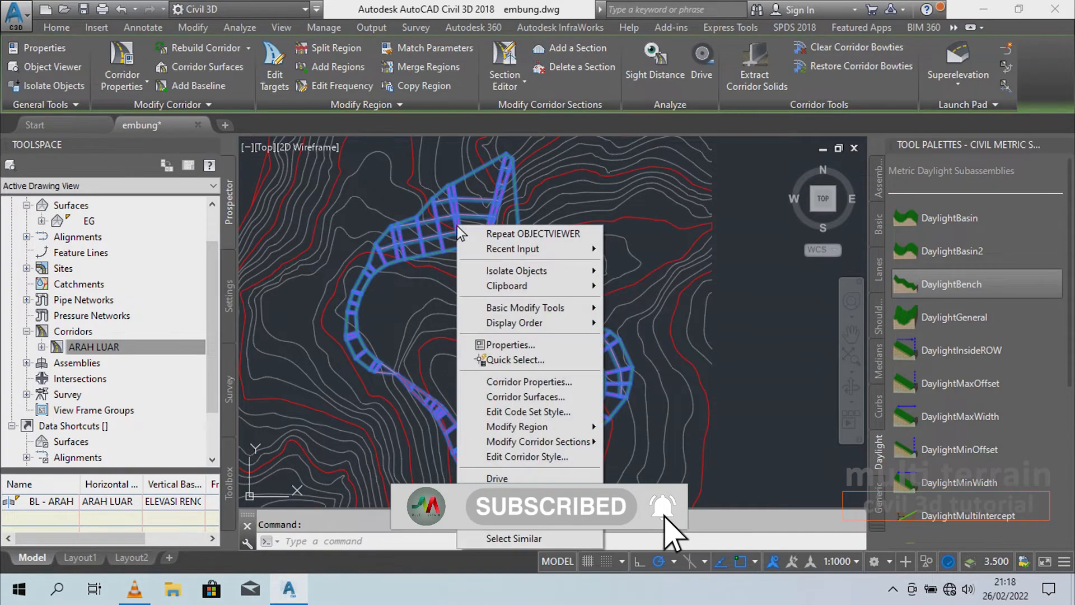
{"action": "left_click", "coordinate": [527, 380]}
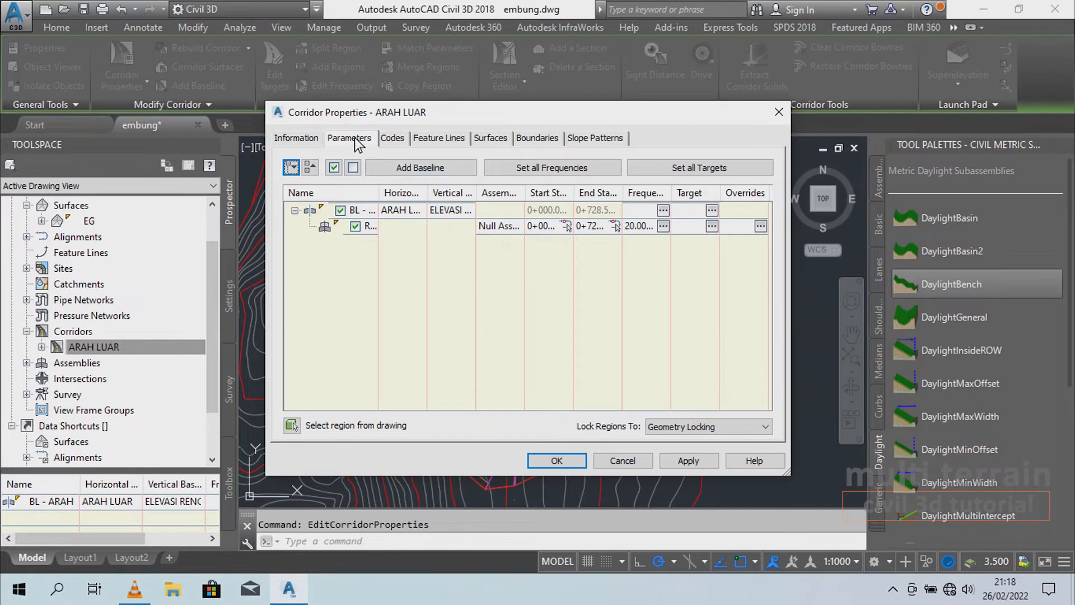
{"action": "left_click", "coordinate": [663, 211]}
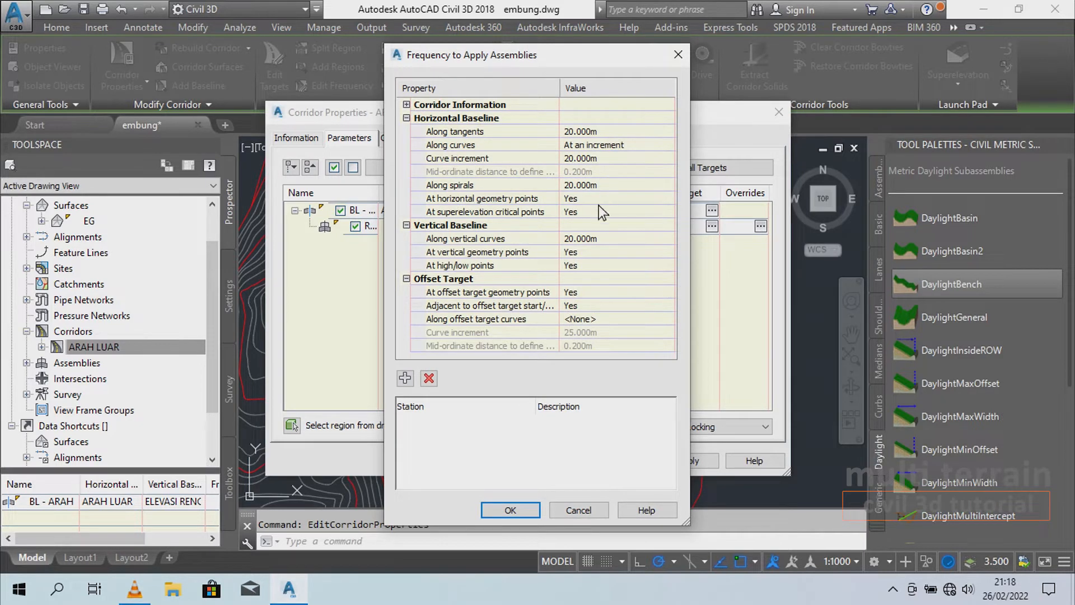
- Set the horizontal baseline frequencies along tangents, curve increment and along spirals to 10 m
{"action": "left_click", "coordinate": [611, 130]}
{"action": "type", "text": "10"}
{"action": "key", "text": "Return"}
{"action": "left_click", "coordinate": [620, 157]}
{"action": "type", "text": "10"}
{"action": "key", "text": "Return"}
{"action": "left_click", "coordinate": [613, 186]}
{"action": "type", "text": "10"}
{"action": "key", "text": "Return"}
- Set the frequency along vertical curves to 10 m and rebuild the ARAH LUAR corridor
{"action": "left_click", "coordinate": [612, 239]}
{"action": "type", "text": "10"}
{"action": "key", "text": "Return"}
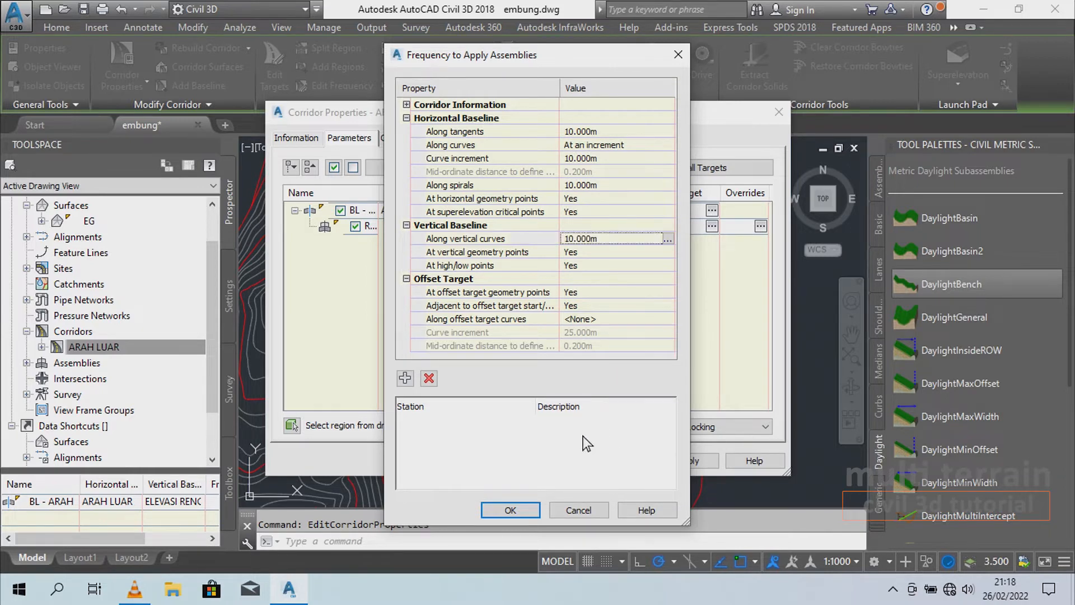
{"action": "left_click", "coordinate": [508, 514]}
{"action": "left_click", "coordinate": [566, 463]}
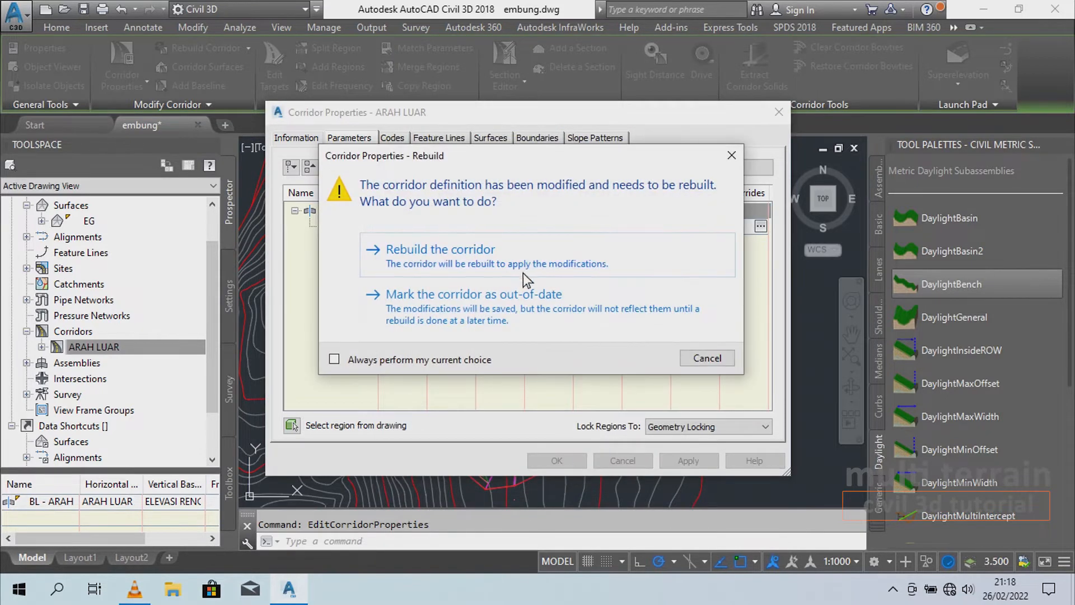
{"action": "left_click", "coordinate": [441, 264]}
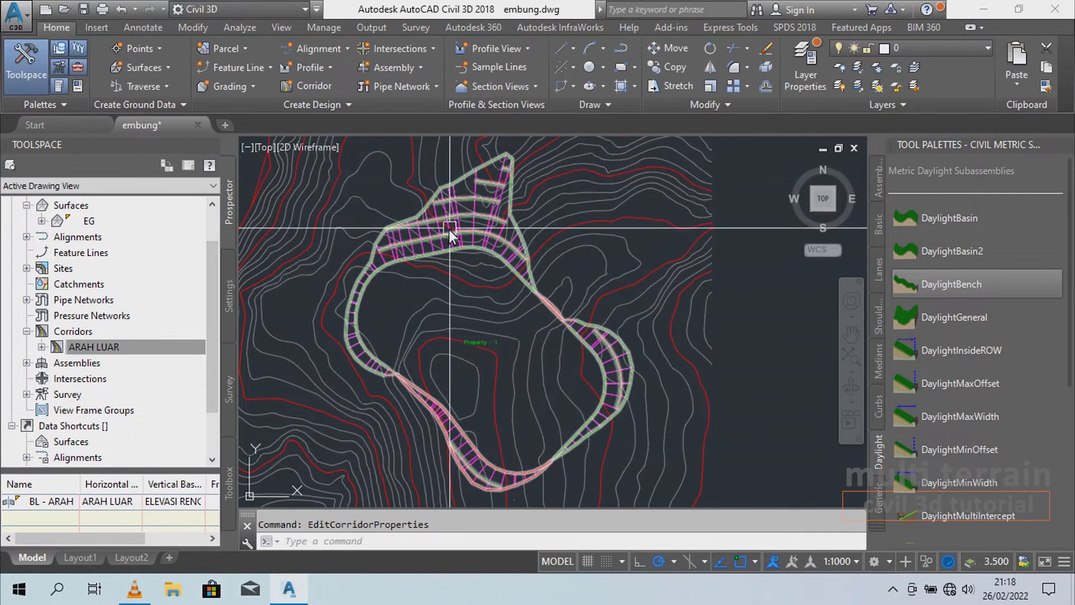
- Create a corridor surface for ARAH LUAR from the Top links, with the links added as breaklines
{"action": "middle_click_drag", "start_coordinate": [453, 228], "coordinate": [493, 240]}
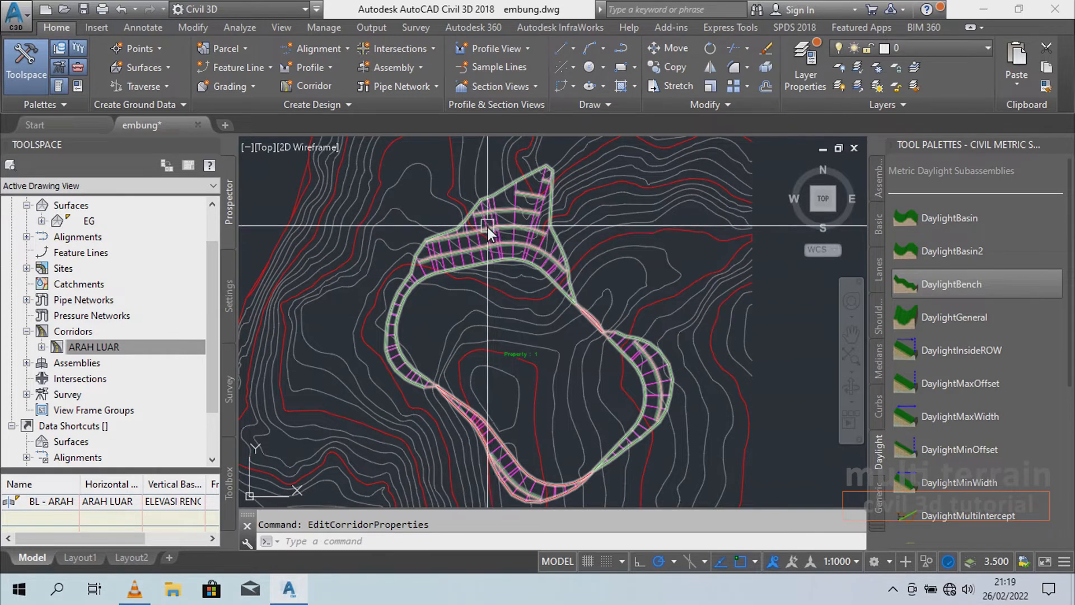
{"action": "middle_click_drag", "start_coordinate": [494, 222], "coordinate": [493, 233]}
{"action": "key", "text": "Escape"}
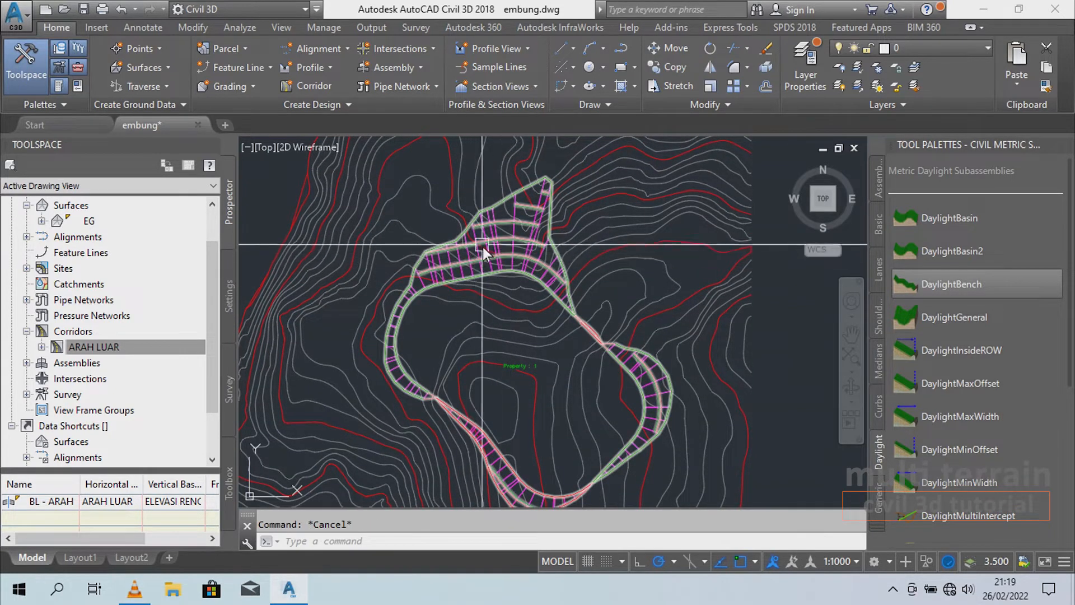
{"action": "left_click", "coordinate": [489, 250]}
{"action": "right_click", "coordinate": [489, 250]}
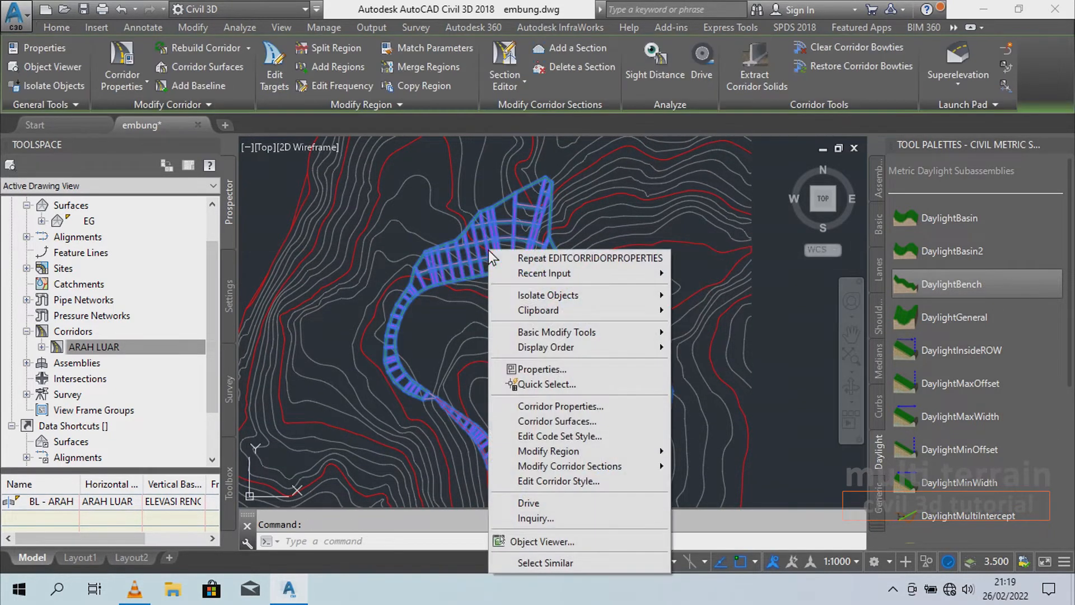
{"action": "left_click", "coordinate": [591, 421]}
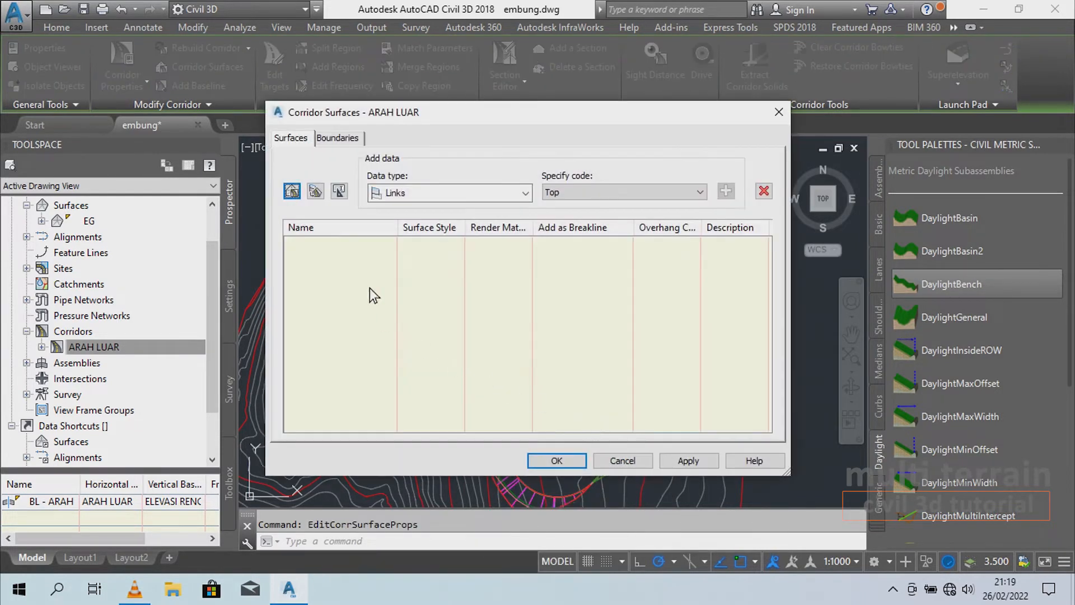
{"action": "left_click", "coordinate": [291, 192]}
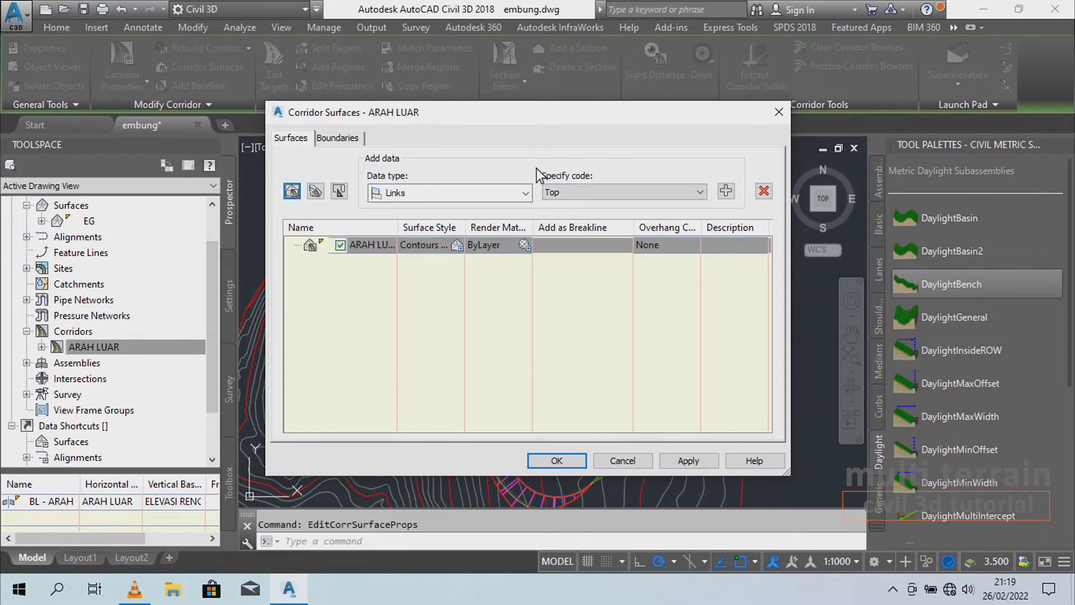
{"action": "left_click", "coordinate": [726, 191]}
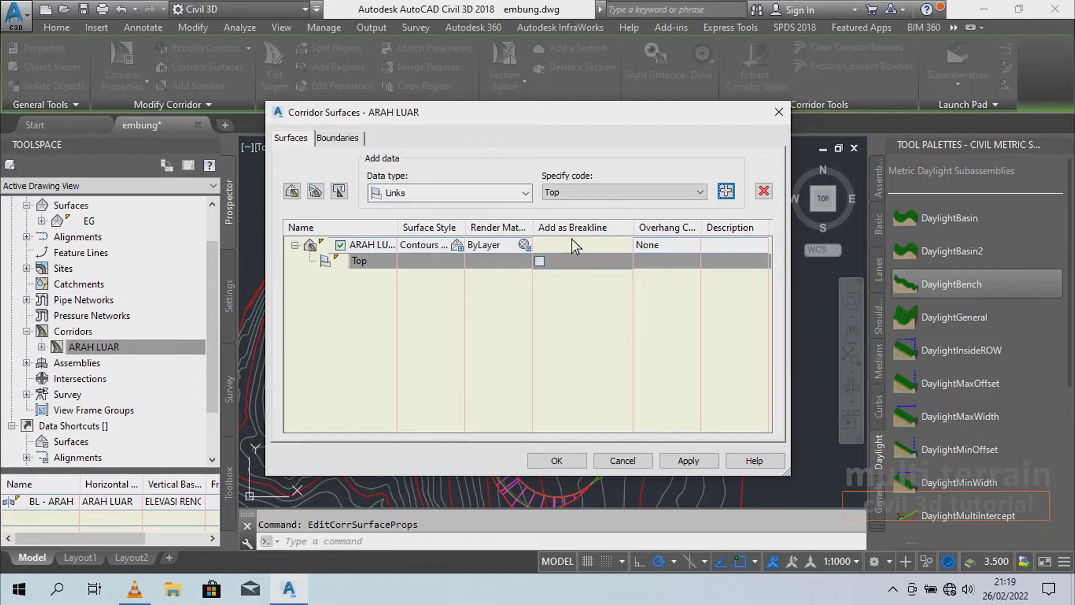
{"action": "left_click", "coordinate": [540, 261]}
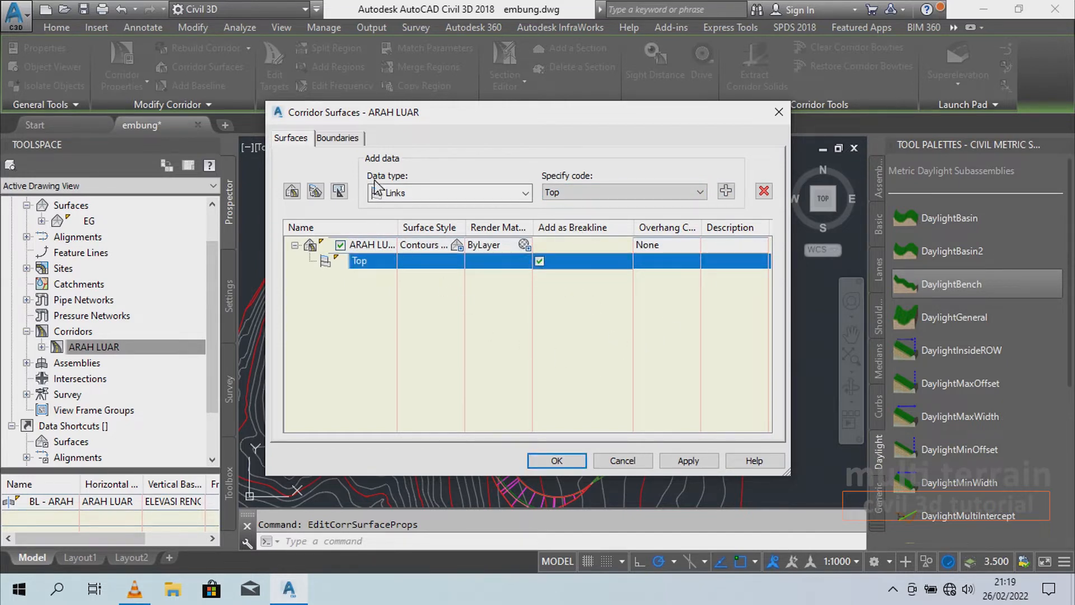
- Add the corridor extents as the outer boundary of the new corridor surface and rebuild the corridor
{"action": "left_click", "coordinate": [343, 140]}
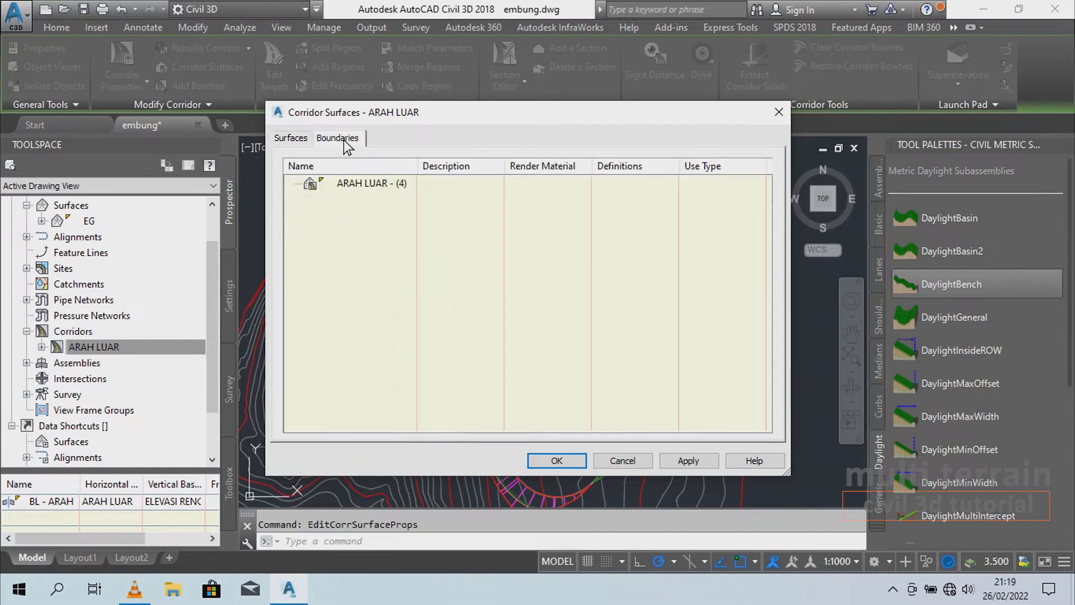
{"action": "left_click", "coordinate": [377, 185]}
{"action": "right_click", "coordinate": [378, 186]}
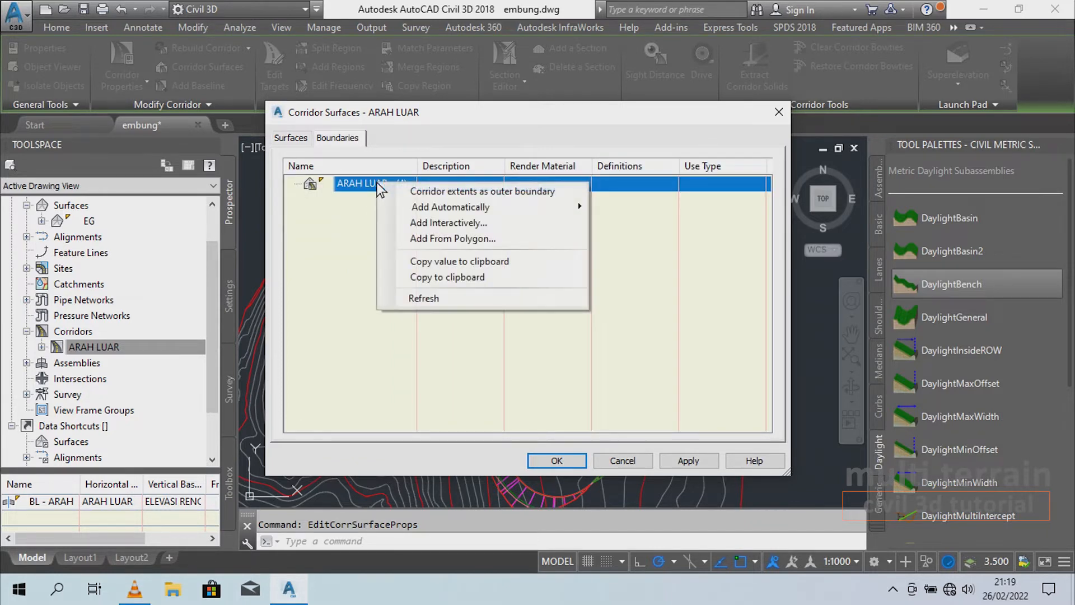
{"action": "left_click", "coordinate": [451, 193]}
{"action": "left_click", "coordinate": [574, 460]}
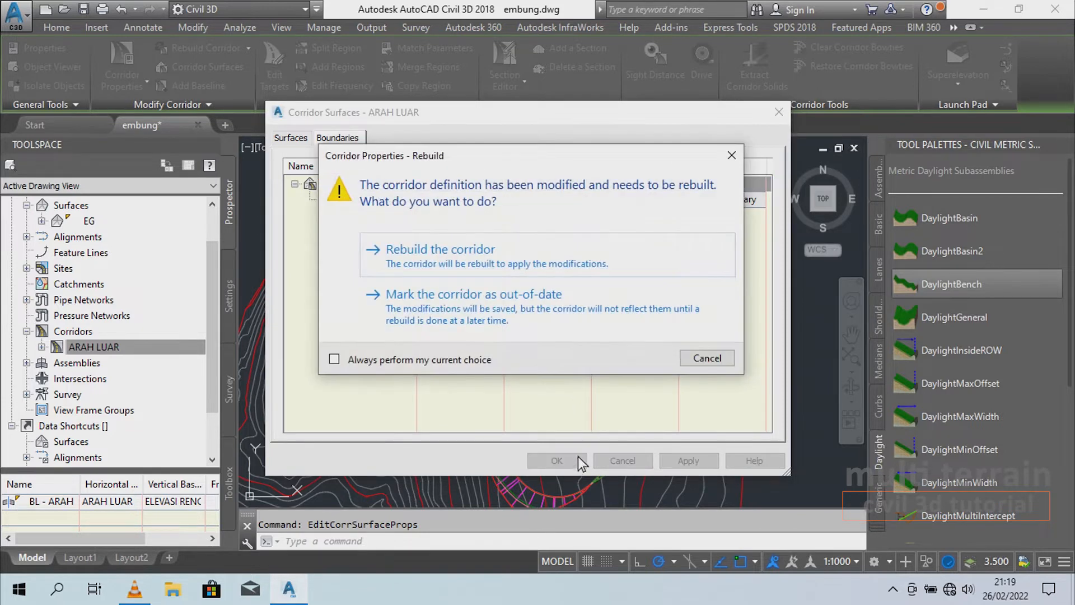
{"action": "left_click", "coordinate": [493, 256]}
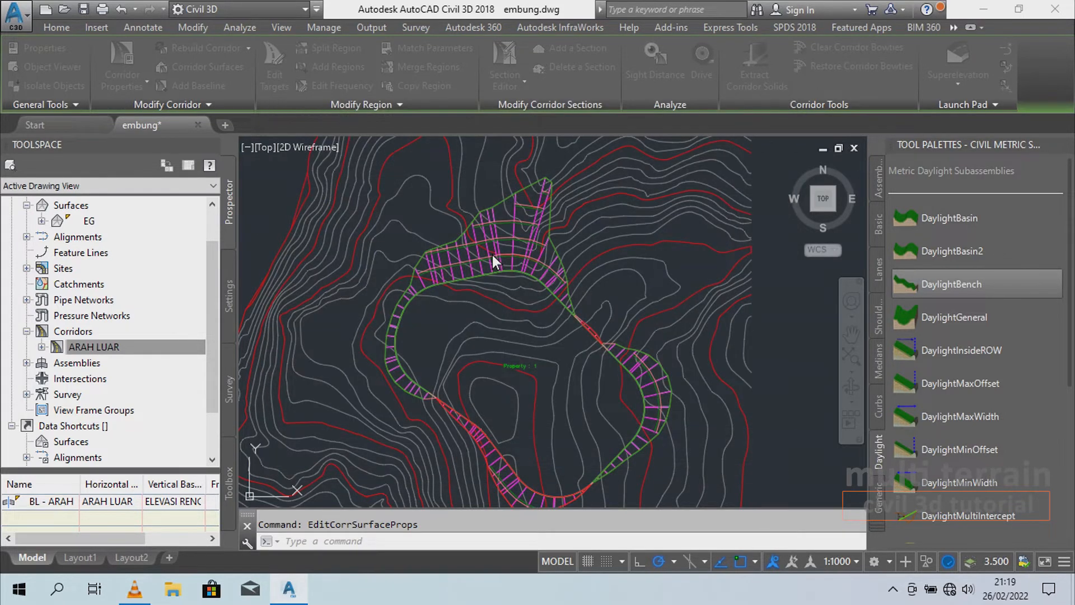
- Examine the new corridor surface's triangulation across the pond and along its outer edge
{"action": "scroll", "coordinate": [563, 312], "scroll_direction": "up", "scroll_amount": 2}
{"action": "left_click", "coordinate": [576, 308]}
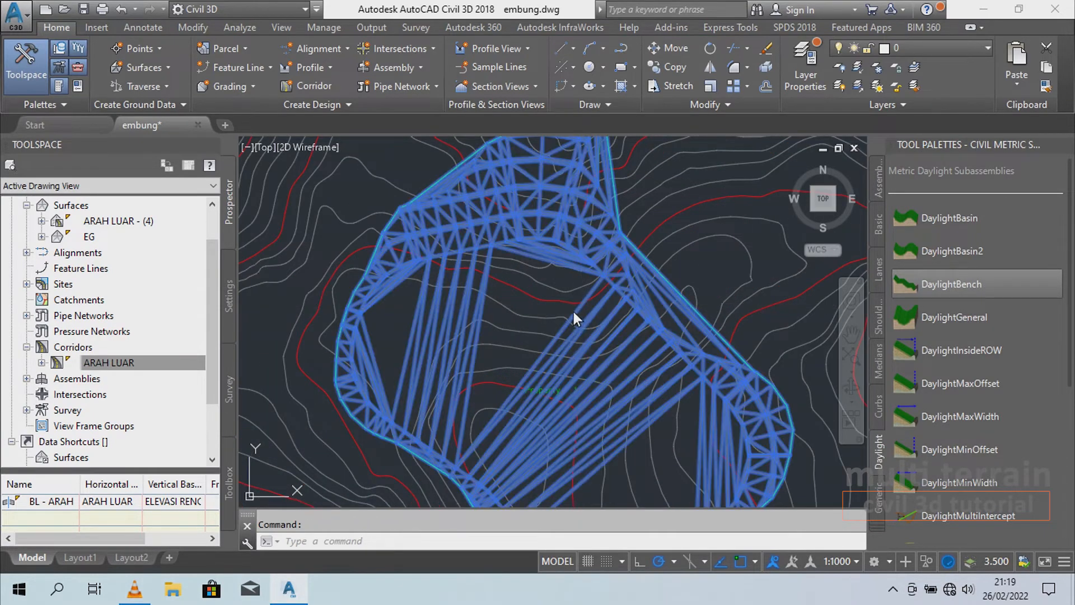
{"action": "key", "text": "Escape"}
{"action": "left_click", "coordinate": [565, 315]}
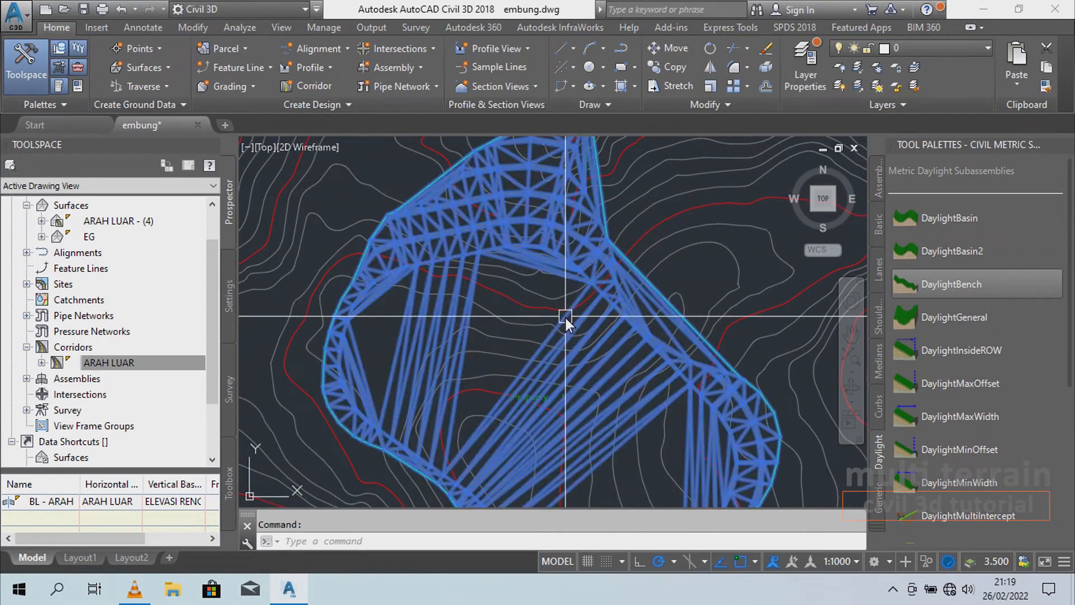
{"action": "middle_click_drag", "start_coordinate": [564, 194], "coordinate": [546, 216]}
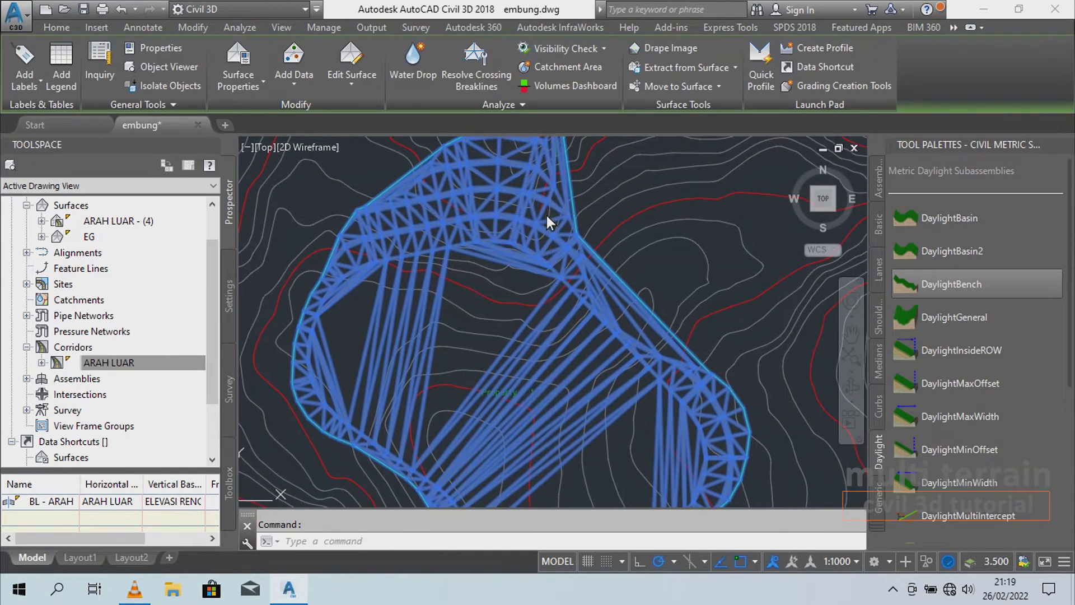
{"action": "key", "text": "Escape"}
{"action": "mouse_move", "coordinate": [605, 285]}
{"action": "middle_mouse_down"}
{"action": "mouse_move", "coordinate": [587, 255]}
{"action": "mouse_move", "coordinate": [603, 281]}
{"action": "middle_mouse_up"}
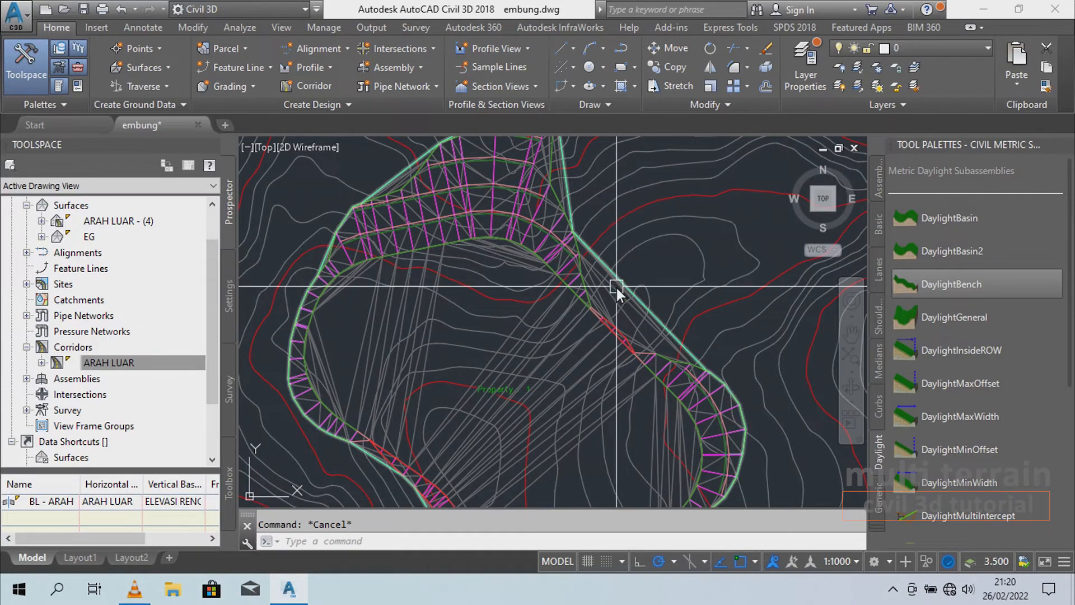
- Delete the corridor surface's triangle edges spanning outside the narrow eastern section of the corridor
{"action": "left_click", "coordinate": [617, 288]}
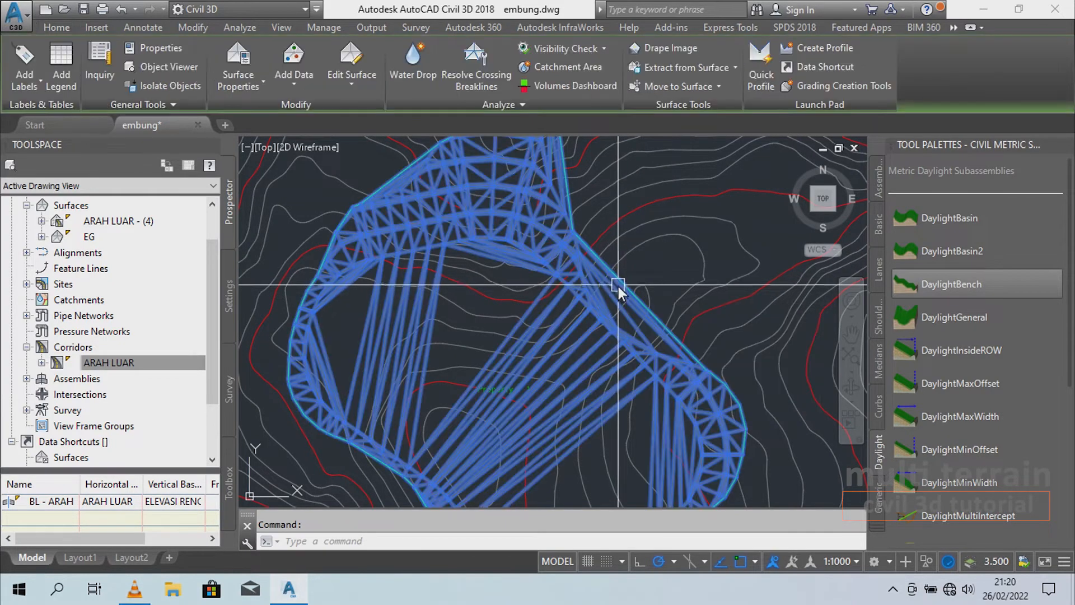
{"action": "left_click", "coordinate": [352, 84]}
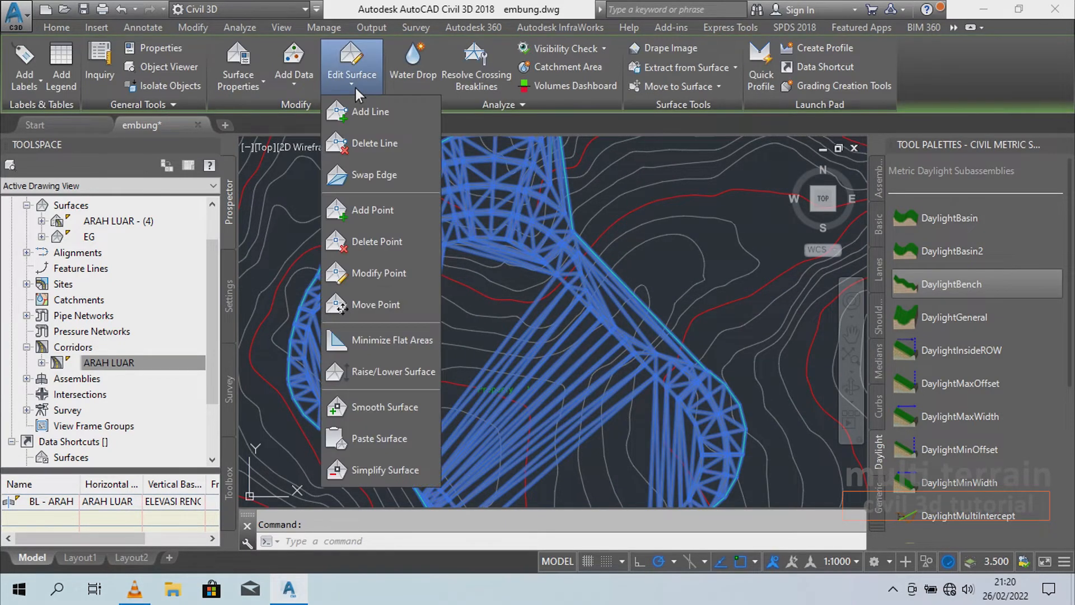
{"action": "left_click", "coordinate": [376, 145]}
{"action": "scroll", "coordinate": [583, 265], "scroll_direction": "up", "scroll_amount": 2}
{"action": "scroll", "coordinate": [582, 264], "scroll_direction": "up", "scroll_amount": 2}
{"action": "left_click", "coordinate": [672, 174]}
{"action": "left_click", "coordinate": [618, 238]}
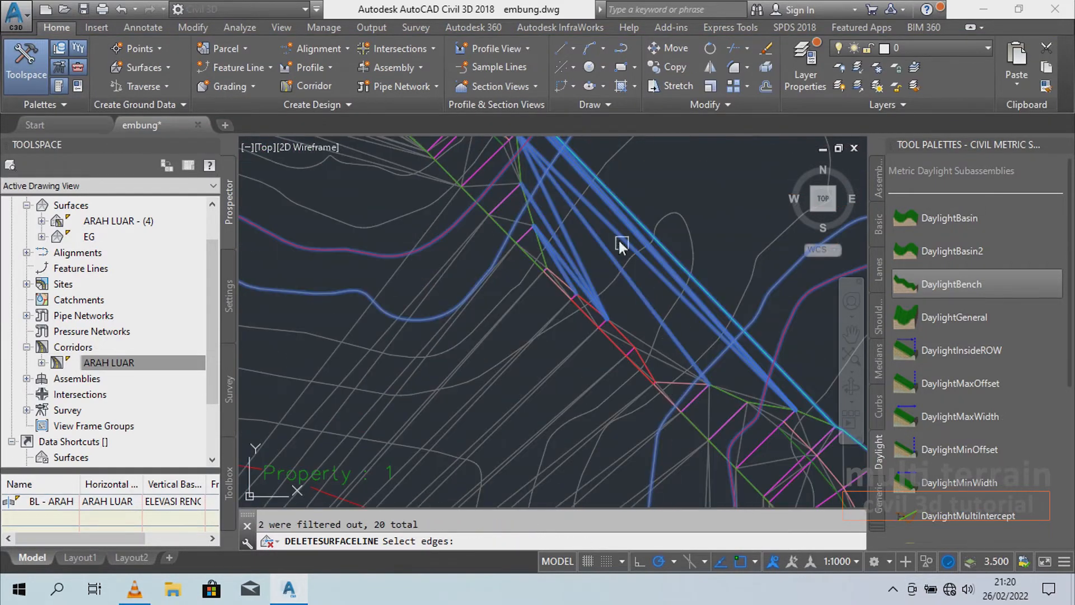
{"action": "middle_click_drag", "start_coordinate": [577, 248], "coordinate": [583, 268]}
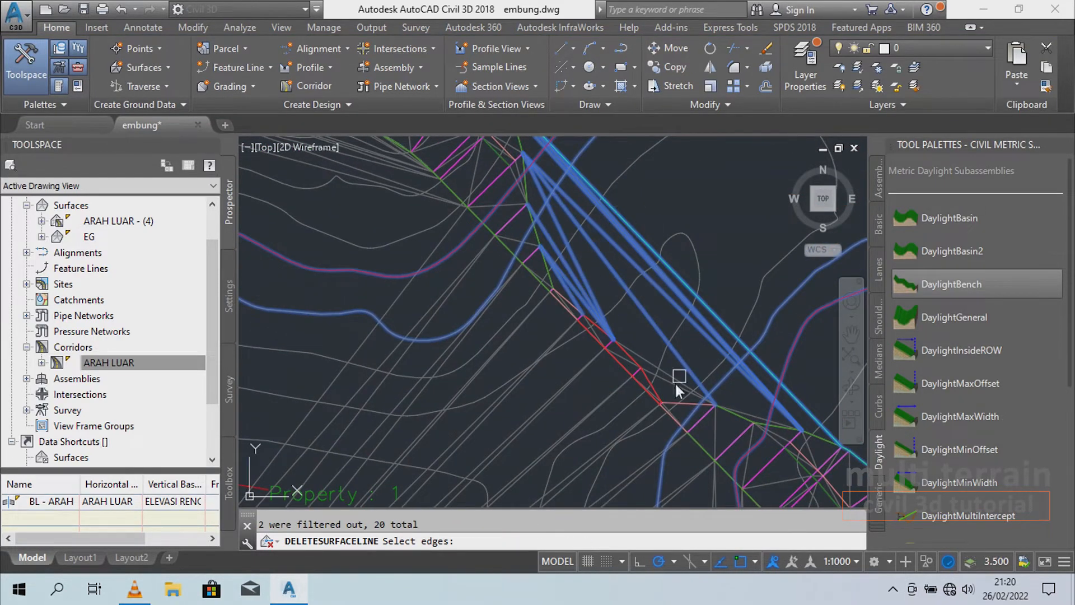
{"action": "scroll", "coordinate": [682, 358], "scroll_direction": "up", "scroll_amount": 2}
{"action": "left_click", "coordinate": [684, 335]}
{"action": "left_click", "coordinate": [669, 386]}
{"action": "key", "text": "Return"}
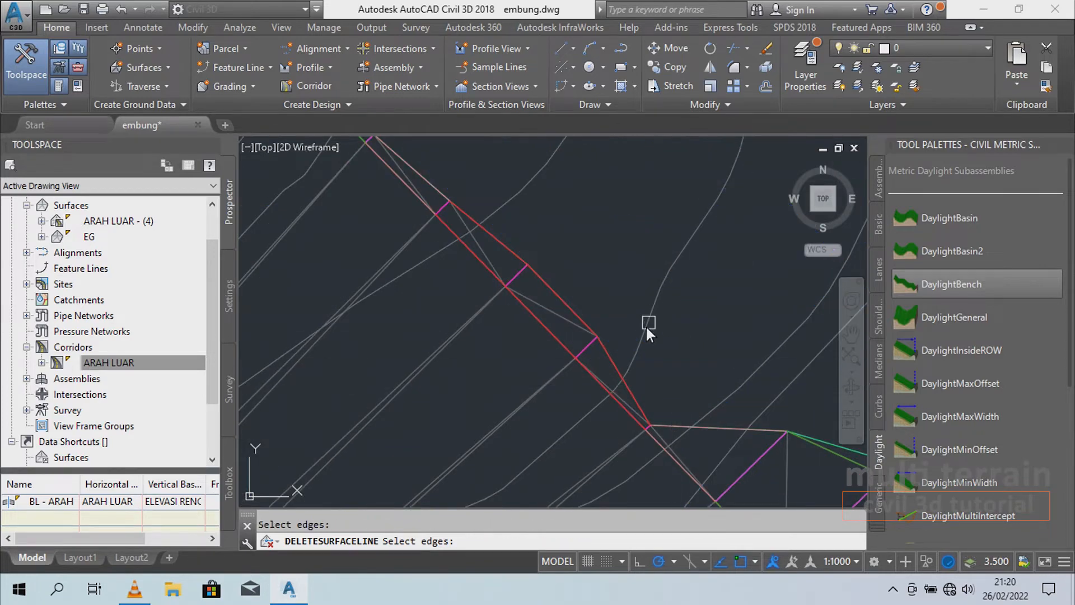
- Delete the surface edges lying outside the daylight line on the east side of the northern slope
{"action": "scroll", "coordinate": [648, 320], "scroll_direction": "down", "scroll_amount": 5}
{"action": "scroll", "coordinate": [687, 314], "scroll_direction": "up", "scroll_amount": 5}
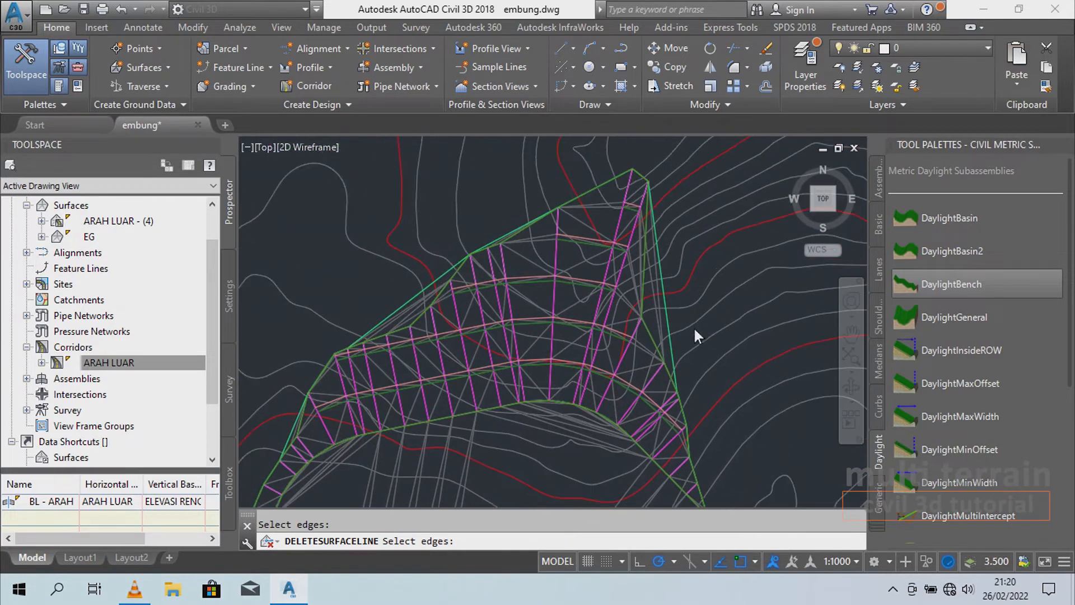
{"action": "left_click", "coordinate": [682, 324]}
{"action": "left_click", "coordinate": [638, 330]}
{"action": "scroll", "coordinate": [647, 328], "scroll_direction": "down", "scroll_amount": 3}
{"action": "key", "text": "Return"}
{"action": "scroll", "coordinate": [658, 285], "scroll_direction": "up", "scroll_amount": 5}
{"action": "left_click", "coordinate": [650, 284]}
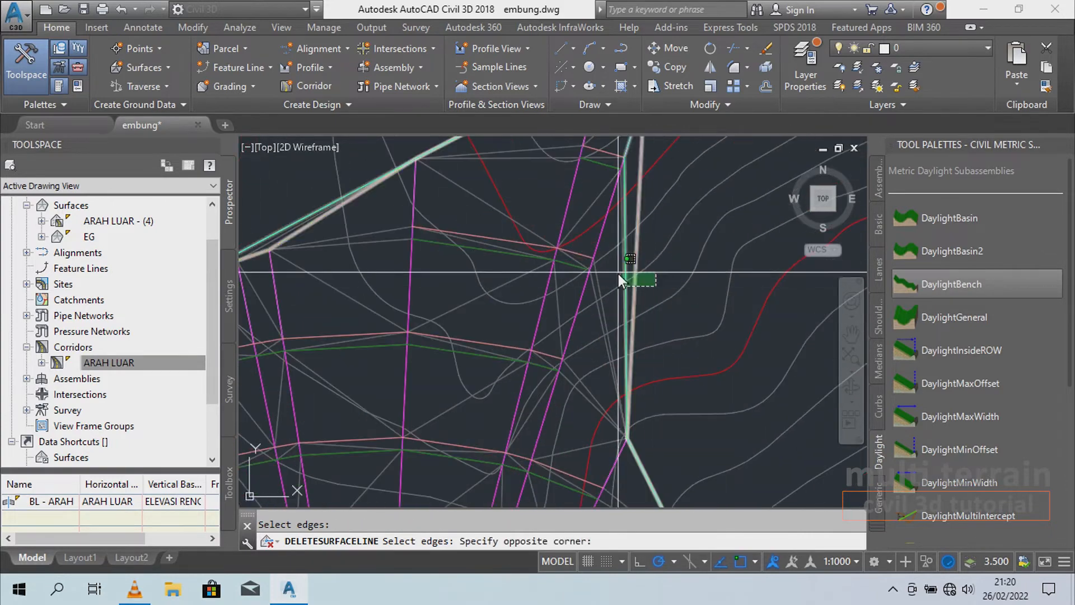
{"action": "left_click", "coordinate": [673, 267]}
{"action": "scroll", "coordinate": [672, 264], "scroll_direction": "down", "scroll_amount": 5}
{"action": "scroll", "coordinate": [530, 301], "scroll_direction": "up", "scroll_amount": 6}
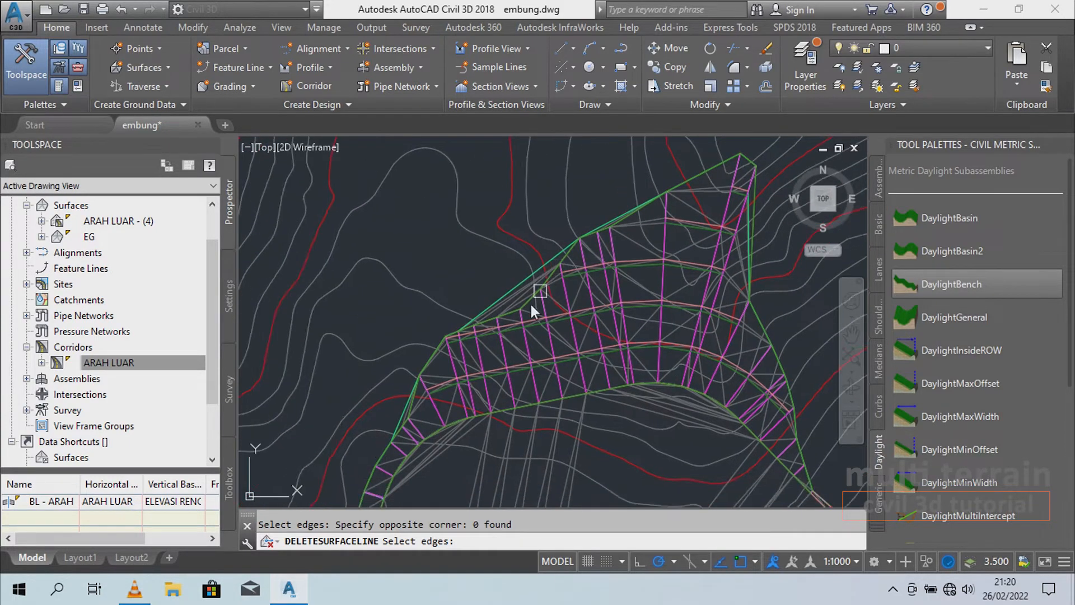
- Delete the surface edges lying outside the daylight line on the northwest side of the northern slope
{"action": "scroll", "coordinate": [466, 353], "scroll_direction": "down", "scroll_amount": 5}
{"action": "scroll", "coordinate": [493, 330], "scroll_direction": "up", "scroll_amount": 5}
{"action": "left_click", "coordinate": [500, 330]}
{"action": "left_click", "coordinate": [488, 358]}
{"action": "scroll", "coordinate": [493, 313], "scroll_direction": "down", "scroll_amount": 4}
{"action": "left_click", "coordinate": [504, 254]}
{"action": "left_click", "coordinate": [477, 278]}
{"action": "scroll", "coordinate": [478, 279], "scroll_direction": "down", "scroll_amount": 6}
- Examine the corridor surface's outer outline and the triangulation remaining inside the pond
{"action": "middle_click_drag", "start_coordinate": [777, 191], "coordinate": [697, 394]}
{"action": "middle_click_drag", "start_coordinate": [640, 275], "coordinate": [694, 374]}
{"action": "scroll", "coordinate": [695, 374], "scroll_direction": "down", "scroll_amount": 2}
{"action": "middle_click_drag", "start_coordinate": [556, 260], "coordinate": [561, 262]}
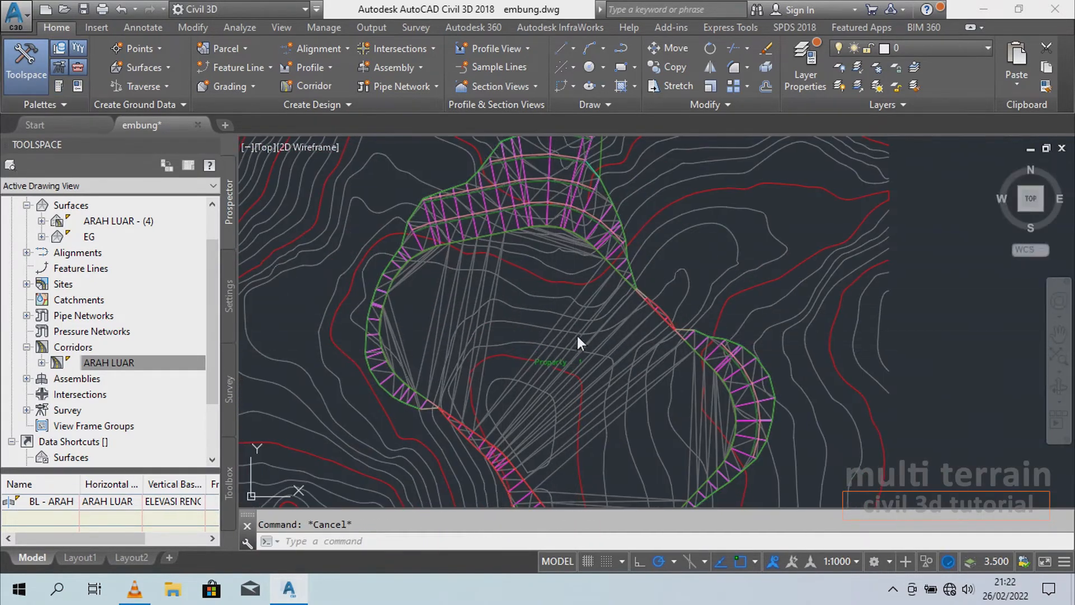
{"action": "middle_click_drag", "start_coordinate": [576, 333], "coordinate": [604, 320]}
{"action": "mouse_move", "coordinate": [605, 322]}
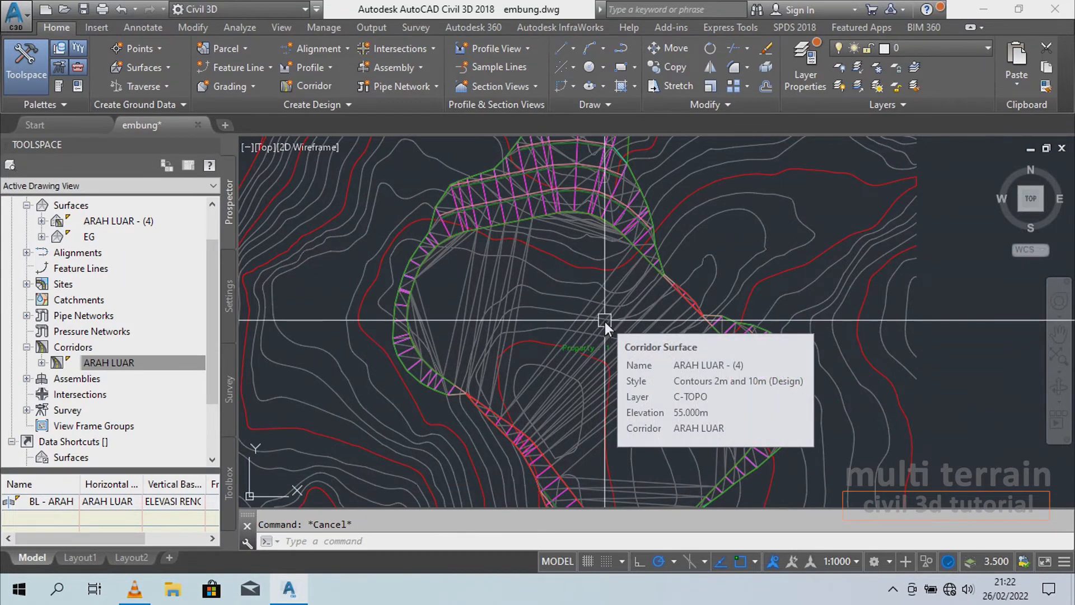
{"action": "middle_click_drag", "start_coordinate": [599, 282], "coordinate": [557, 242]}
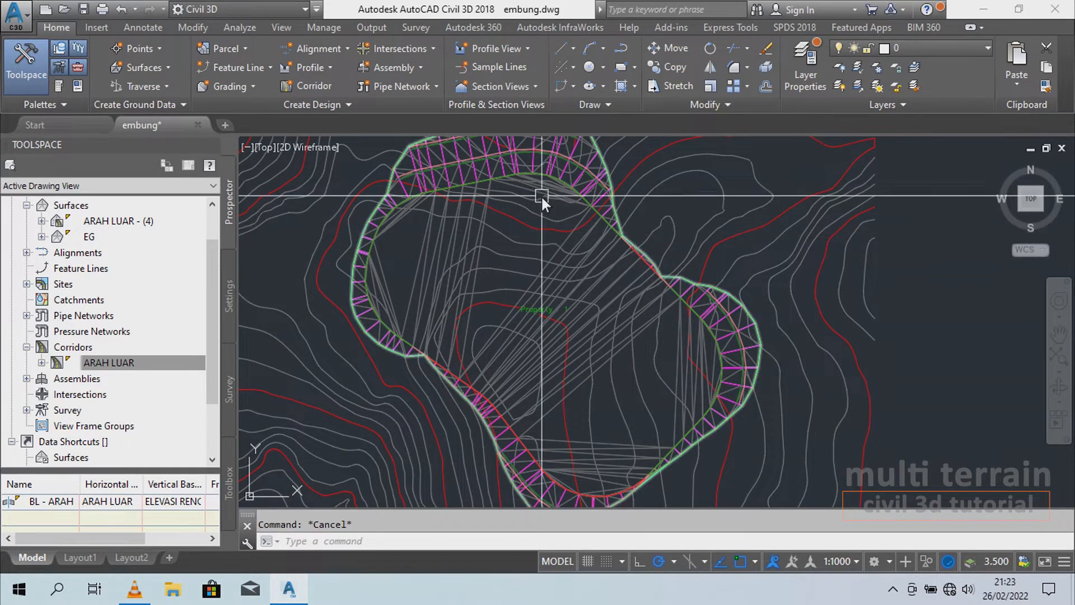
- Expose the white crest polyline along the inner edge of the outer slopes from beneath the objects drawn over it
{"action": "mouse_move", "coordinate": [549, 234]}
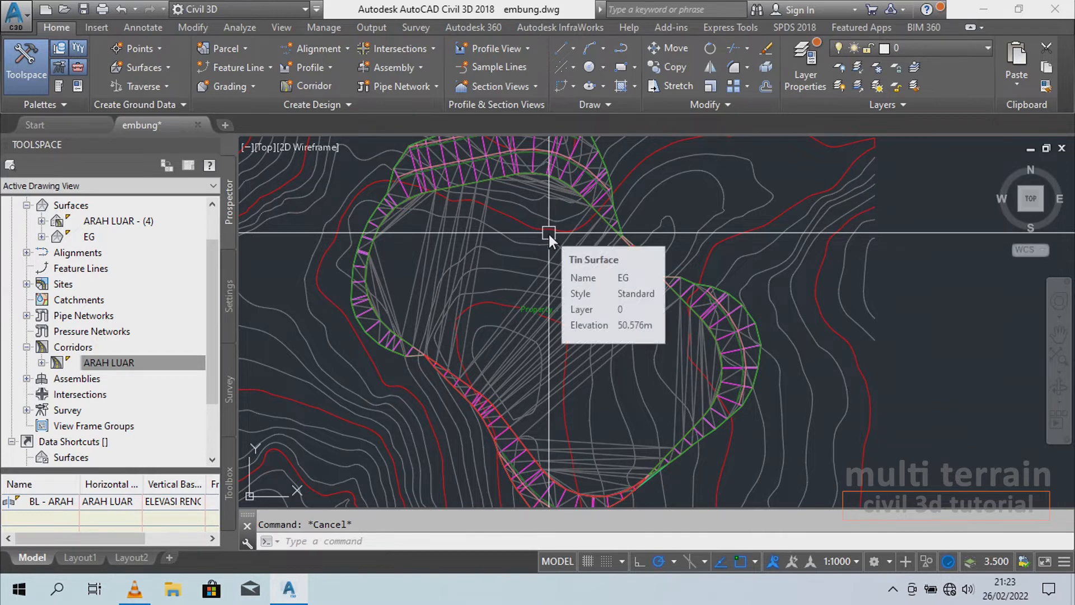
{"action": "scroll", "coordinate": [520, 166], "scroll_direction": "up", "scroll_amount": 1}
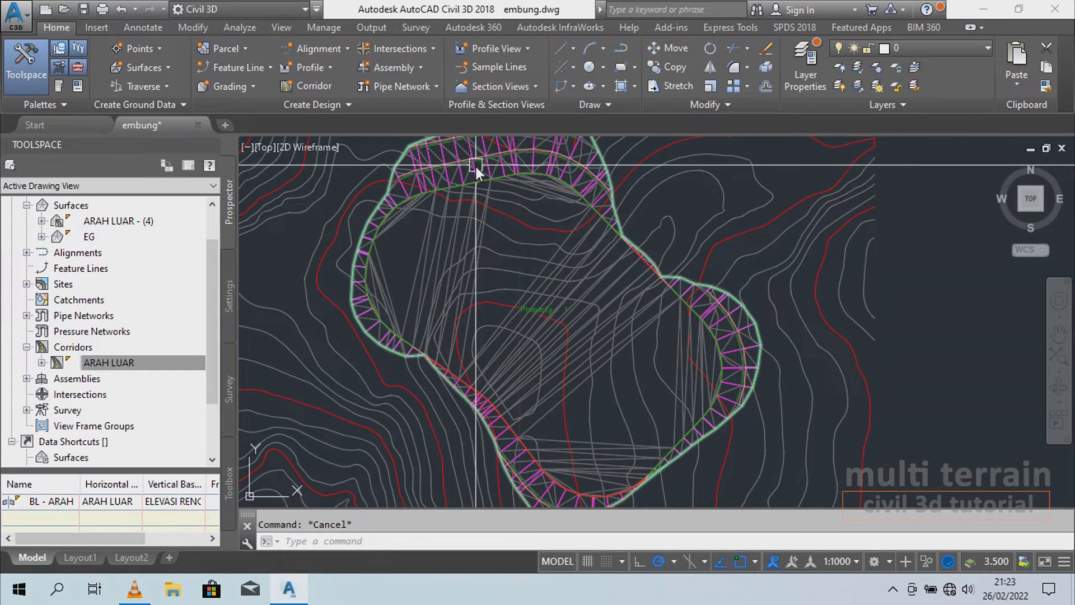
{"action": "scroll", "coordinate": [476, 163], "scroll_direction": "up", "scroll_amount": 3}
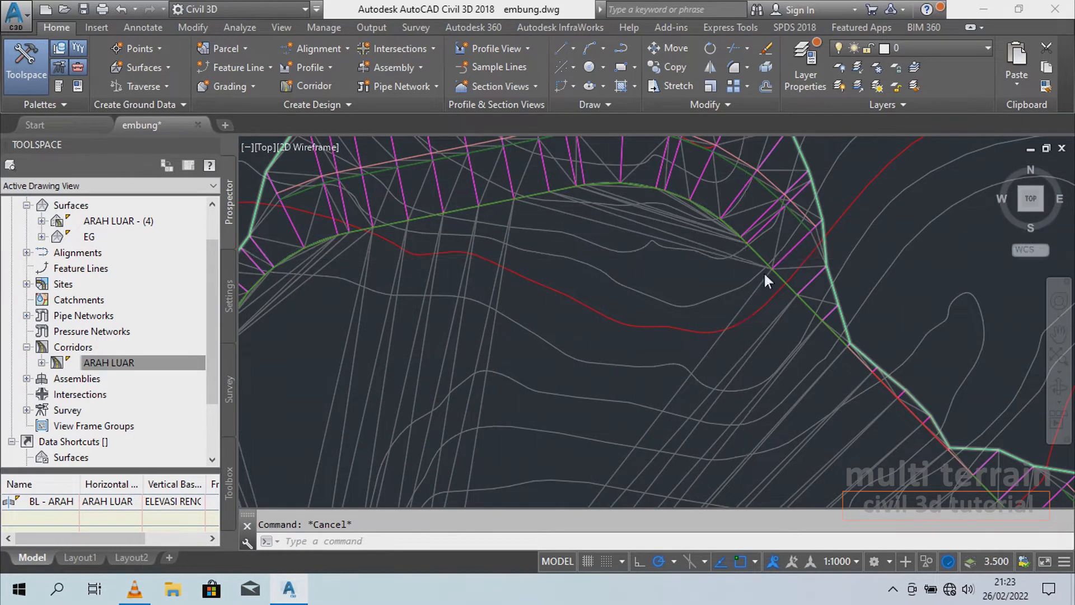
{"action": "scroll", "coordinate": [767, 271], "scroll_direction": "up", "scroll_amount": 3}
{"action": "scroll", "coordinate": [739, 376], "scroll_direction": "up", "scroll_amount": 4}
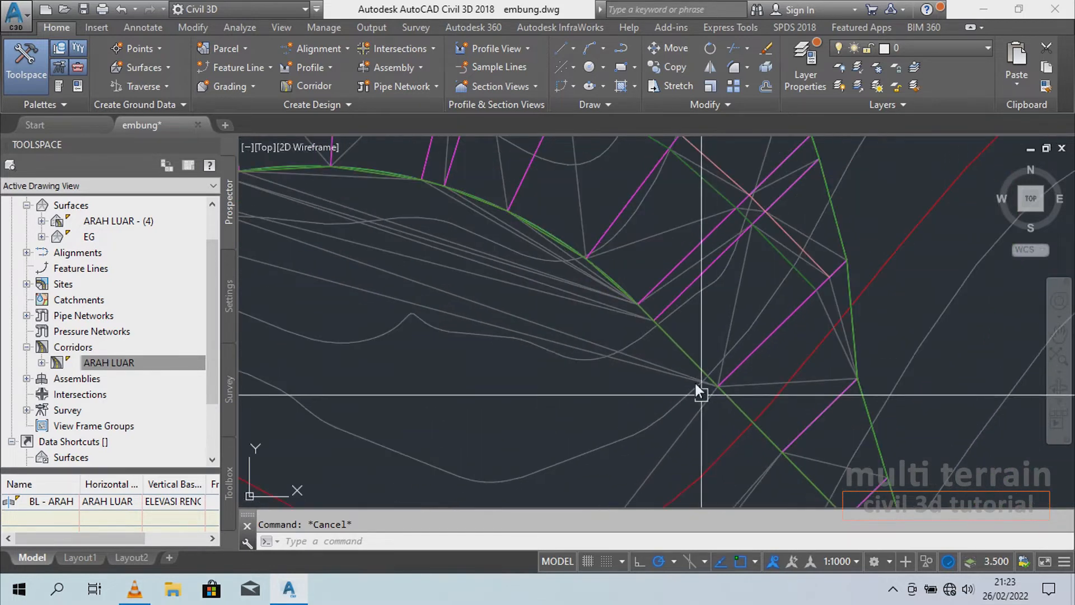
{"action": "left_click", "coordinate": [577, 276]}
{"action": "right_click", "coordinate": [577, 276]}
{"action": "mouse_move", "coordinate": [708, 375]}
{"action": "left_click", "coordinate": [740, 391]}
{"action": "left_click", "coordinate": [692, 391]}
{"action": "right_click", "coordinate": [692, 390]}
{"action": "mouse_move", "coordinate": [818, 163]}
{"action": "left_click", "coordinate": [853, 178]}
{"action": "left_click", "coordinate": [692, 390]}
{"action": "right_click", "coordinate": [692, 390]}
{"action": "mouse_move", "coordinate": [815, 131]}
{"action": "left_click", "coordinate": [857, 142]}
{"action": "scroll", "coordinate": [773, 268], "scroll_direction": "down", "scroll_amount": 5}
{"action": "key", "text": "Escape"}
{"action": "left_click", "coordinate": [737, 303]}
{"action": "scroll", "coordinate": [640, 214], "scroll_direction": "down", "scroll_amount": 8}
{"action": "scroll", "coordinate": [653, 275], "scroll_direction": "up", "scroll_amount": 2}
{"action": "middle_click_drag", "start_coordinate": [630, 255], "coordinate": [588, 236]}
{"action": "scroll", "coordinate": [629, 267], "scroll_direction": "down", "scroll_amount": 5}
{"action": "key", "text": "Escape"}
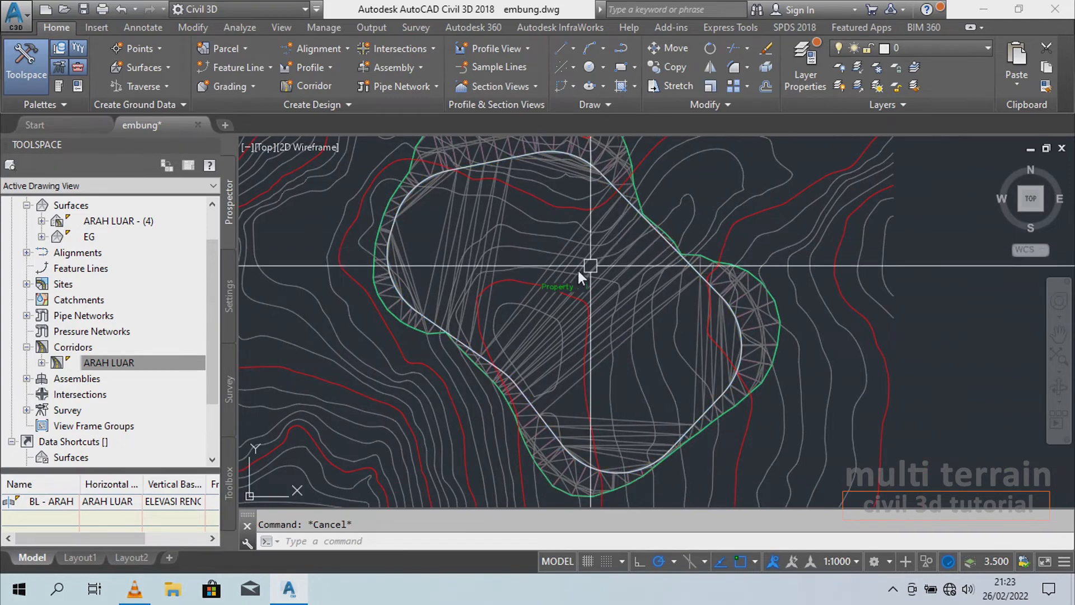
- Examine the crest width and elevation in the typical embankment cross-section, and return to the pond plan
{"action": "scroll", "coordinate": [784, 224], "scroll_direction": "up", "scroll_amount": 10}
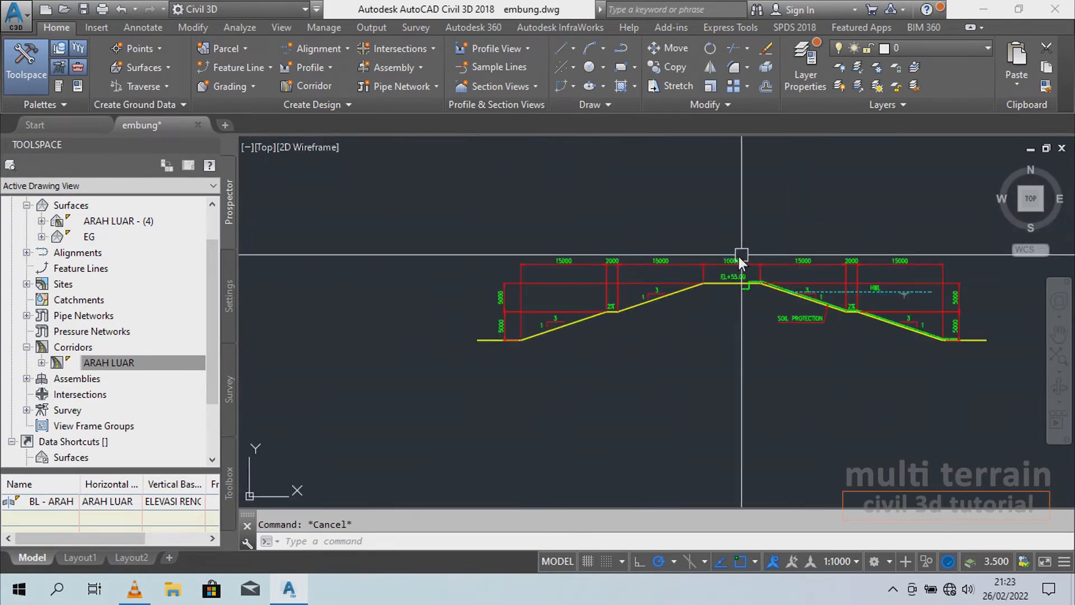
{"action": "scroll", "coordinate": [752, 277], "scroll_direction": "up", "scroll_amount": 6}
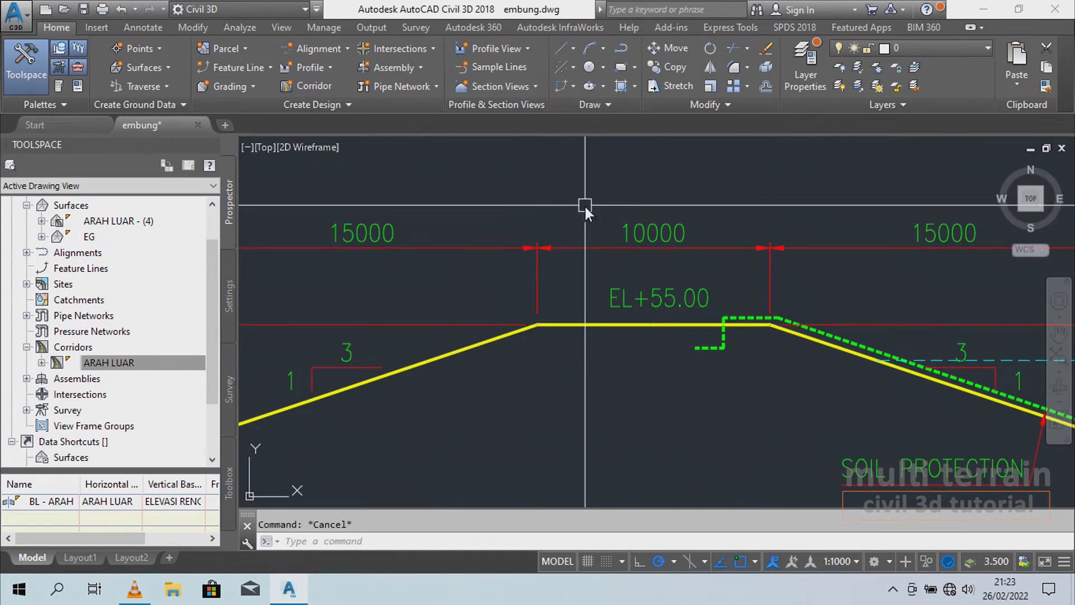
{"action": "scroll", "coordinate": [761, 264], "scroll_direction": "down", "scroll_amount": 7}
{"action": "middle_click_drag", "start_coordinate": [436, 271], "coordinate": [873, 292]}
{"action": "middle_click_drag", "start_coordinate": [666, 301], "coordinate": [927, 284]}
{"action": "scroll", "coordinate": [923, 285], "scroll_direction": "down", "scroll_amount": 4}
{"action": "mouse_move", "coordinate": [509, 366]}
{"action": "middle_mouse_down"}
{"action": "mouse_move", "coordinate": [784, 338]}
{"action": "mouse_move", "coordinate": [554, 280]}
{"action": "mouse_move", "coordinate": [626, 280]}
{"action": "middle_mouse_up"}
{"action": "scroll", "coordinate": [606, 247], "scroll_direction": "up", "scroll_amount": 4}
{"action": "scroll", "coordinate": [607, 240], "scroll_direction": "down", "scroll_amount": 2}
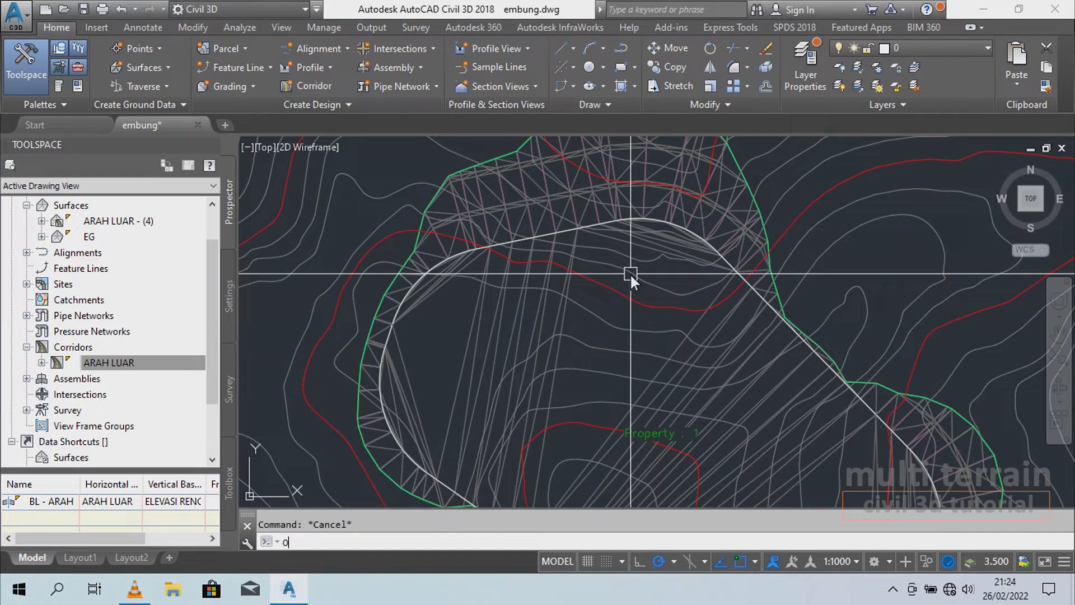
- Offset the white crest polyline 10 m toward the inside of the pond
{"action": "type", "text": "o"}
{"action": "key", "text": "Return"}
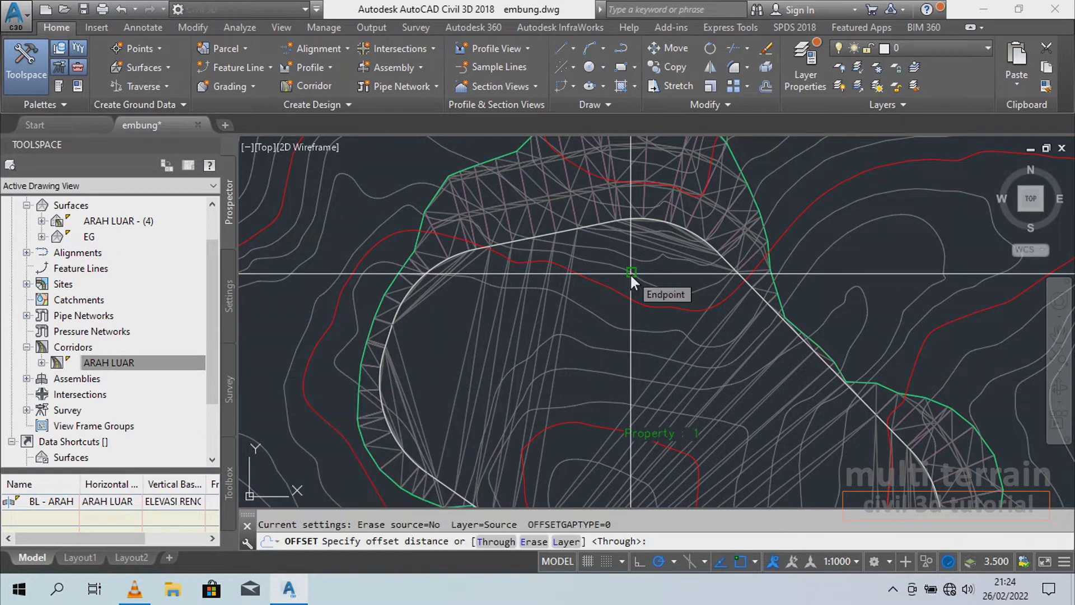
{"action": "type", "text": "10"}
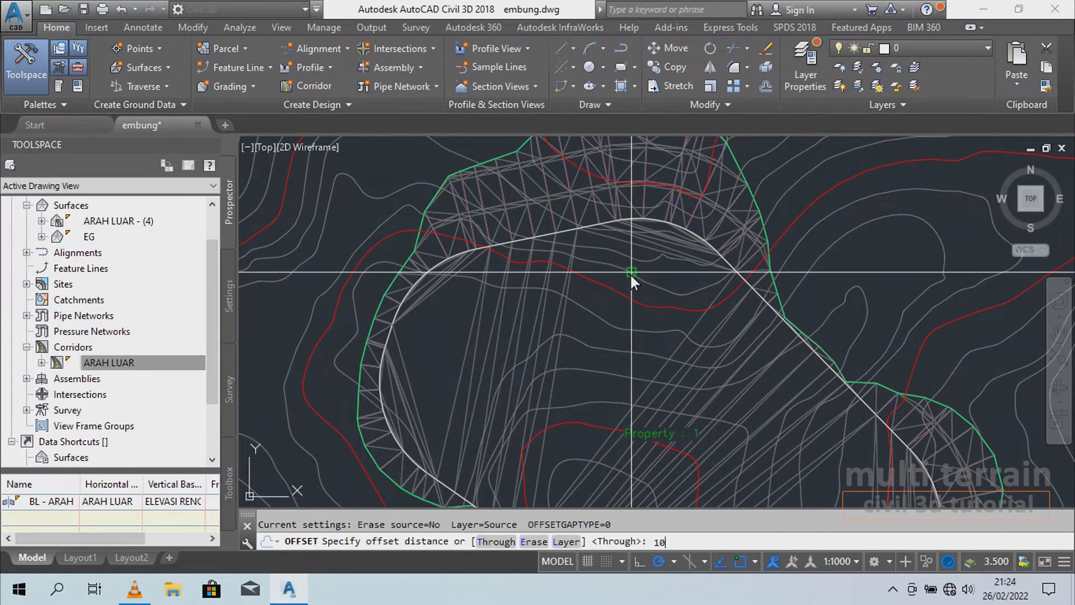
{"action": "key", "text": "Return"}
{"action": "scroll", "coordinate": [605, 219], "scroll_direction": "up", "scroll_amount": 3}
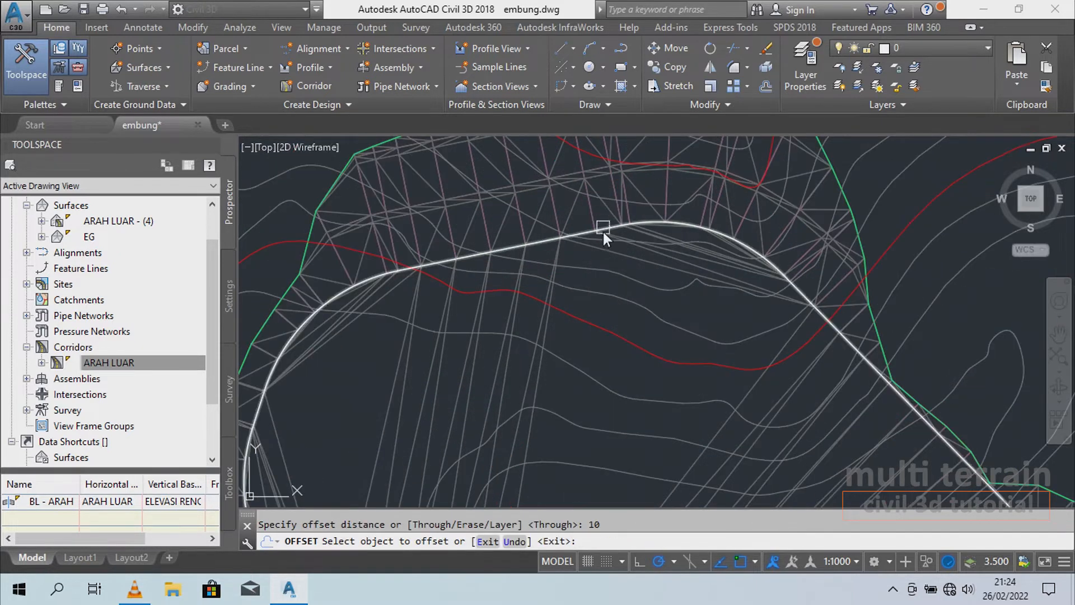
{"action": "left_click", "coordinate": [603, 231]}
{"action": "scroll", "coordinate": [627, 296], "scroll_direction": "up", "scroll_amount": 5}
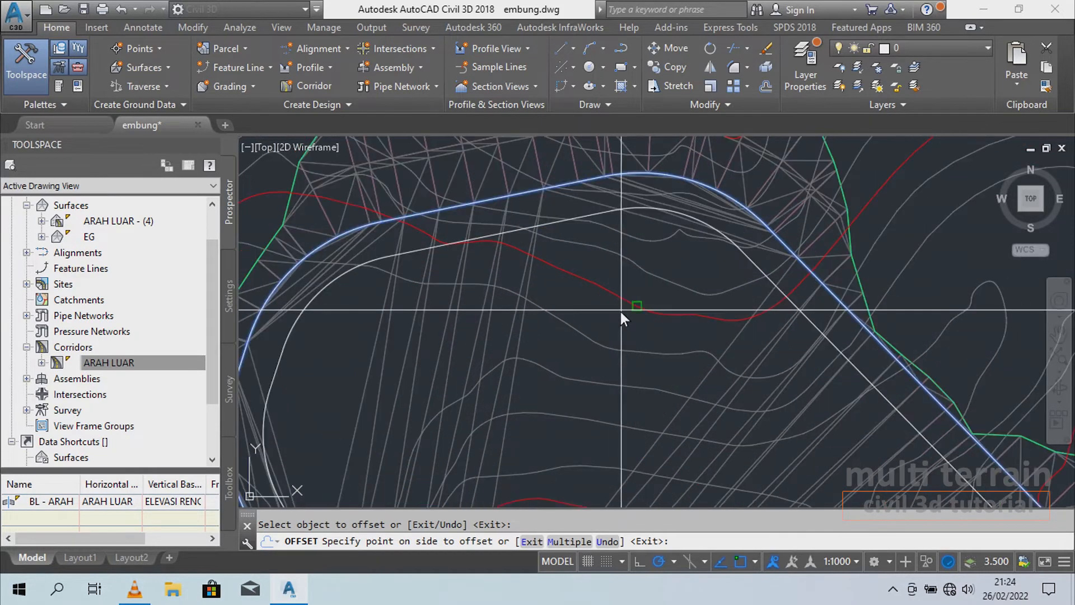
{"action": "left_click", "coordinate": [587, 309]}
{"action": "scroll", "coordinate": [616, 312], "scroll_direction": "down", "scroll_amount": 5}
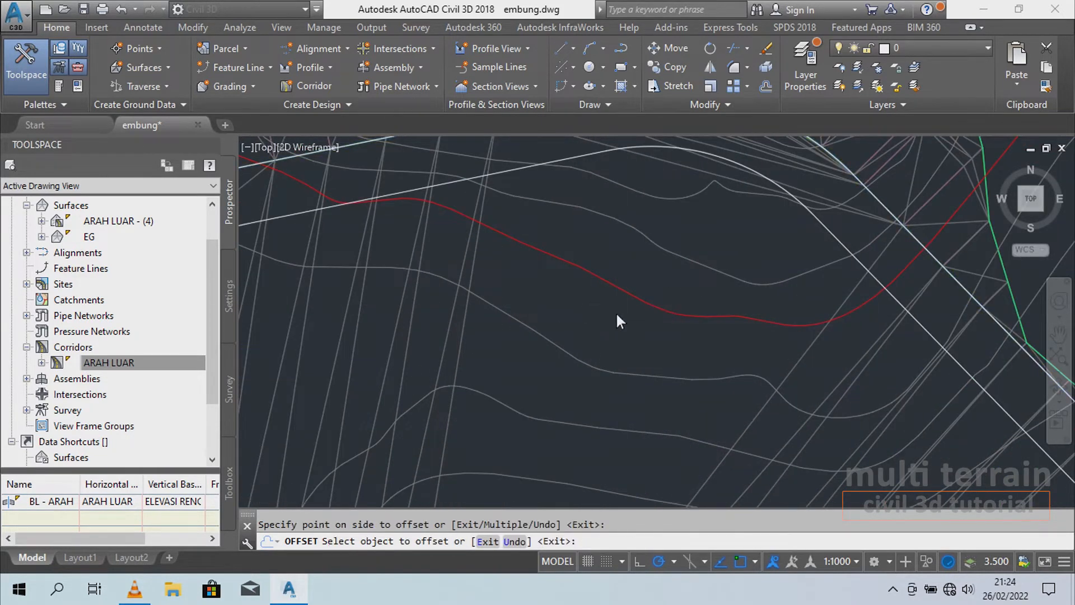
{"action": "key", "text": "Return"}
{"action": "key", "text": "Escape"}
- Delete the original outer crest polyline, keeping only its inward offset copy
{"action": "scroll", "coordinate": [576, 235], "scroll_direction": "up", "scroll_amount": 4}
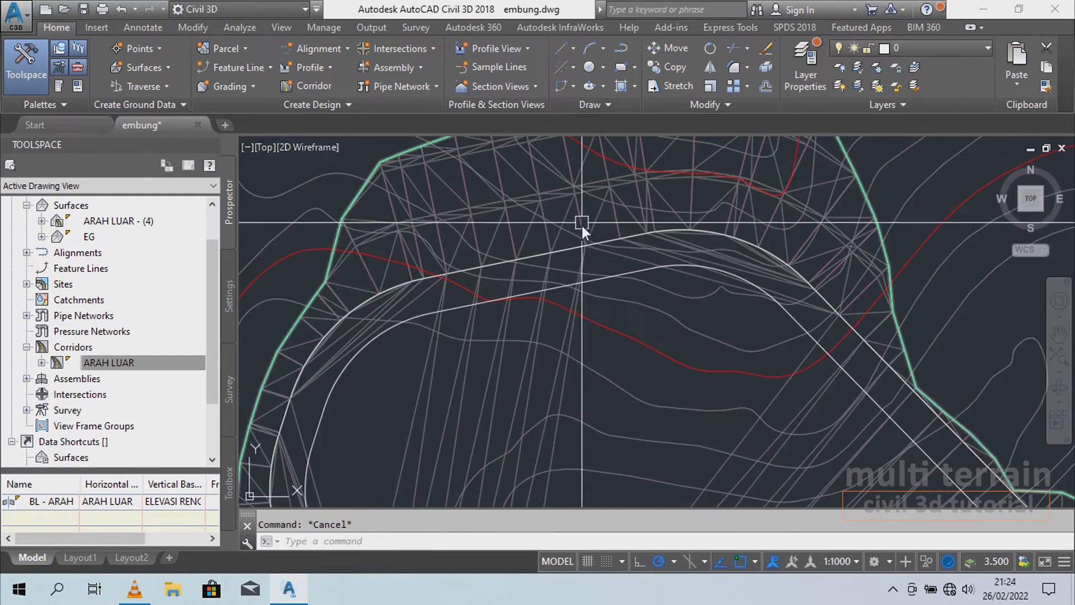
{"action": "left_click", "coordinate": [573, 245]}
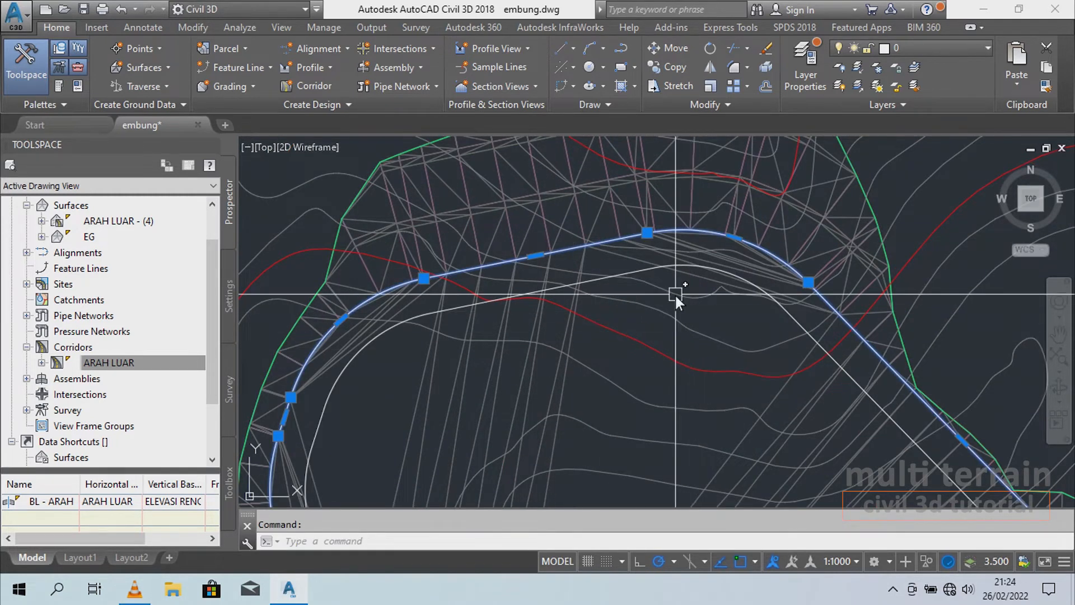
{"action": "key", "text": "Delete"}
{"action": "key", "text": "Escape"}
{"action": "scroll", "coordinate": [466, 218], "scroll_direction": "down", "scroll_amount": 4}
{"action": "middle_click_drag", "start_coordinate": [612, 342], "coordinate": [573, 300]}
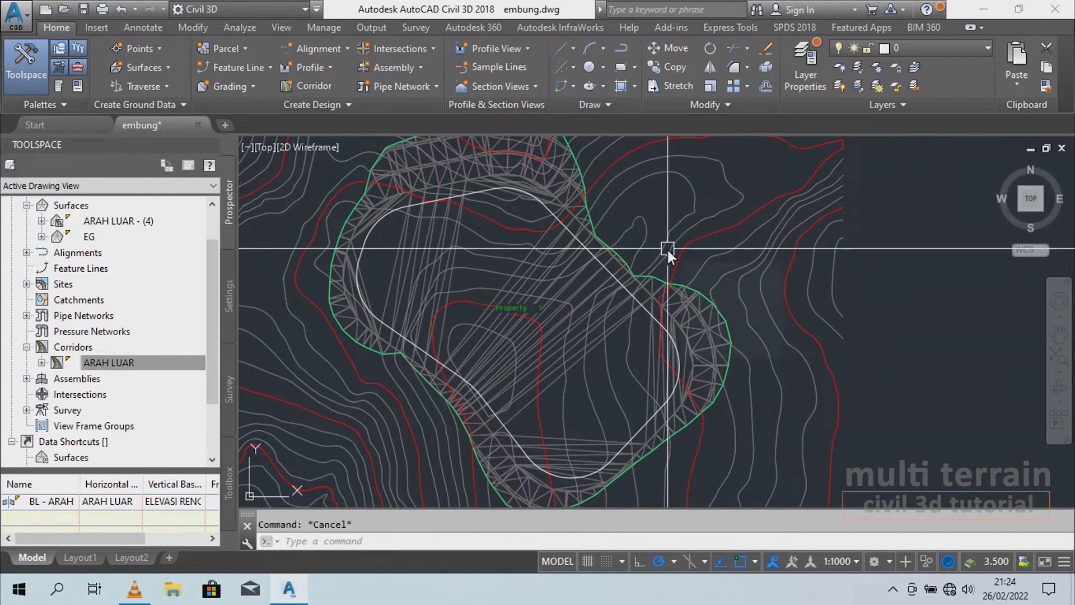
- Start creating a feature line from the inner offset polyline and add a new site named ARAH DALAM for it
{"action": "mouse_move", "coordinate": [667, 248]}
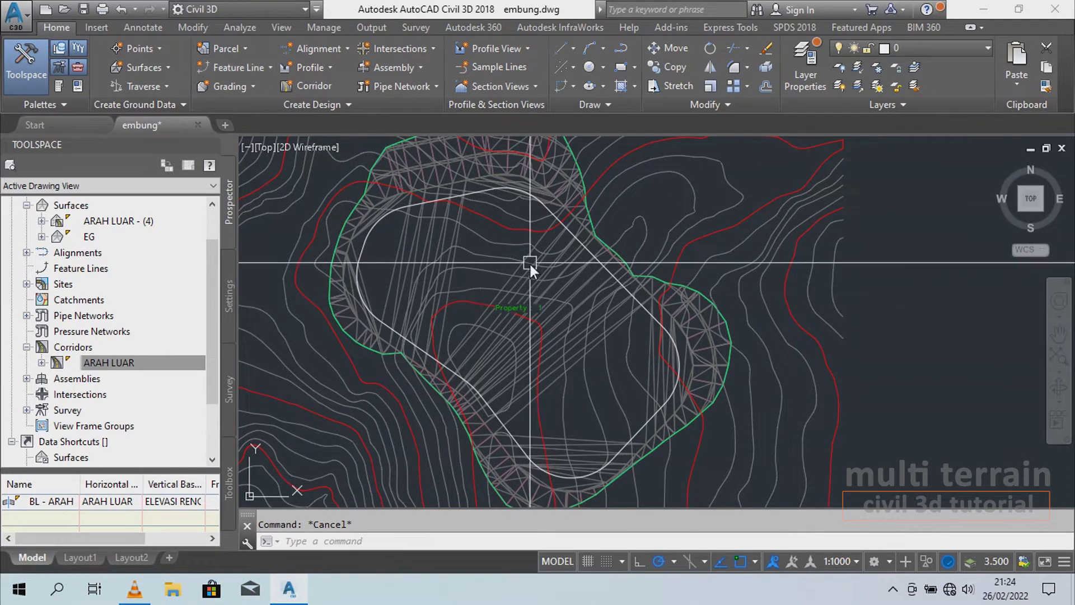
{"action": "left_click", "coordinate": [264, 70]}
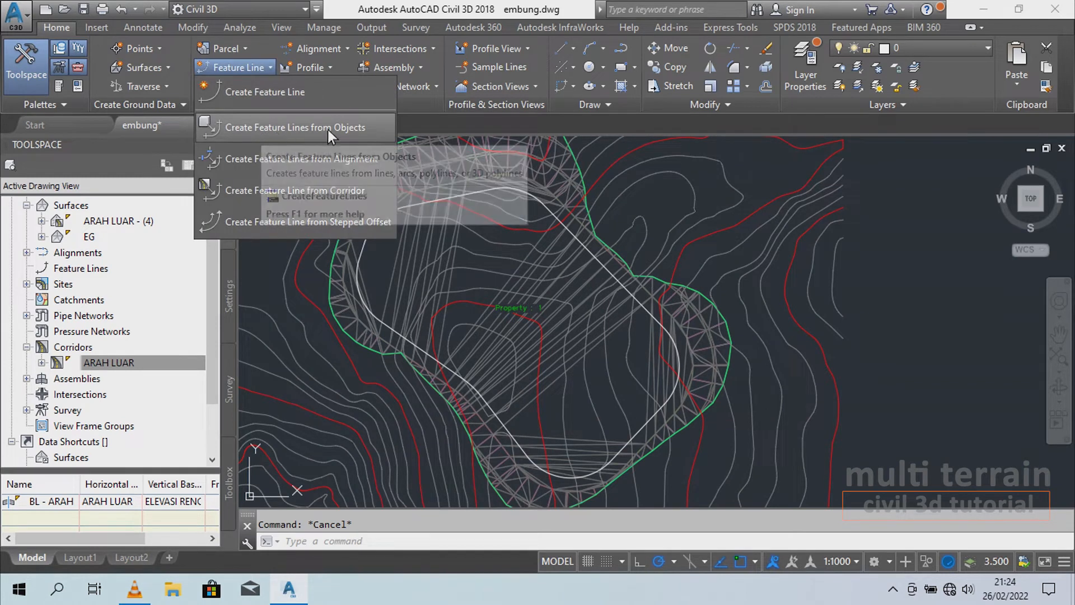
{"action": "left_click", "coordinate": [348, 129]}
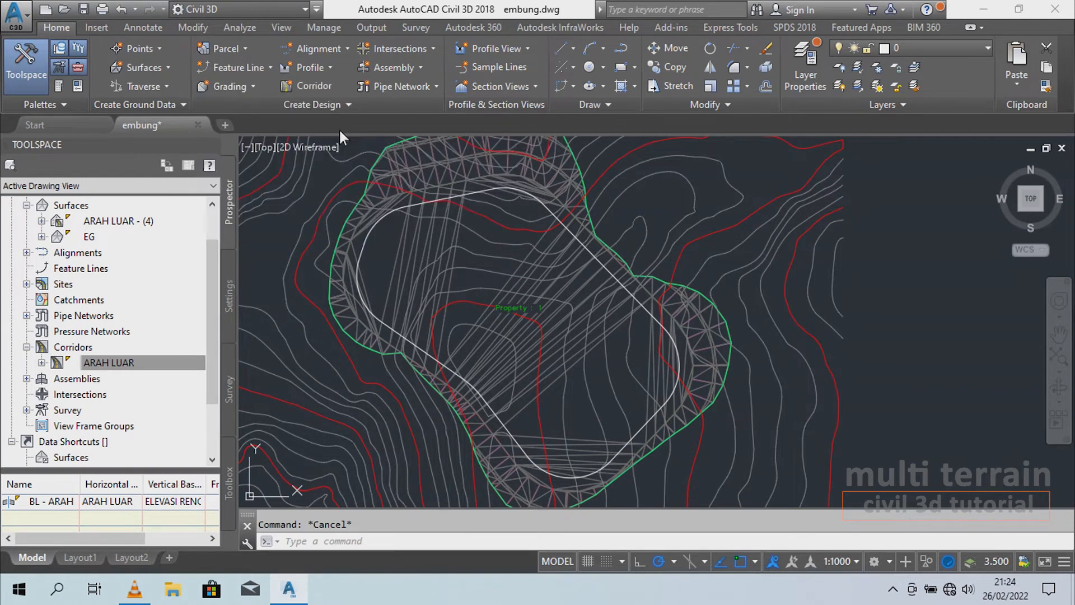
{"action": "left_click", "coordinate": [559, 227]}
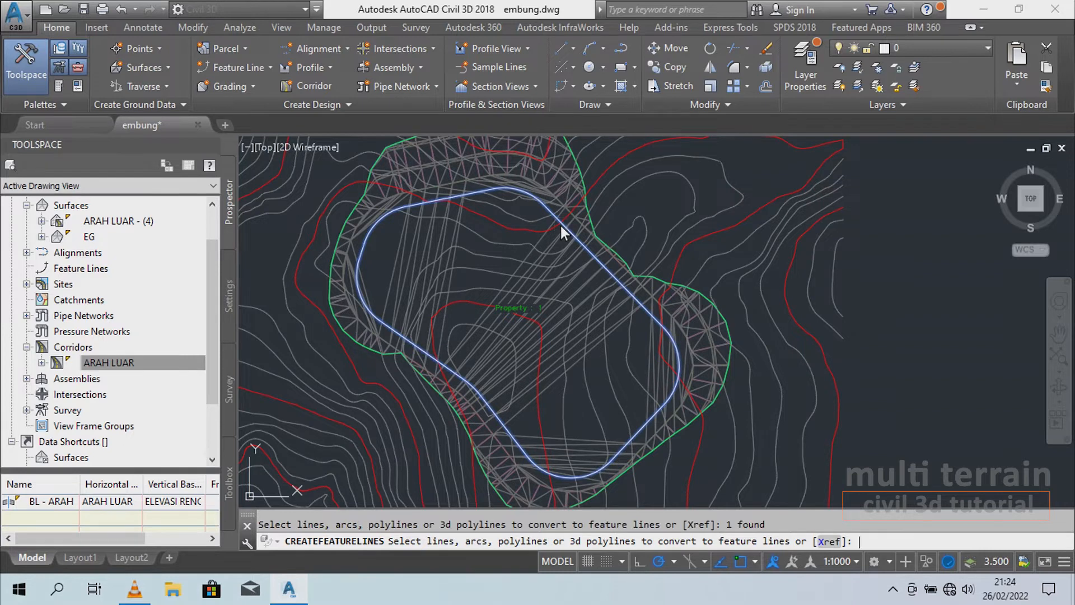
{"action": "key", "text": "Return"}
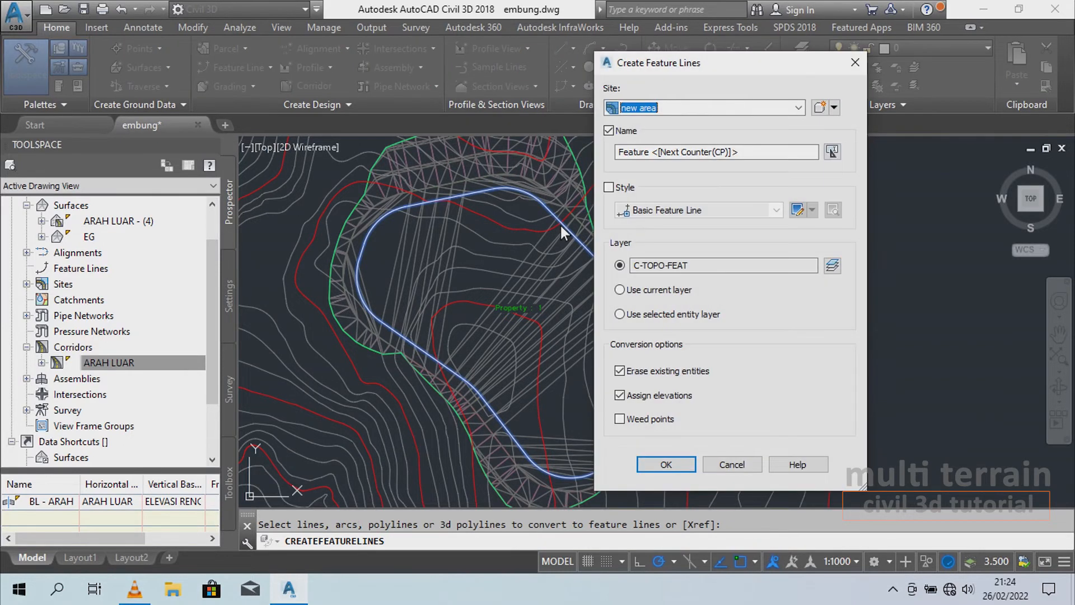
{"action": "left_click", "coordinate": [751, 106]}
{"action": "left_click", "coordinate": [751, 91]}
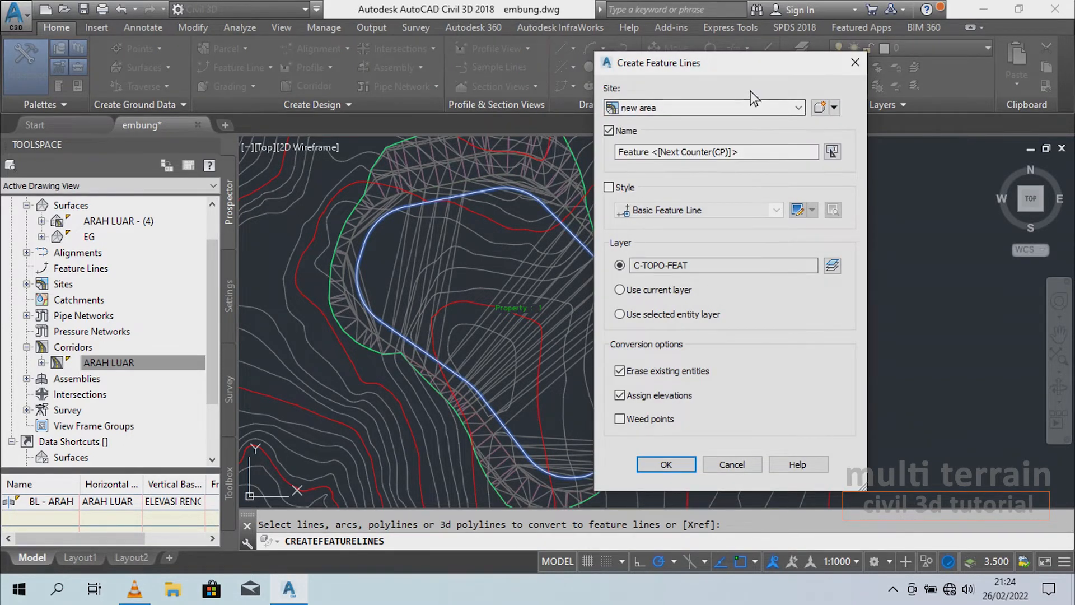
{"action": "left_click", "coordinate": [820, 107]}
{"action": "left_click_drag", "start_coordinate": [347, 172], "coordinate": [252, 173]}
{"action": "type", "text": "ARAH DALAM"}
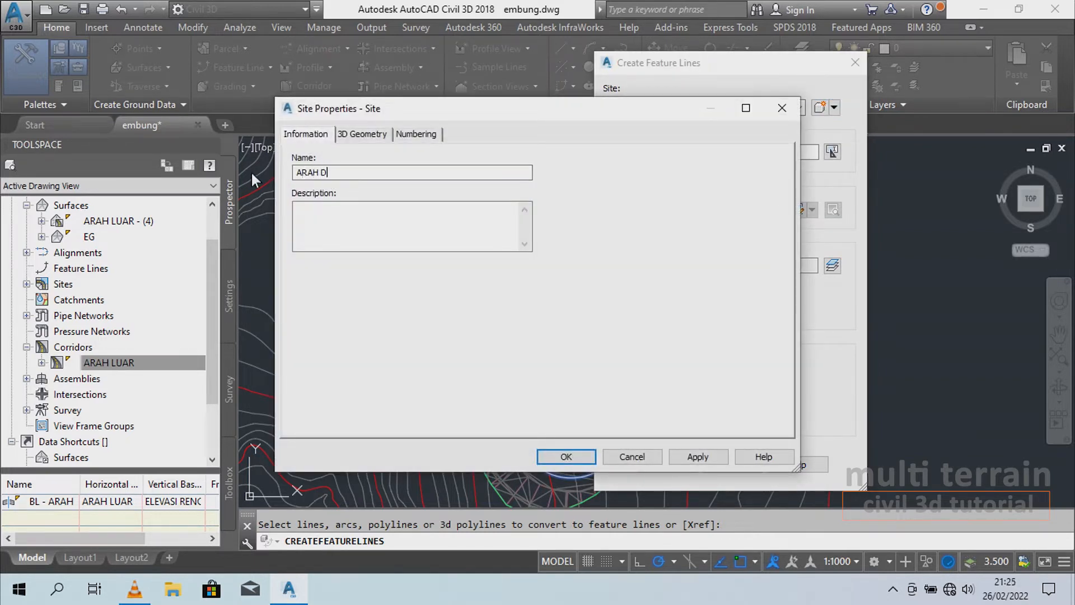
{"action": "left_click", "coordinate": [565, 456]}
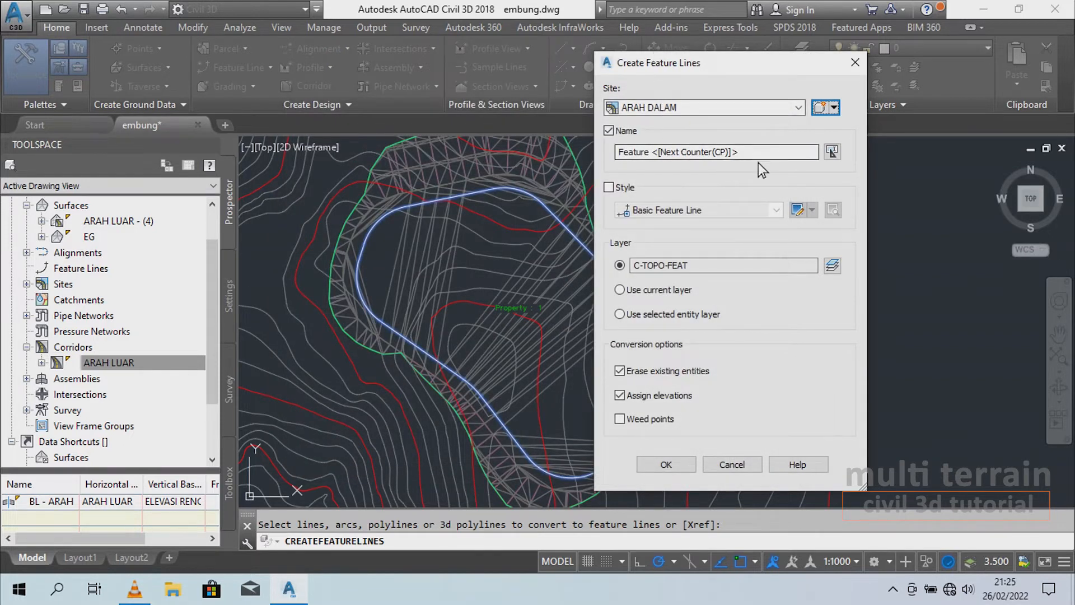
- Name the feature line ARAH DALAM and create it at an elevation of 55 m
{"action": "left_click_drag", "start_coordinate": [766, 151], "coordinate": [609, 153]}
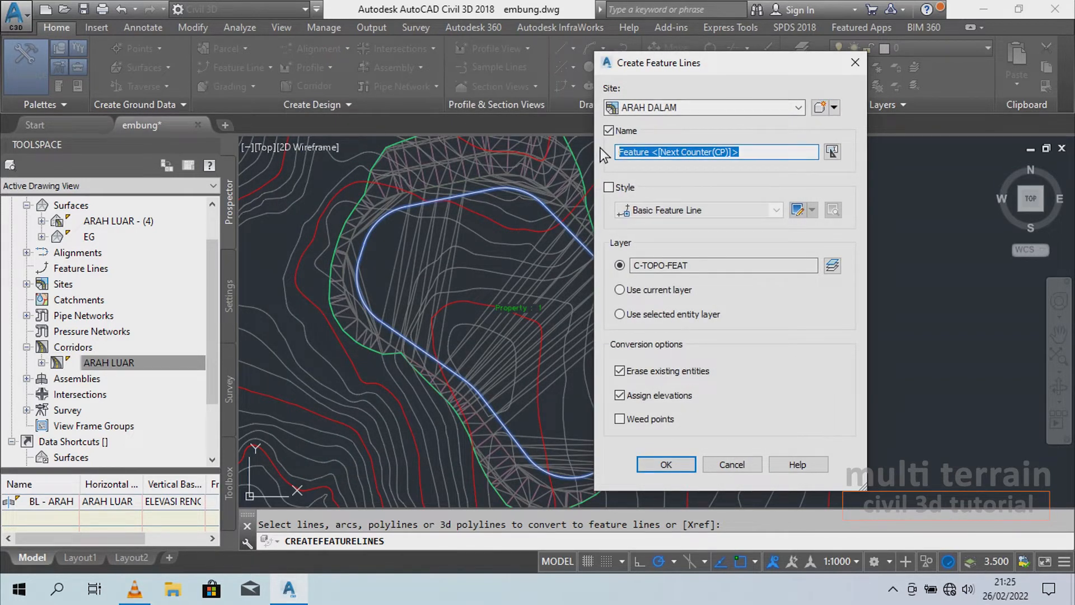
{"action": "type", "text": "ARAH DALAM"}
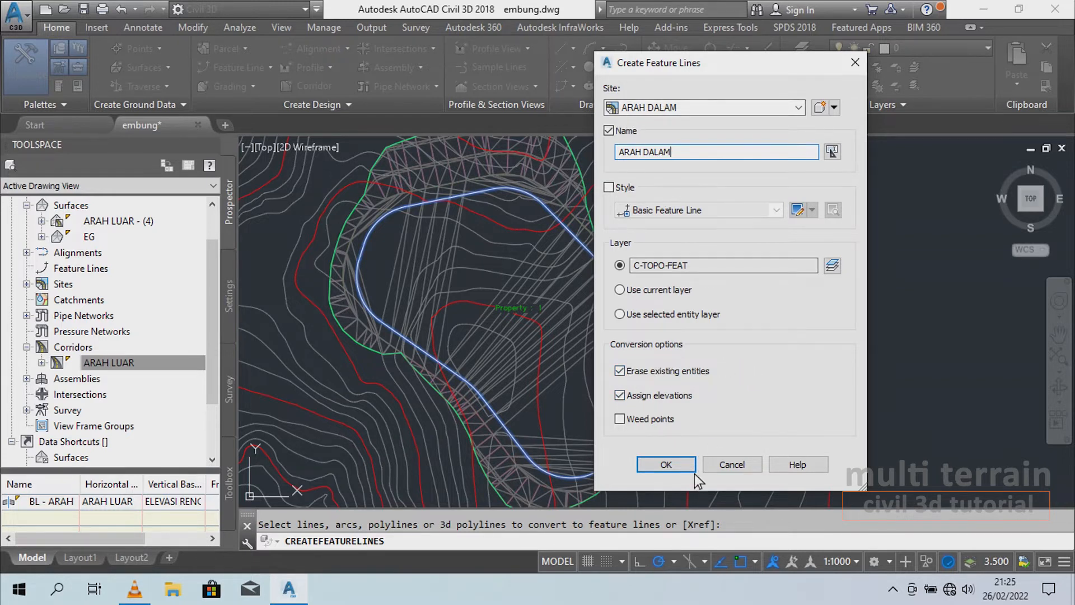
{"action": "left_click", "coordinate": [682, 465]}
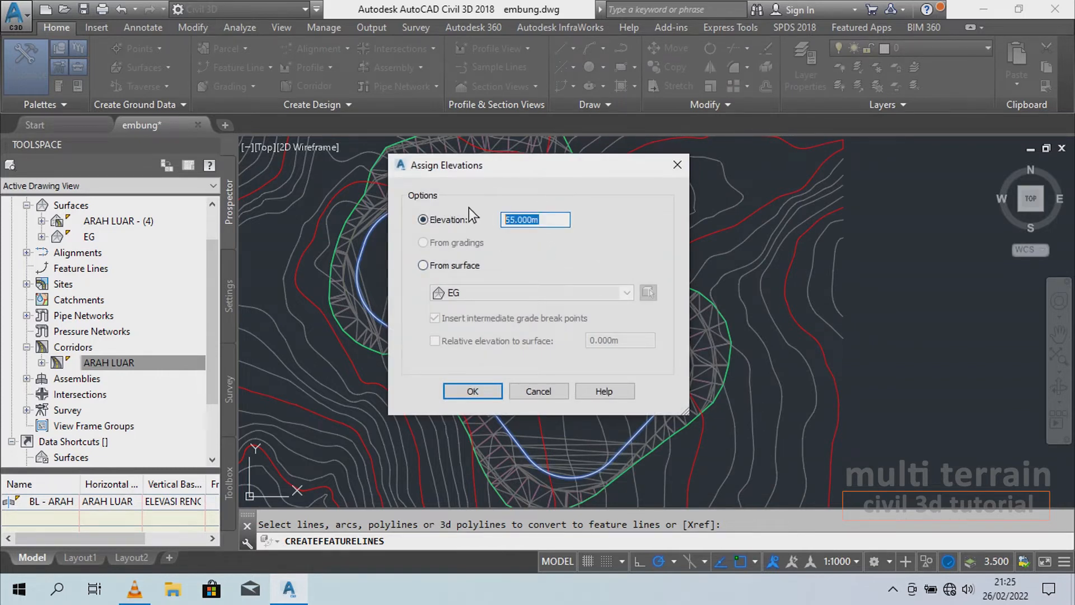
{"action": "type", "text": "55"}
{"action": "left_click", "coordinate": [489, 388]}
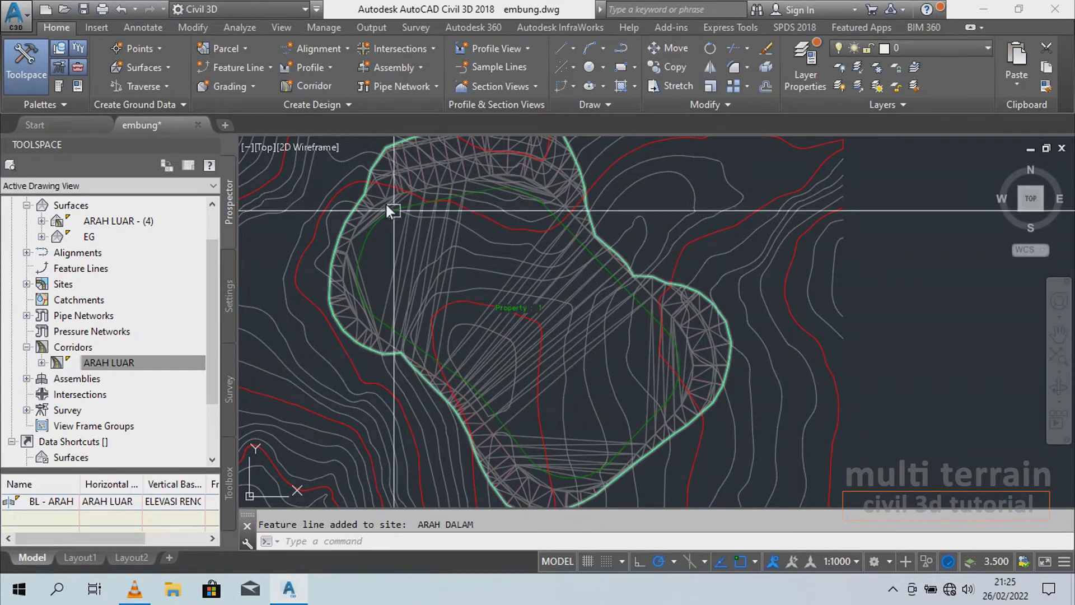
{"action": "middle_click_drag", "start_coordinate": [386, 221], "coordinate": [424, 223]}
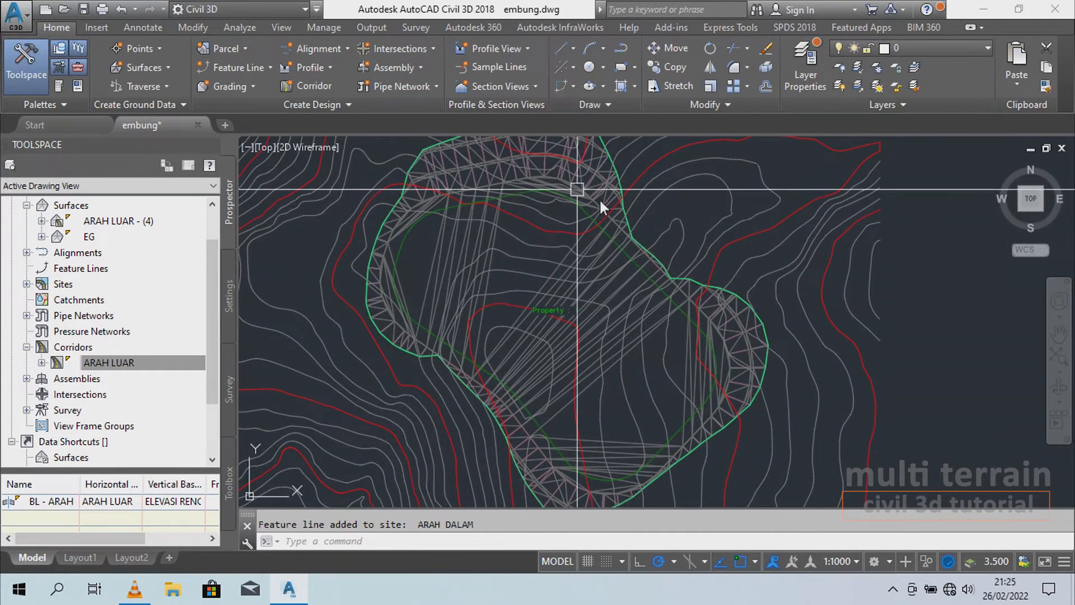
{"action": "key", "text": "Escape"}
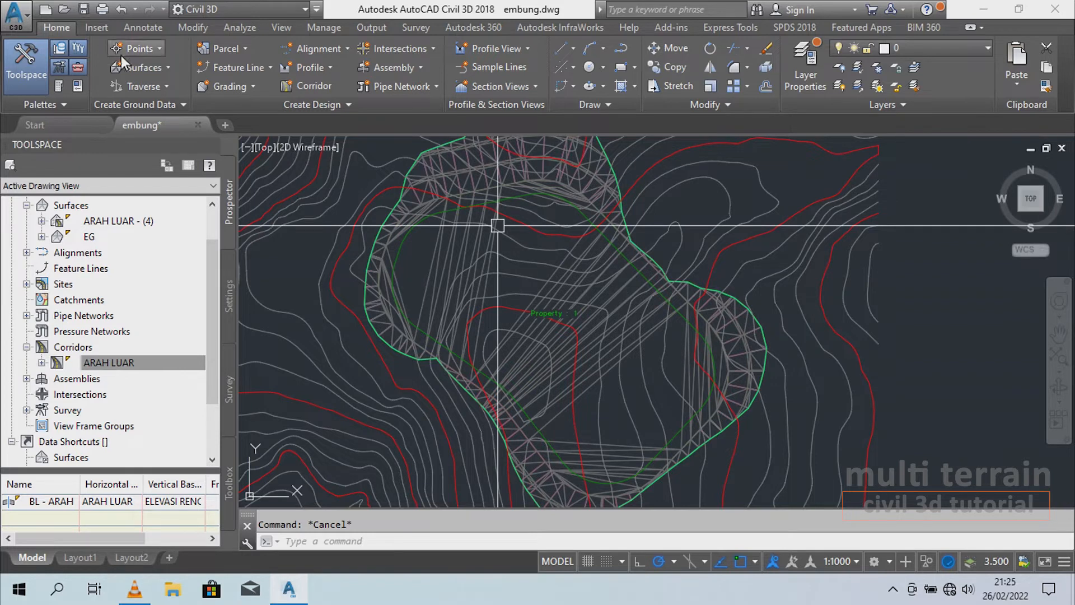
- Open the Grading Creation Tools and start a new grading group in the ARAH DALAM site
{"action": "left_click", "coordinate": [241, 88]}
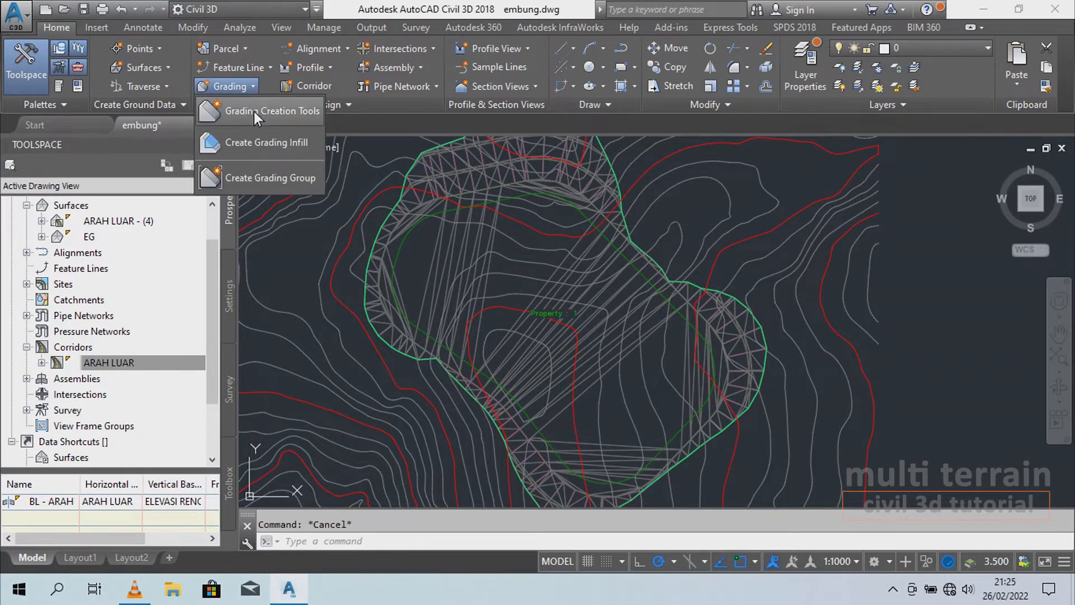
{"action": "left_click", "coordinate": [256, 112]}
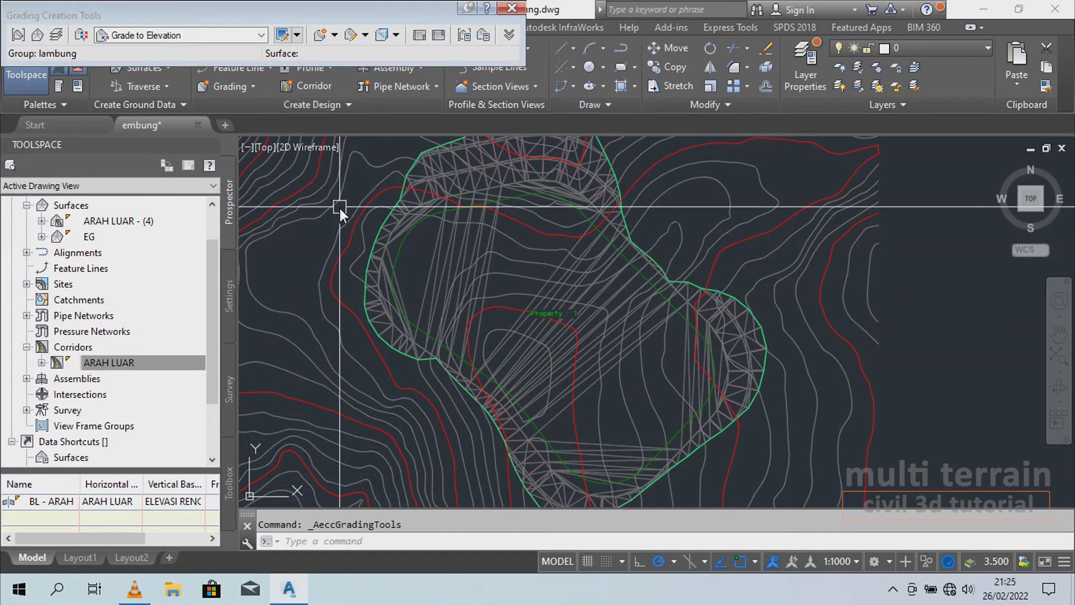
{"action": "left_click", "coordinate": [18, 35]}
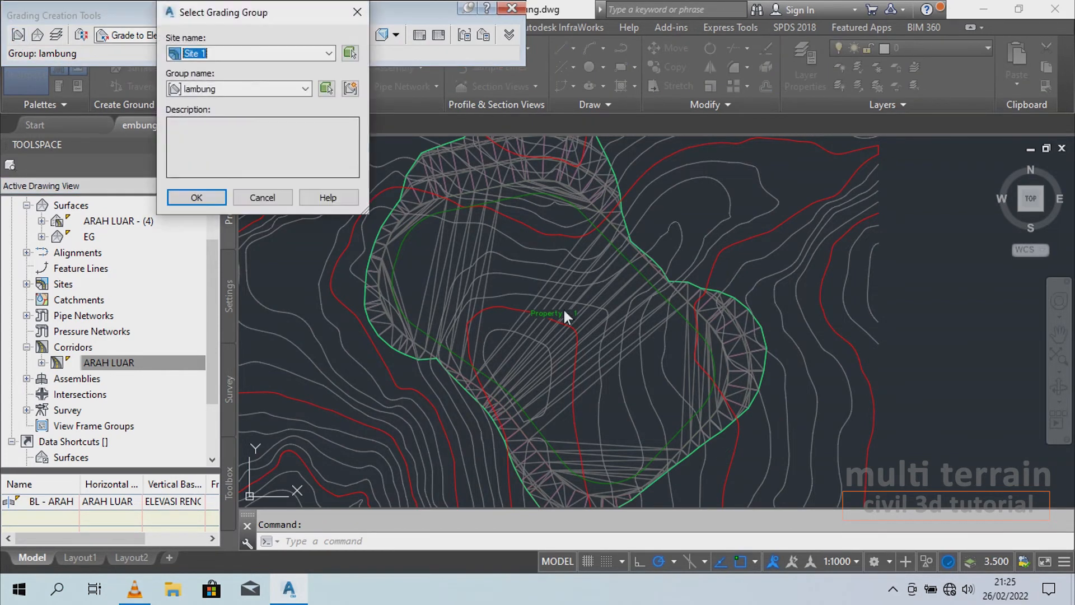
{"action": "left_click", "coordinate": [249, 51]}
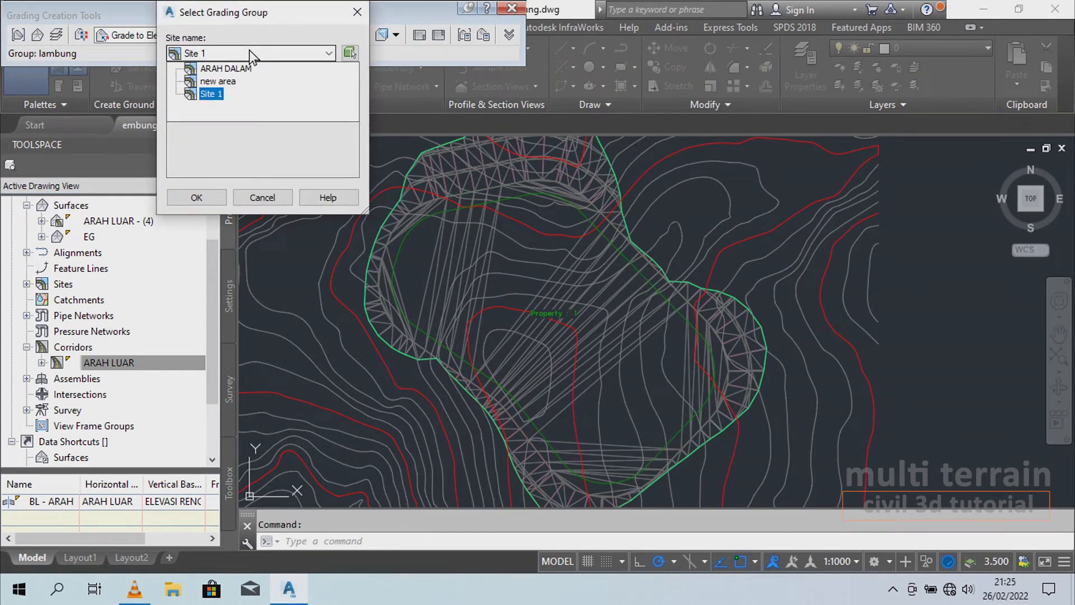
{"action": "left_click", "coordinate": [246, 67]}
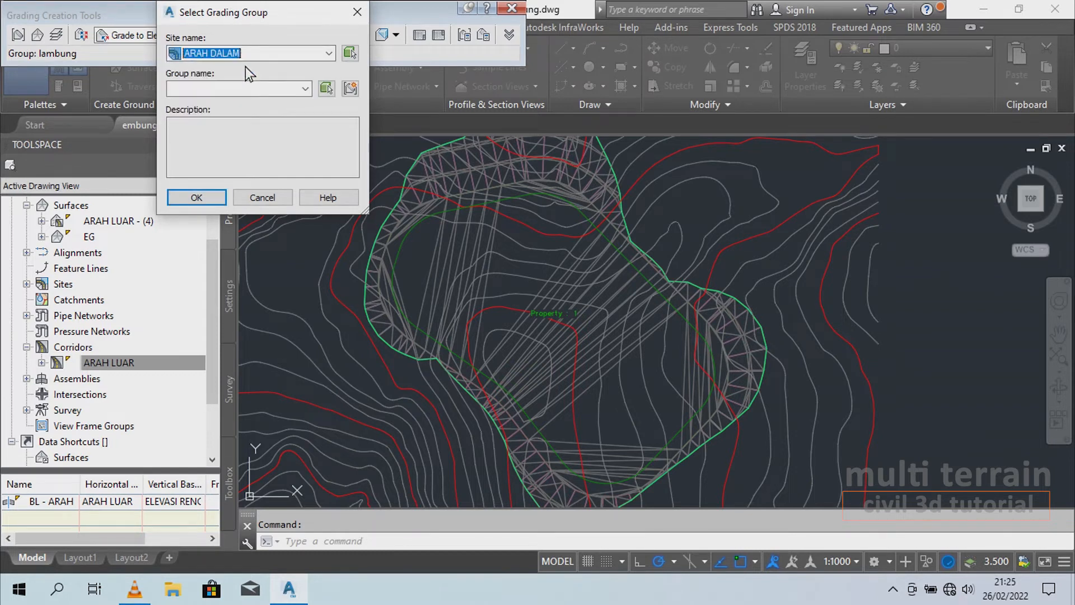
{"action": "left_click", "coordinate": [350, 88]}
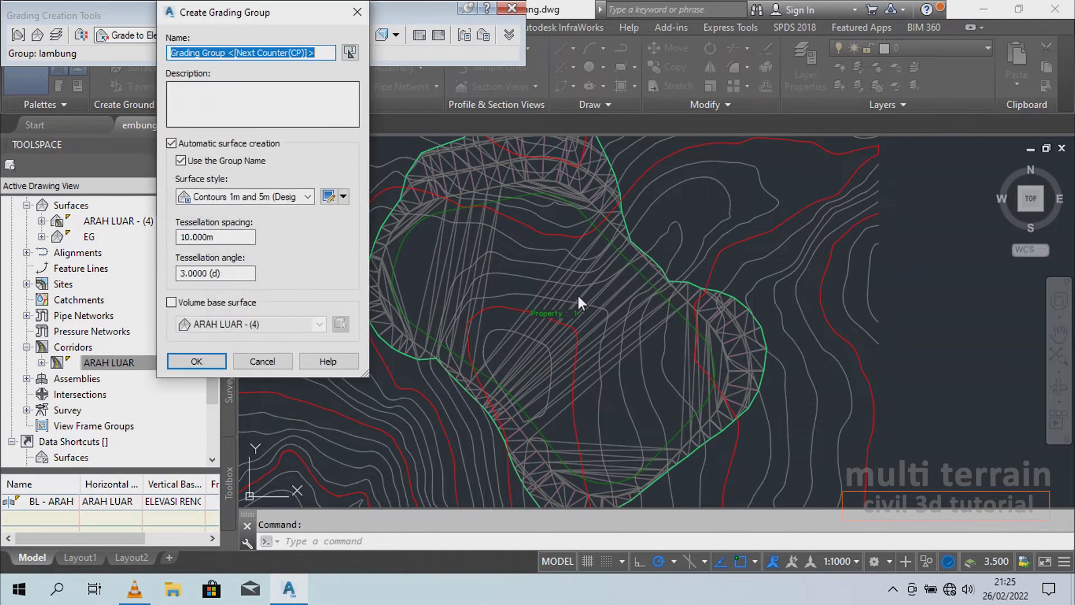
- Name the grading group ARAH DALAM, set EG as its volume base surface, and create the group with its automatic TIN surface
{"action": "type", "text": "ARAH DALAM"}
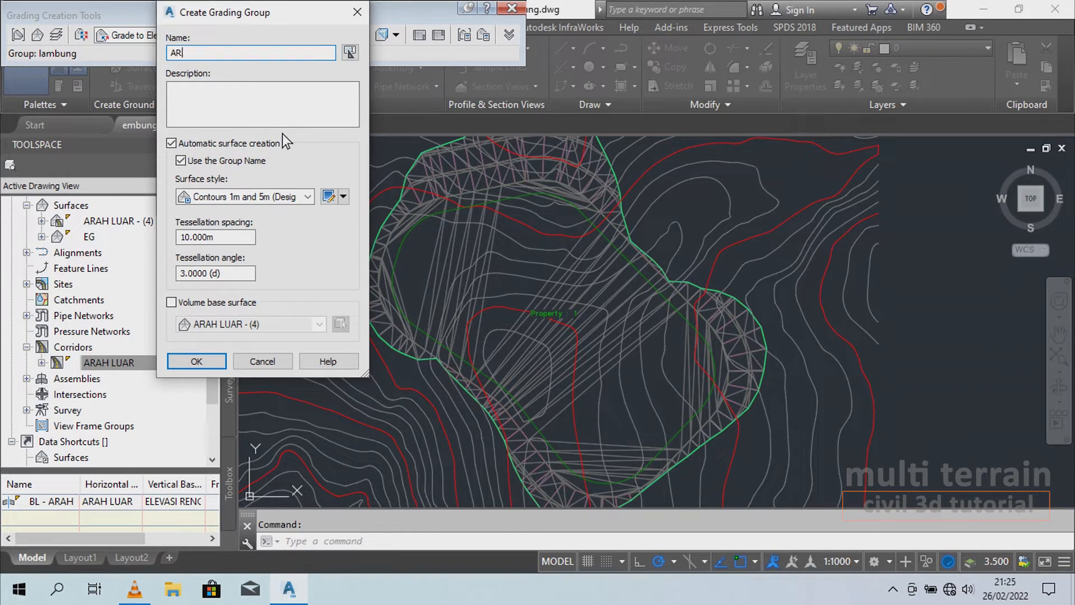
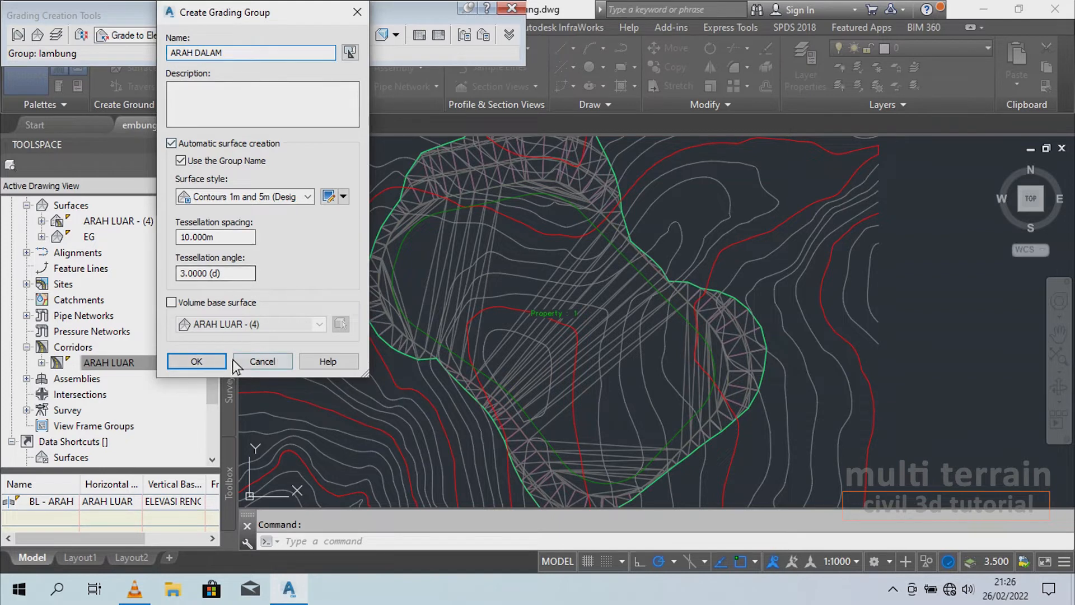
{"action": "left_click", "coordinate": [180, 304]}
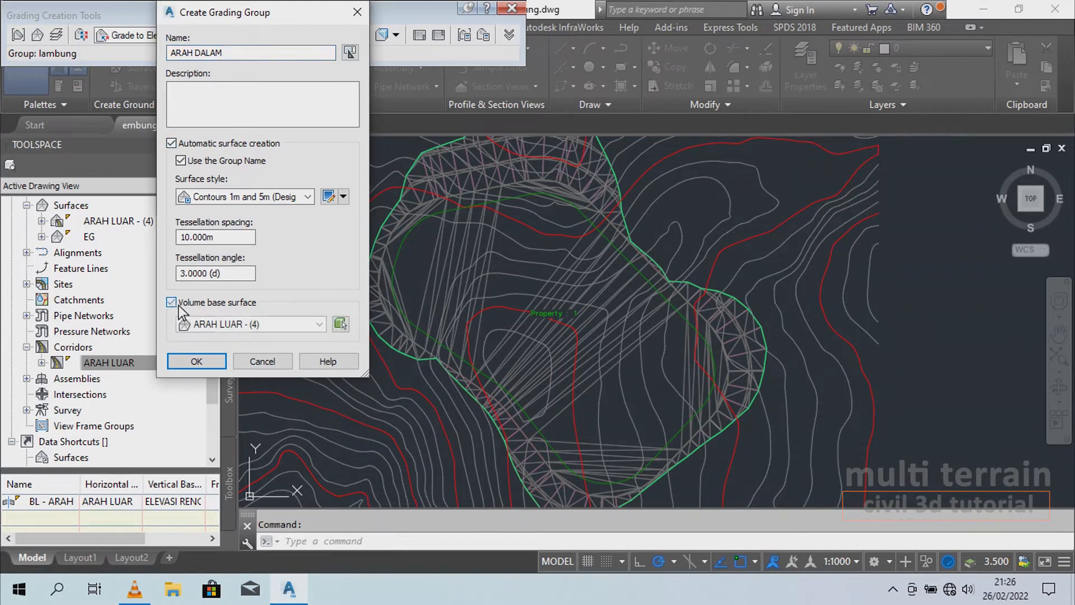
{"action": "left_click", "coordinate": [261, 328]}
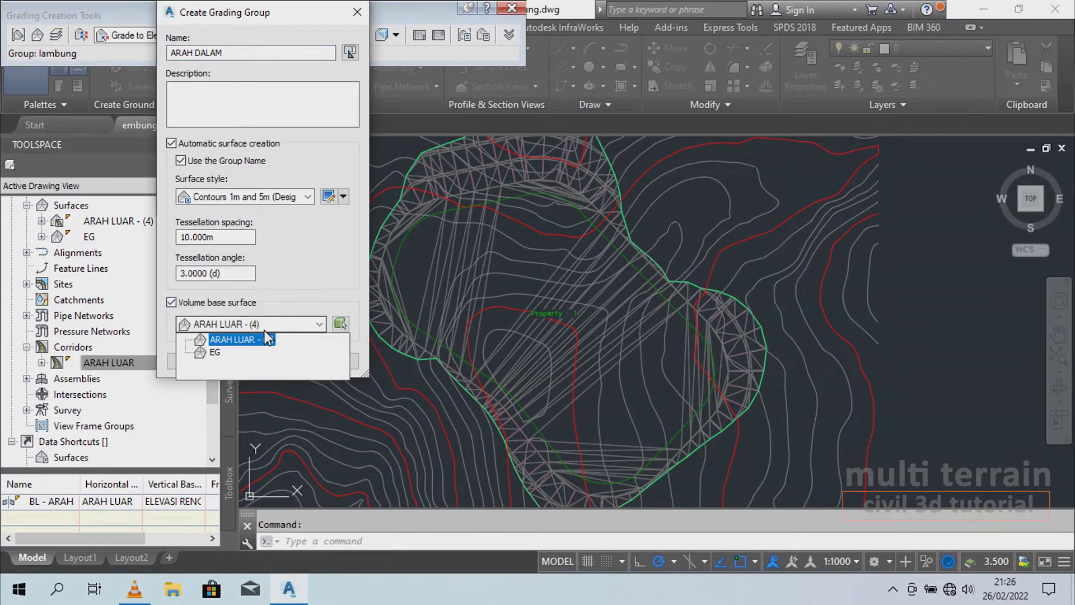
{"action": "left_click", "coordinate": [221, 349]}
{"action": "left_click", "coordinate": [196, 361]}
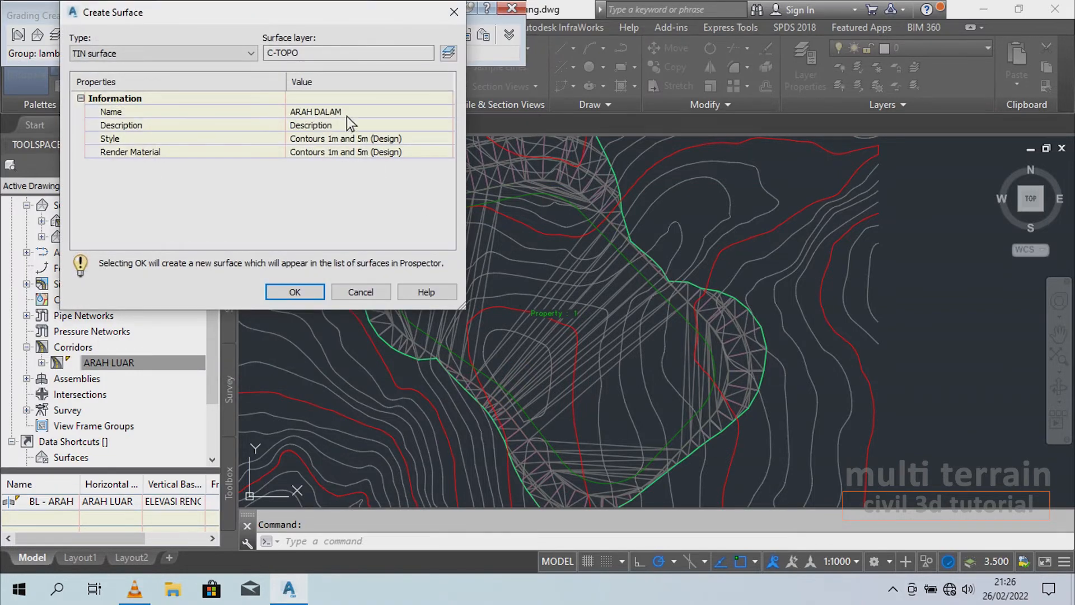
{"action": "left_click", "coordinate": [306, 291]}
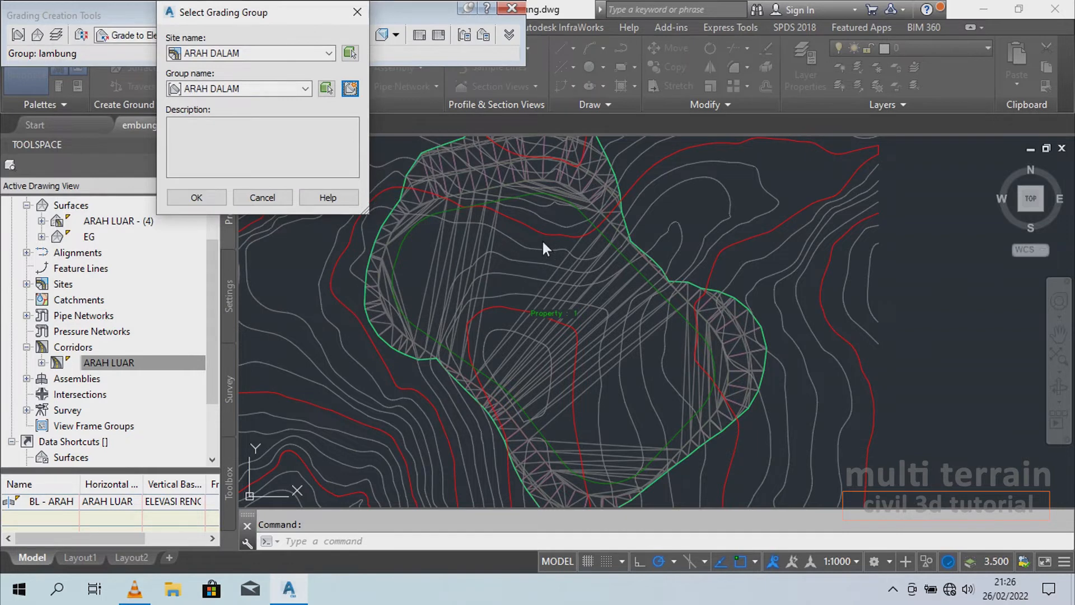
{"action": "left_click", "coordinate": [198, 198]}
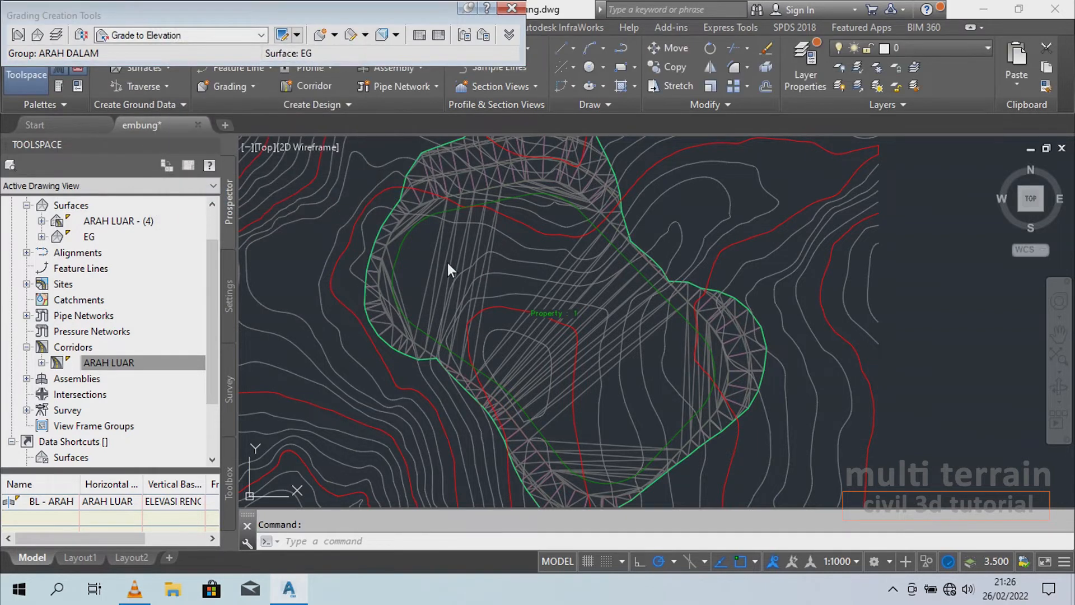
- Set the grading criteria to Grade to Elevation and create an infill inside the inner ARAH DALAM feature line
{"action": "left_click", "coordinate": [216, 35]}
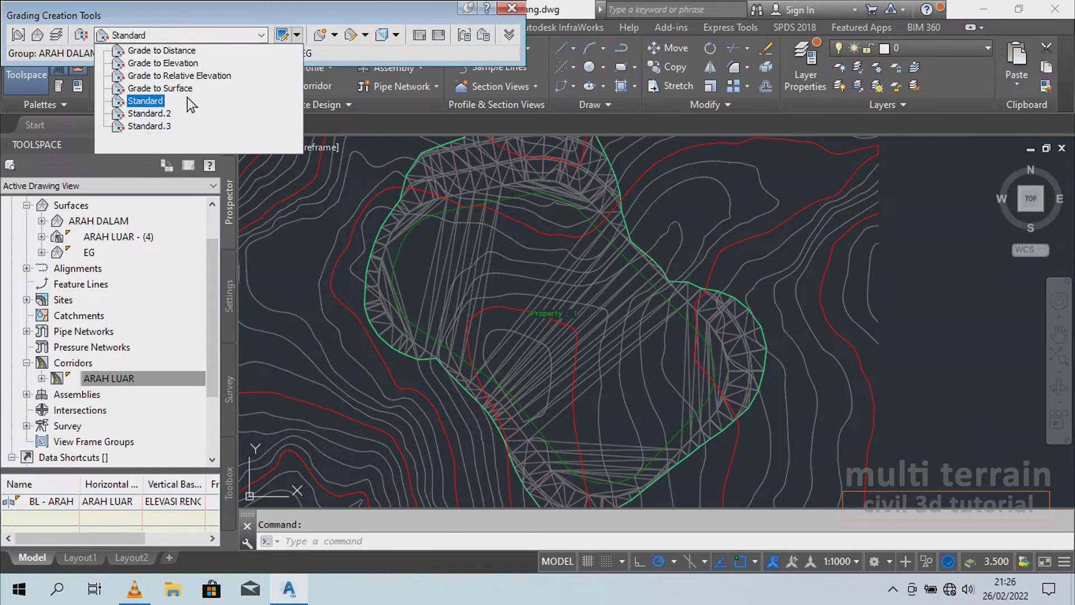
{"action": "left_click", "coordinate": [191, 57]}
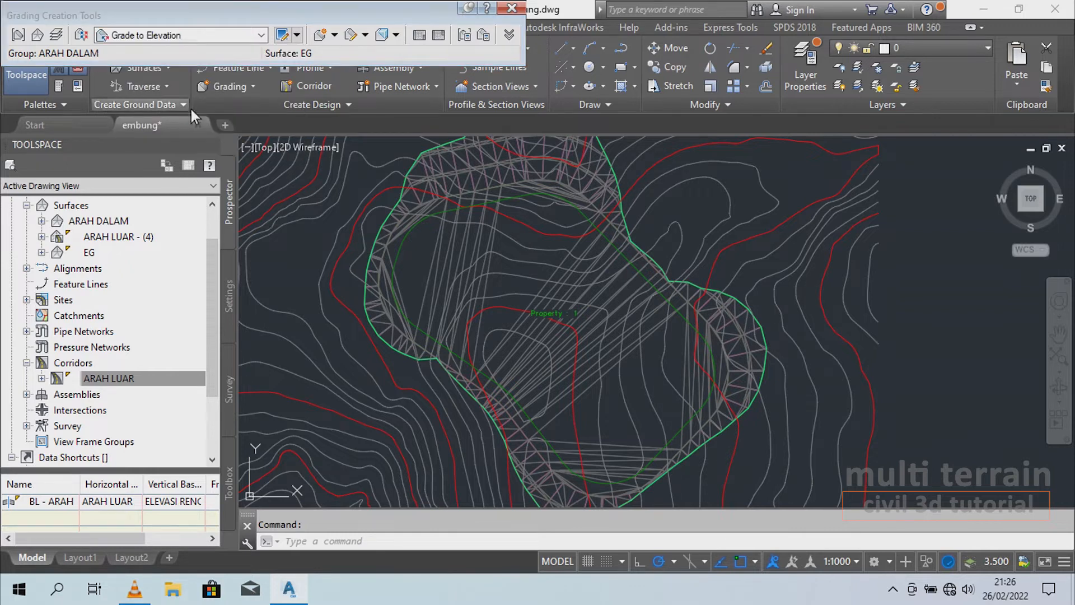
{"action": "left_click", "coordinate": [336, 36]}
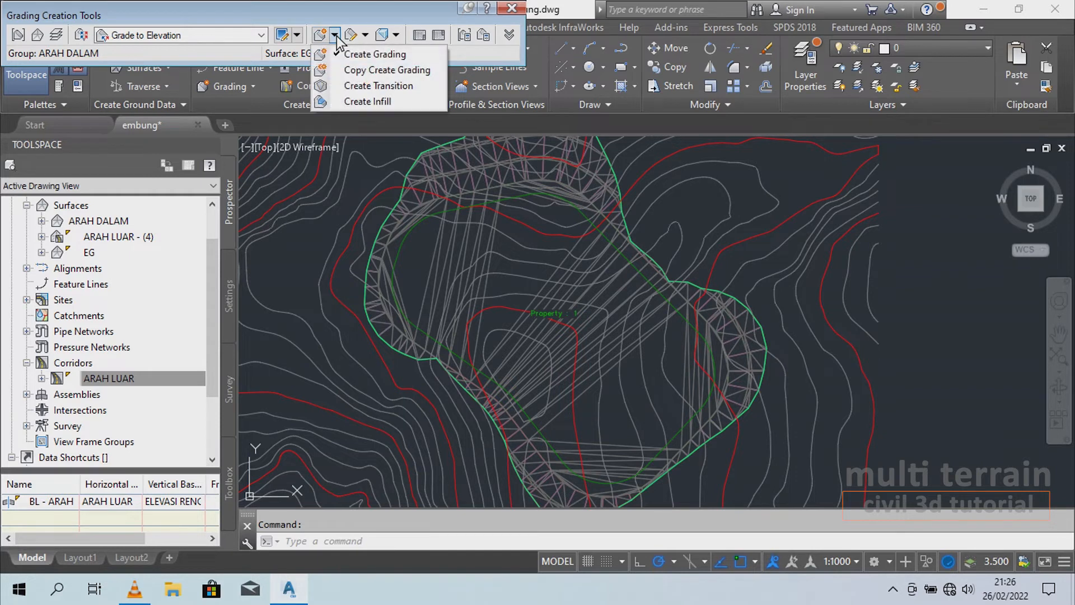
{"action": "left_click", "coordinate": [368, 103]}
{"action": "left_click", "coordinate": [520, 273]}
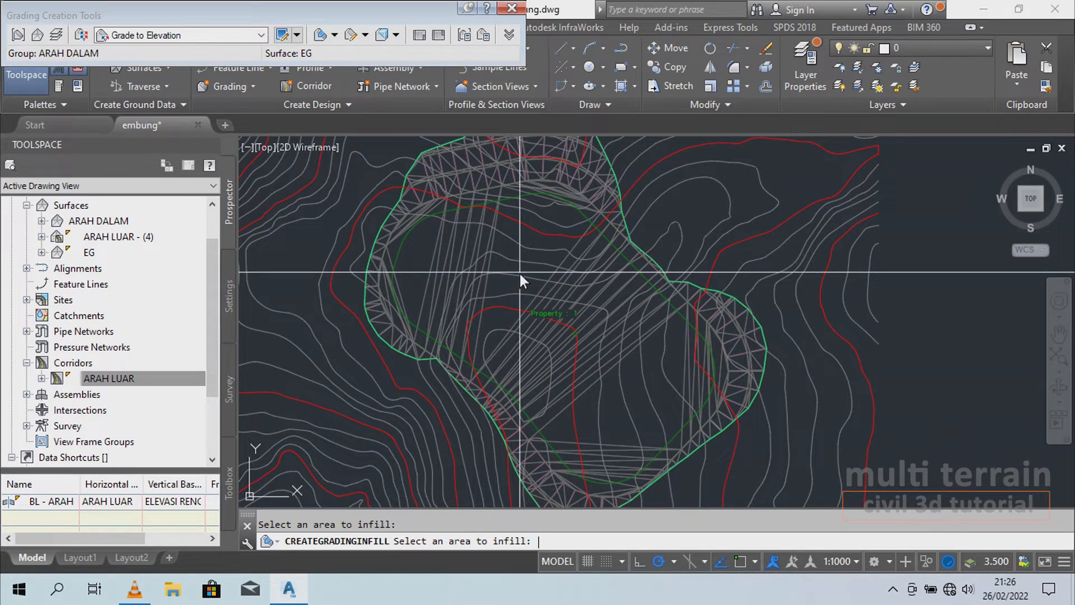
{"action": "key", "text": "Return"}
{"action": "scroll", "coordinate": [470, 272], "scroll_direction": "up", "scroll_amount": 2}
{"action": "key", "text": "Escape"}
- Inspect the infilled ARAH DALAM surface in 3D with the Object Viewer
{"action": "scroll", "coordinate": [403, 280], "scroll_direction": "up", "scroll_amount": 3}
{"action": "left_click", "coordinate": [400, 282]}
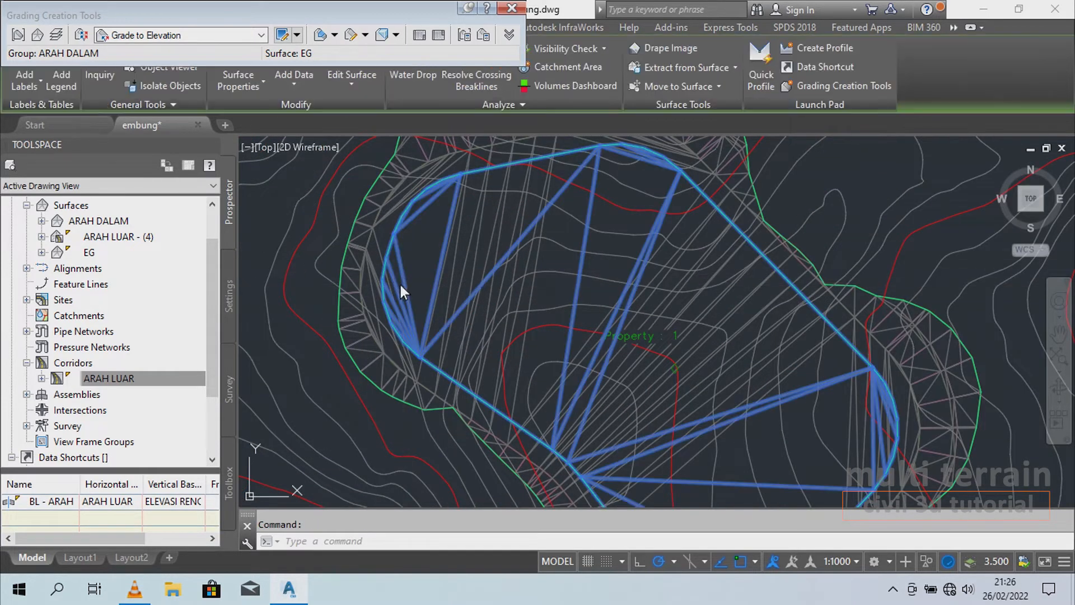
{"action": "right_click", "coordinate": [401, 284]}
{"action": "left_click", "coordinate": [489, 506]}
{"action": "left_click_drag", "start_coordinate": [550, 305], "coordinate": [583, 195]}
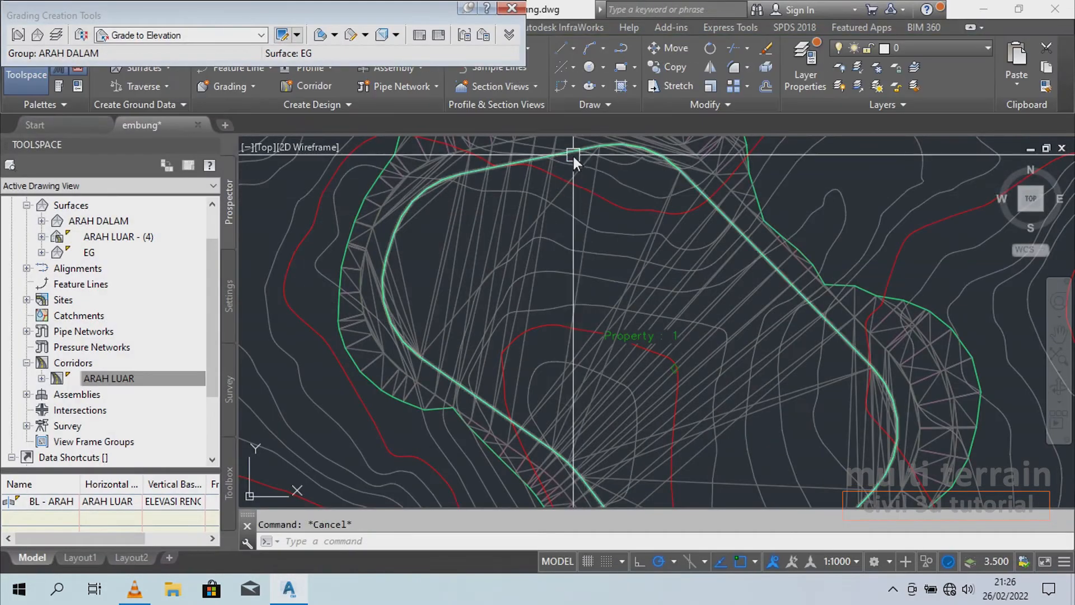
- Send the ARAH DALAM surface to the back of the display order, behind its feature line
{"action": "scroll", "coordinate": [601, 194], "scroll_direction": "up", "scroll_amount": 4}
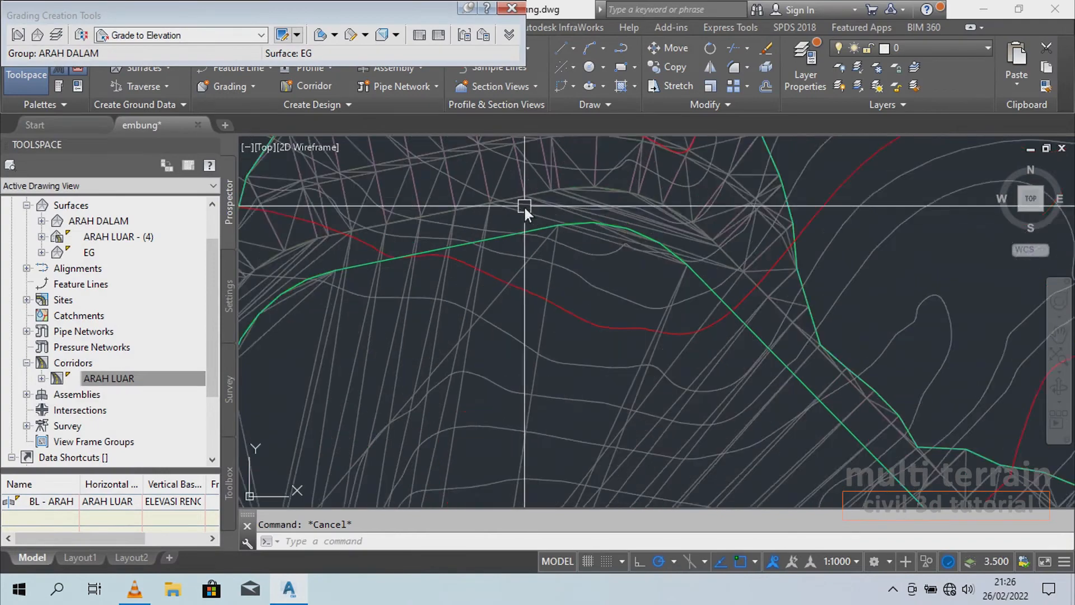
{"action": "scroll", "coordinate": [538, 230], "scroll_direction": "up", "scroll_amount": 2}
{"action": "left_click", "coordinate": [549, 264]}
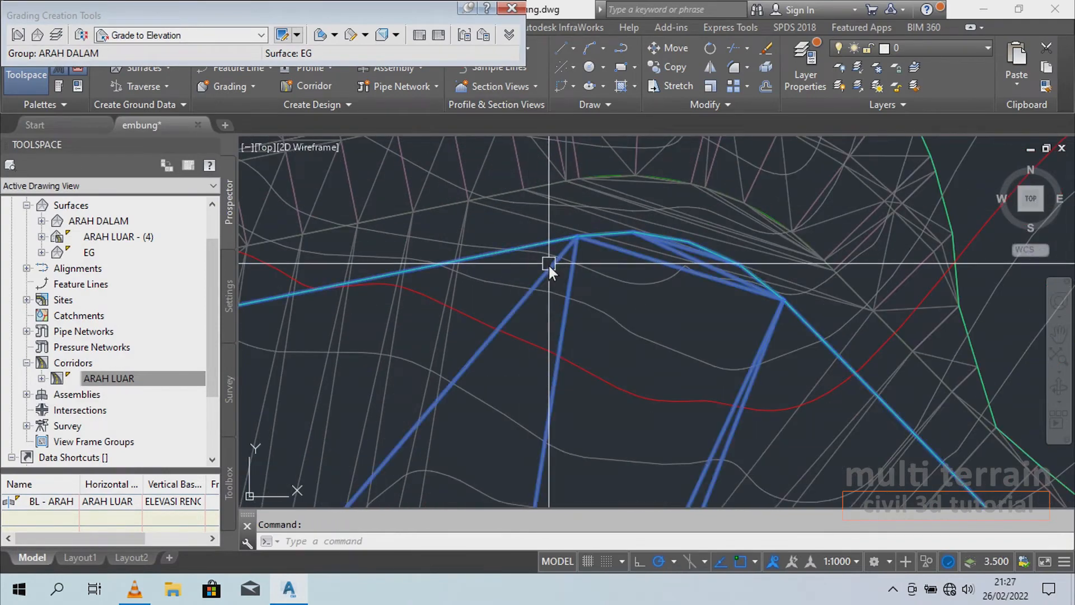
{"action": "right_click", "coordinate": [613, 266]}
{"action": "mouse_move", "coordinate": [715, 361]}
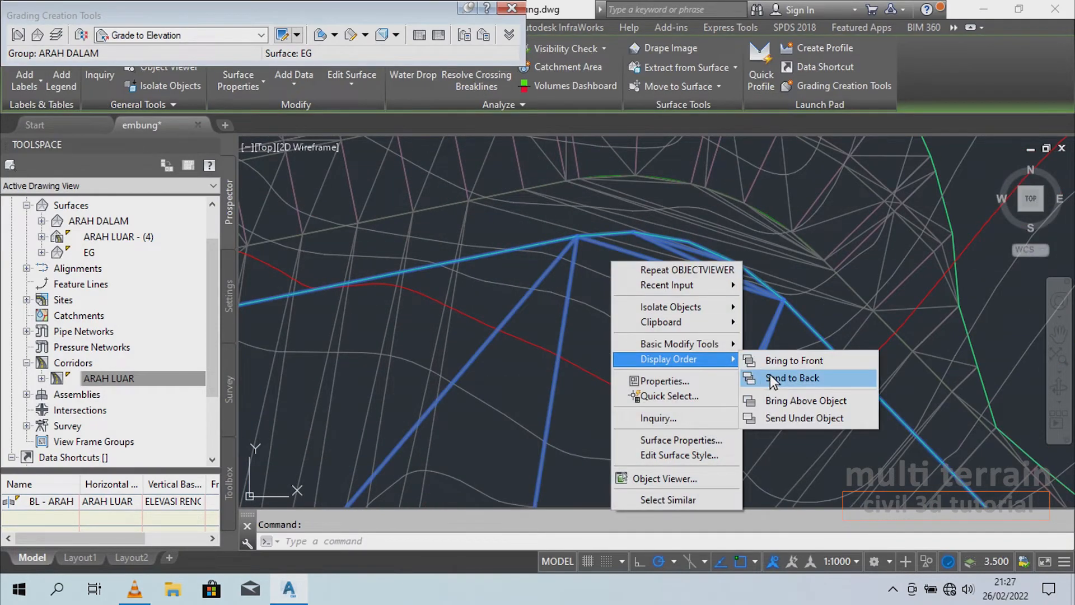
{"action": "left_click", "coordinate": [770, 375]}
- Check that the inner feature line can be selected, clear the selection, and restart the Grading Creation Tools
{"action": "left_click", "coordinate": [531, 246]}
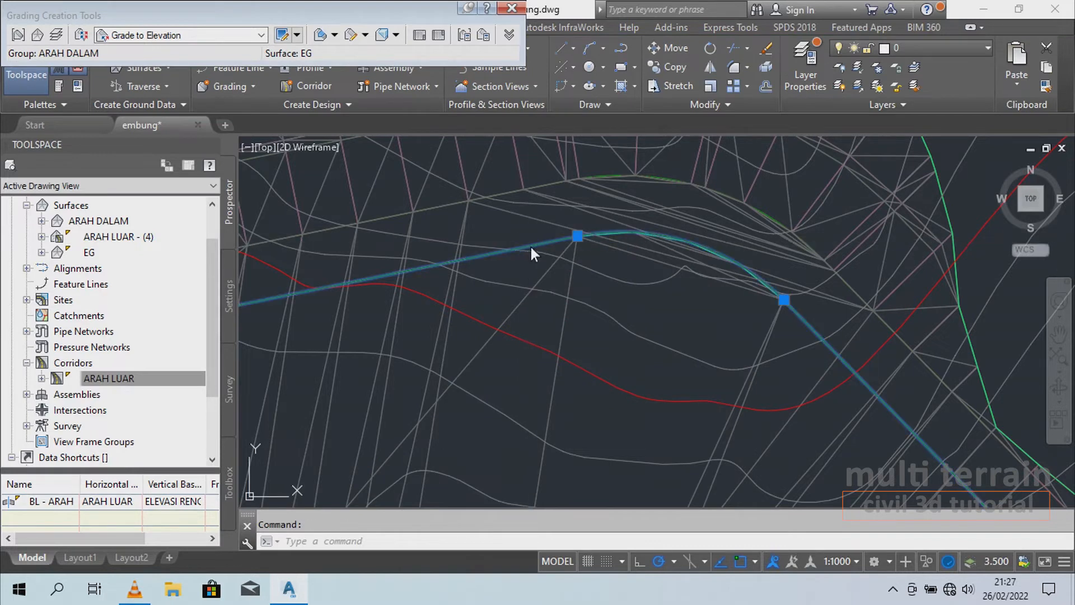
{"action": "left_click", "coordinate": [515, 11]}
{"action": "key", "text": "Escape"}
{"action": "key", "text": "Return"}
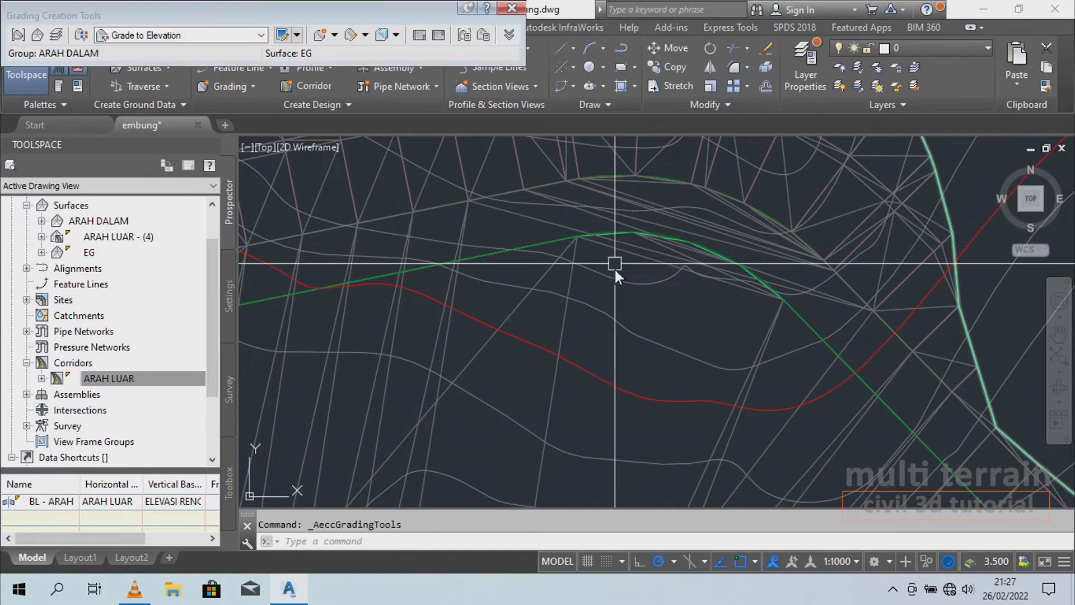
- Examine the slope widths, berm width, heights and gradients of the inner side in the typical embankment cross-section
{"action": "scroll", "coordinate": [560, 236], "scroll_direction": "down", "scroll_amount": 4}
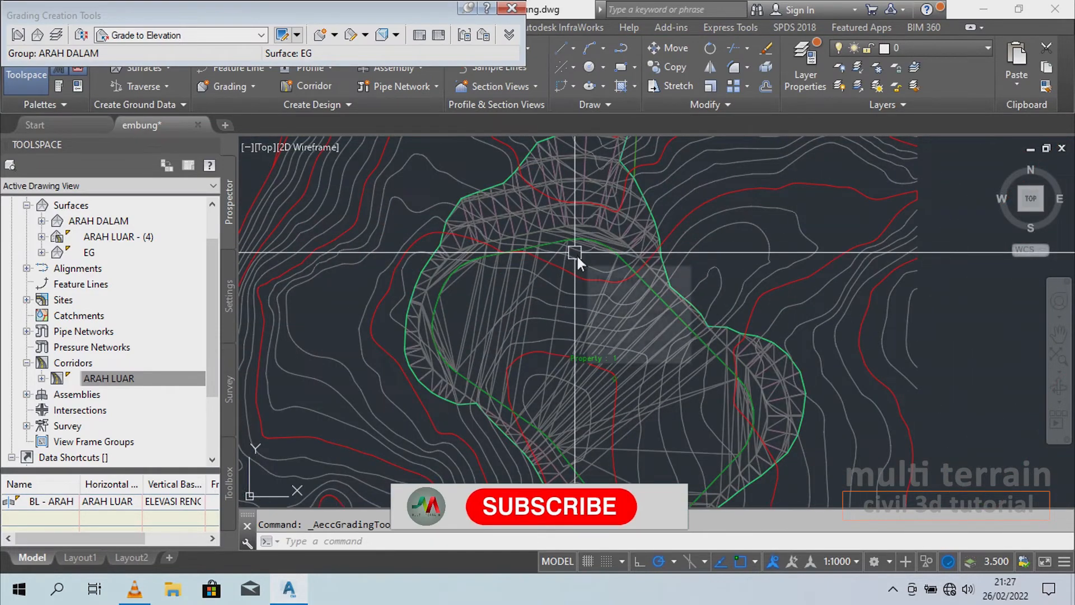
{"action": "scroll", "coordinate": [577, 251], "scroll_direction": "up", "scroll_amount": 2}
{"action": "scroll", "coordinate": [578, 251], "scroll_direction": "down", "scroll_amount": 6}
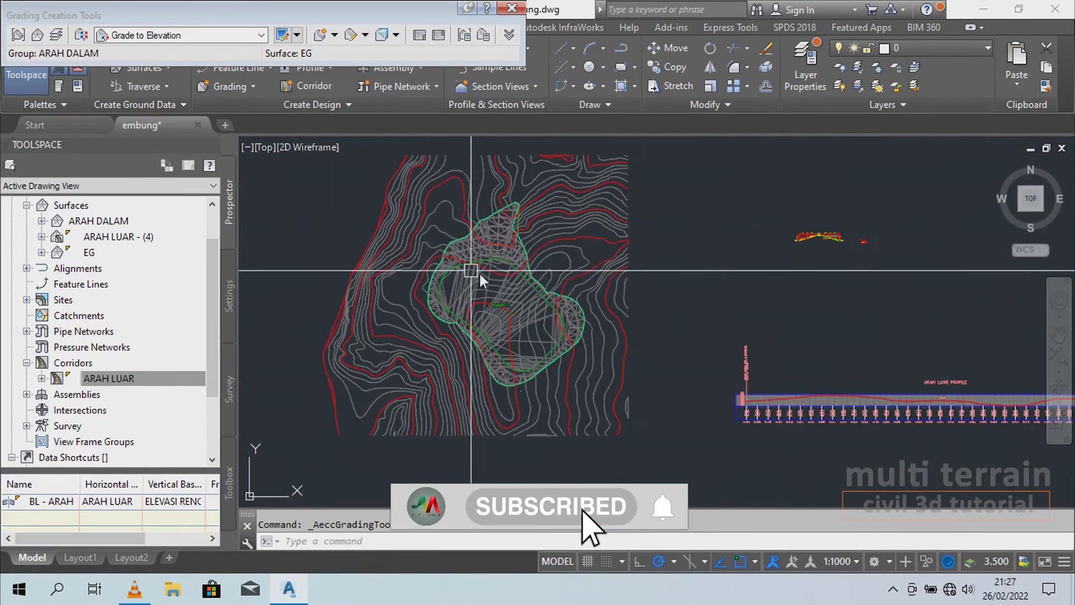
{"action": "middle_click_drag", "start_coordinate": [842, 250], "coordinate": [760, 275]}
{"action": "scroll", "coordinate": [753, 258], "scroll_direction": "up", "scroll_amount": 14}
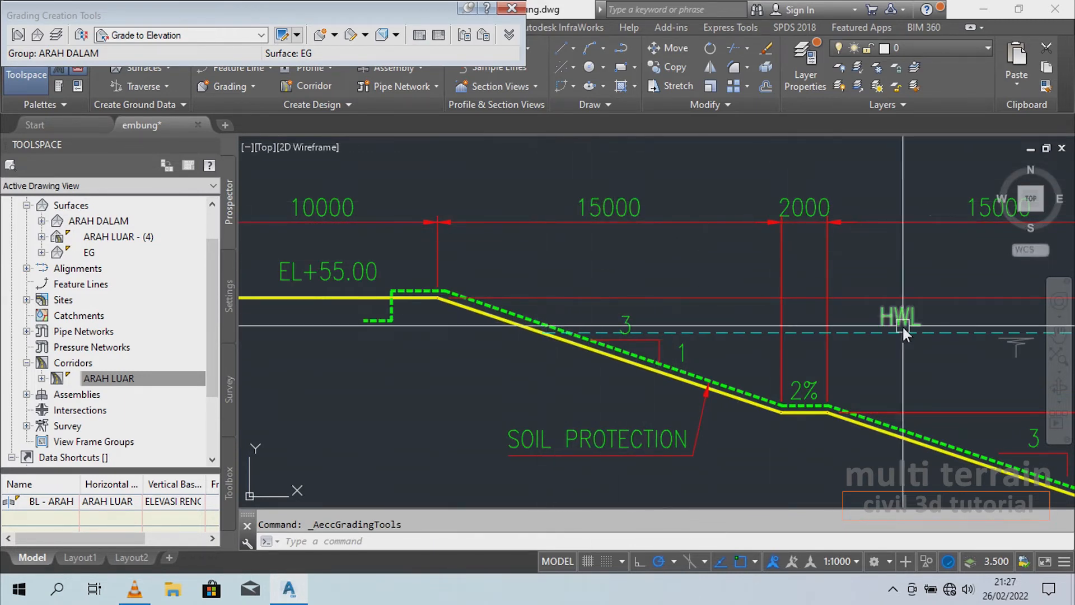
{"action": "middle_click_drag", "start_coordinate": [969, 339], "coordinate": [583, 314]}
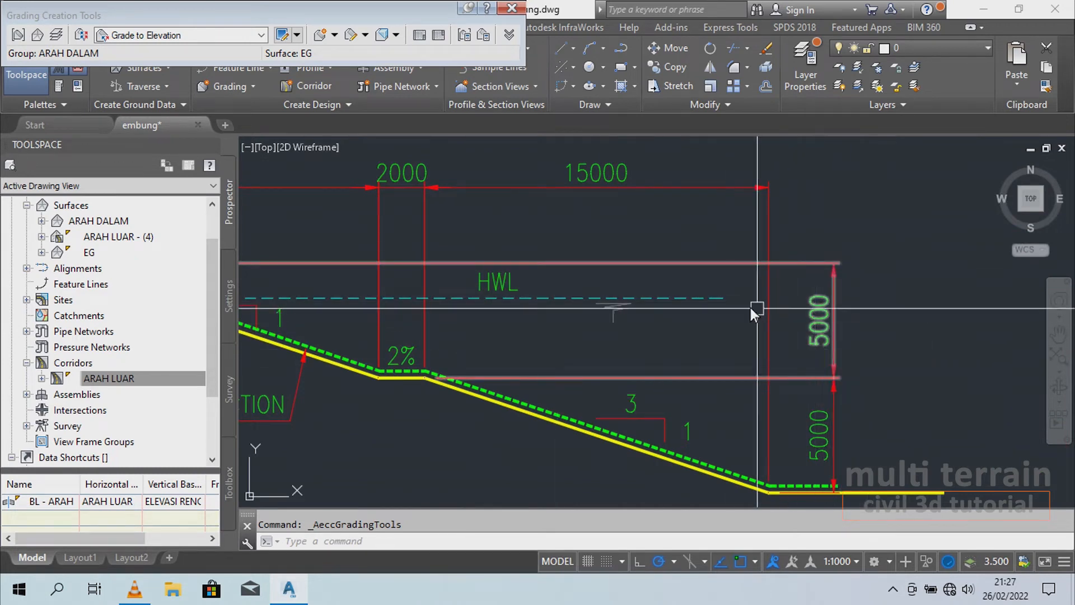
{"action": "mouse_move", "coordinate": [543, 326]}
{"action": "middle_mouse_down"}
{"action": "mouse_move", "coordinate": [785, 369]}
{"action": "mouse_move", "coordinate": [881, 334]}
{"action": "middle_mouse_up"}
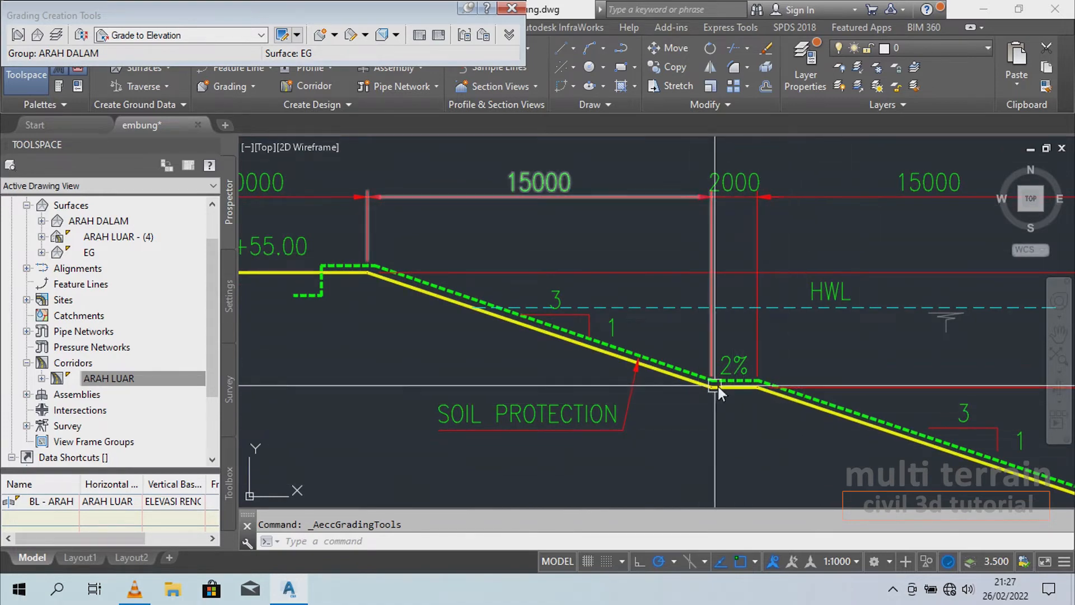
- Offset the inner ARAH DALAM feature line 15 m toward the inside of the pond
{"action": "scroll", "coordinate": [738, 383], "scroll_direction": "down", "scroll_amount": 6}
{"action": "scroll", "coordinate": [492, 392], "scroll_direction": "up", "scroll_amount": 5}
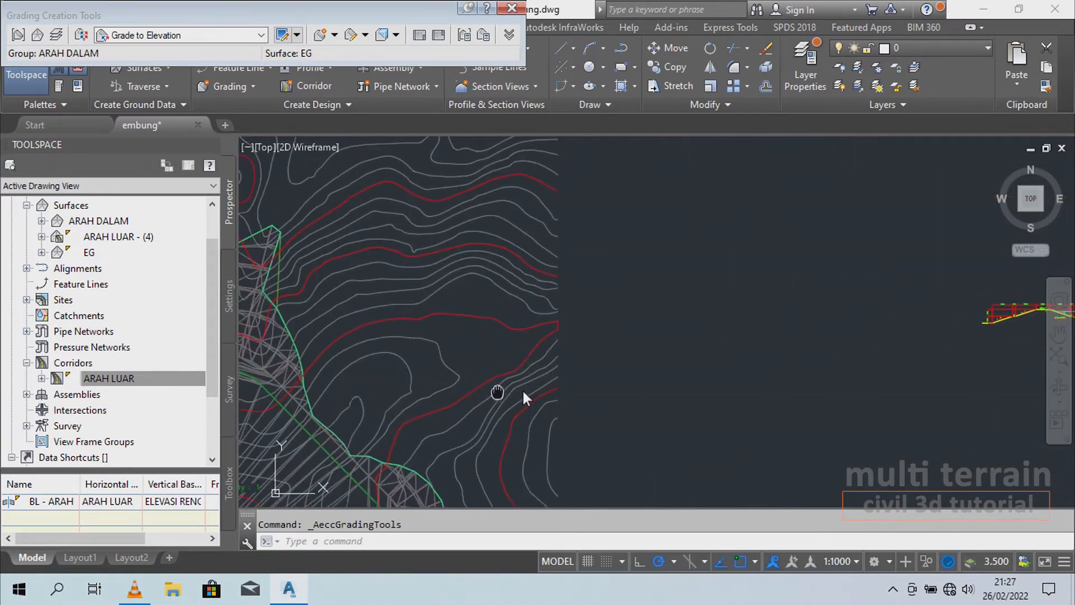
{"action": "scroll", "coordinate": [420, 375], "scroll_direction": "up", "scroll_amount": 4}
{"action": "scroll", "coordinate": [576, 319], "scroll_direction": "up", "scroll_amount": 3}
{"action": "key", "text": "Escape"}
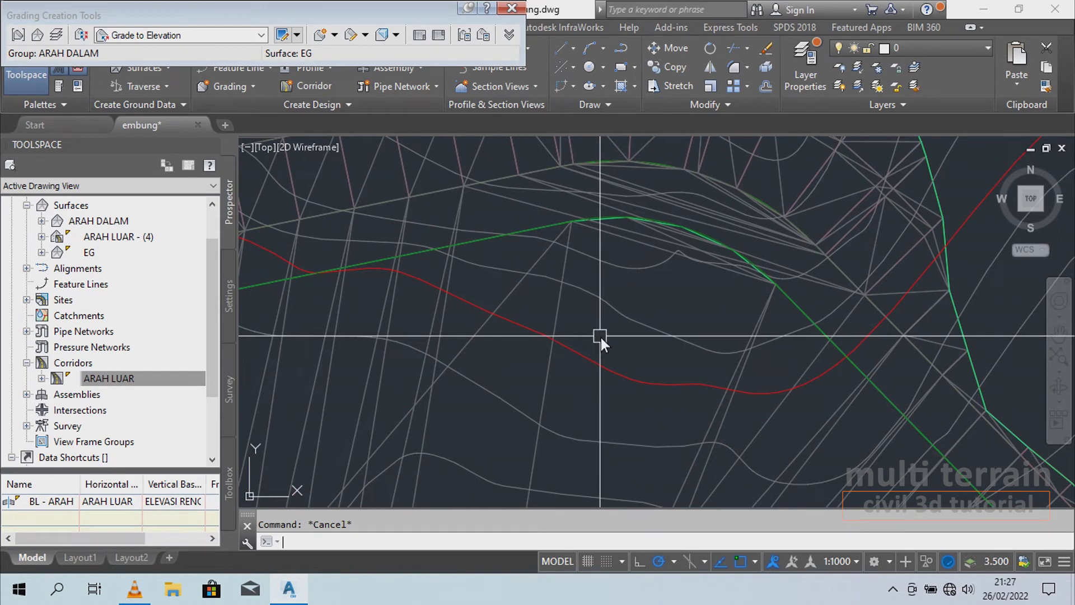
{"action": "mouse_move", "coordinate": [599, 331]}
{"action": "type", "text": "o"}
{"action": "key", "text": "Return"}
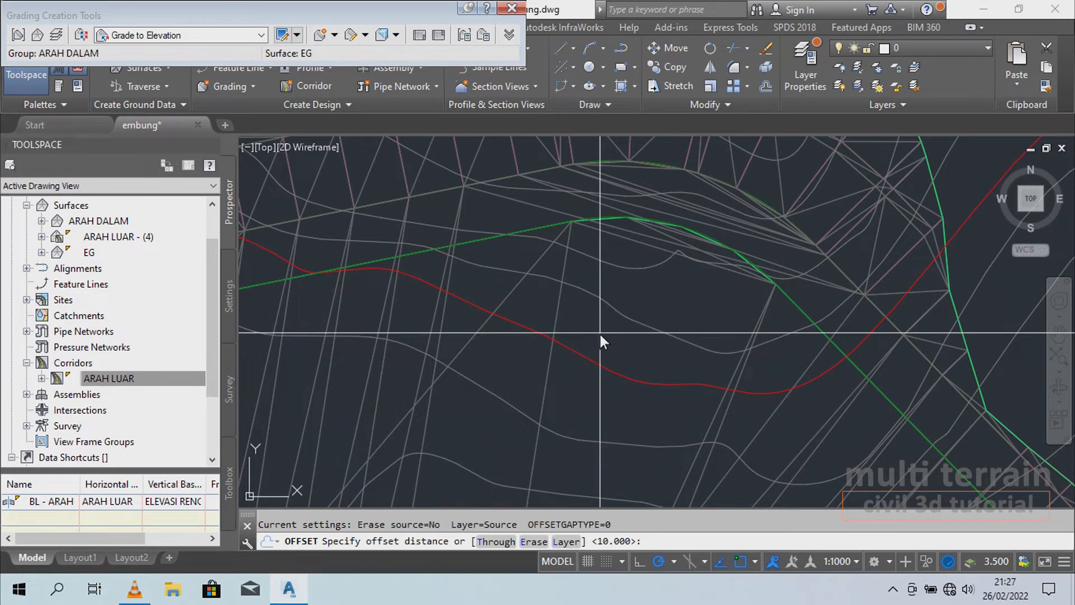
{"action": "type", "text": "15"}
{"action": "key", "text": "Return"}
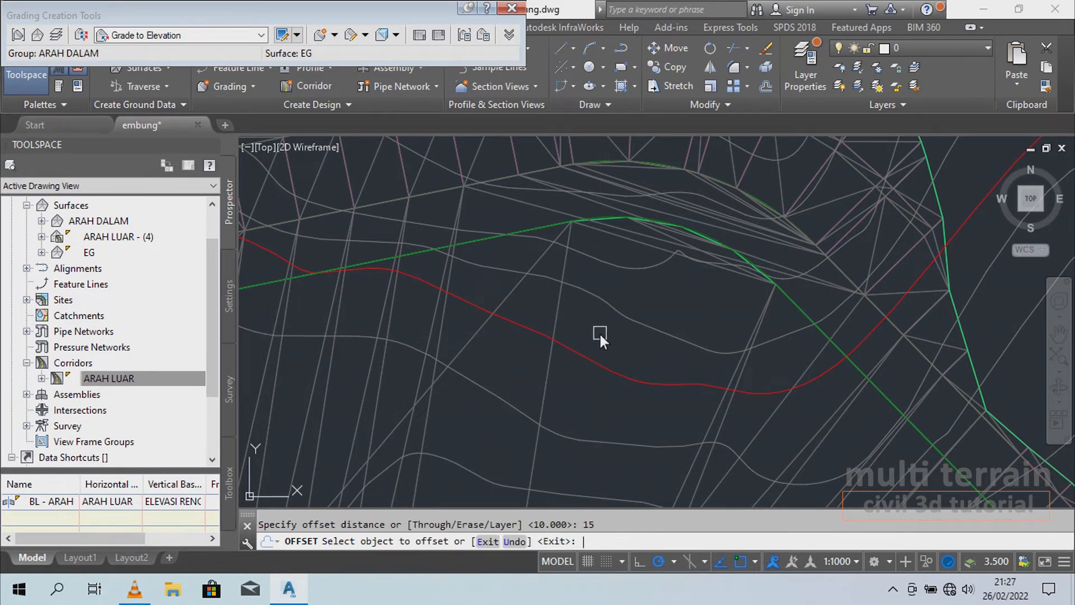
{"action": "left_click", "coordinate": [535, 230]}
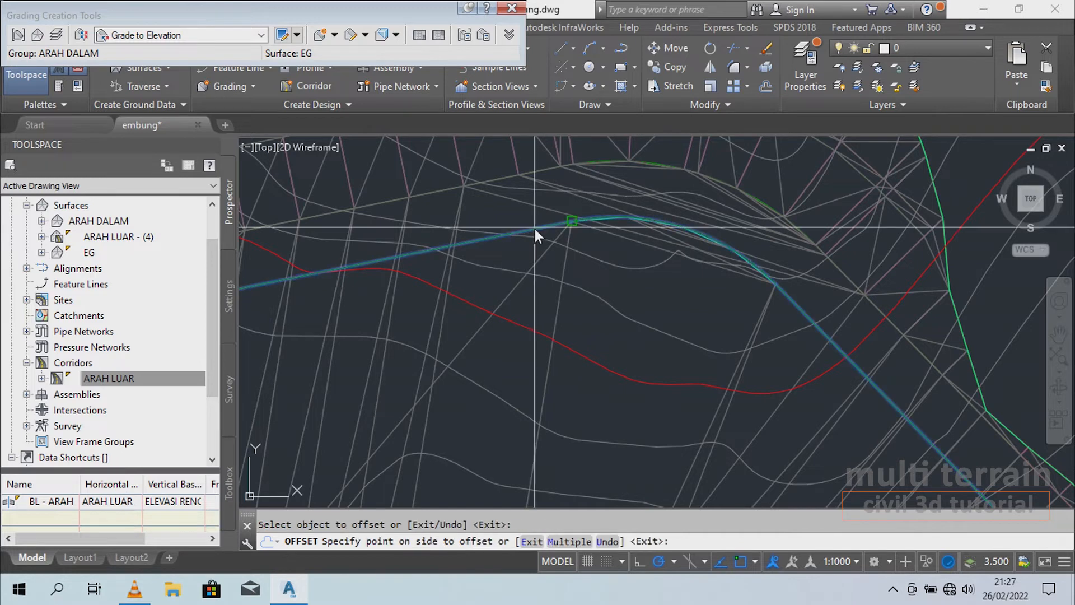
{"action": "left_click", "coordinate": [614, 347]}
{"action": "key", "text": "Return"}
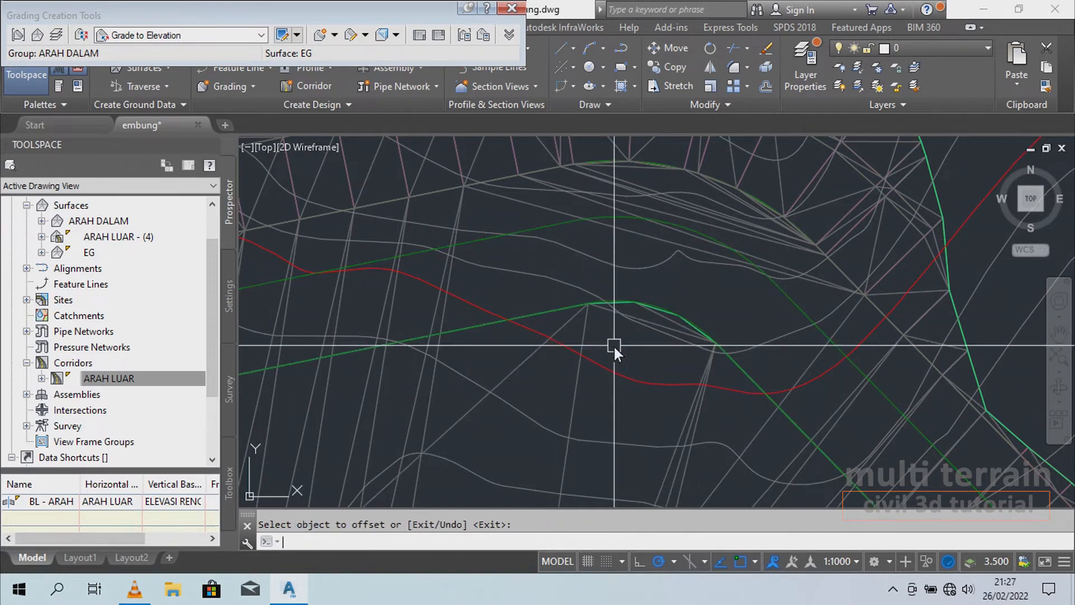
- Create an infill grading in the strip between the inner ARAH DALAM feature line and its 15 m offset
{"action": "scroll", "coordinate": [700, 252], "scroll_direction": "down", "scroll_amount": 5}
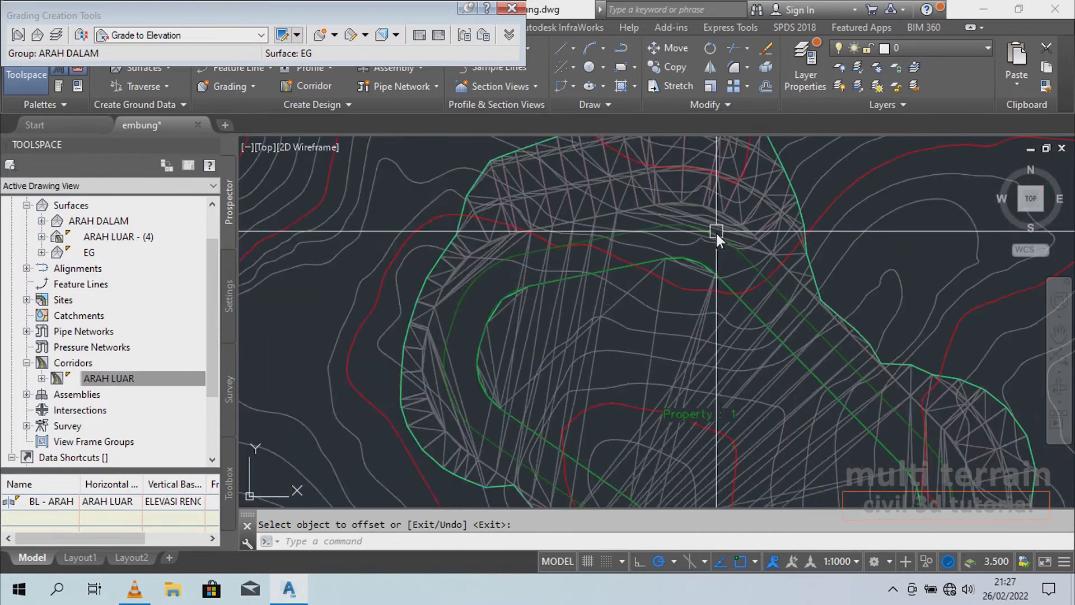
{"action": "scroll", "coordinate": [699, 280], "scroll_direction": "up", "scroll_amount": 4}
{"action": "scroll", "coordinate": [578, 297], "scroll_direction": "up", "scroll_amount": 1}
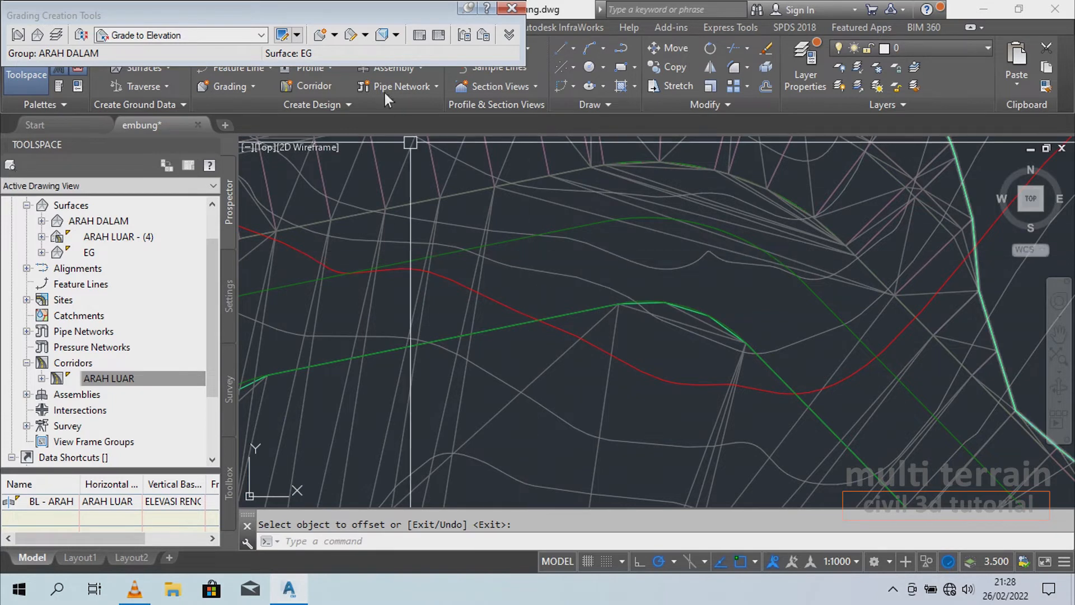
{"action": "left_click", "coordinate": [335, 37]}
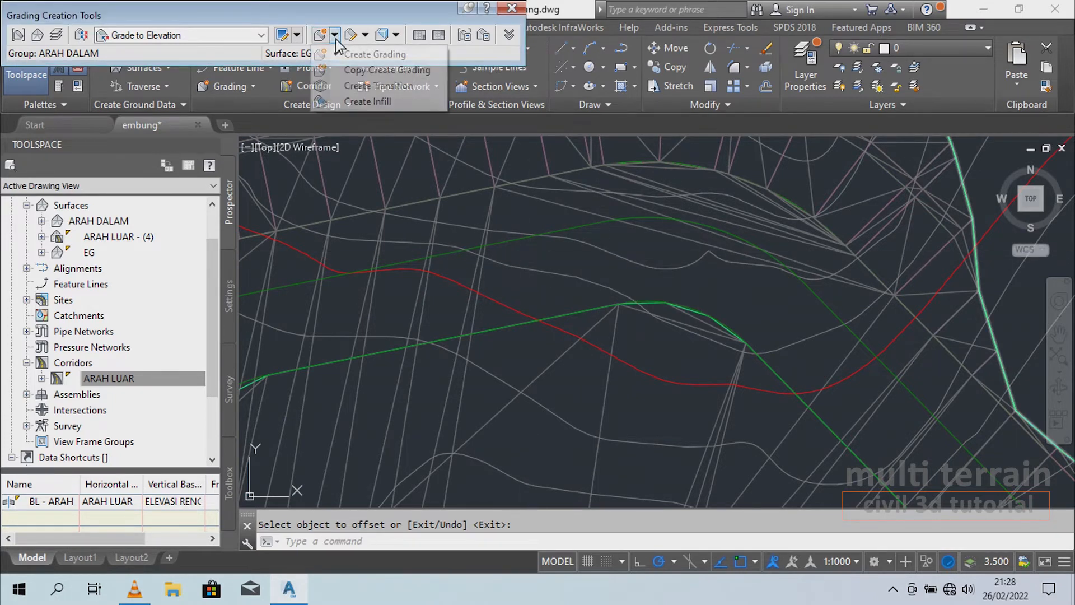
{"action": "left_click", "coordinate": [368, 103]}
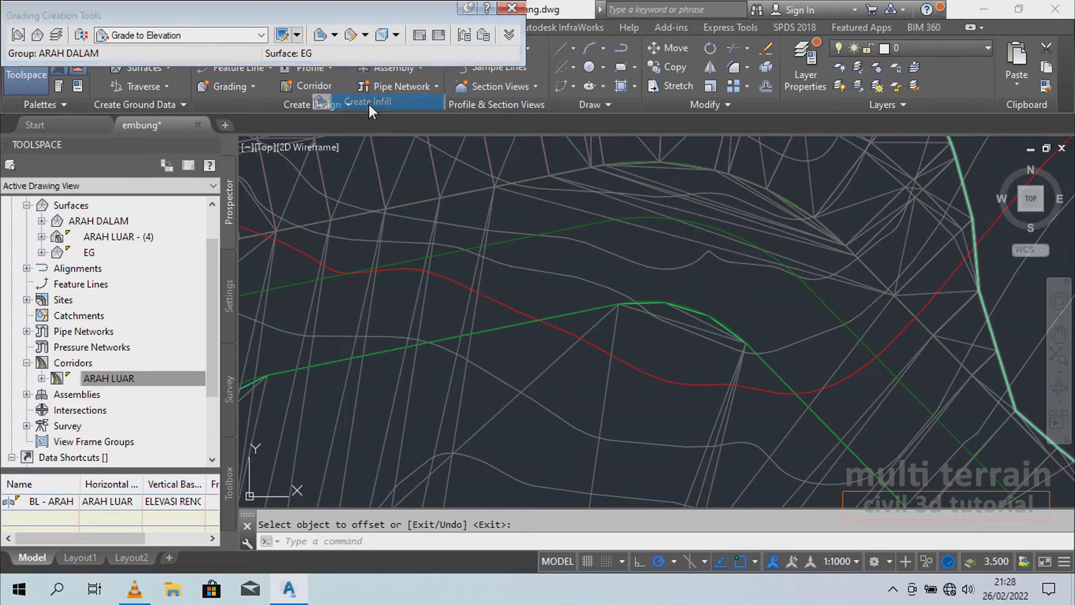
{"action": "left_click", "coordinate": [597, 250]}
{"action": "key", "text": "Return"}
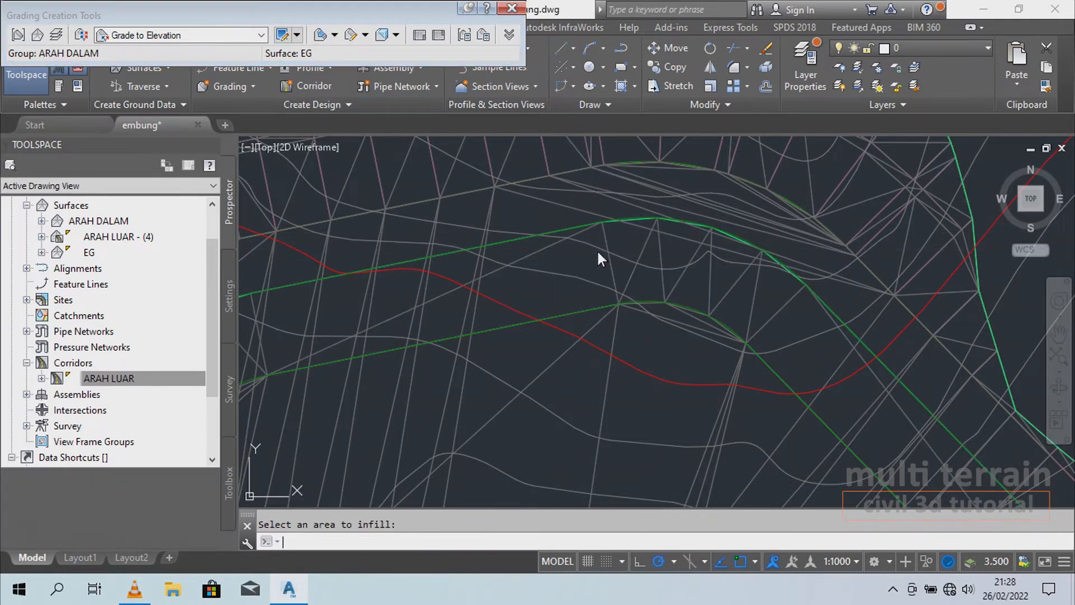
{"action": "key", "text": "Escape"}
- Inspect the ARAH DALAM surface with its new infill in the Object Viewer, orbiting it in 3D
{"action": "scroll", "coordinate": [695, 219], "scroll_direction": "down", "scroll_amount": 4}
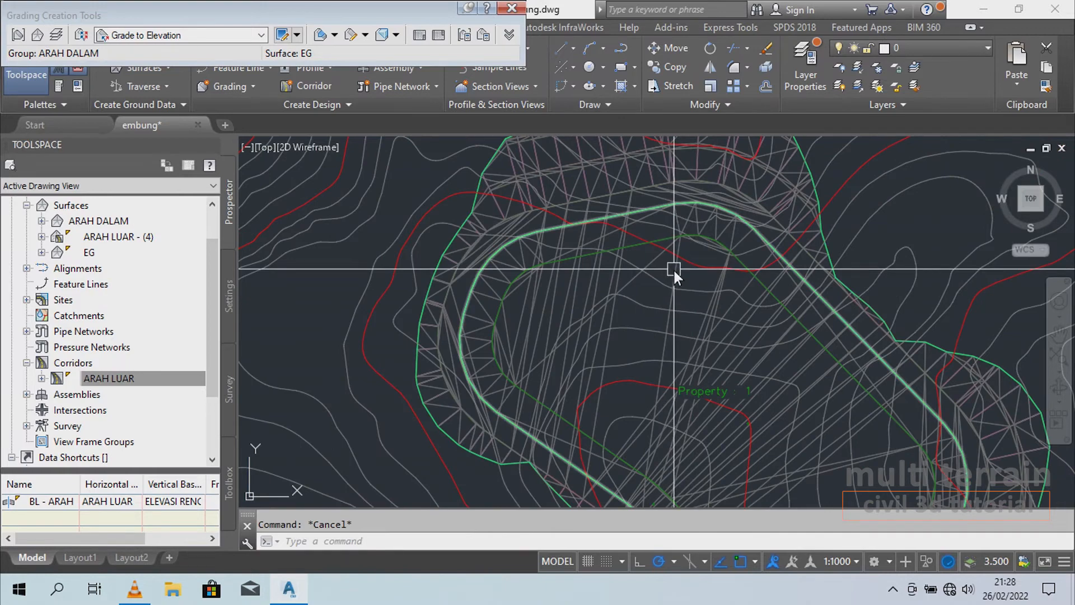
{"action": "left_click", "coordinate": [673, 268]}
{"action": "scroll", "coordinate": [633, 302], "scroll_direction": "up", "scroll_amount": 3}
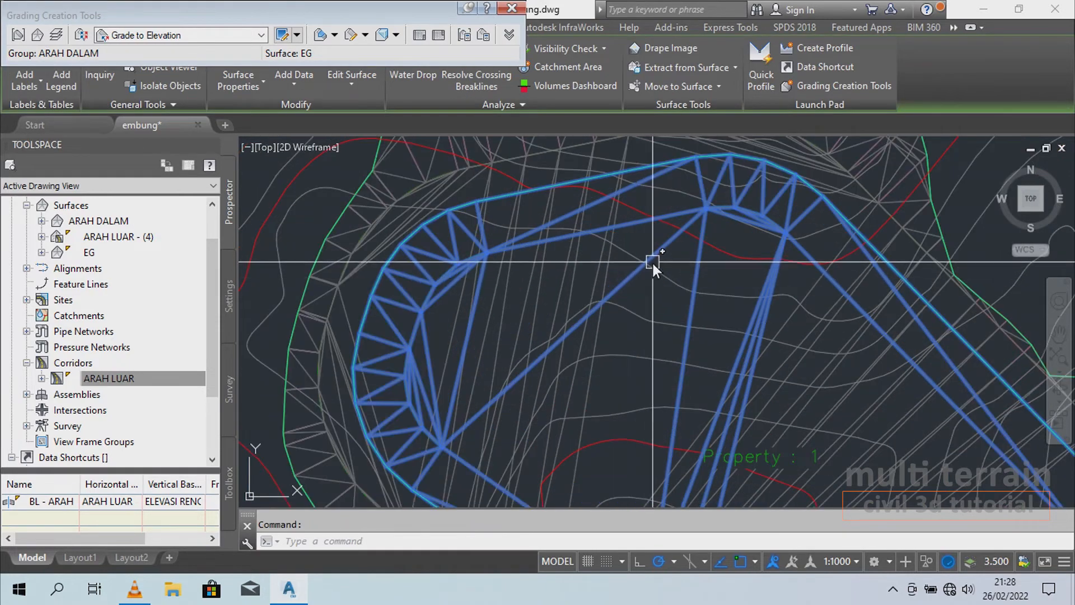
{"action": "right_click", "coordinate": [652, 262]}
{"action": "left_click", "coordinate": [701, 479]}
{"action": "left_click_drag", "start_coordinate": [647, 331], "coordinate": [616, 249]}
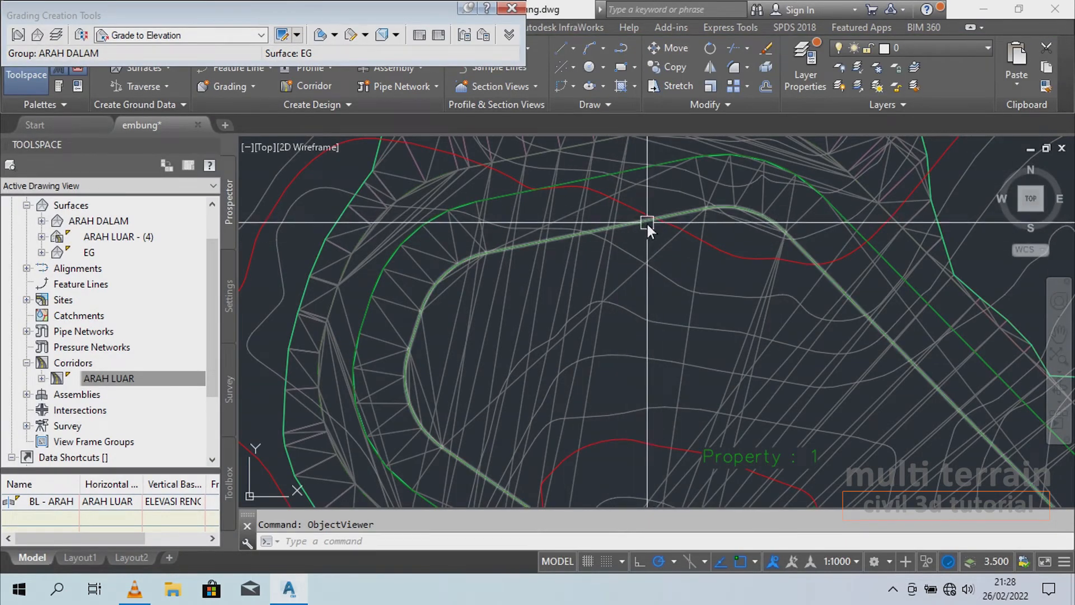
- Examine the height of the upper inner slope in the typical embankment cross-section, and return to the pond's offset feature line
{"action": "scroll", "coordinate": [513, 286], "scroll_direction": "down", "scroll_amount": 5}
{"action": "scroll", "coordinate": [700, 304], "scroll_direction": "up", "scroll_amount": 10}
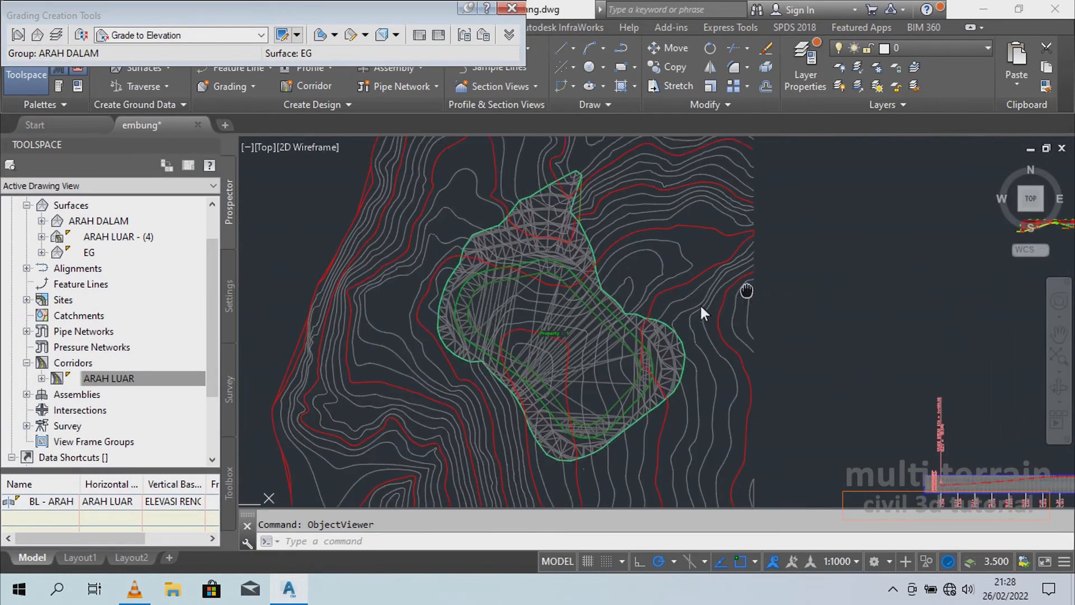
{"action": "scroll", "coordinate": [831, 337], "scroll_direction": "up", "scroll_amount": 8}
{"action": "middle_click_drag", "start_coordinate": [876, 318], "coordinate": [722, 322]}
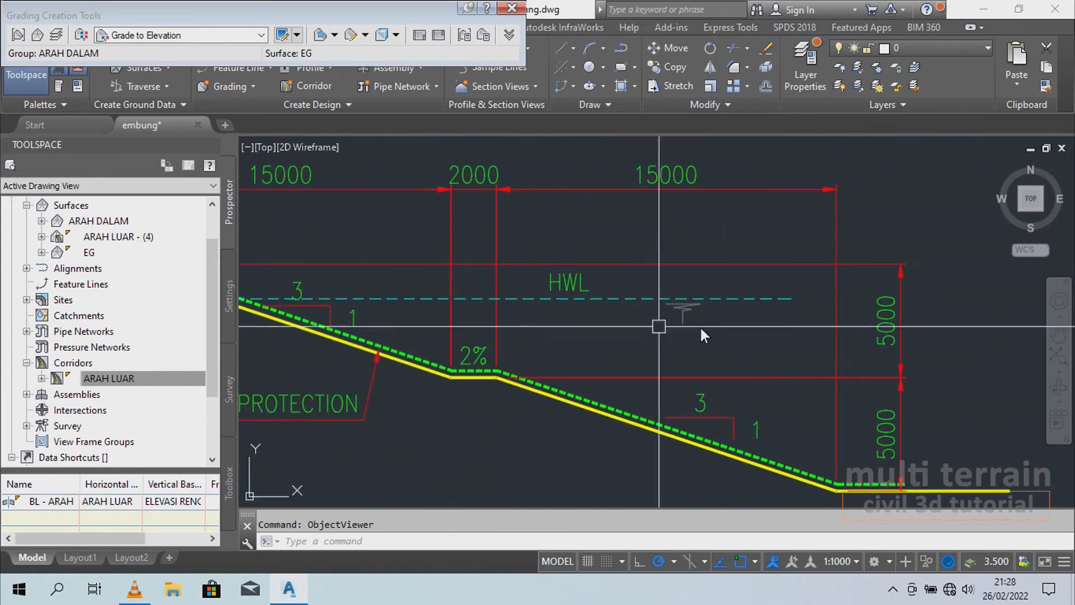
{"action": "scroll", "coordinate": [604, 357], "scroll_direction": "down", "scroll_amount": 6}
{"action": "scroll", "coordinate": [496, 312], "scroll_direction": "up", "scroll_amount": 8}
{"action": "scroll", "coordinate": [477, 387], "scroll_direction": "up", "scroll_amount": 2}
{"action": "mouse_move", "coordinate": [475, 383]}
{"action": "middle_mouse_down"}
{"action": "mouse_move", "coordinate": [552, 336]}
{"action": "mouse_move", "coordinate": [647, 316]}
{"action": "middle_mouse_up"}
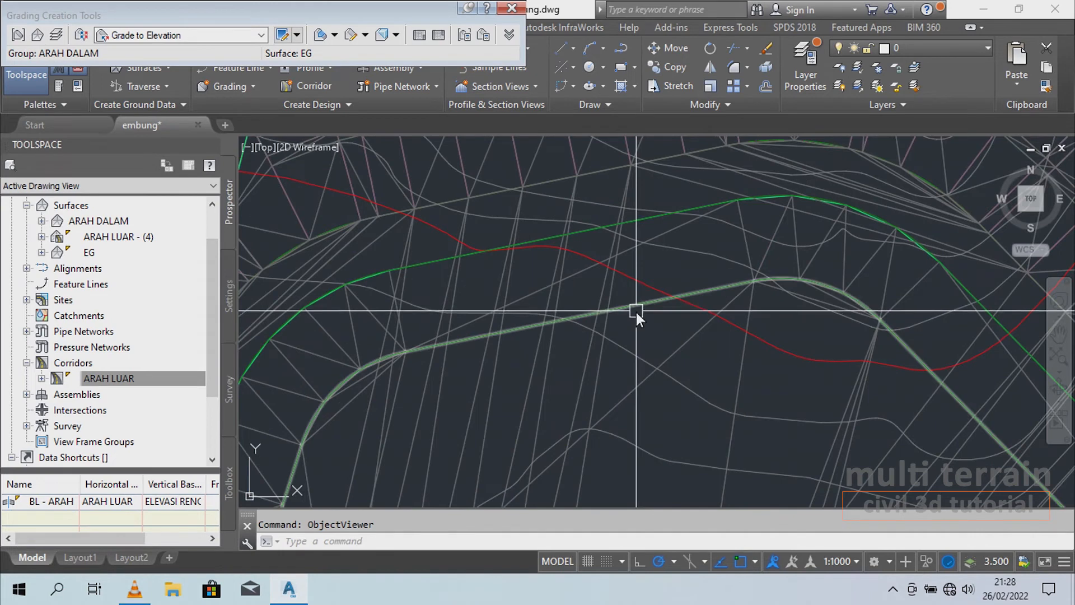
- Set the elevation of all points on the 15 m offset feature line to 50 m in the Elevation Editor
{"action": "left_click", "coordinate": [640, 303]}
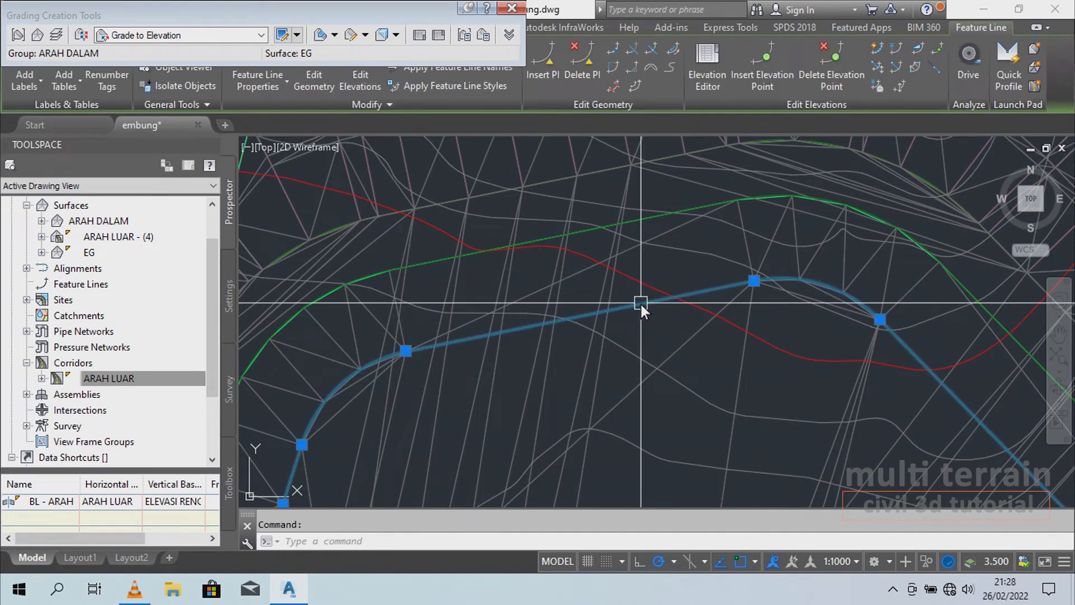
{"action": "left_click", "coordinate": [706, 81]}
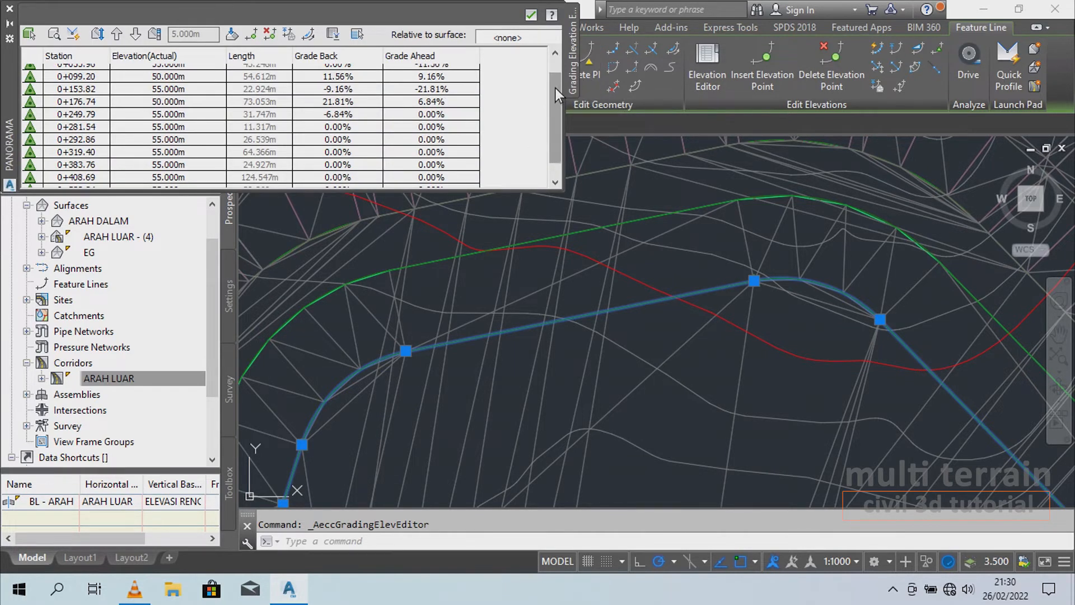
{"action": "left_click_drag", "start_coordinate": [556, 88], "coordinate": [554, 120]}
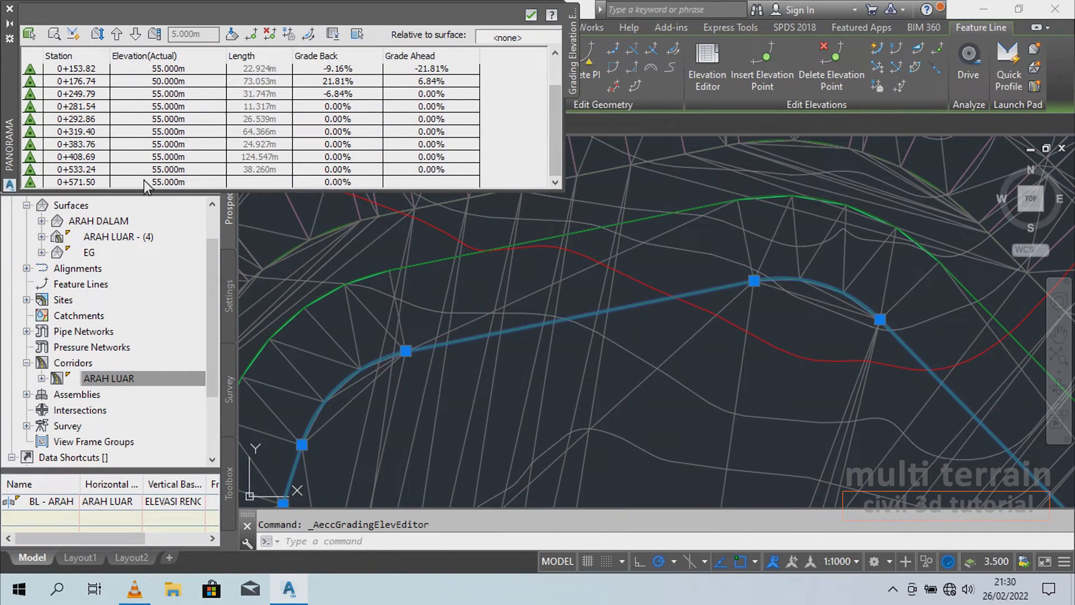
{"action": "left_click", "coordinate": [189, 182]}
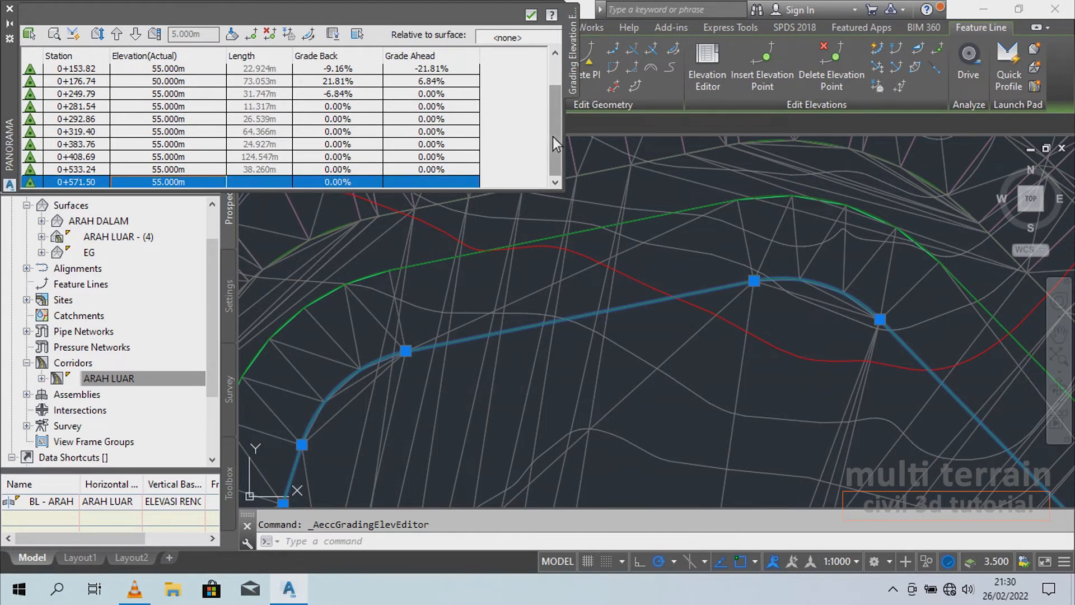
{"action": "scroll", "coordinate": [553, 143], "scroll_direction": "up", "scroll_amount": 1}
{"action": "left_click", "coordinate": [192, 77], "text": "shift"}
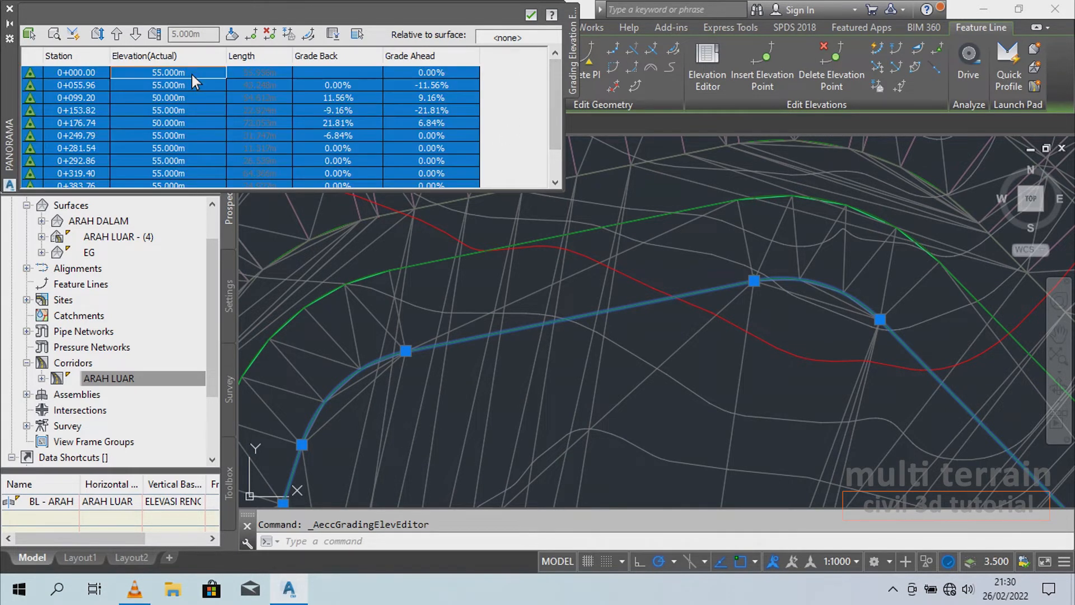
{"action": "left_click", "coordinate": [192, 74]}
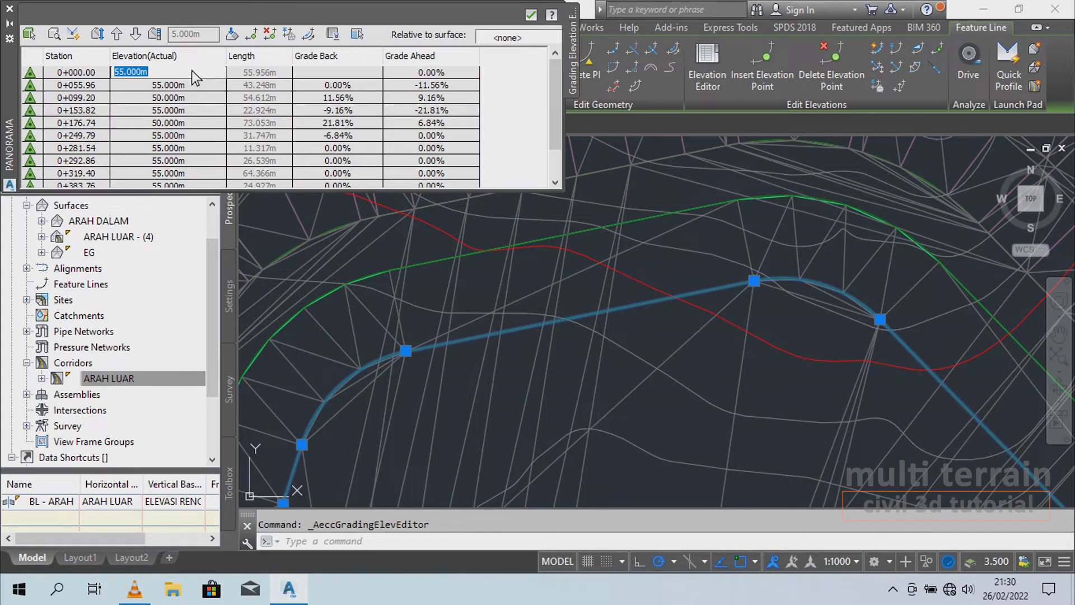
{"action": "type", "text": "50"}
{"action": "key", "text": "Return"}
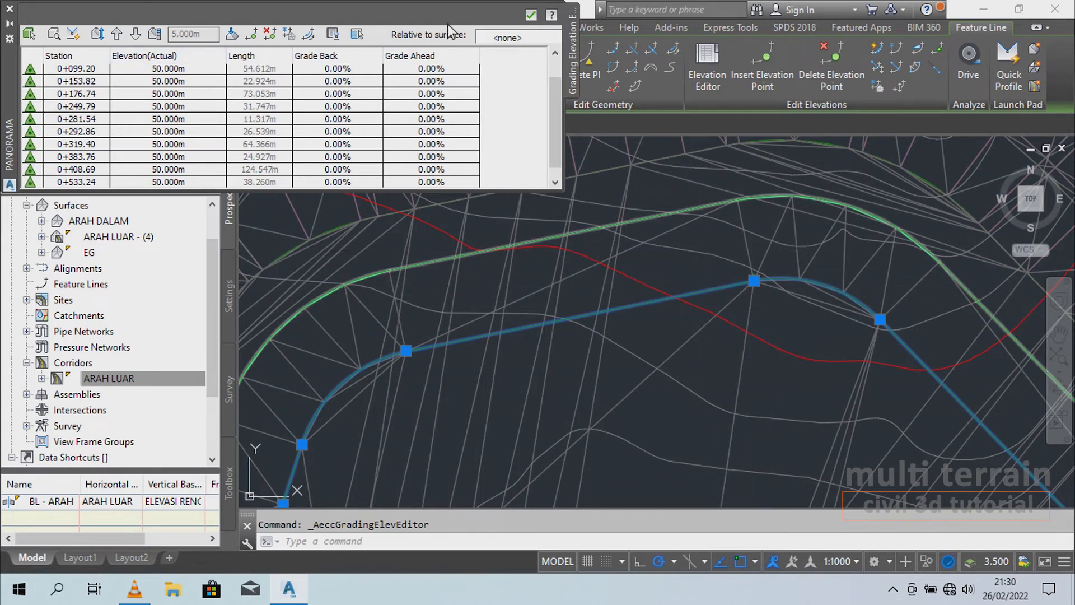
{"action": "left_click", "coordinate": [530, 16]}
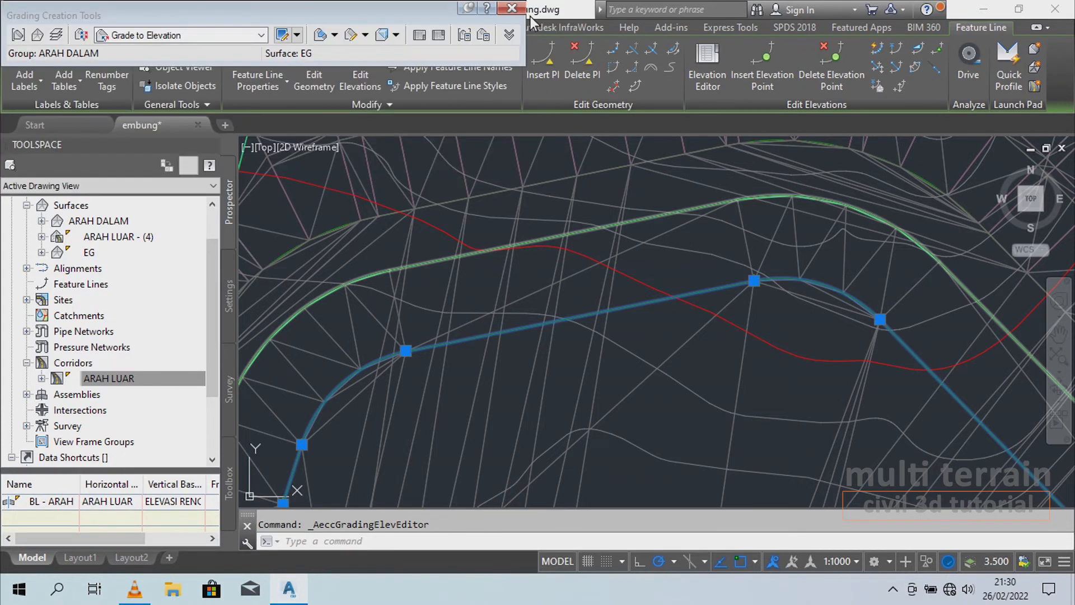
{"action": "key", "text": "Escape"}
- Check the updated inner slope of the ARAH DALAM surface in the Object Viewer, orbiting to an oblique 3D view
{"action": "middle_click_drag", "start_coordinate": [701, 331], "coordinate": [594, 316]}
{"action": "left_click", "coordinate": [592, 315]}
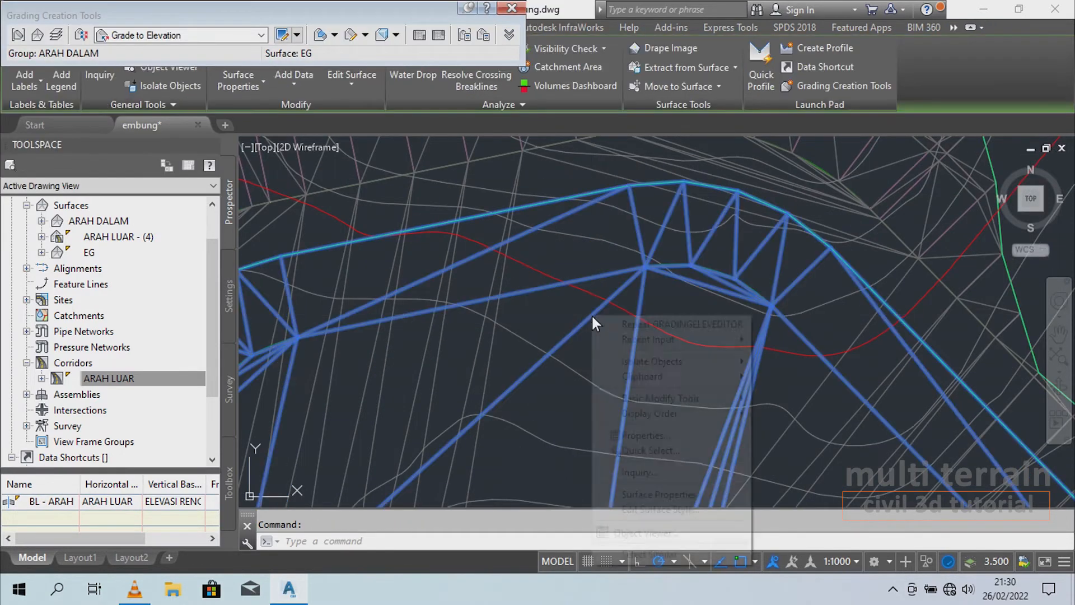
{"action": "right_click", "coordinate": [591, 314]}
{"action": "left_click", "coordinate": [650, 532]}
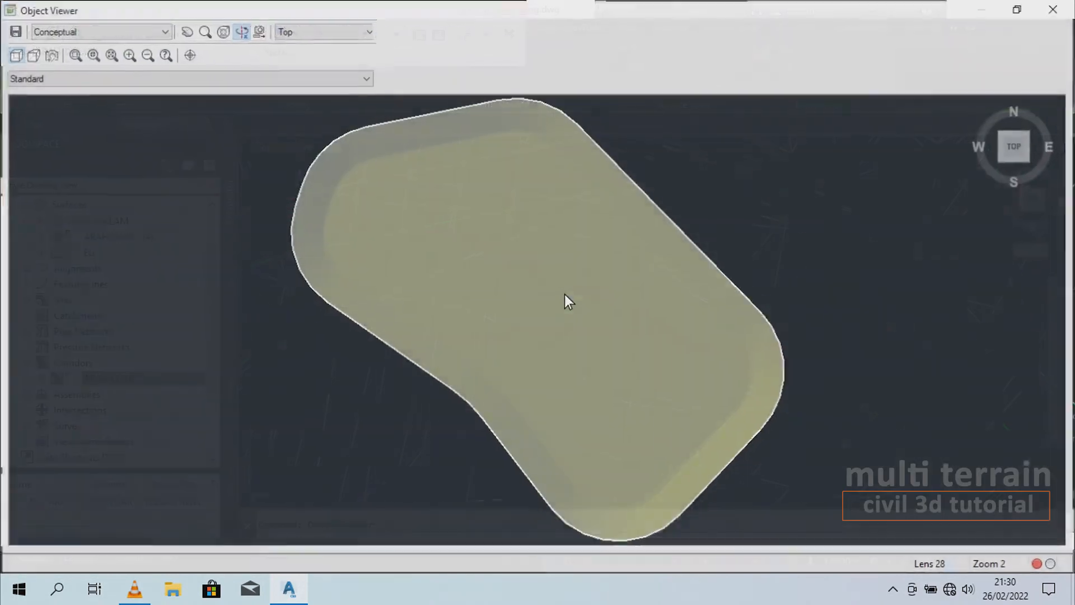
{"action": "scroll", "coordinate": [564, 294], "scroll_direction": "up", "scroll_amount": 3}
{"action": "left_click_drag", "start_coordinate": [441, 218], "coordinate": [370, 217]}
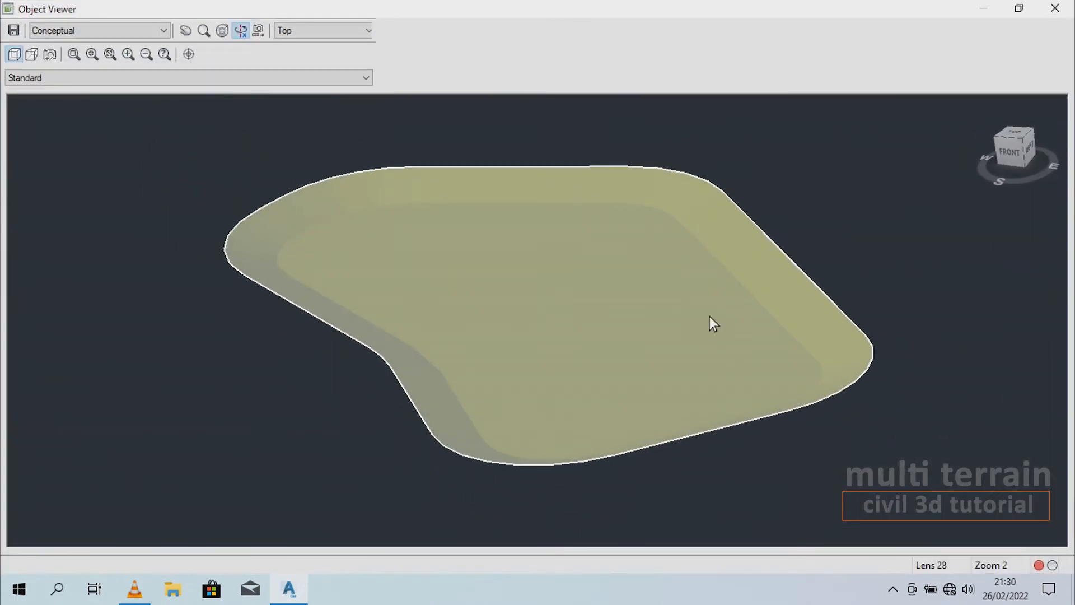
{"action": "key", "text": "Escape"}
{"action": "key", "text": "Escape"}
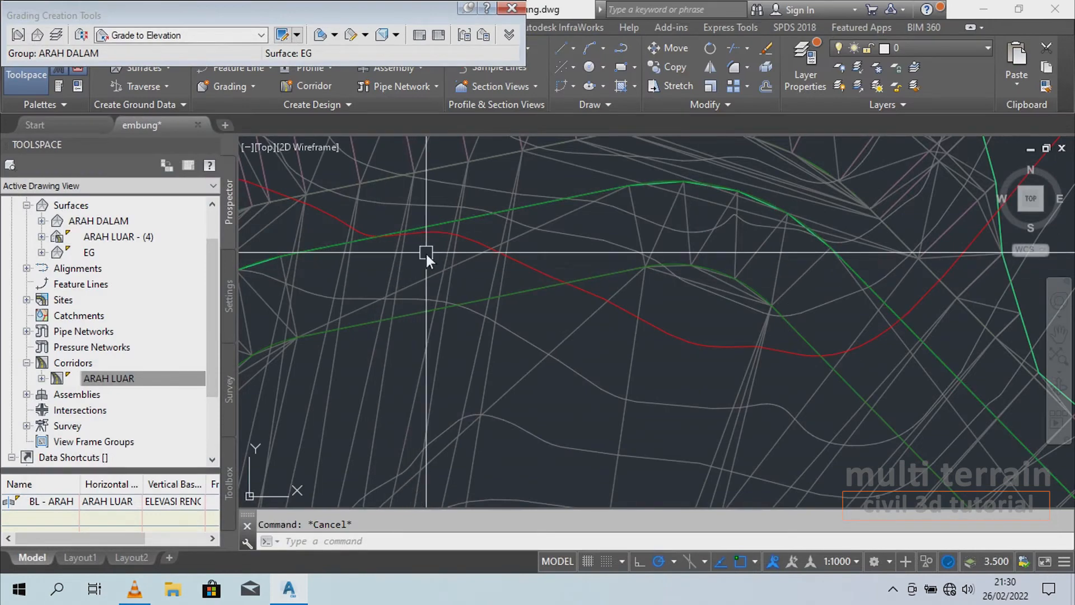
- Examine the berm width and lower slope dimensions in the typical cross-section, and return to the pond's inner feature lines
{"action": "scroll", "coordinate": [442, 290], "scroll_direction": "down", "scroll_amount": 5}
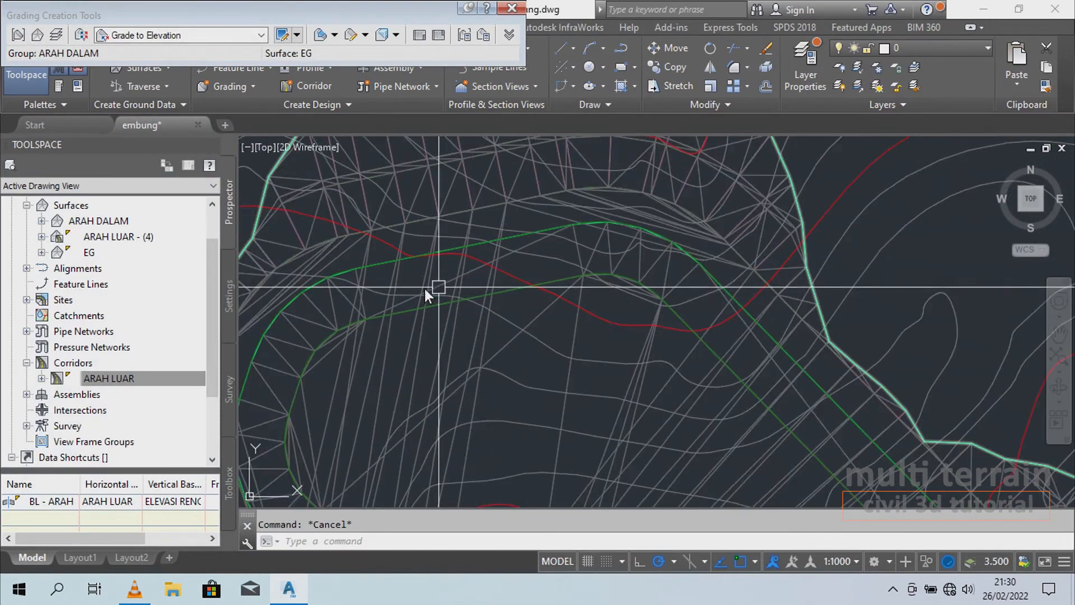
{"action": "scroll", "coordinate": [441, 291], "scroll_direction": "down", "scroll_amount": 4}
{"action": "scroll", "coordinate": [496, 265], "scroll_direction": "up", "scroll_amount": 4}
{"action": "scroll", "coordinate": [644, 277], "scroll_direction": "up", "scroll_amount": 5}
{"action": "scroll", "coordinate": [705, 312], "scroll_direction": "up", "scroll_amount": 7}
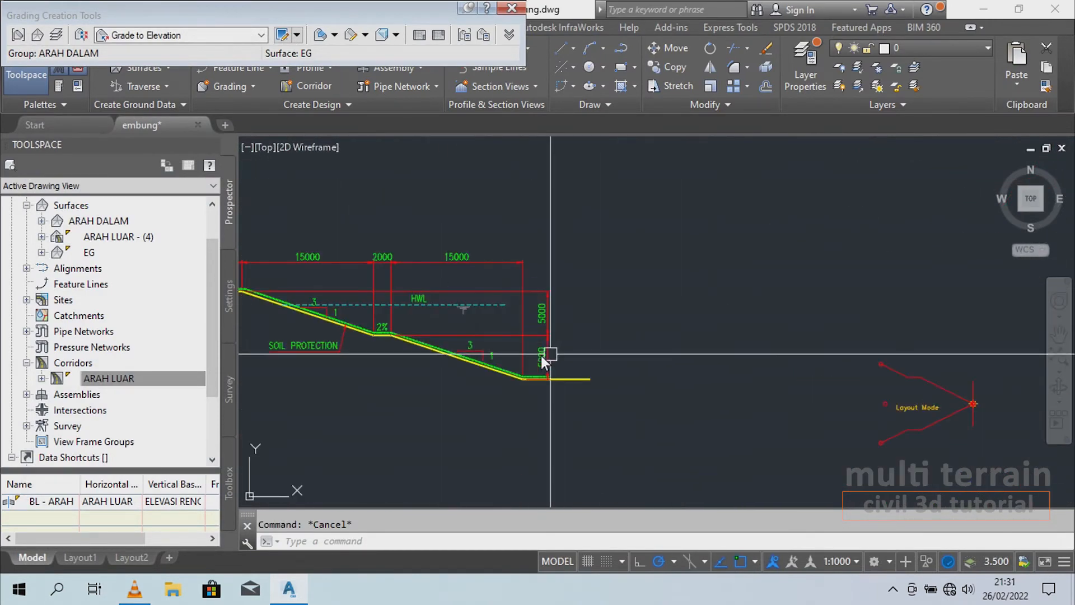
{"action": "scroll", "coordinate": [445, 348], "scroll_direction": "up", "scroll_amount": 4}
{"action": "middle_click_drag", "start_coordinate": [321, 267], "coordinate": [592, 356]}
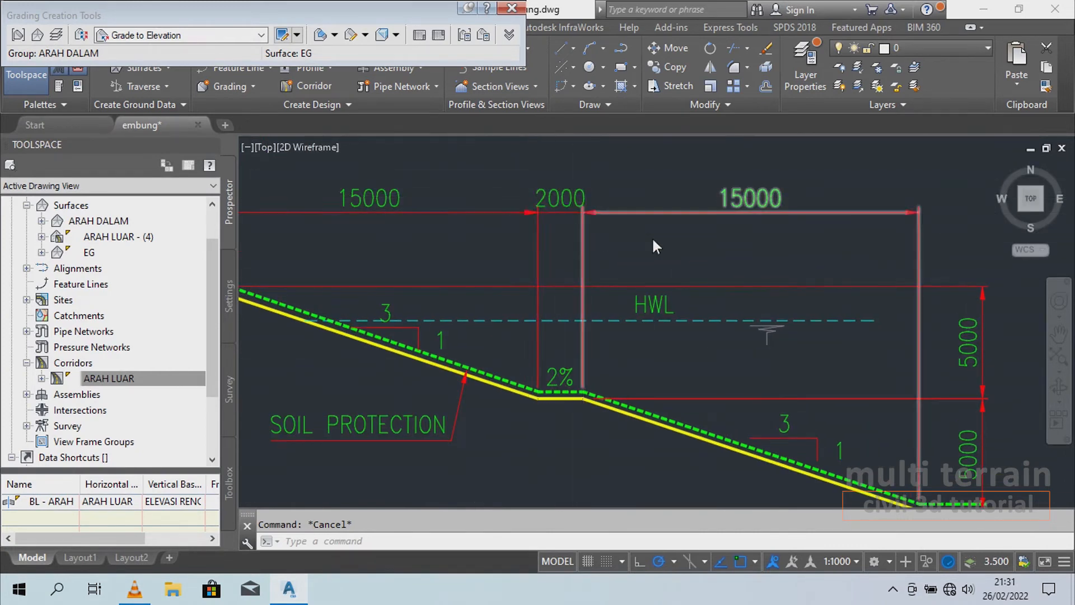
{"action": "scroll", "coordinate": [676, 320], "scroll_direction": "down", "scroll_amount": 6}
{"action": "scroll", "coordinate": [469, 364], "scroll_direction": "up", "scroll_amount": 8}
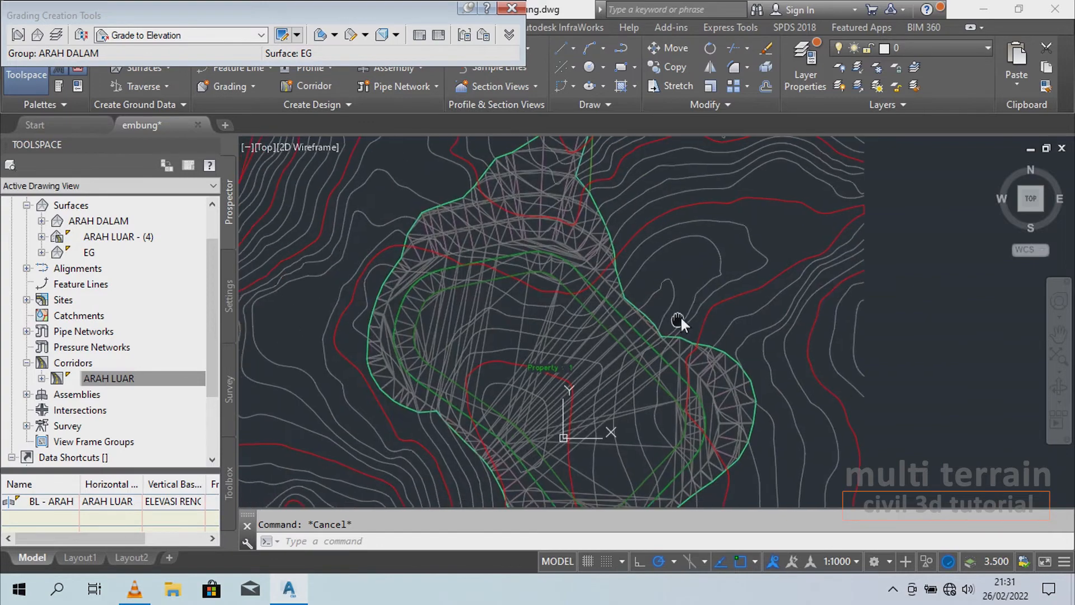
{"action": "scroll", "coordinate": [470, 308], "scroll_direction": "up", "scroll_amount": 2}
{"action": "middle_click_drag", "start_coordinate": [607, 240], "coordinate": [547, 278]}
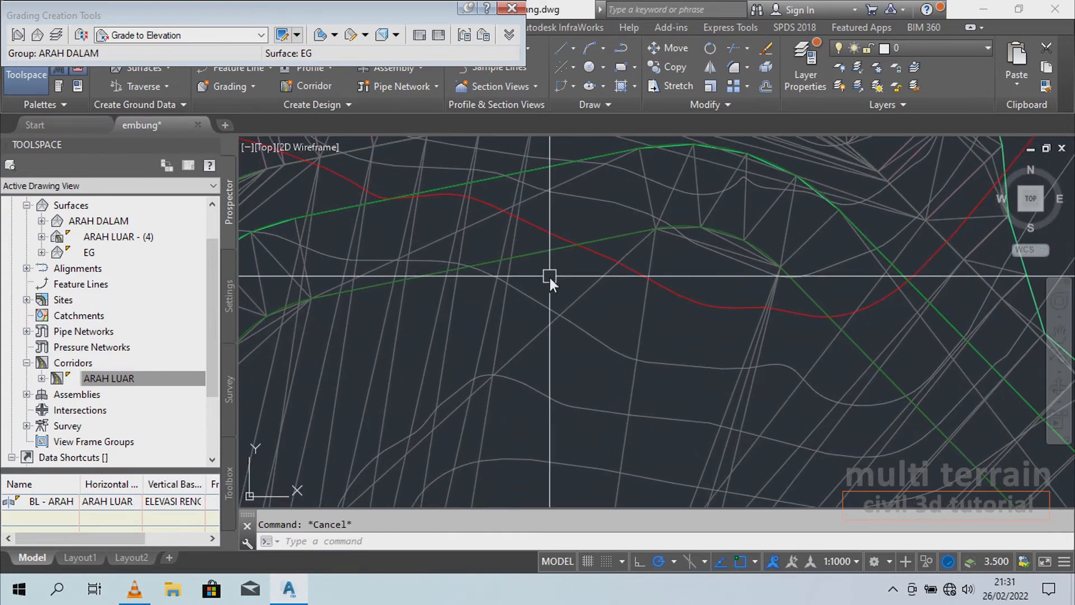
- Offset the feature line at the toe of the upper inner slope 2 m toward the inside of the pond
{"action": "type", "text": "o"}
{"action": "key", "text": "Return"}
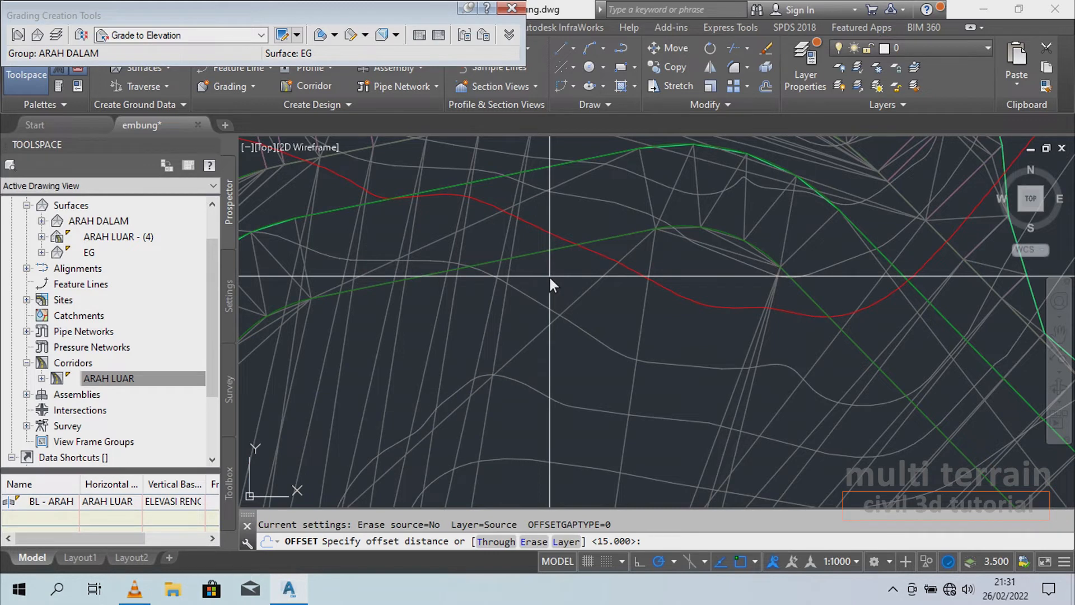
{"action": "key", "text": "Return"}
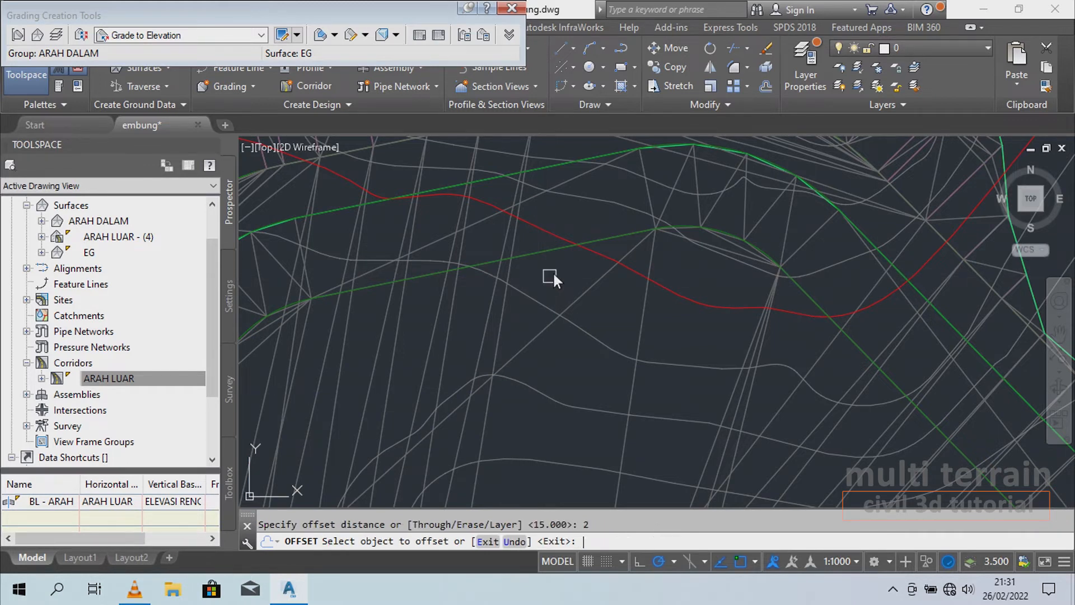
{"action": "scroll", "coordinate": [550, 240], "scroll_direction": "up", "scroll_amount": 2}
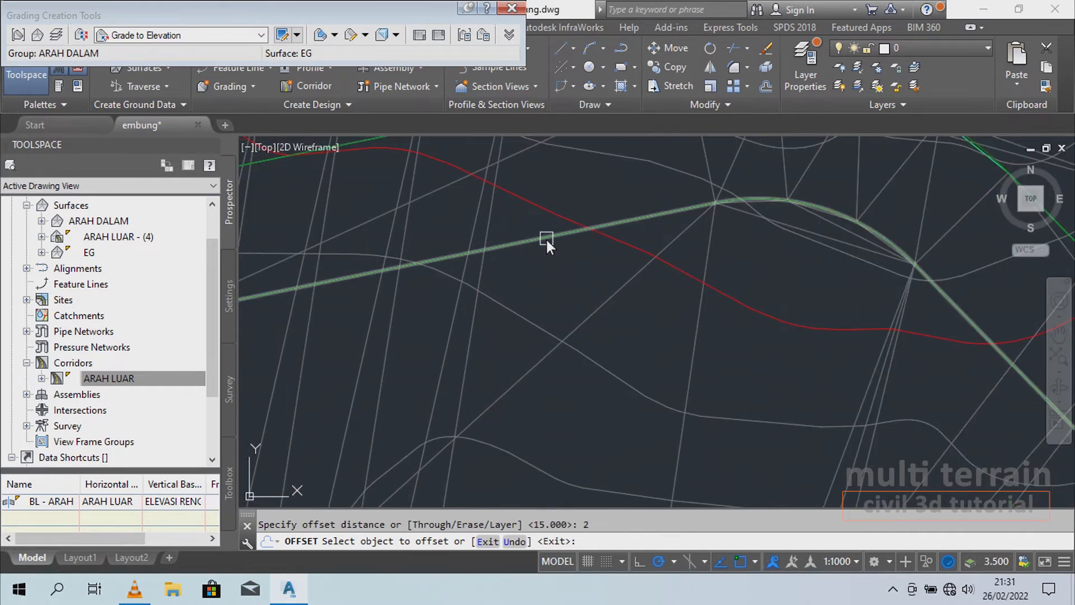
{"action": "left_click", "coordinate": [546, 239]}
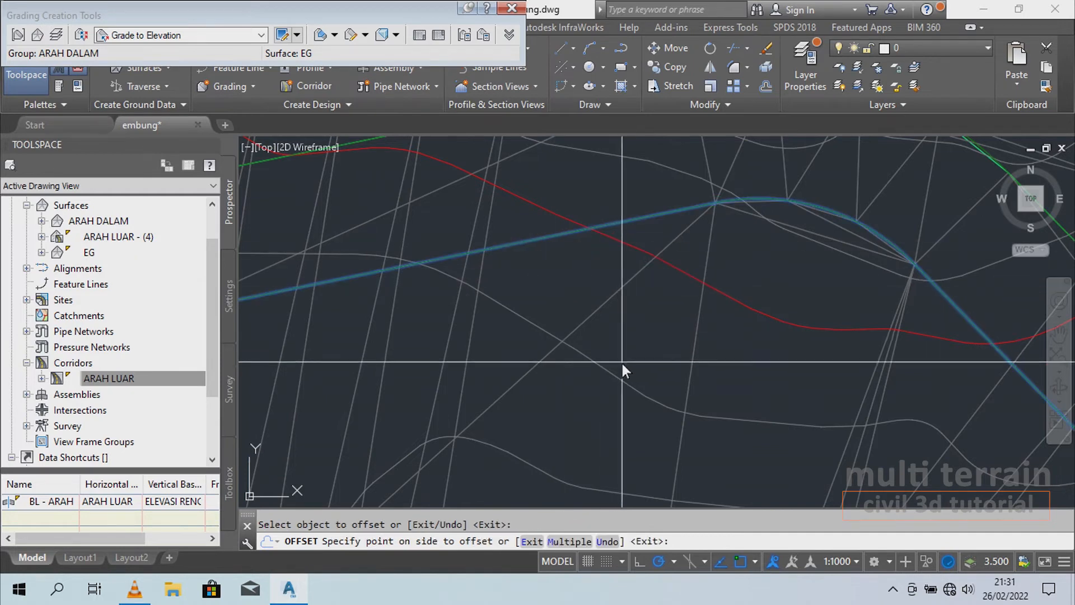
{"action": "left_click", "coordinate": [630, 341]}
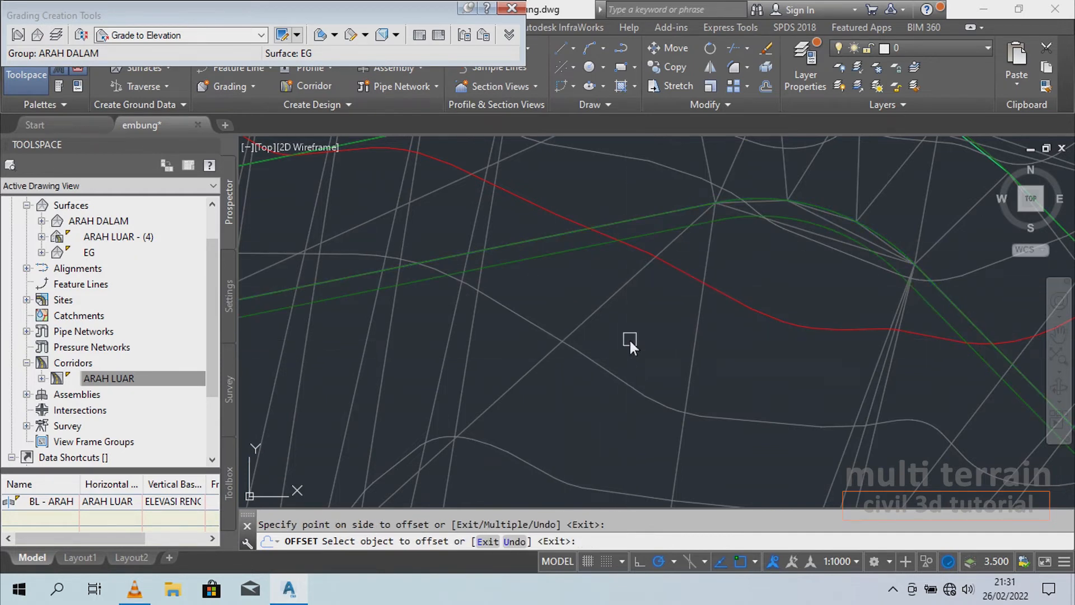
{"action": "key", "text": "Return"}
- Create an infill grading on the 2 m berm between the two closely spaced inner feature lines
{"action": "scroll", "coordinate": [773, 196], "scroll_direction": "up", "scroll_amount": 2}
{"action": "middle_click_drag", "start_coordinate": [772, 195], "coordinate": [633, 252]}
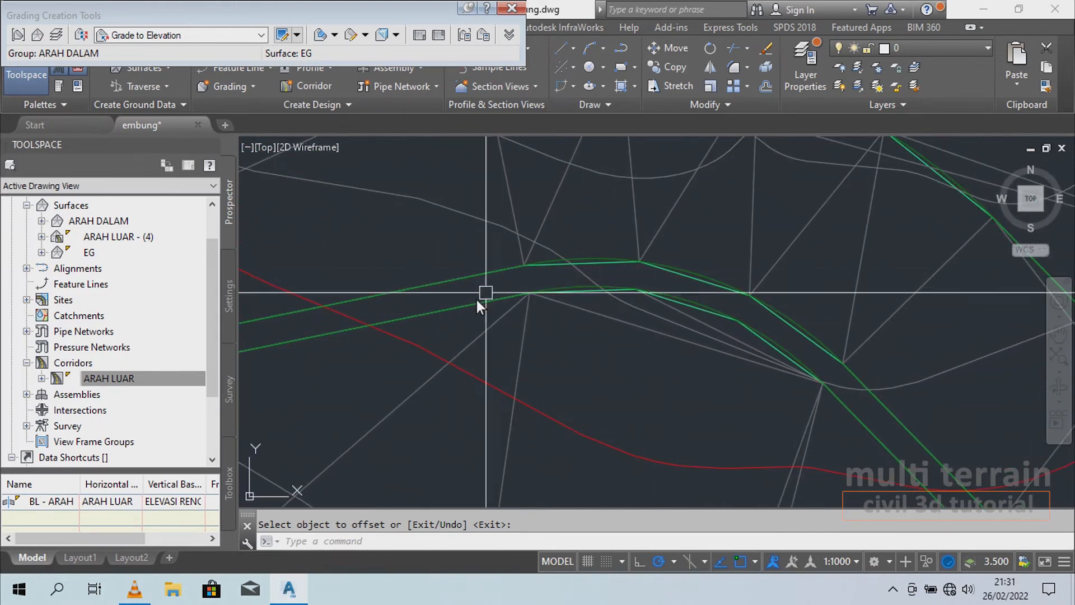
{"action": "left_click", "coordinate": [335, 36]}
{"action": "left_click", "coordinate": [378, 101]}
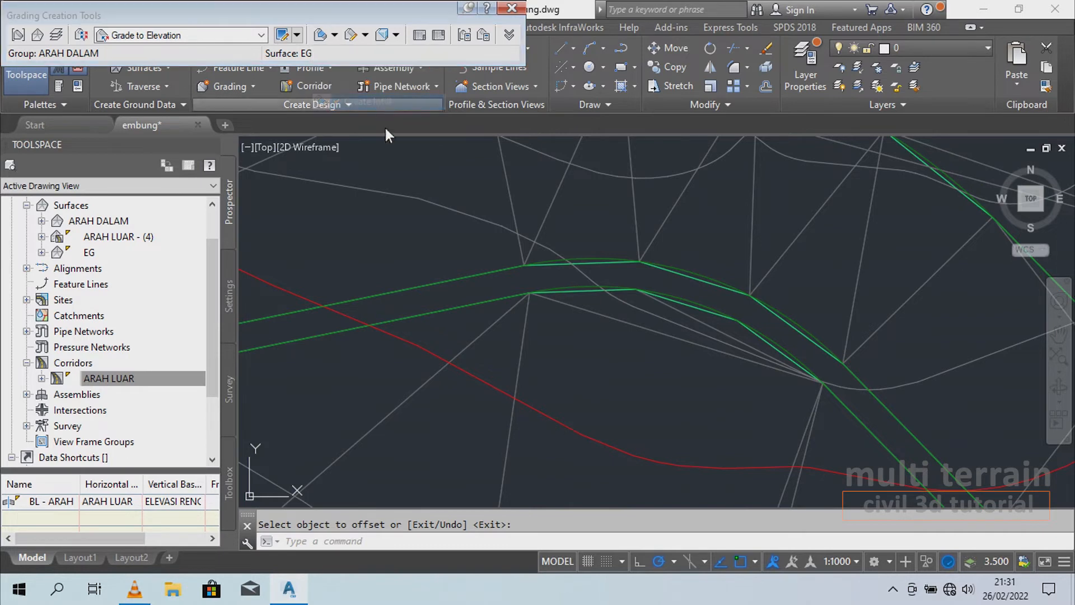
{"action": "key", "text": "Return"}
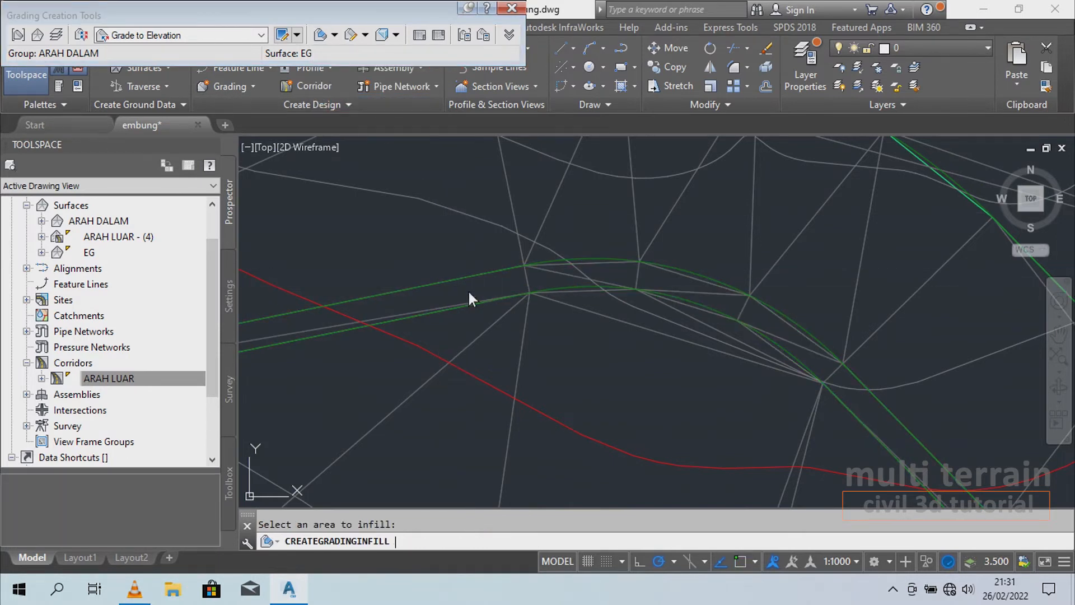
{"action": "scroll", "coordinate": [563, 250], "scroll_direction": "down", "scroll_amount": 6}
{"action": "key", "text": "Escape"}
- Examine the lower slope's width, height and gradient in the typical cross-section, and return to the pond's inner feature lines
{"action": "mouse_move", "coordinate": [556, 307]}
{"action": "middle_mouse_down"}
{"action": "mouse_move", "coordinate": [616, 288]}
{"action": "mouse_move", "coordinate": [616, 252]}
{"action": "middle_mouse_up"}
{"action": "scroll", "coordinate": [388, 262], "scroll_direction": "down", "scroll_amount": 6}
{"action": "scroll", "coordinate": [697, 268], "scroll_direction": "up", "scroll_amount": 4}
{"action": "scroll", "coordinate": [781, 220], "scroll_direction": "up", "scroll_amount": 4}
{"action": "middle_click_drag", "start_coordinate": [834, 203], "coordinate": [547, 240]}
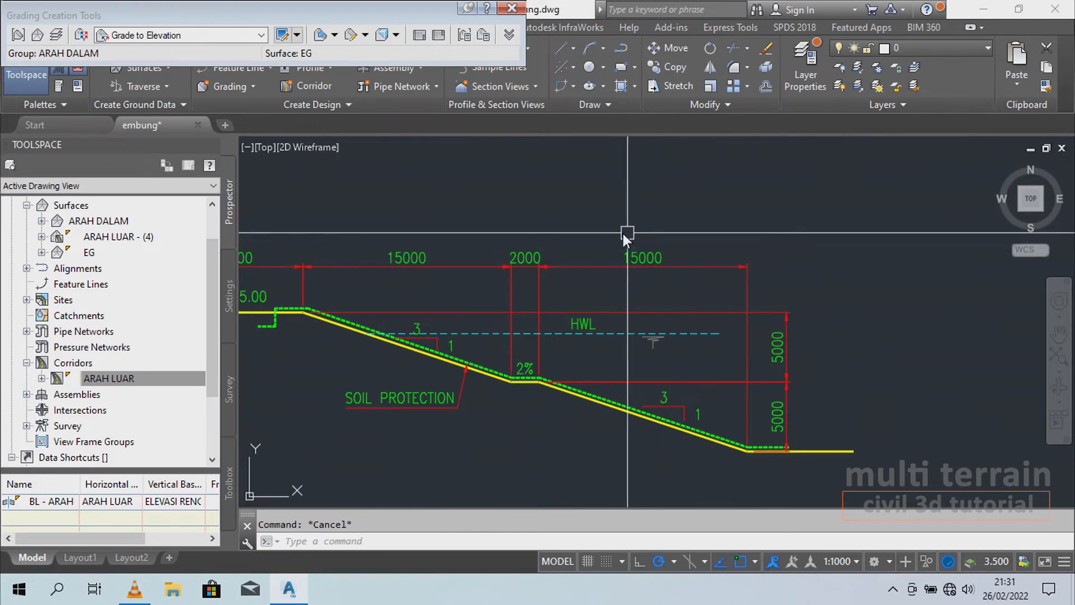
{"action": "middle_click_drag", "start_coordinate": [790, 394], "coordinate": [785, 317]}
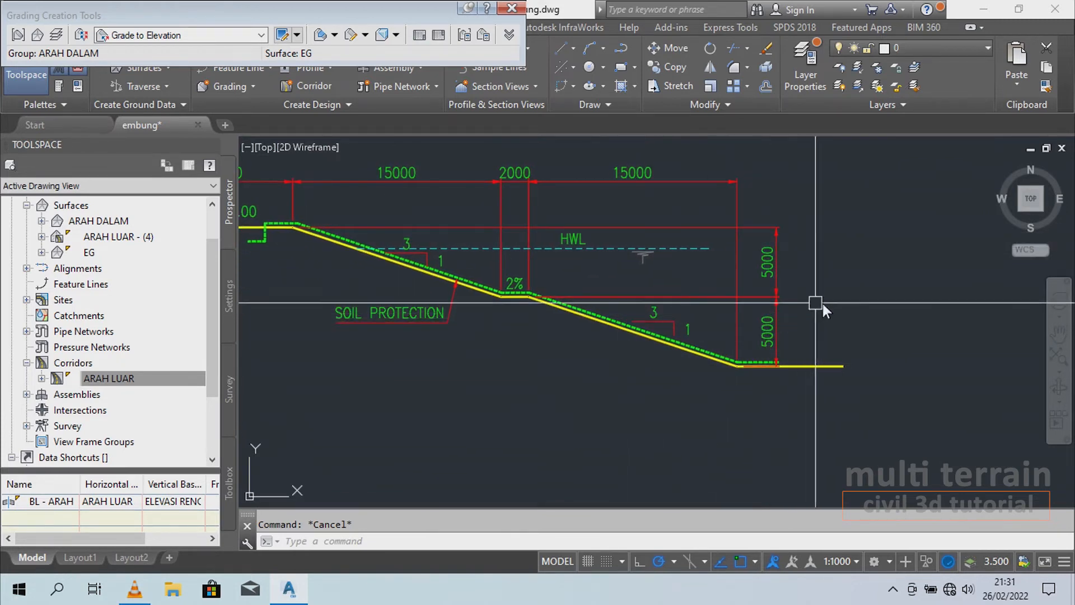
{"action": "scroll", "coordinate": [842, 312], "scroll_direction": "down", "scroll_amount": 10}
{"action": "middle_click_drag", "start_coordinate": [528, 397], "coordinate": [744, 275]}
{"action": "scroll", "coordinate": [572, 258], "scroll_direction": "up", "scroll_amount": 8}
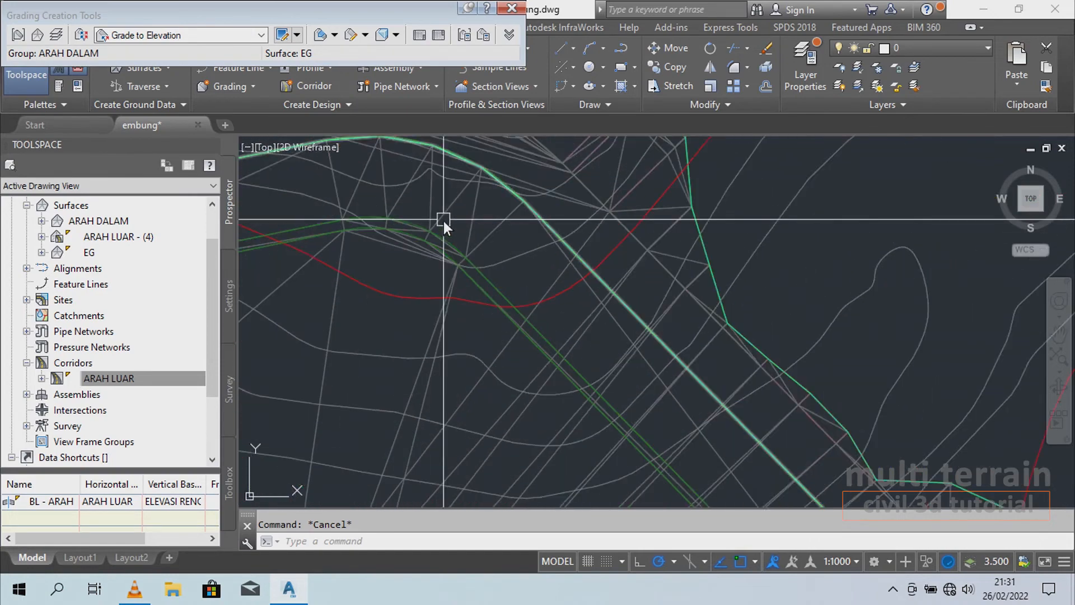
- Offset the berm's inner feature line 15 m toward the inside of the pond
{"action": "middle_click_drag", "start_coordinate": [401, 283], "coordinate": [623, 256]}
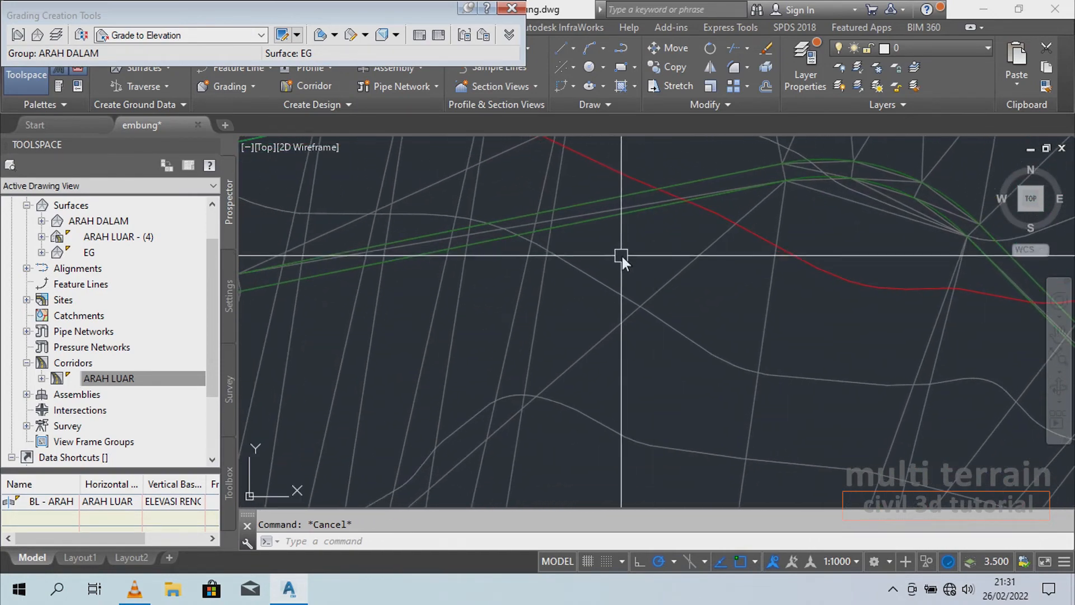
{"action": "type", "text": "o"}
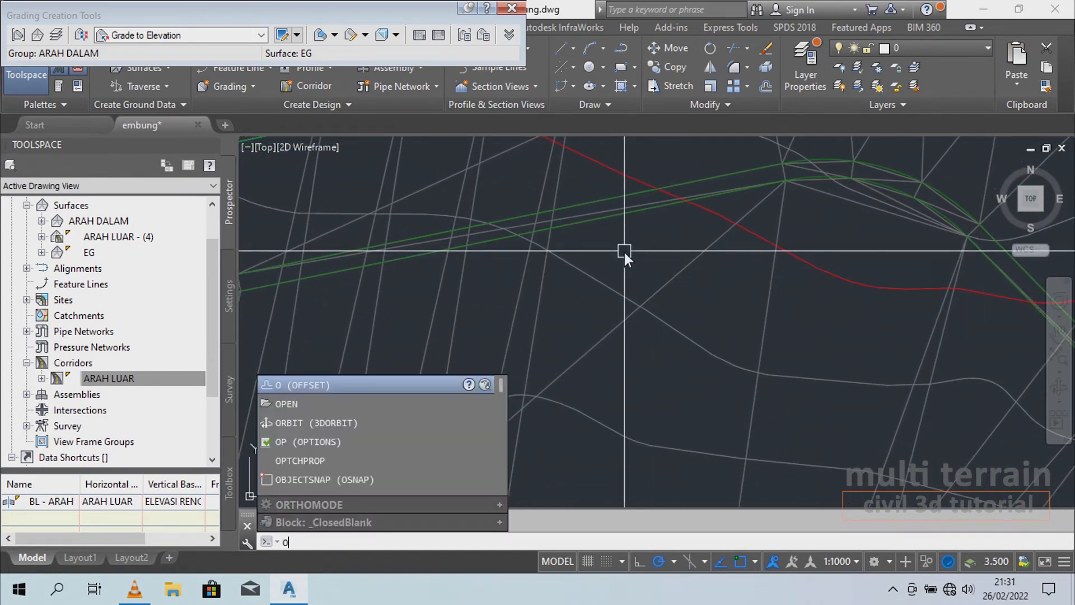
{"action": "key", "text": "Return"}
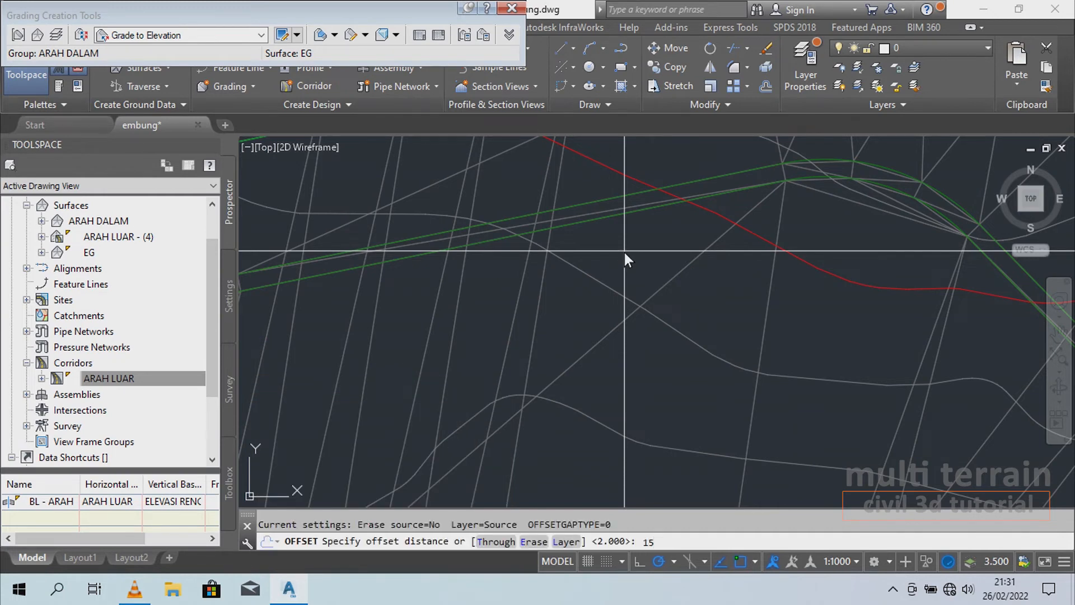
{"action": "key", "text": "Return"}
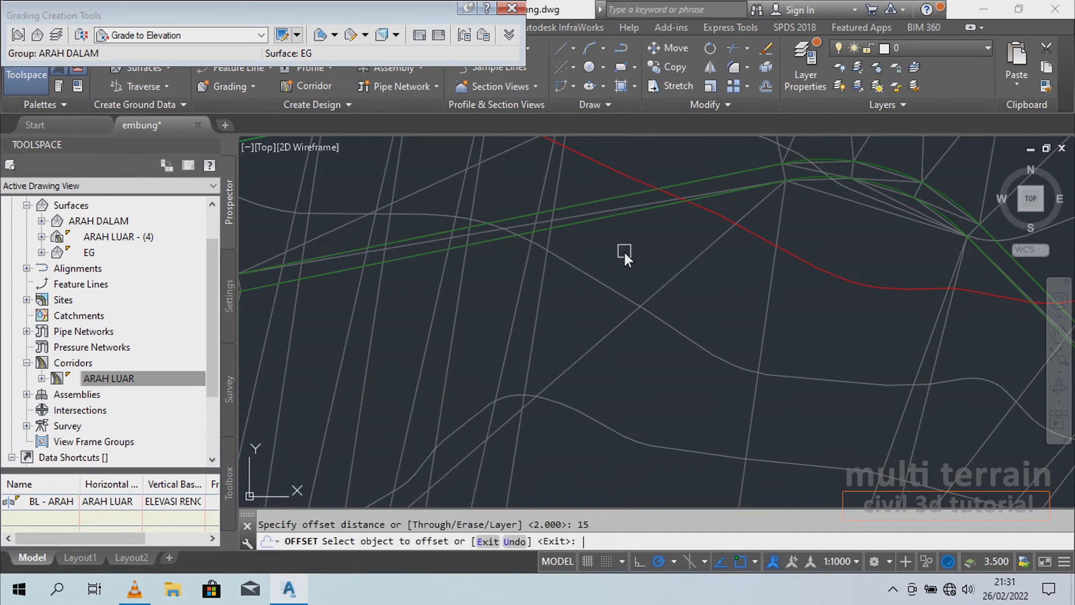
{"action": "left_click", "coordinate": [597, 223]}
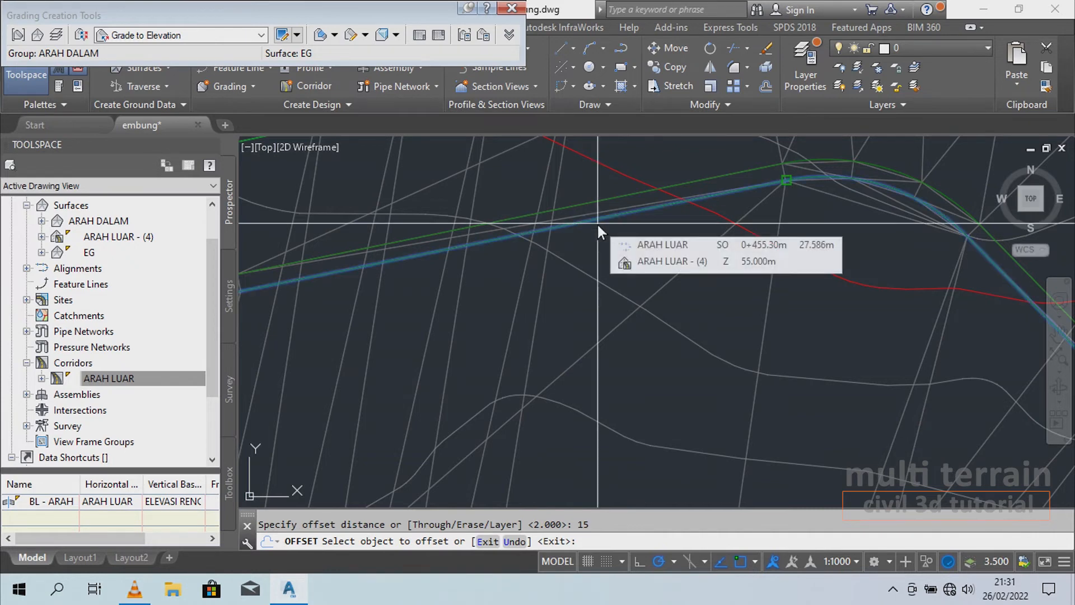
{"action": "left_click", "coordinate": [641, 348]}
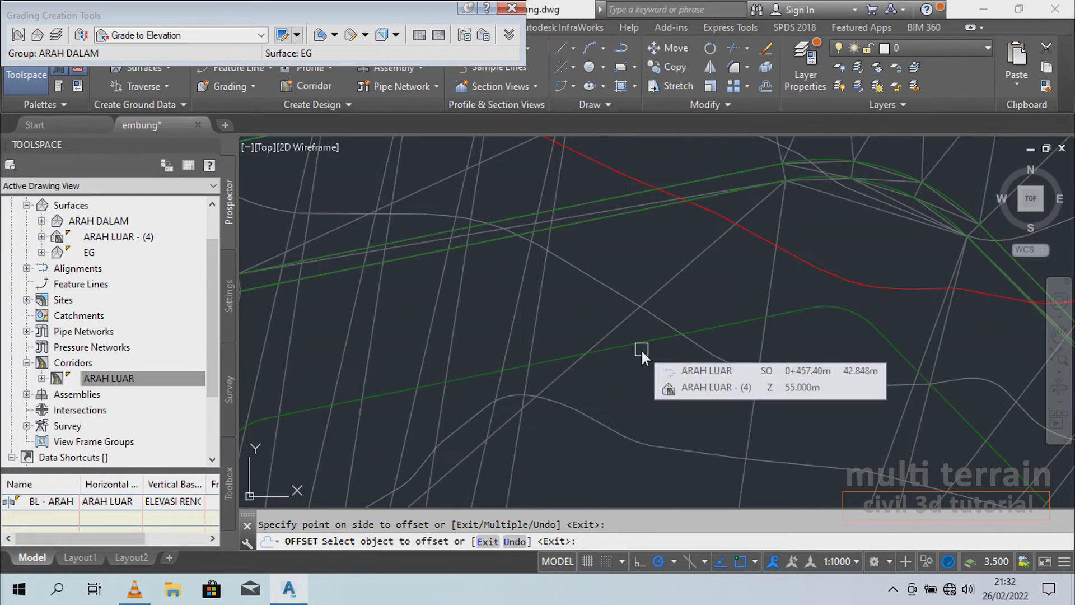
{"action": "key", "text": "Return"}
- Create an infill grading on the lower inner slope between the berm edge and the 15 m offset feature line
{"action": "scroll", "coordinate": [561, 242], "scroll_direction": "down", "scroll_amount": 2}
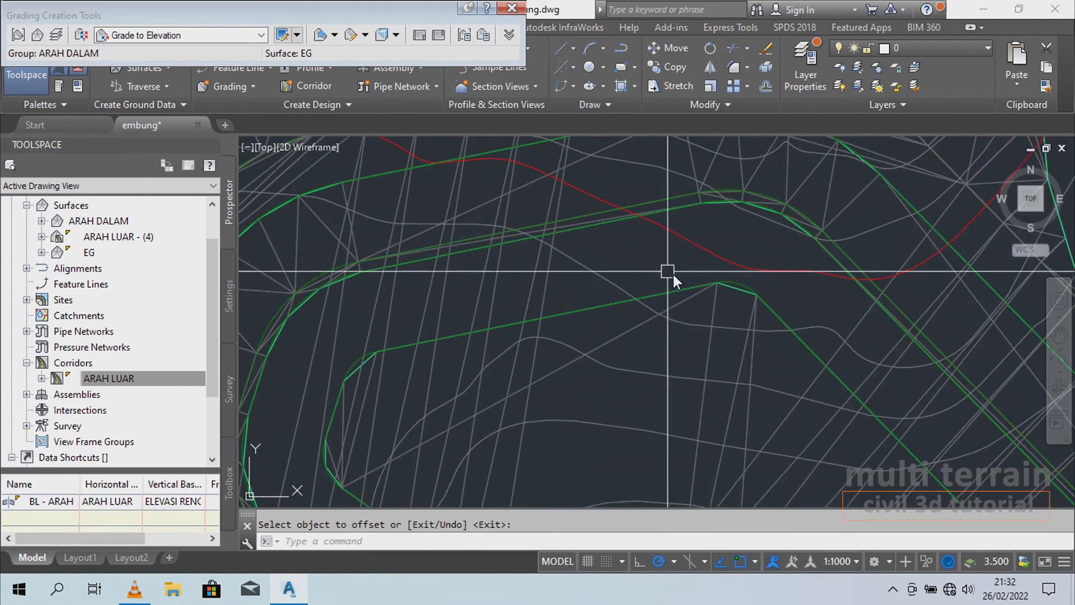
{"action": "middle_click_drag", "start_coordinate": [678, 269], "coordinate": [635, 260]}
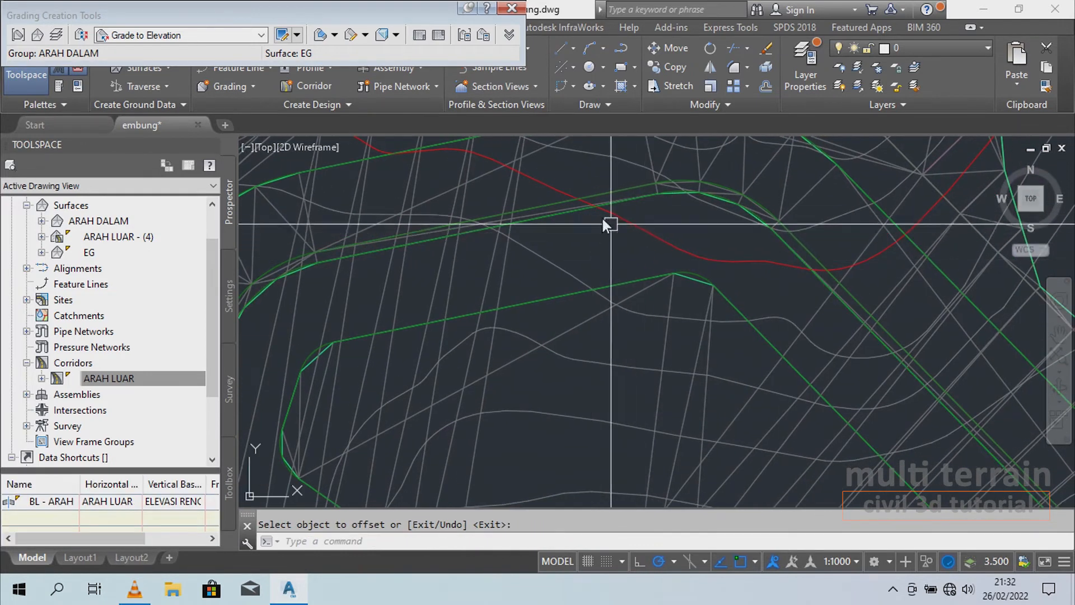
{"action": "left_click", "coordinate": [335, 35]}
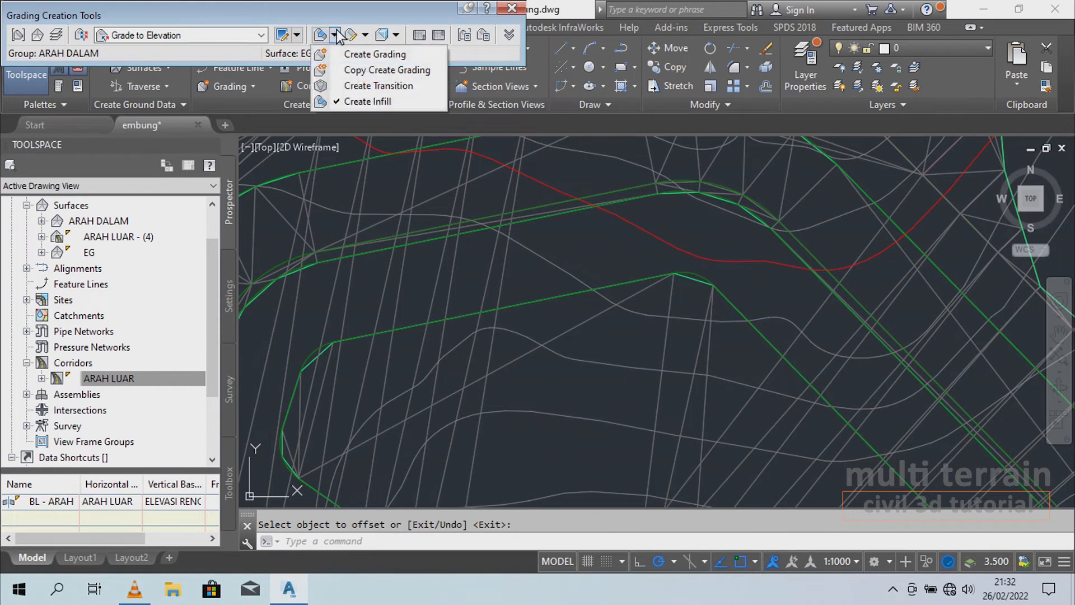
{"action": "left_click", "coordinate": [375, 102]}
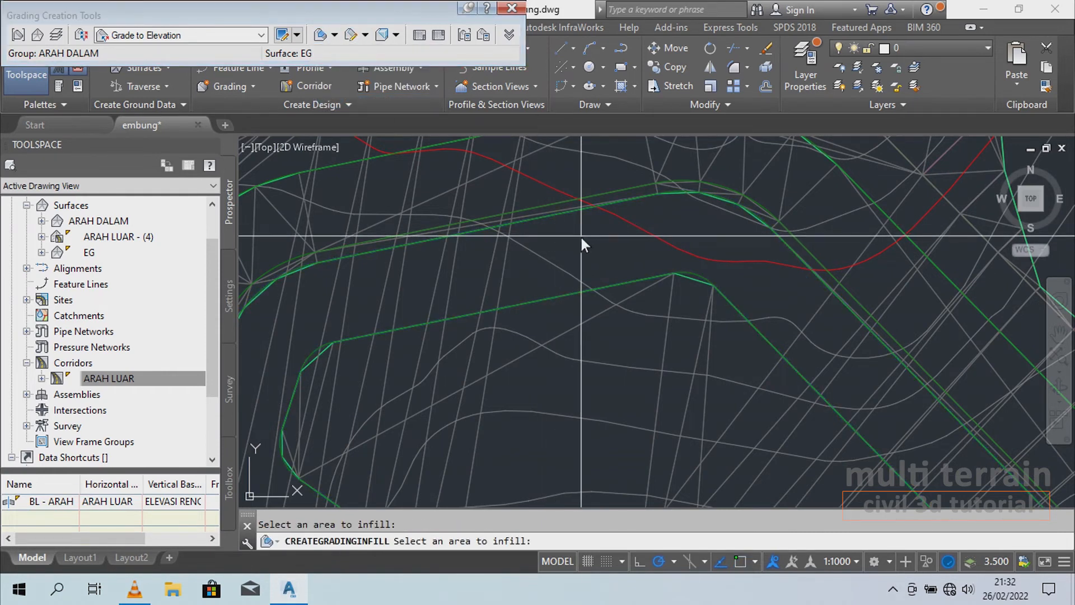
{"action": "key", "text": "Escape"}
{"action": "key", "text": "Escape"}
- Set the elevation of all points on the innermost feature line to 45 m in the Elevation Editor
{"action": "middle_click_drag", "start_coordinate": [620, 249], "coordinate": [655, 214]}
{"action": "left_click", "coordinate": [657, 245]}
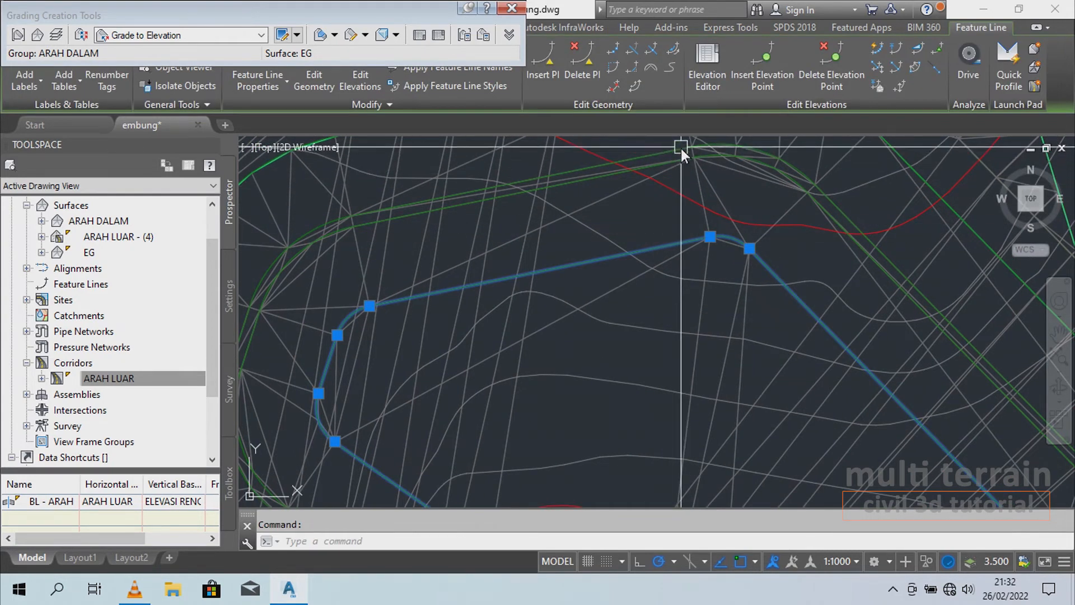
{"action": "left_click", "coordinate": [707, 61]}
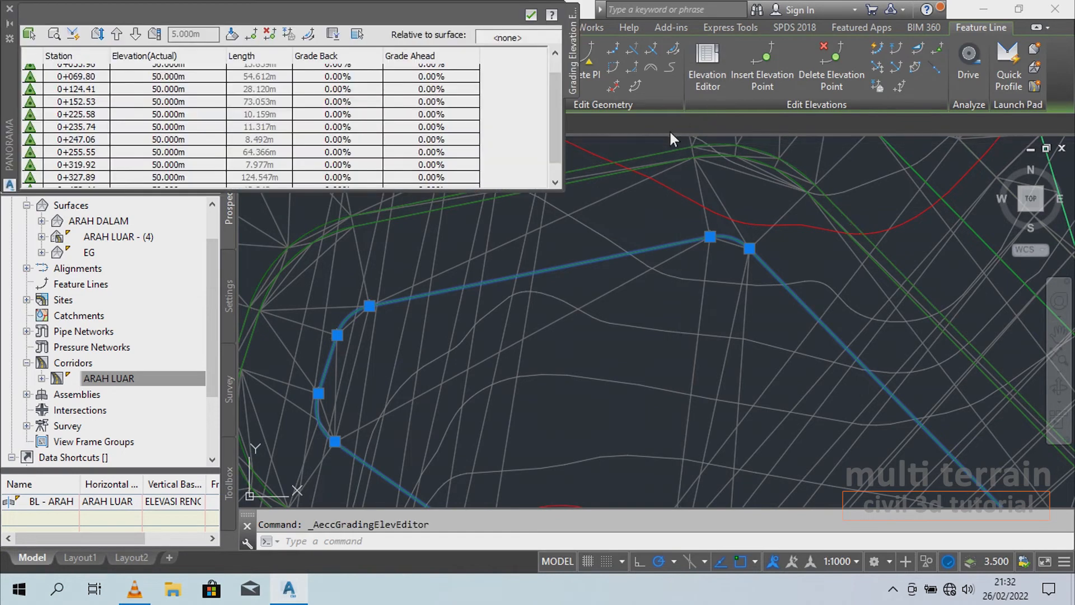
{"action": "left_click", "coordinate": [197, 152]}
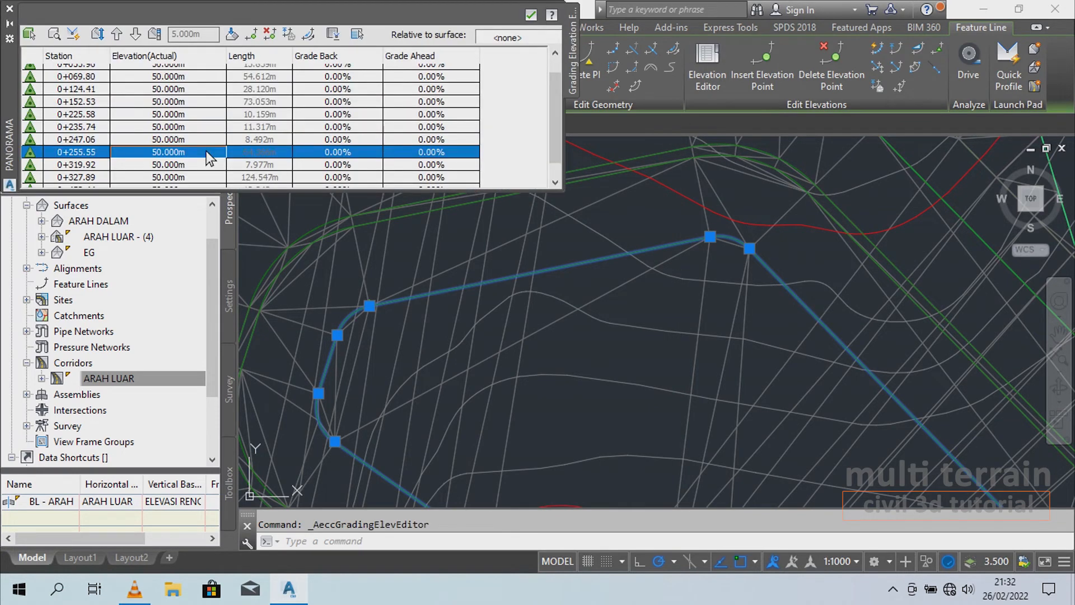
{"action": "scroll", "coordinate": [212, 168], "scroll_direction": "down", "scroll_amount": 1}
{"action": "left_click", "coordinate": [206, 181]}
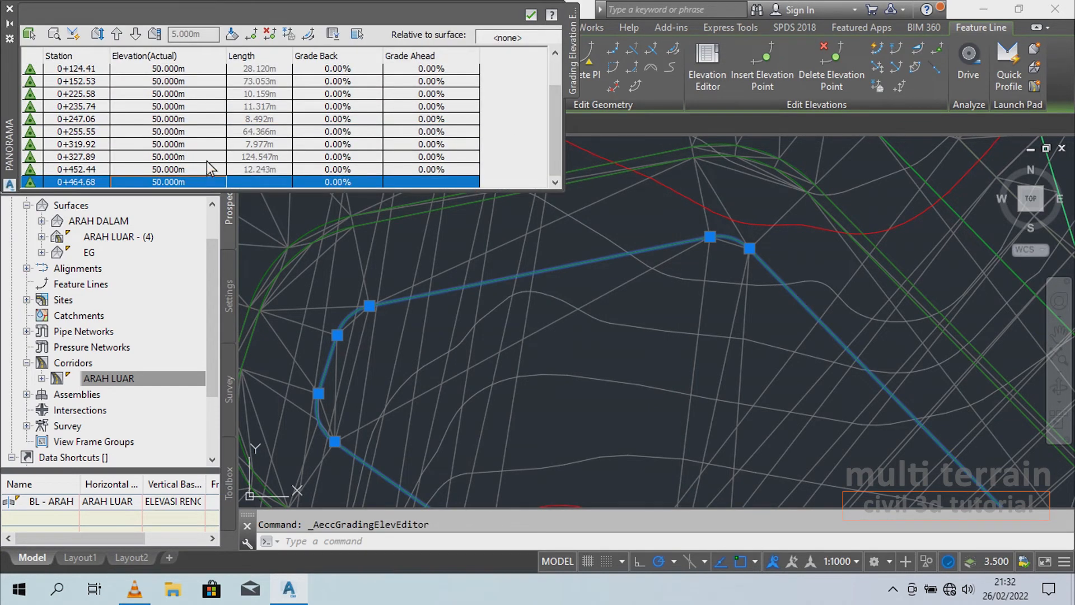
{"action": "scroll", "coordinate": [210, 140], "scroll_direction": "up", "scroll_amount": 2}
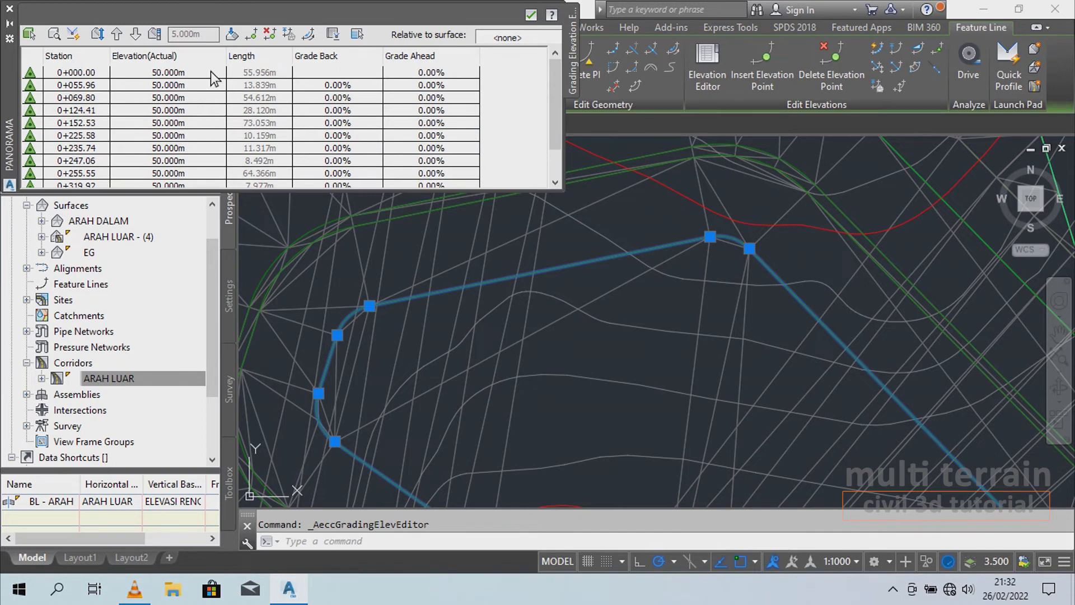
{"action": "scroll", "coordinate": [469, 126], "scroll_direction": "down", "scroll_amount": 3}
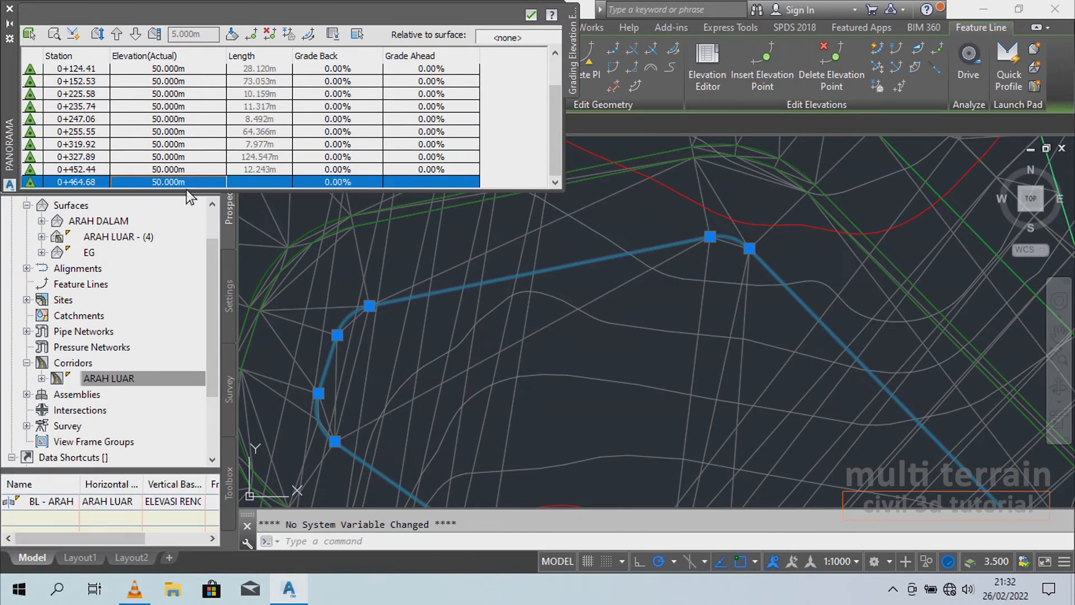
{"action": "scroll", "coordinate": [221, 94], "scroll_direction": "up", "scroll_amount": 2}
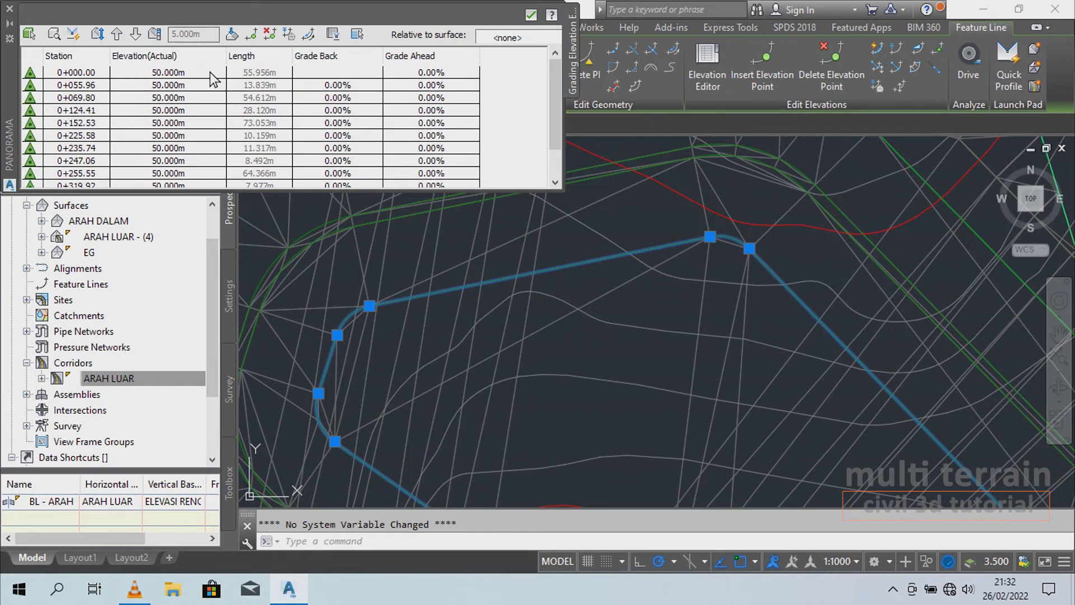
{"action": "left_click", "coordinate": [212, 73], "text": "shift"}
{"action": "left_click", "coordinate": [204, 73]}
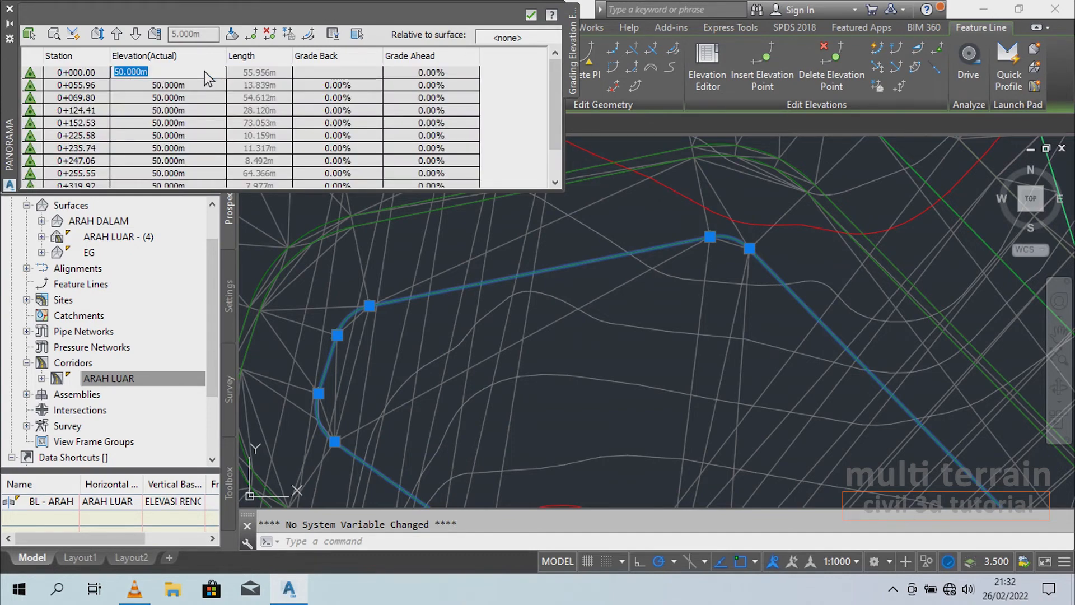
{"action": "type", "text": "45"}
{"action": "key", "text": "Return"}
{"action": "scroll", "coordinate": [199, 68], "scroll_direction": "down", "scroll_amount": 1}
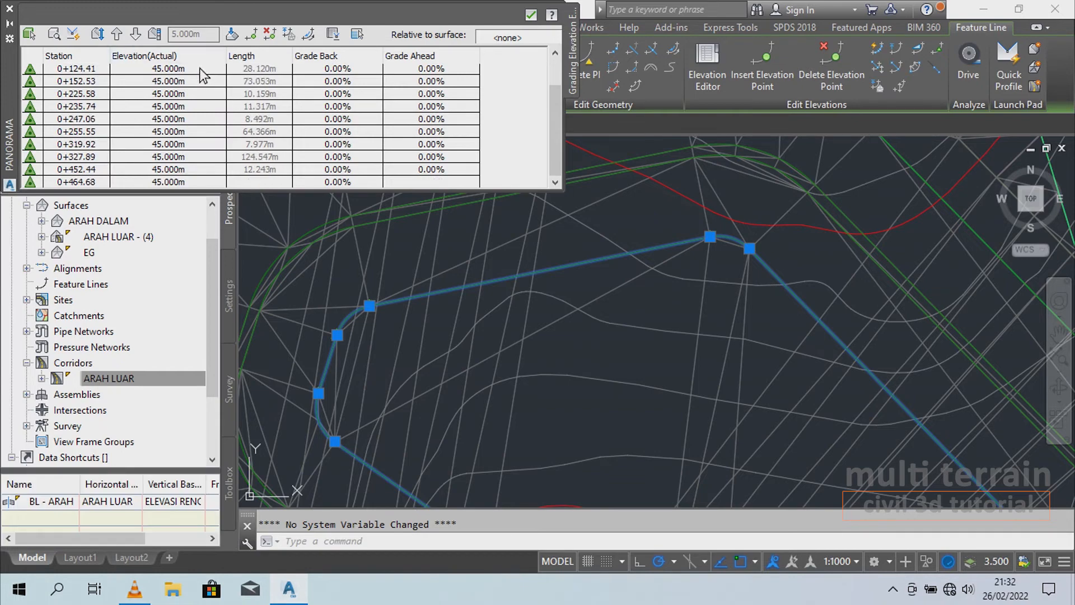
{"action": "left_click", "coordinate": [533, 18]}
{"action": "middle_click_drag", "start_coordinate": [672, 281], "coordinate": [608, 297]}
{"action": "key", "text": "Escape"}
- Check the ARAH DALAM surface with its berm and lower slope in the Object Viewer, orbiting to oblique 3D views
{"action": "left_click", "coordinate": [638, 315]}
{"action": "right_click", "coordinate": [659, 314]}
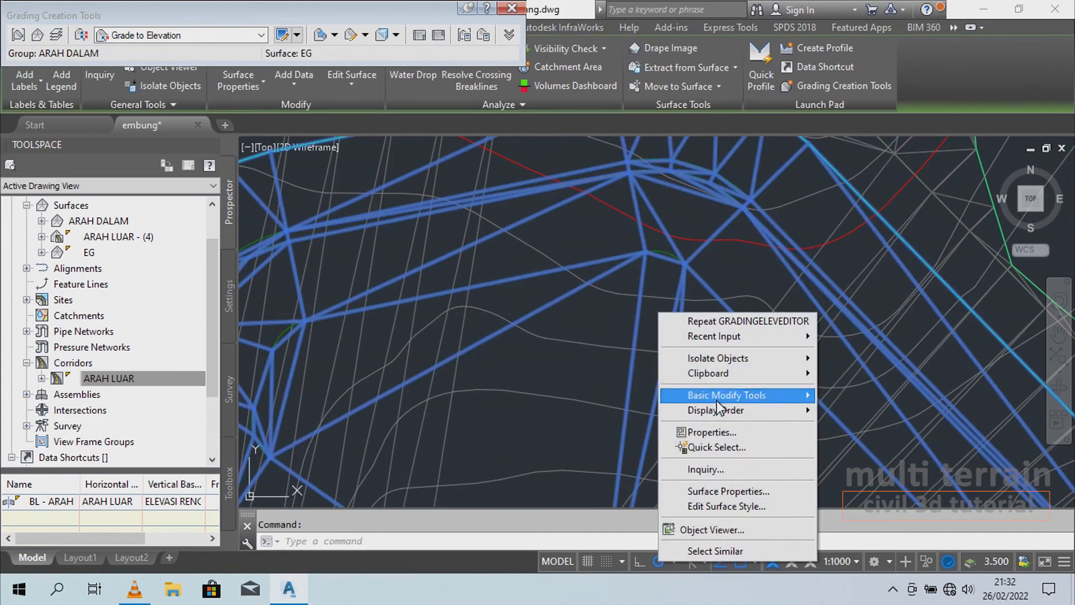
{"action": "left_click", "coordinate": [711, 530]}
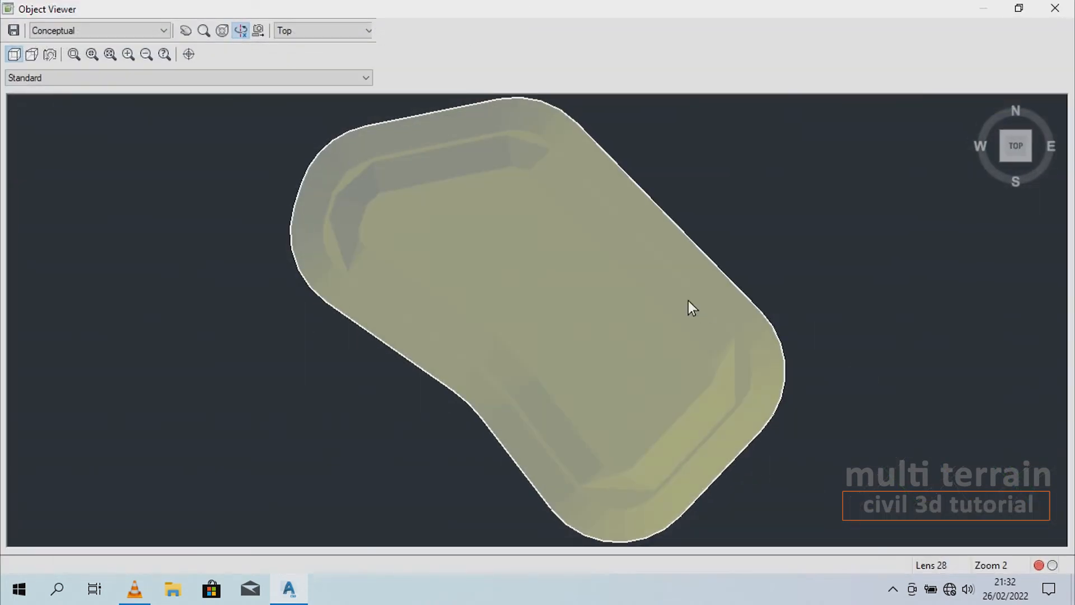
{"action": "left_click_drag", "start_coordinate": [462, 337], "coordinate": [483, 178]}
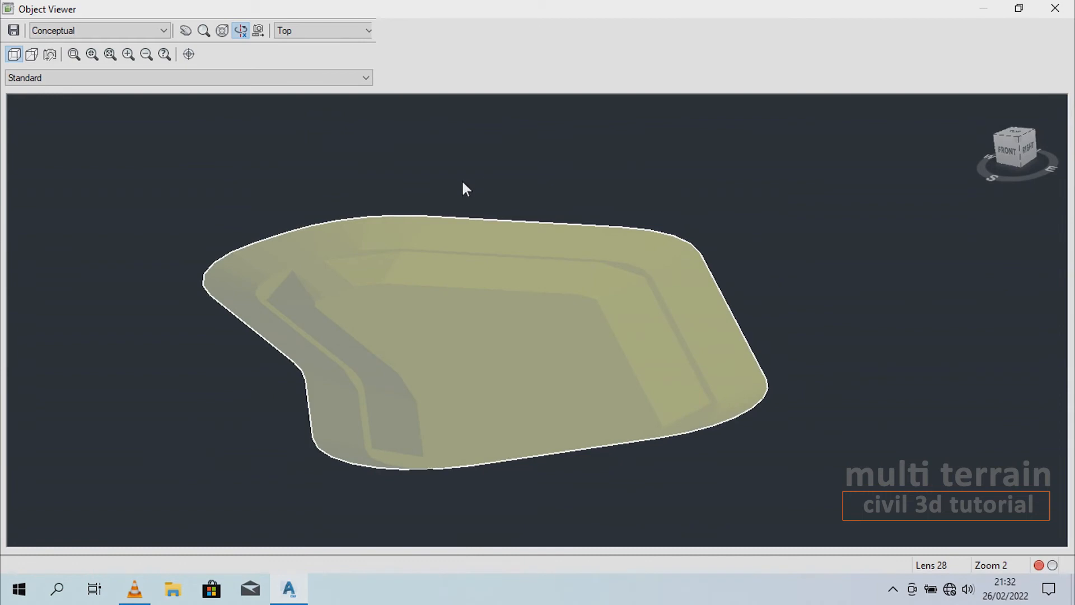
{"action": "left_click_drag", "start_coordinate": [486, 258], "coordinate": [557, 339]}
{"action": "key", "text": "Escape"}
- Clear the surface selection and close the Grading Creation Tools
{"action": "scroll", "coordinate": [569, 230], "scroll_direction": "down", "scroll_amount": 4}
{"action": "key", "text": "Escape"}
{"action": "left_click", "coordinate": [238, 11]}
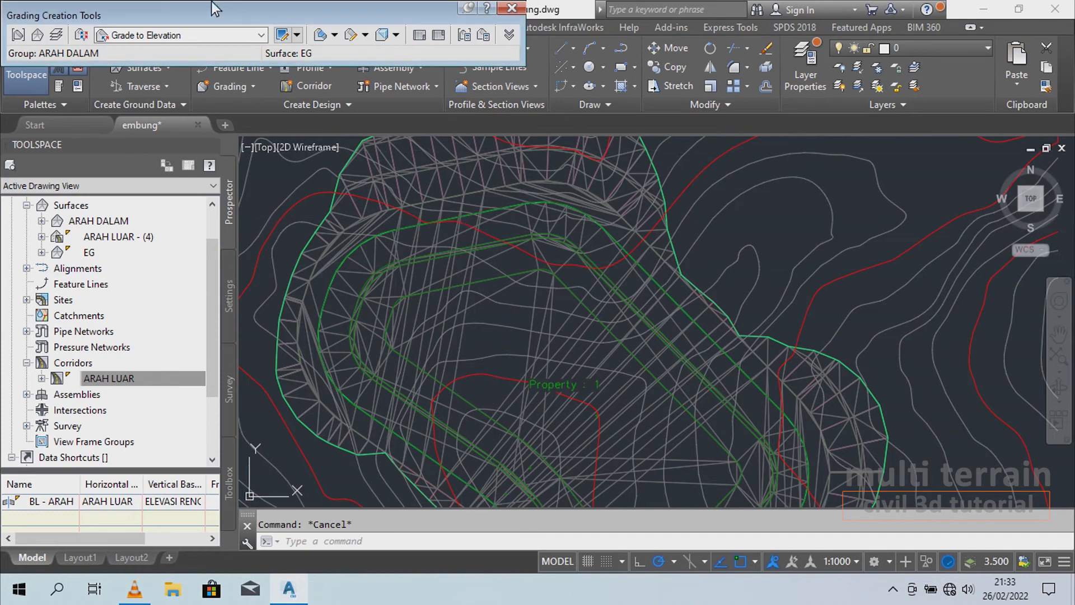
{"action": "left_click", "coordinate": [511, 8]}
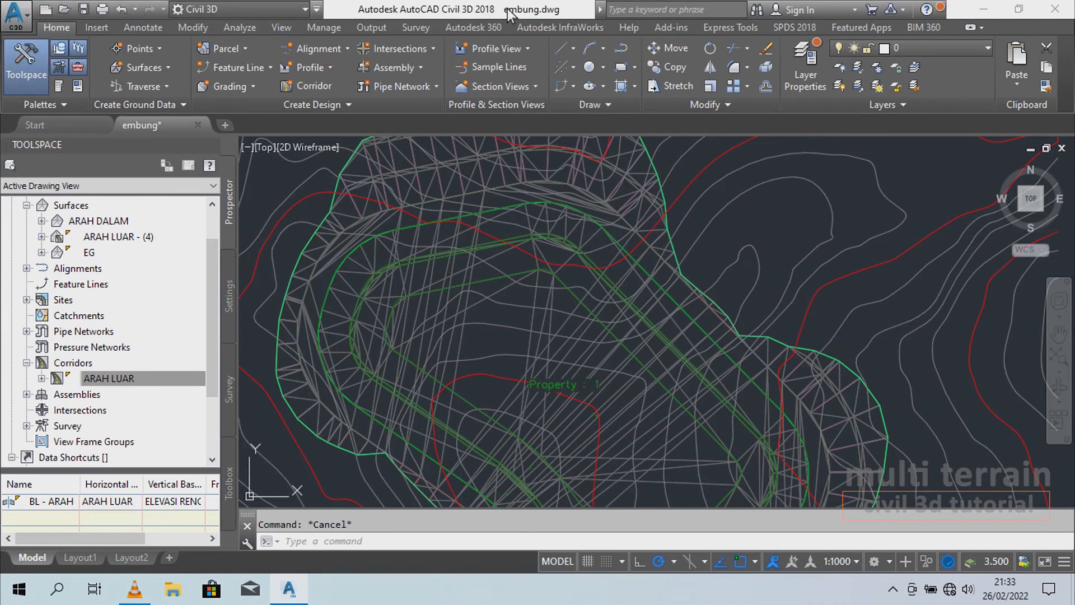
- Inspect the ARAH DALAM surface up close in the Object Viewer at the berm's curved northern corner
{"action": "scroll", "coordinate": [466, 264], "scroll_direction": "up", "scroll_amount": 7}
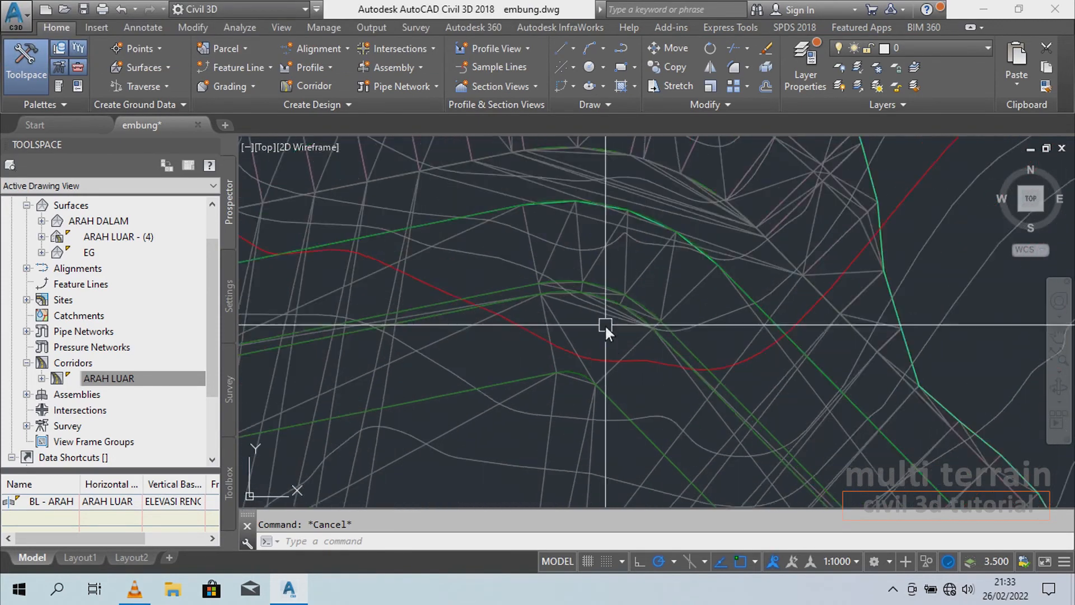
{"action": "scroll", "coordinate": [612, 316], "scroll_direction": "up", "scroll_amount": 2}
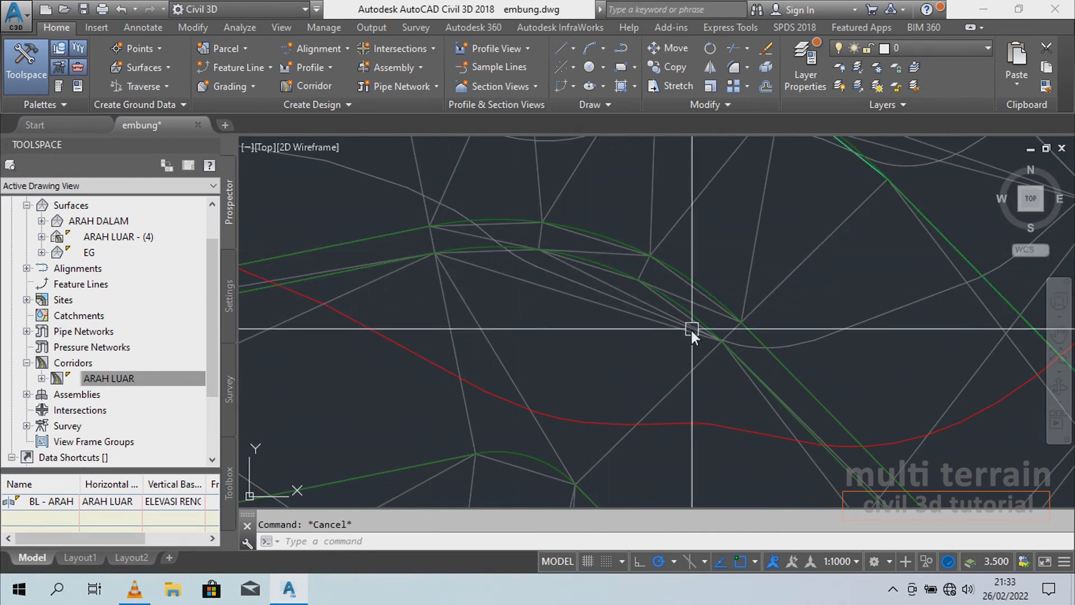
{"action": "left_click", "coordinate": [529, 284]}
{"action": "right_click", "coordinate": [529, 282]}
{"action": "left_click", "coordinate": [600, 505]}
{"action": "scroll", "coordinate": [559, 314], "scroll_direction": "up", "scroll_amount": 6}
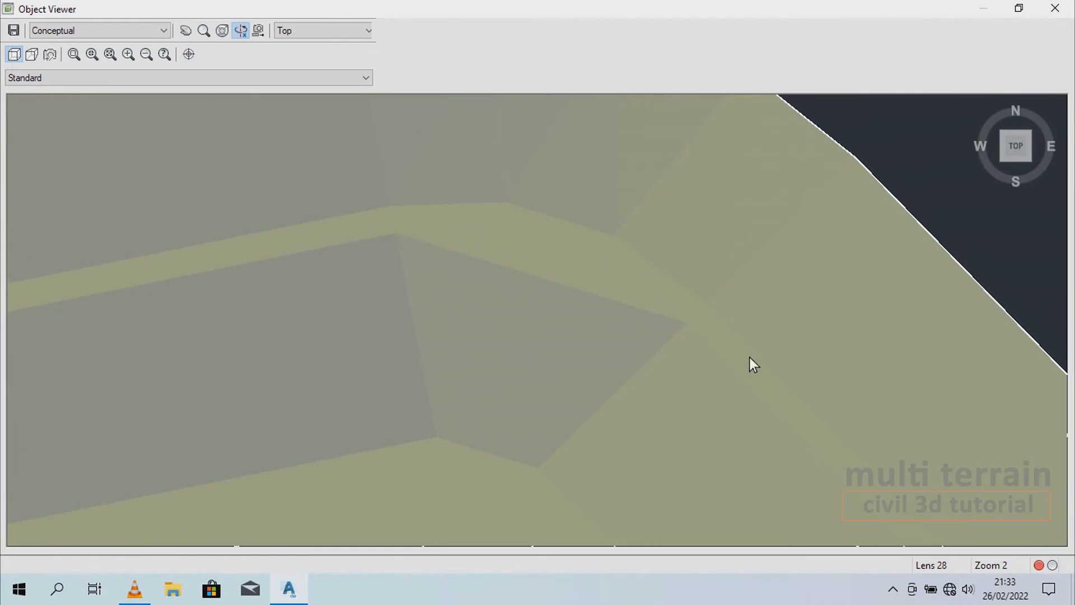
{"action": "key", "text": "Escape"}
{"action": "key", "text": "Escape"}
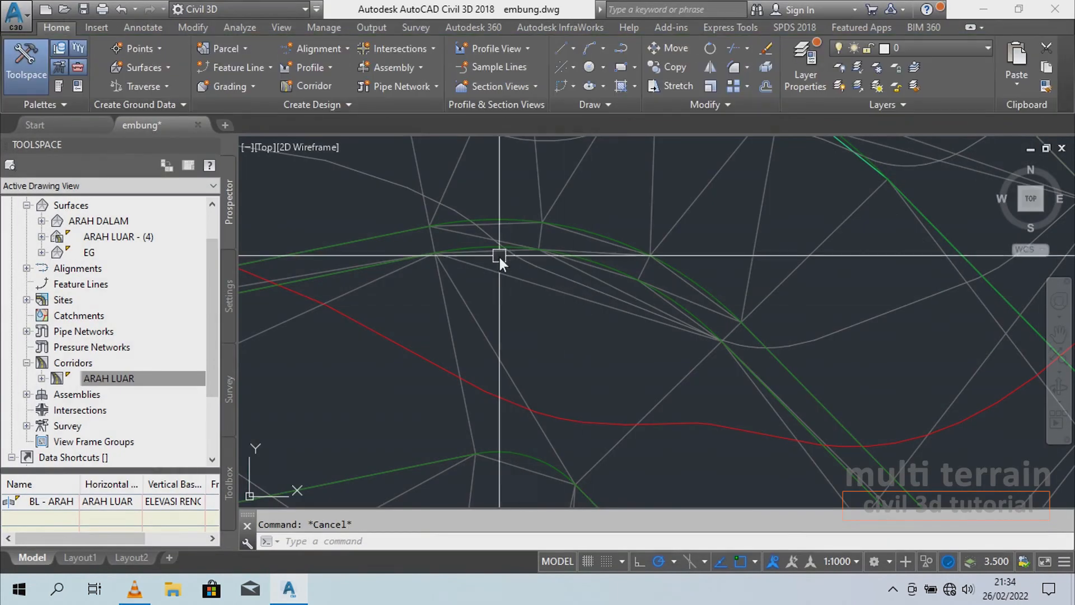
- Swap two triangulation edges of the ARAH DALAM surface below the berm's curved northern corner so they run down the slope
{"action": "left_click", "coordinate": [506, 274]}
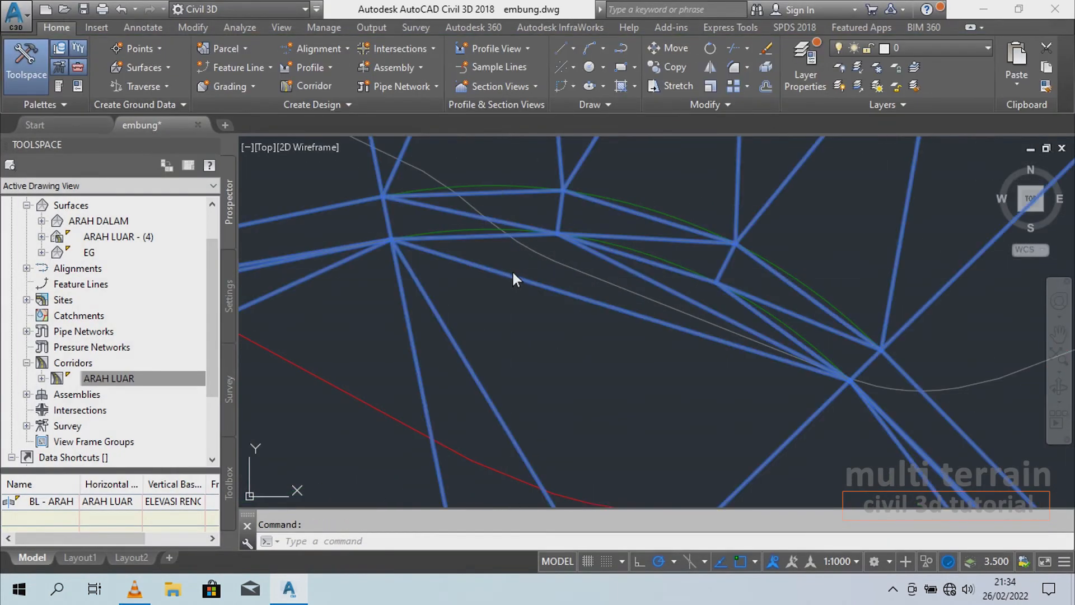
{"action": "scroll", "coordinate": [525, 251], "scroll_direction": "down", "scroll_amount": 4}
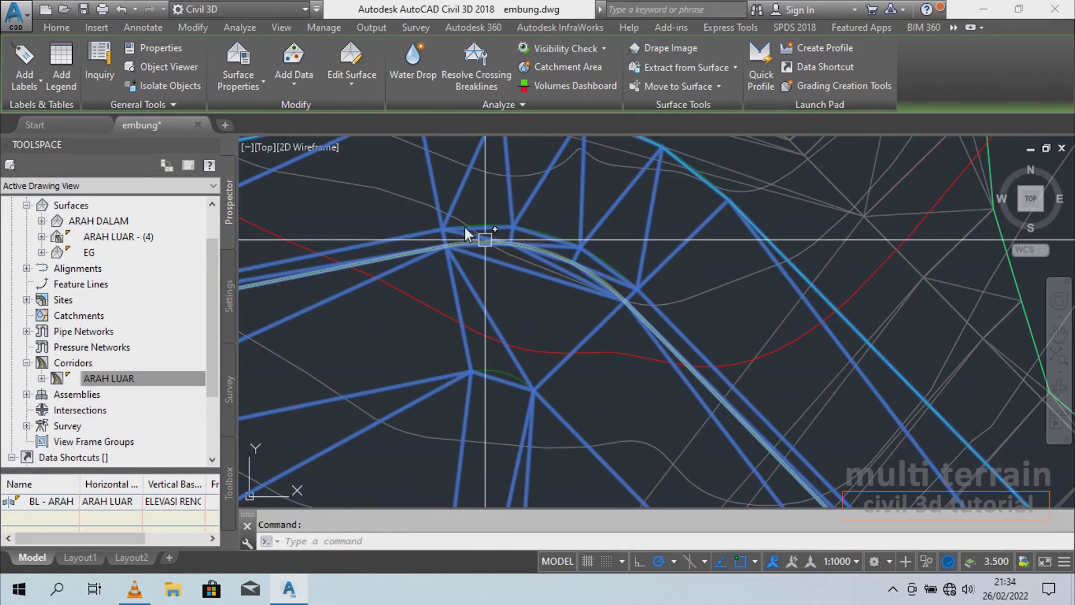
{"action": "left_click", "coordinate": [355, 84]}
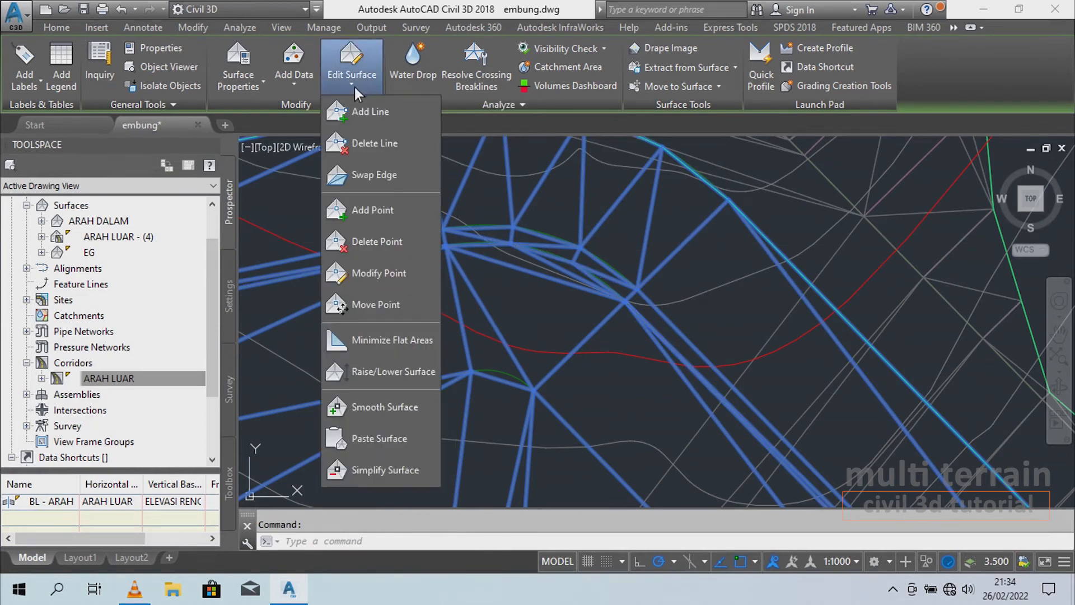
{"action": "left_click", "coordinate": [395, 172]}
{"action": "scroll", "coordinate": [531, 296], "scroll_direction": "up", "scroll_amount": 4}
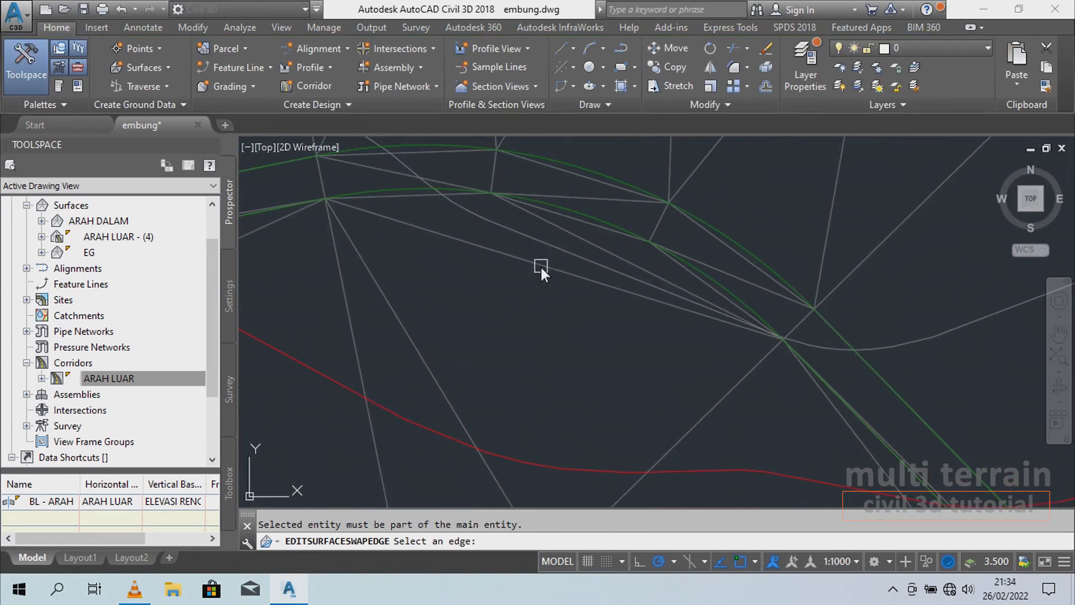
{"action": "left_click", "coordinate": [539, 264]}
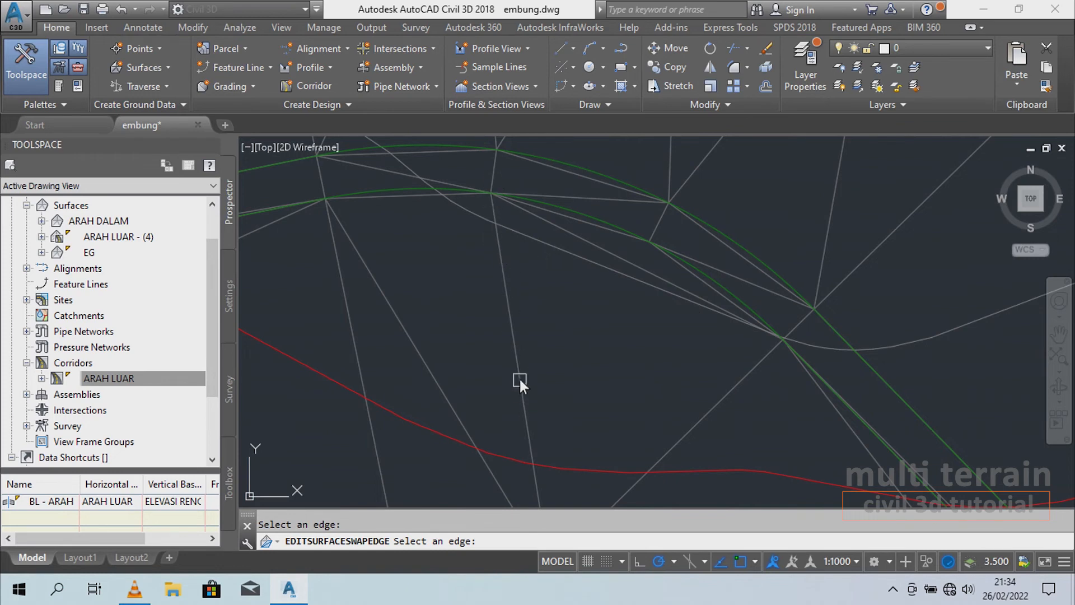
{"action": "left_click", "coordinate": [628, 259]}
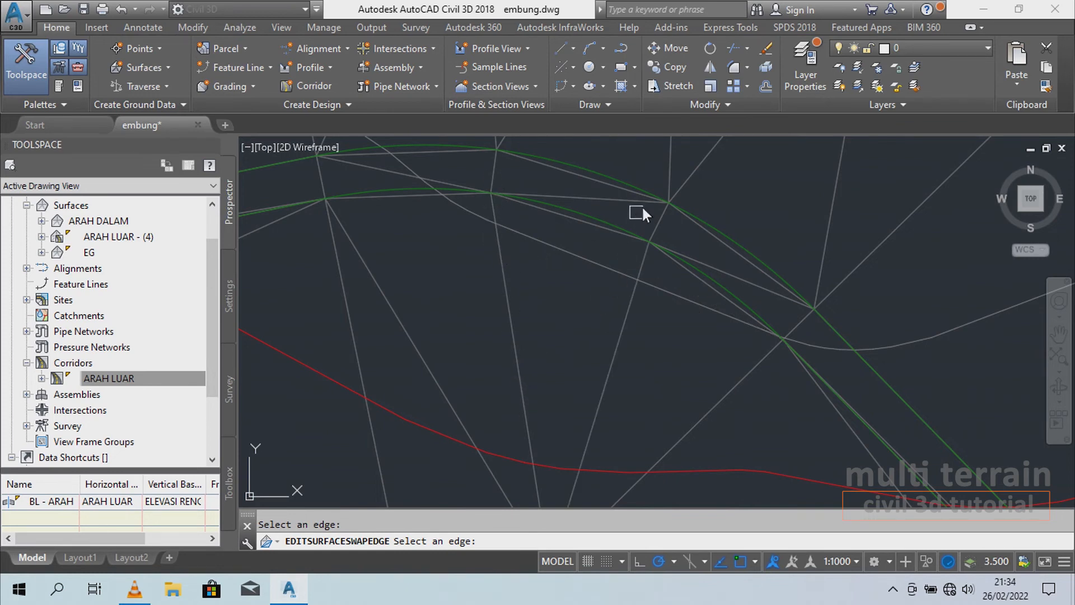
{"action": "scroll", "coordinate": [643, 215], "scroll_direction": "down", "scroll_amount": 2}
{"action": "scroll", "coordinate": [570, 187], "scroll_direction": "up", "scroll_amount": 1}
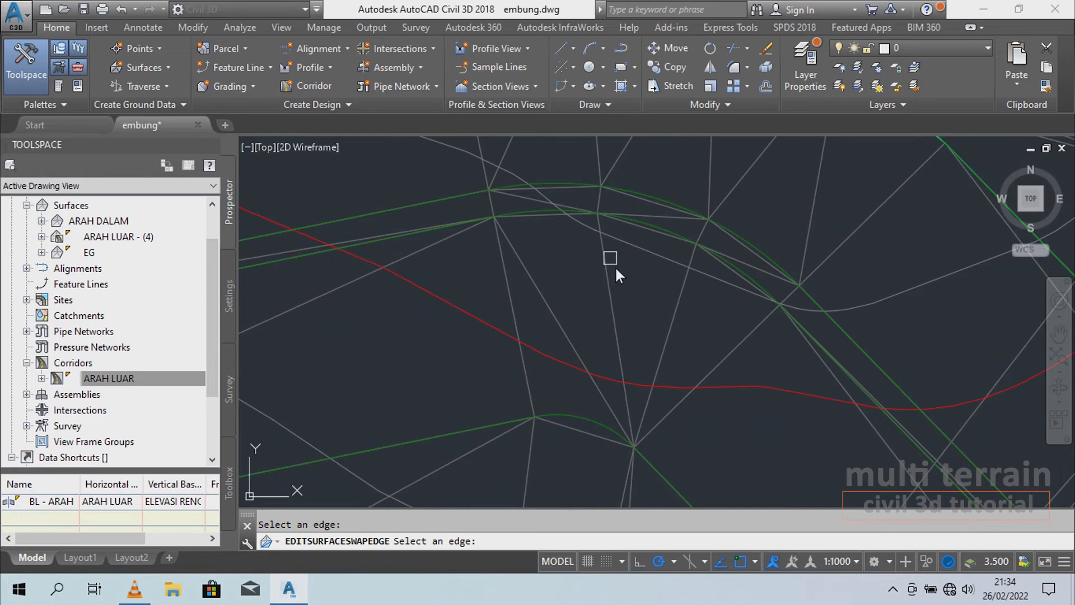
{"action": "key", "text": "Escape"}
{"action": "key", "text": "Escape"}
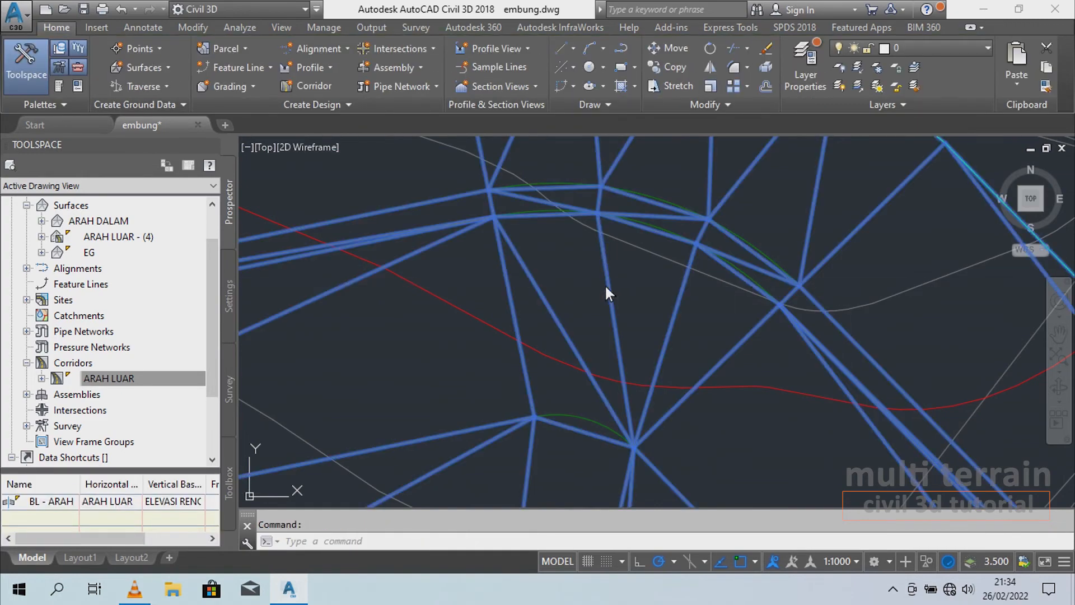
- Inspect the ARAH DALAM surface's northern and western berm corners up close in the Object Viewer
{"action": "left_click", "coordinate": [634, 284]}
{"action": "right_click", "coordinate": [634, 284]}
{"action": "left_click", "coordinate": [686, 500]}
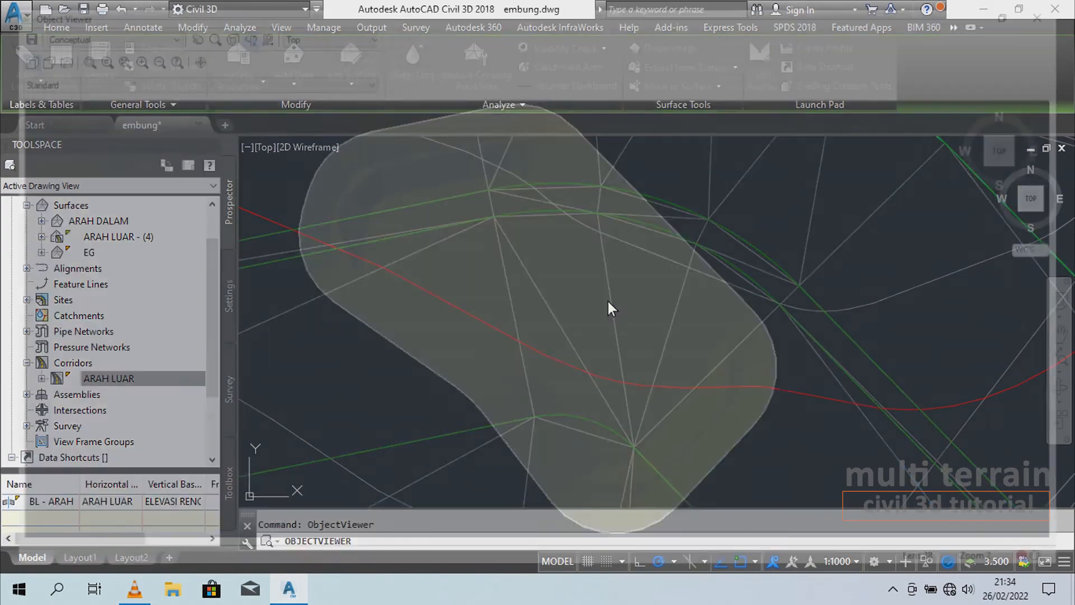
{"action": "left_click_drag", "start_coordinate": [551, 215], "coordinate": [513, 271]}
{"action": "scroll", "coordinate": [508, 254], "scroll_direction": "up", "scroll_amount": 3}
{"action": "scroll", "coordinate": [509, 255], "scroll_direction": "down", "scroll_amount": 3}
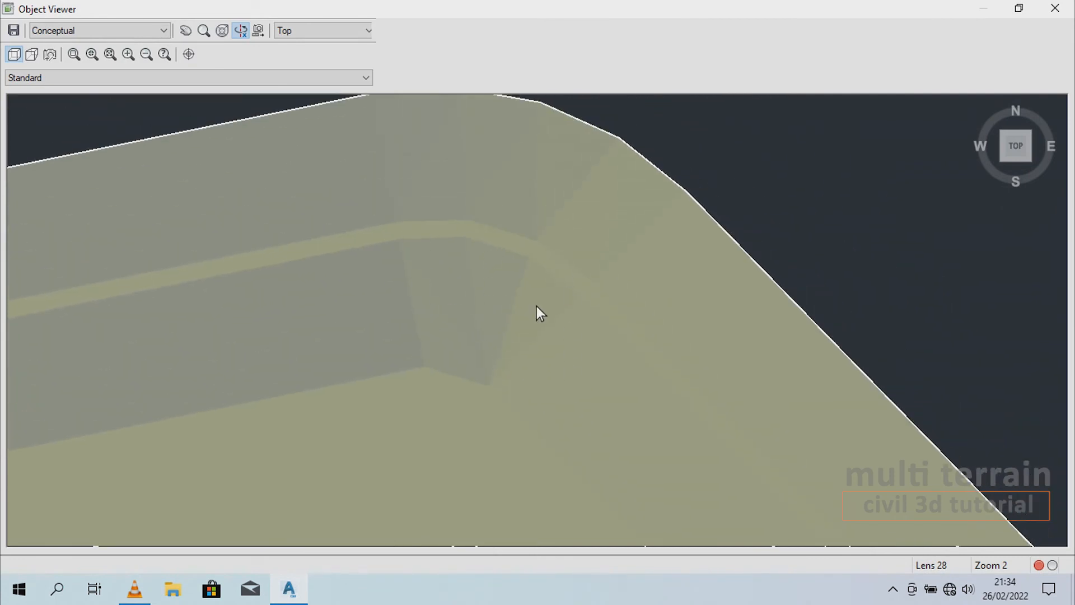
{"action": "left_click_drag", "start_coordinate": [401, 317], "coordinate": [351, 282]}
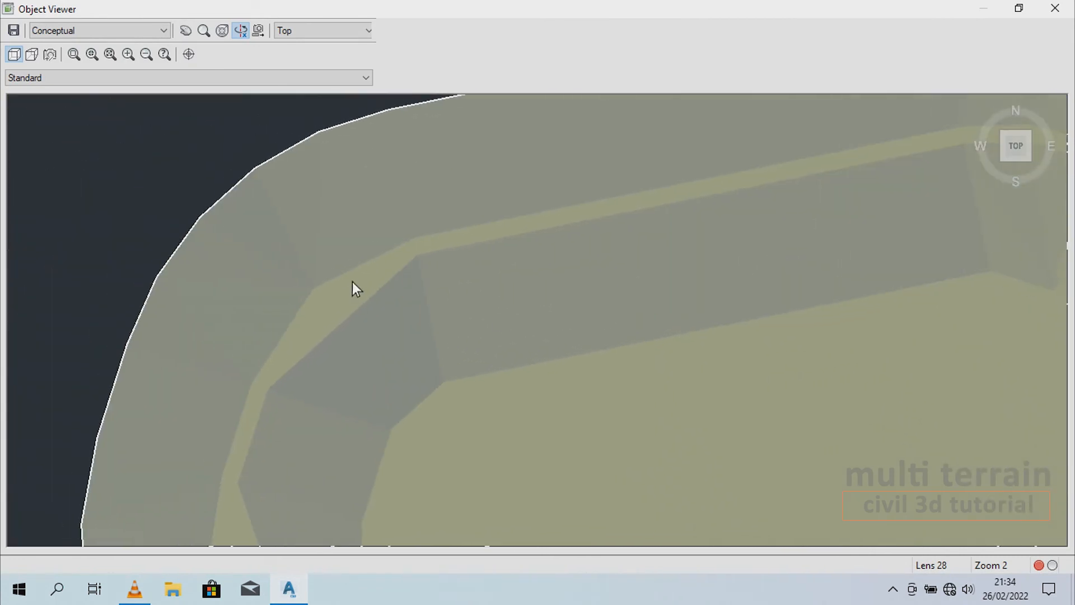
{"action": "scroll", "coordinate": [431, 392], "scroll_direction": "down", "scroll_amount": 5}
{"action": "scroll", "coordinate": [455, 434], "scroll_direction": "up", "scroll_amount": 6}
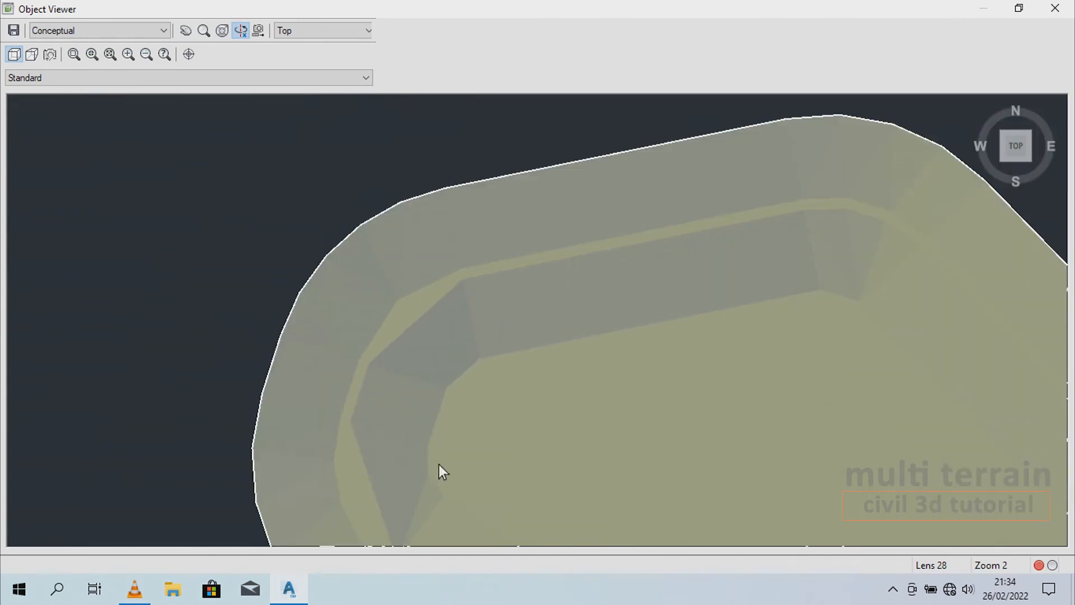
{"action": "middle_click_drag", "start_coordinate": [696, 480], "coordinate": [425, 196]}
{"action": "mouse_move", "coordinate": [713, 388]}
{"action": "middle_mouse_down"}
{"action": "mouse_move", "coordinate": [569, 196]}
{"action": "mouse_move", "coordinate": [552, 132]}
{"action": "middle_mouse_up"}
{"action": "key", "text": "Escape"}
{"action": "key", "text": "Escape"}
- Save the embung drawing
{"action": "scroll", "coordinate": [560, 247], "scroll_direction": "down", "scroll_amount": 3}
{"action": "scroll", "coordinate": [560, 247], "scroll_direction": "down", "scroll_amount": 4}
{"action": "scroll", "coordinate": [622, 204], "scroll_direction": "up", "scroll_amount": 6}
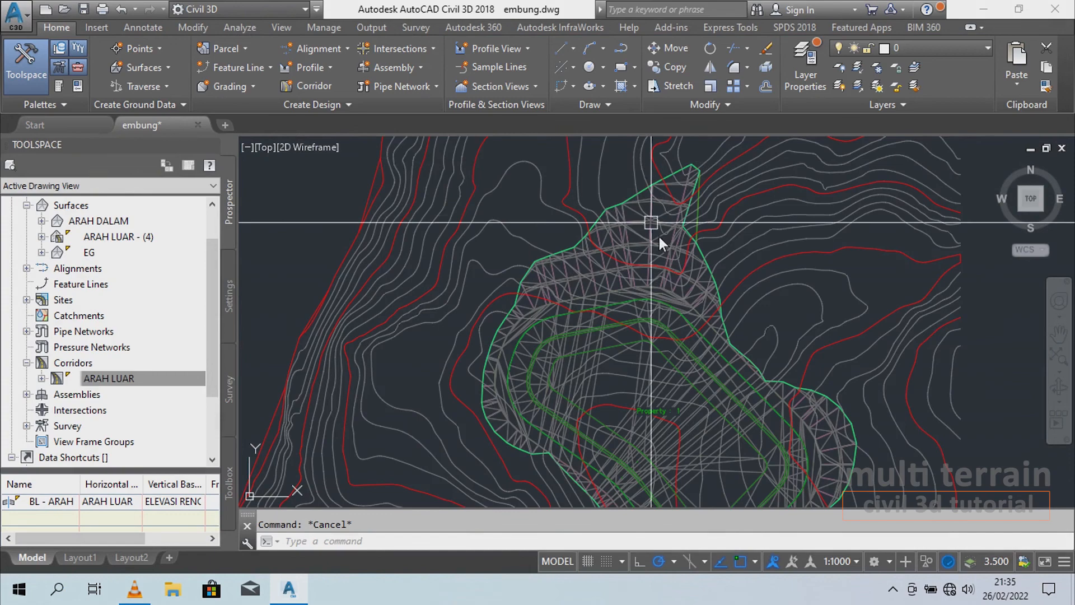
{"action": "scroll", "coordinate": [556, 254], "scroll_direction": "down", "scroll_amount": 3}
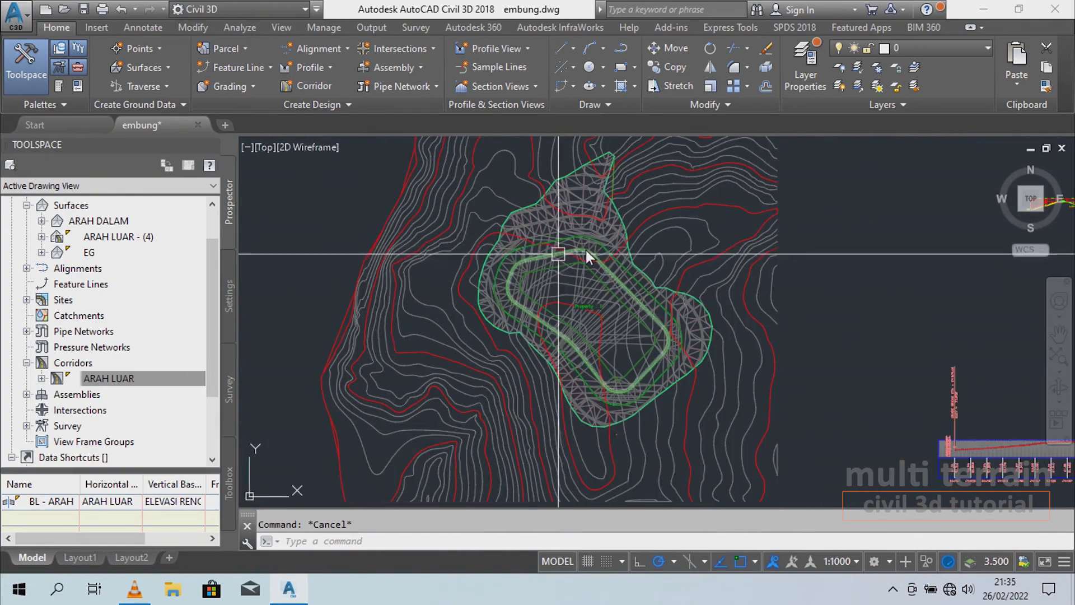
{"action": "key", "text": "ctrl+s"}
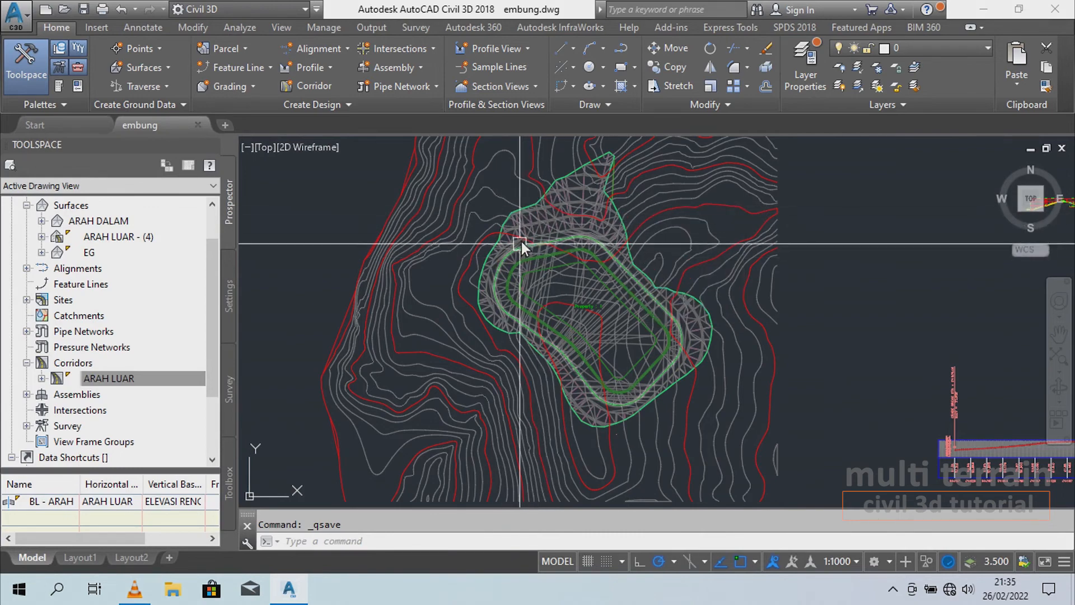
- Create a new TIN surface named FINAL with the default contour style
{"action": "scroll", "coordinate": [529, 210], "scroll_direction": "up", "scroll_amount": 2}
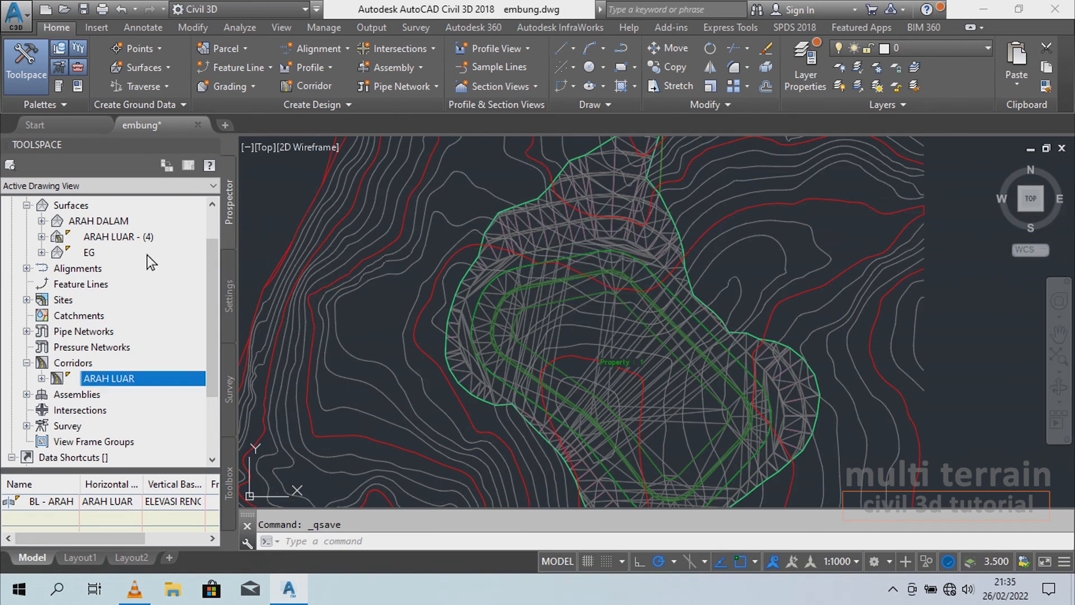
{"action": "scroll", "coordinate": [71, 224], "scroll_direction": "up", "scroll_amount": 1}
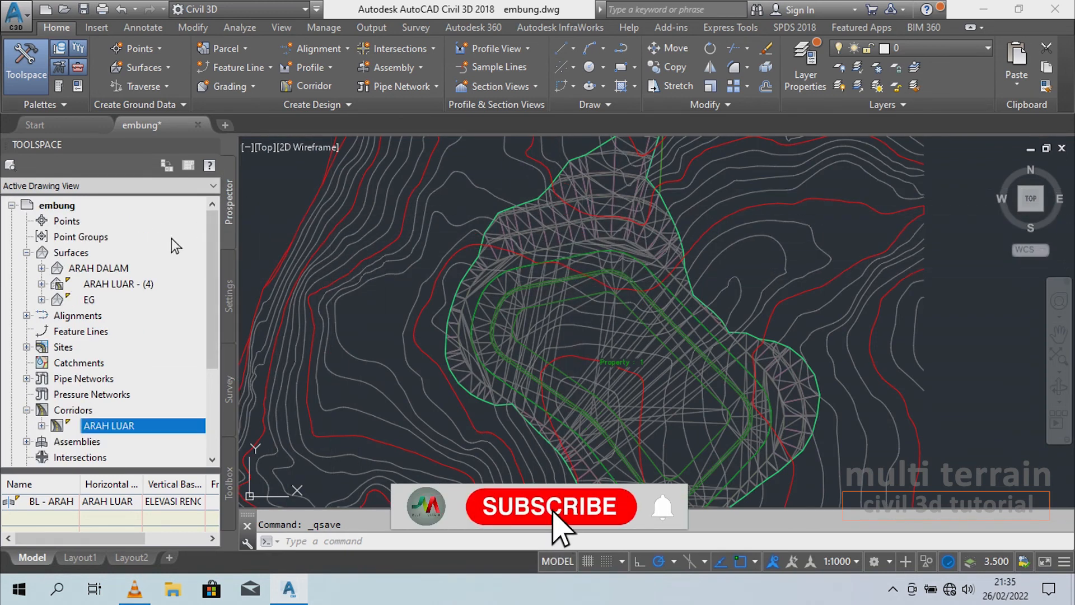
{"action": "left_click", "coordinate": [65, 254]}
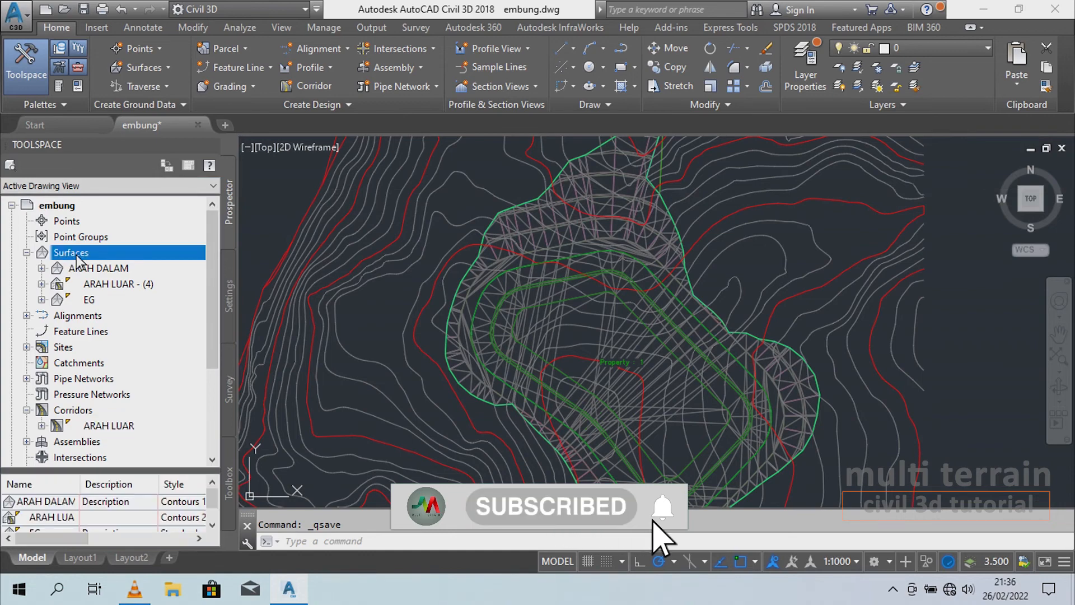
{"action": "right_click", "coordinate": [72, 253]}
{"action": "left_click", "coordinate": [131, 265]}
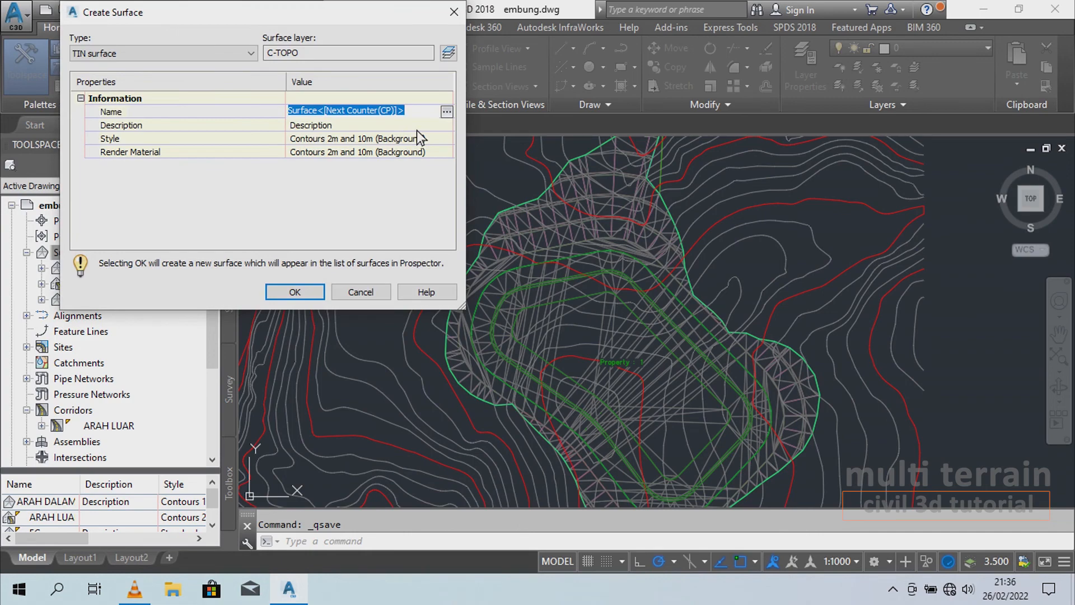
{"action": "type", "text": "FINAL"}
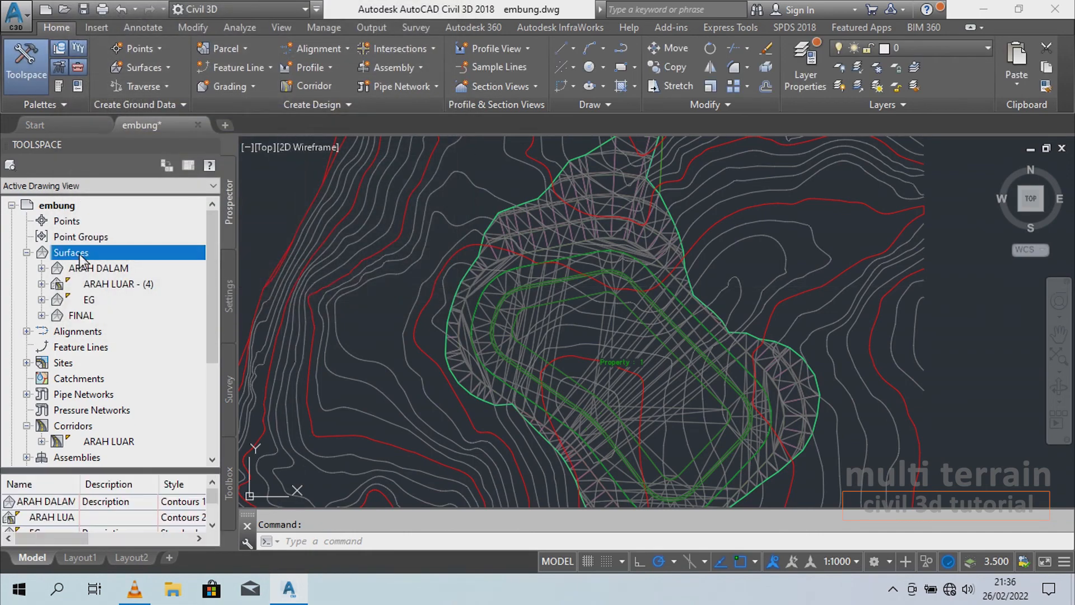
- Paste the ARAH DALAM and ARAH LUAR - (4) surfaces into the FINAL surface as definition edits
{"action": "left_click", "coordinate": [42, 315]}
{"action": "scroll", "coordinate": [88, 292], "scroll_direction": "down", "scroll_amount": 1}
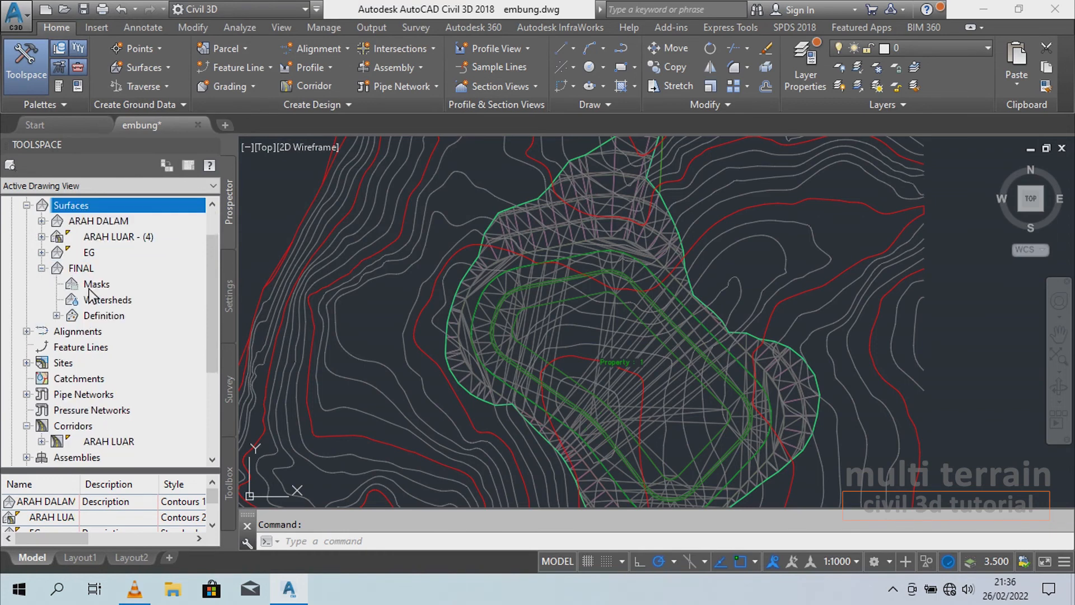
{"action": "left_click", "coordinate": [57, 316]}
{"action": "scroll", "coordinate": [108, 288], "scroll_direction": "down", "scroll_amount": 1}
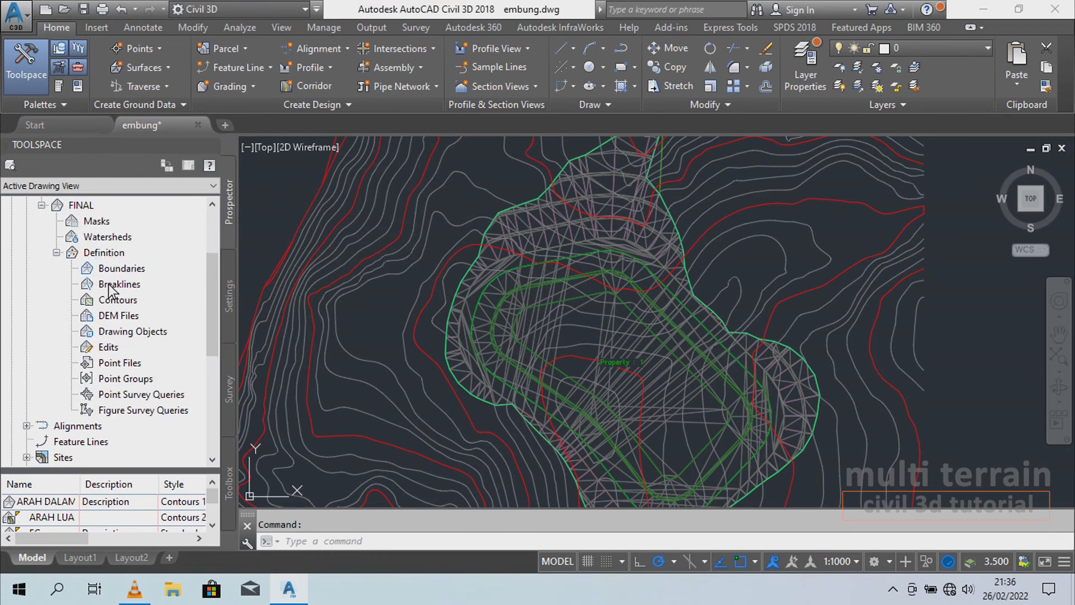
{"action": "left_click", "coordinate": [108, 348]}
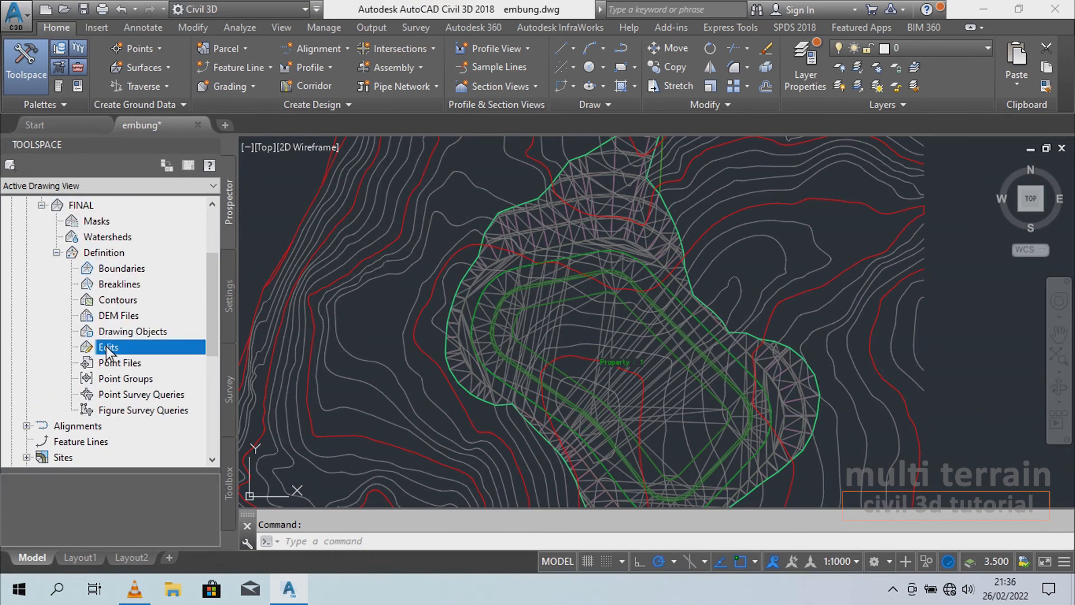
{"action": "right_click", "coordinate": [108, 348]}
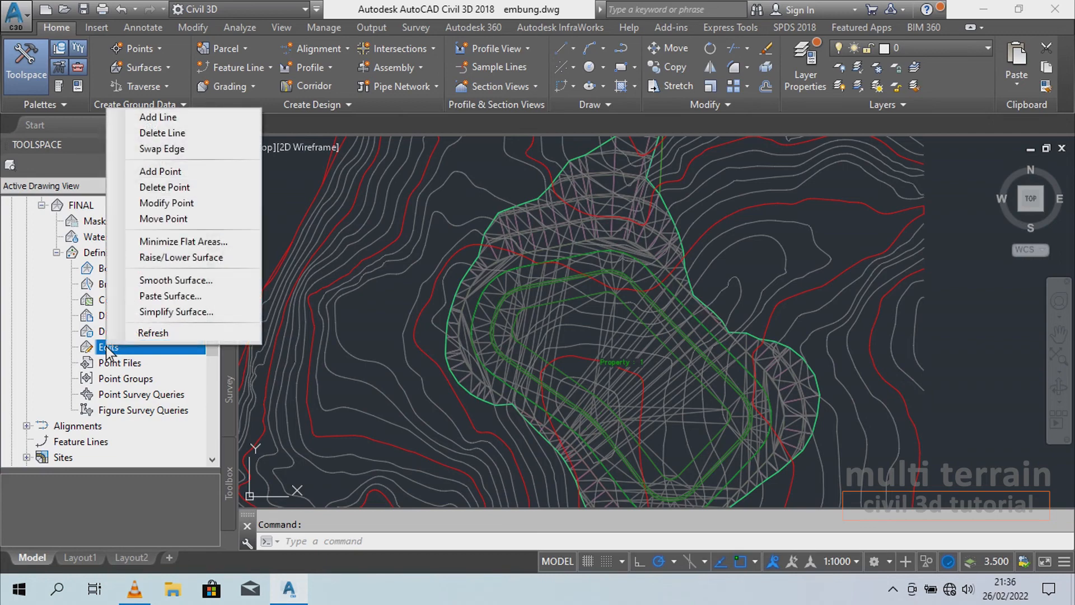
{"action": "left_click", "coordinate": [198, 297]}
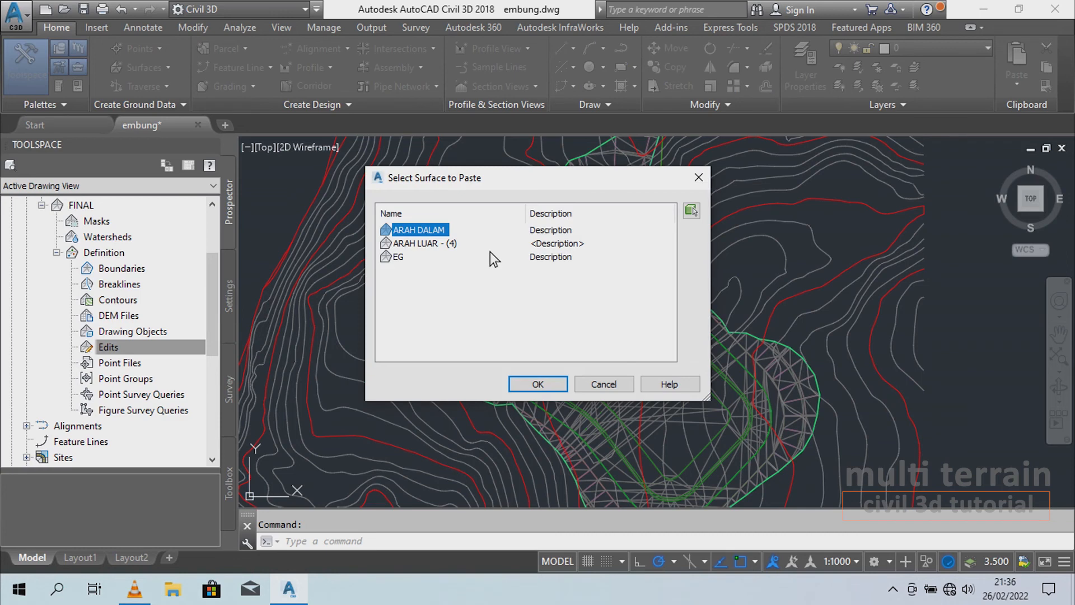
{"action": "left_click", "coordinate": [425, 243], "text": "shift"}
{"action": "left_click", "coordinate": [541, 380]}
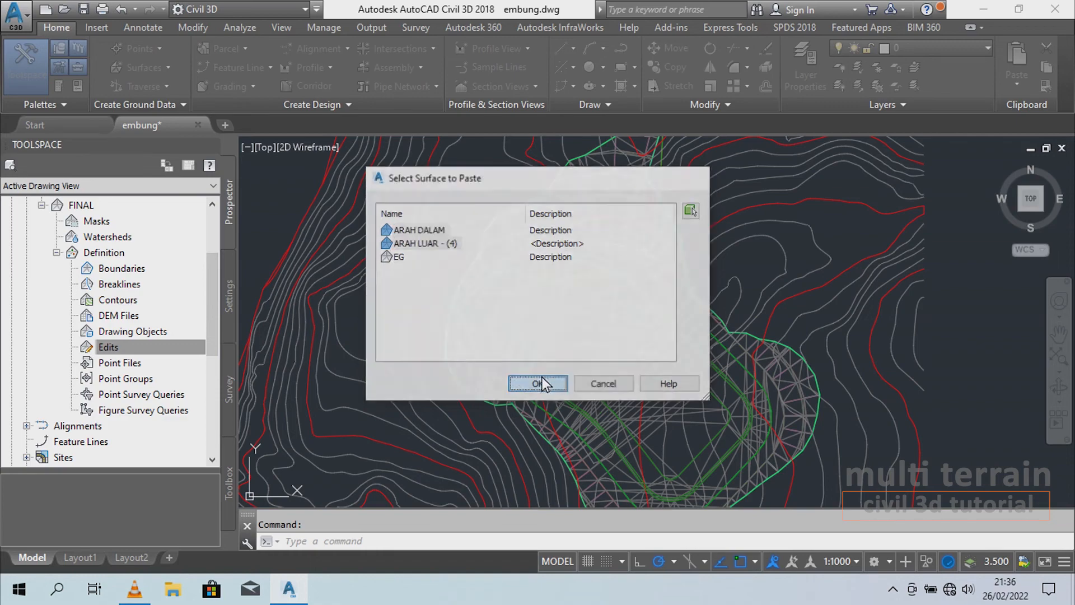
- Select the FINAL surface and check it in the Object Viewer, orbiting to an oblique 3D view
{"action": "left_click", "coordinate": [115, 251]}
{"action": "right_click", "coordinate": [115, 251]}
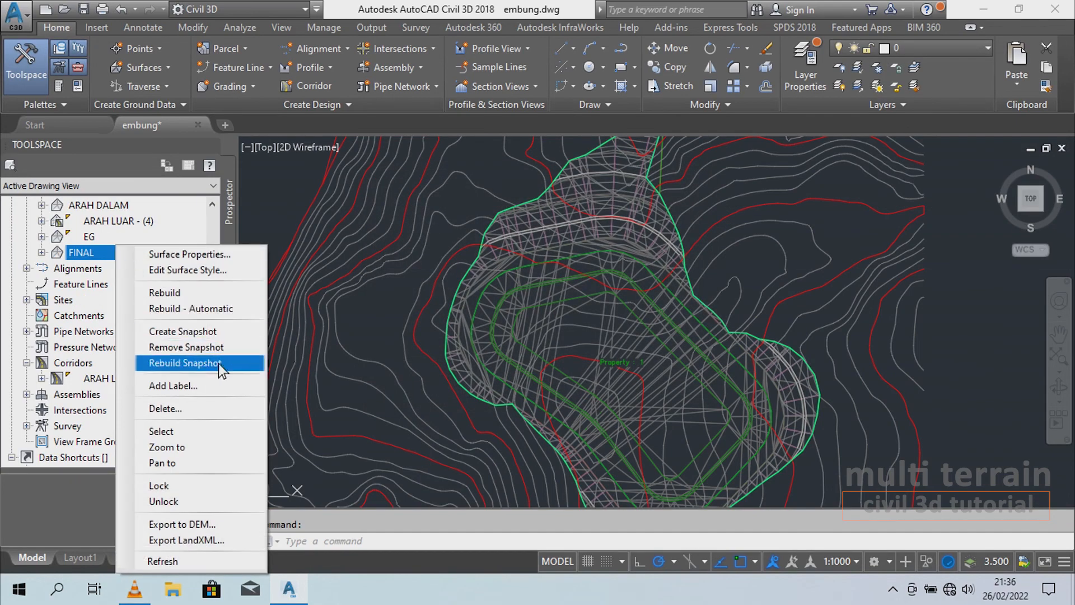
{"action": "left_click", "coordinate": [197, 434]}
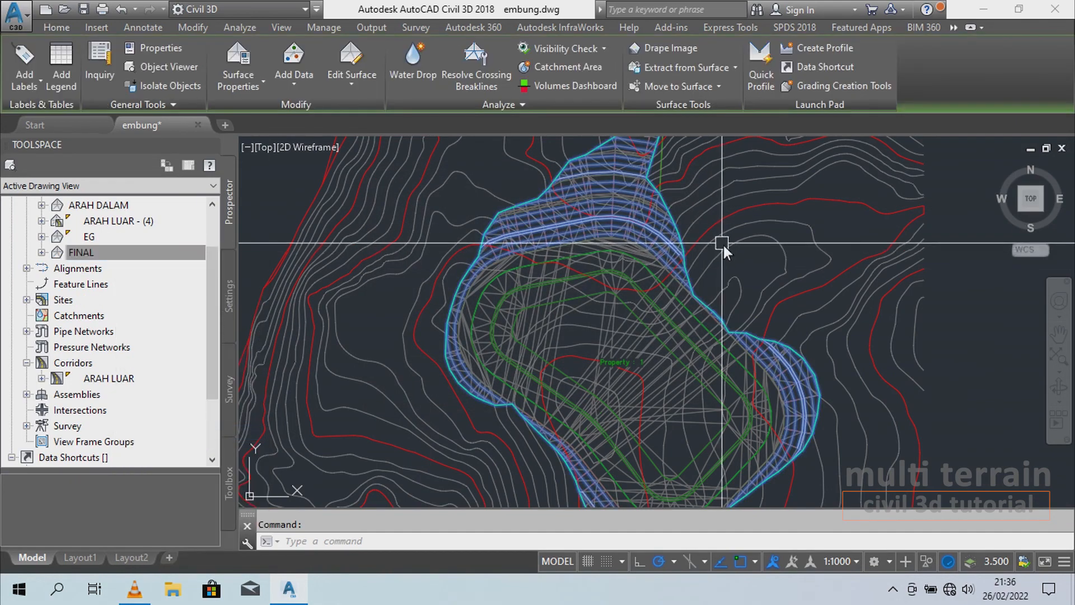
{"action": "right_click", "coordinate": [736, 253]}
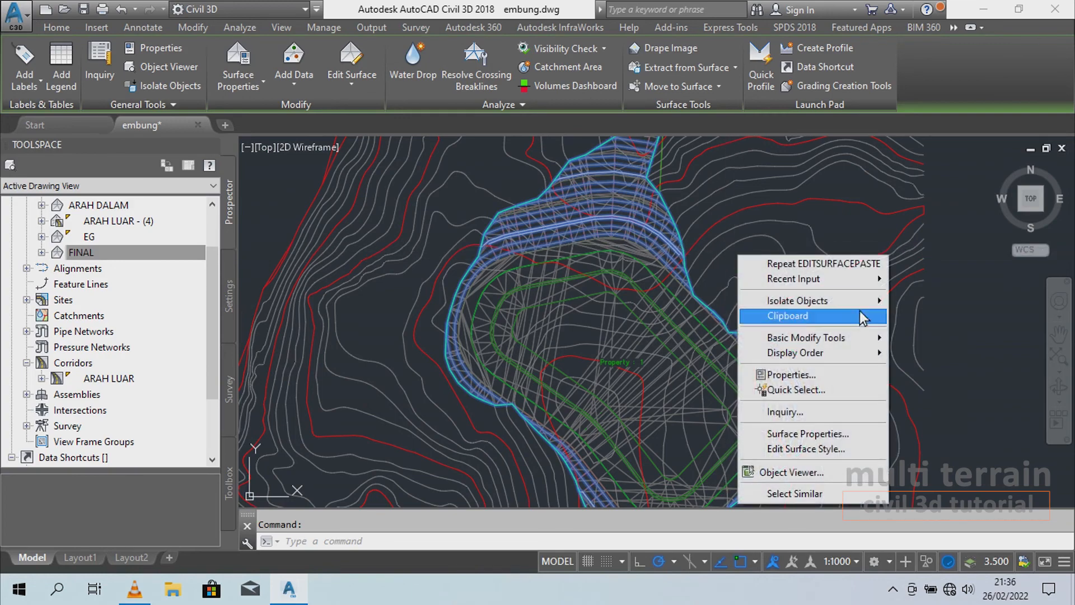
{"action": "left_click", "coordinate": [822, 473]}
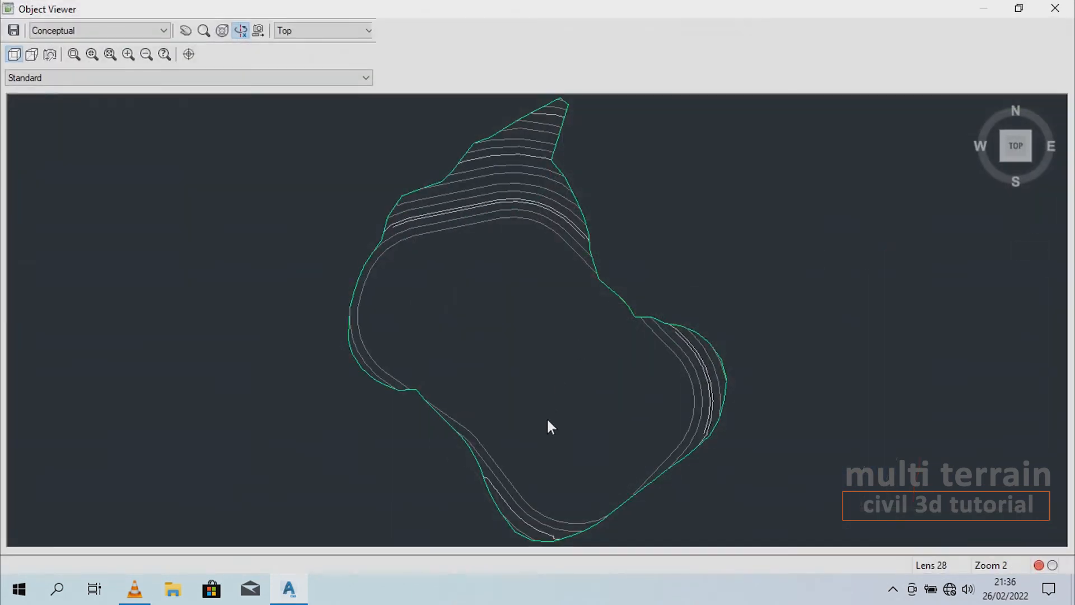
{"action": "left_click_drag", "start_coordinate": [547, 426], "coordinate": [559, 283]}
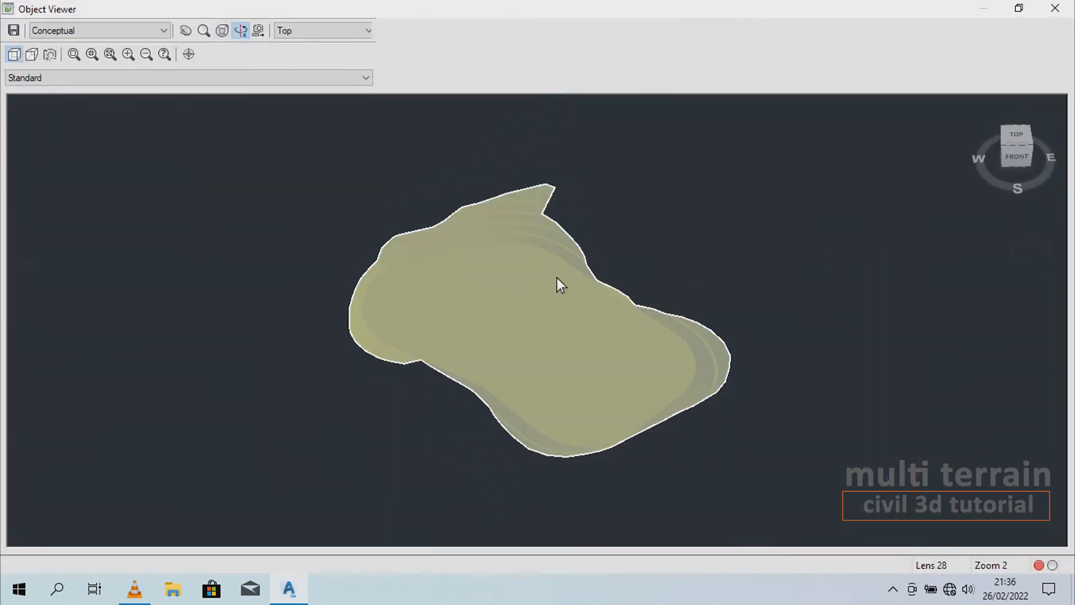
{"action": "mouse_move", "coordinate": [614, 363]}
{"action": "left_mouse_down"}
{"action": "mouse_move", "coordinate": [490, 339]}
{"action": "mouse_move", "coordinate": [683, 353]}
{"action": "mouse_move", "coordinate": [547, 367]}
{"action": "left_mouse_up"}
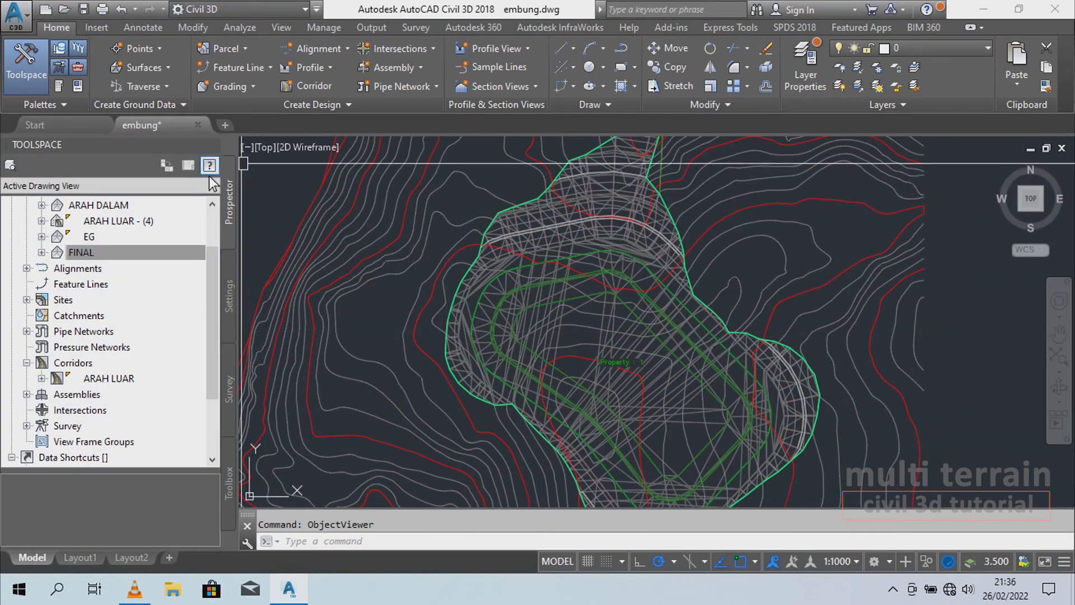
- In the FINAL surface's definition, move the ARAH LUAR - (4) paste operation above ARAH DALAM and rebuild the surface
{"action": "left_click", "coordinate": [84, 253]}
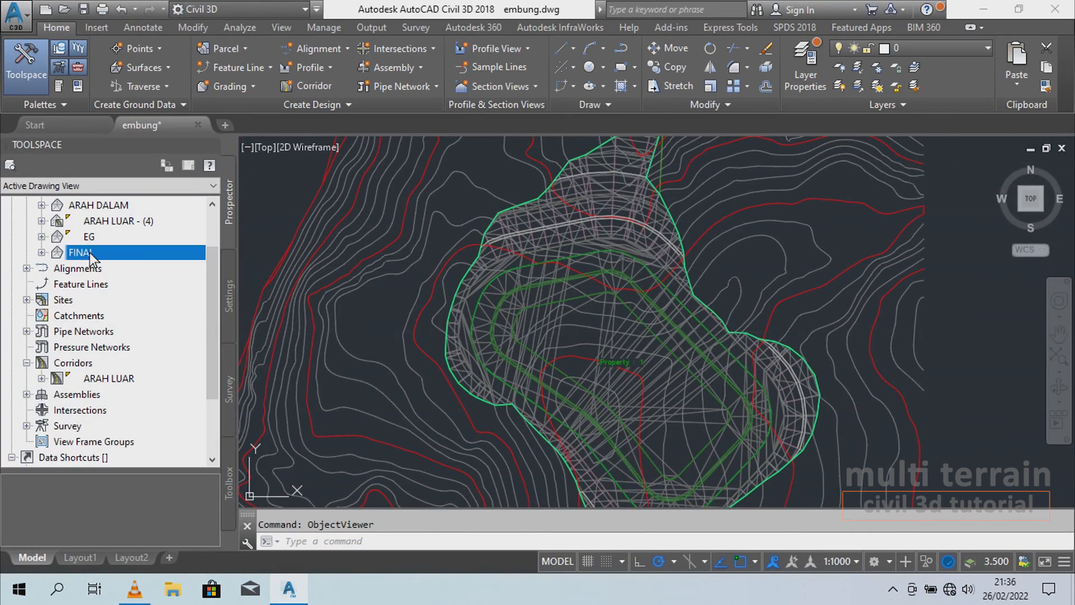
{"action": "right_click", "coordinate": [90, 254]}
{"action": "left_click", "coordinate": [161, 258]}
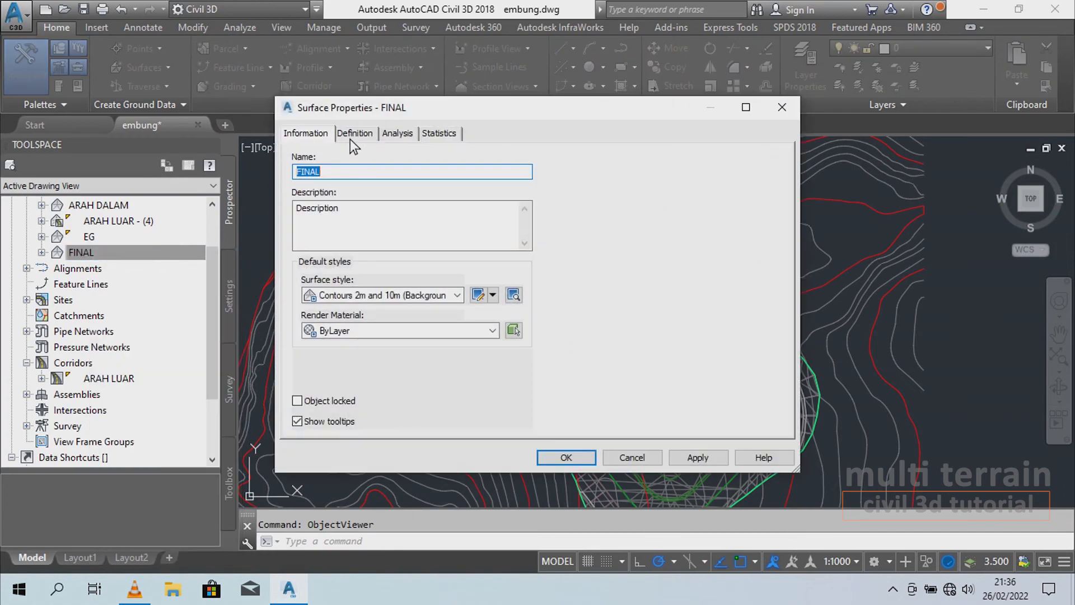
{"action": "left_click", "coordinate": [353, 134]}
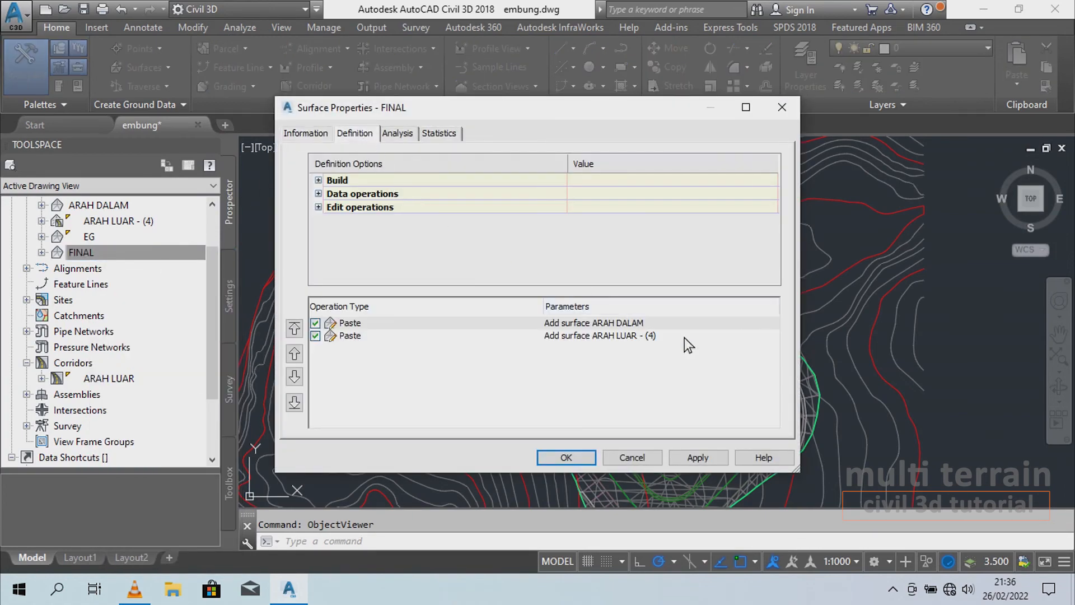
{"action": "left_click", "coordinate": [617, 337]}
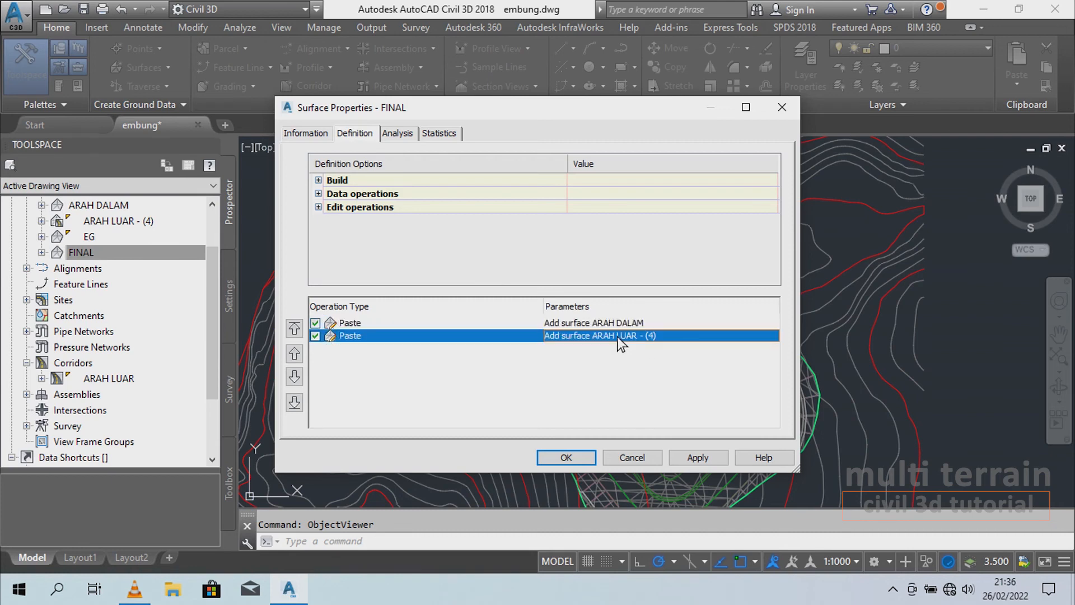
{"action": "left_click", "coordinate": [295, 353]}
{"action": "left_click", "coordinate": [573, 458]}
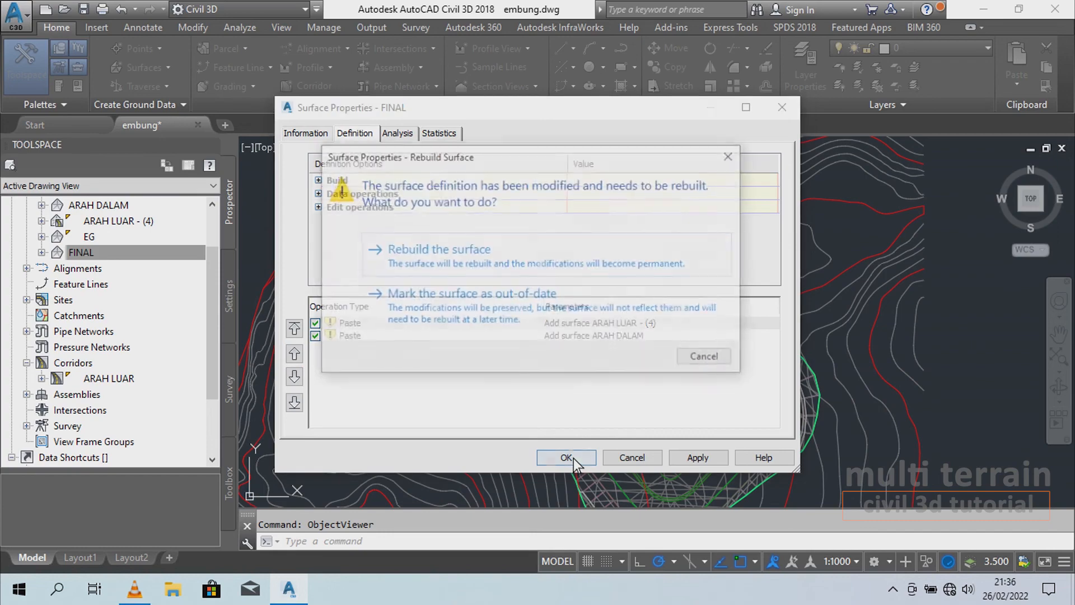
{"action": "left_click", "coordinate": [507, 252]}
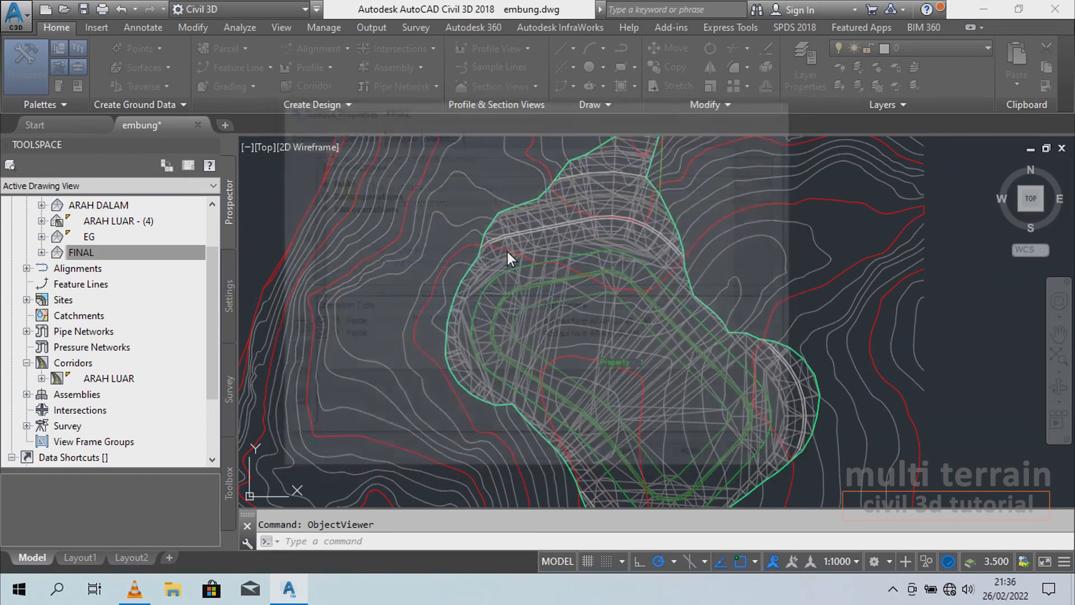
- Select the rebuilt FINAL surface and examine its embankment and inner slopes in the Object Viewer from several oblique 3D angles
{"action": "left_click", "coordinate": [134, 252]}
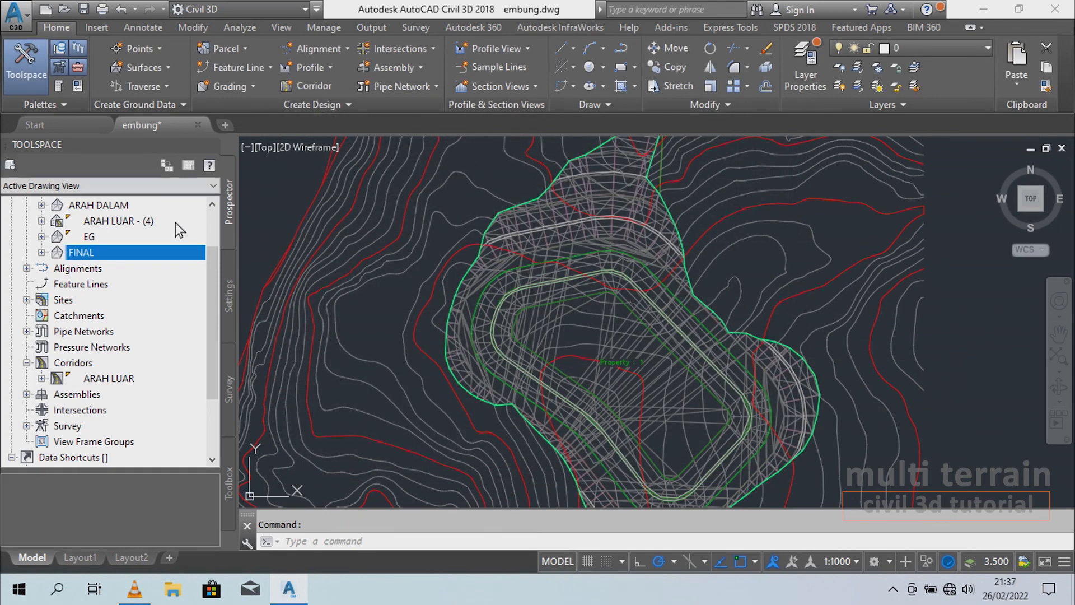
{"action": "right_click", "coordinate": [133, 254]}
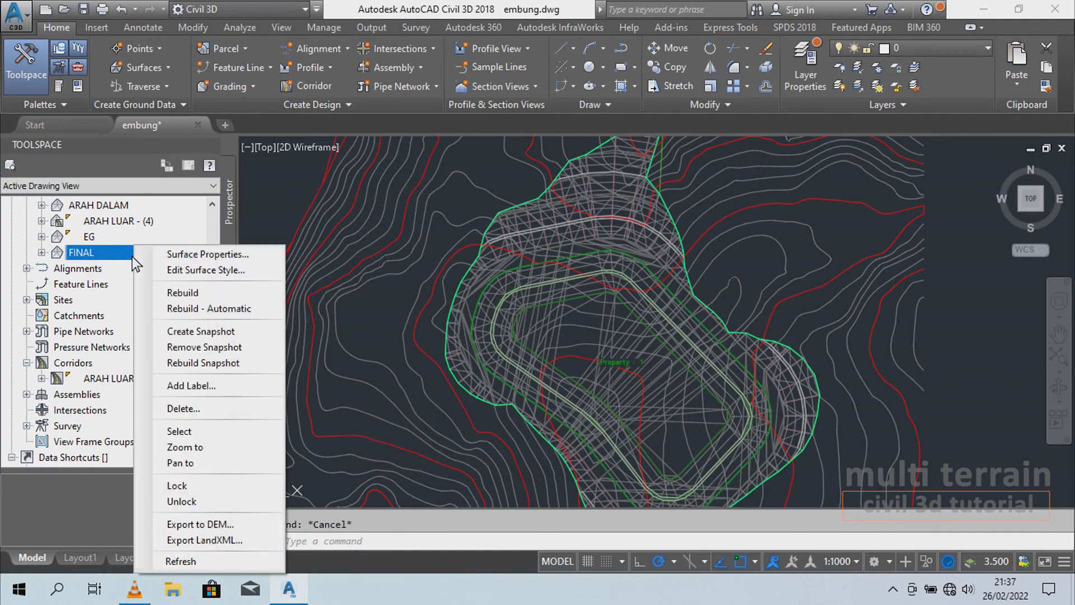
{"action": "left_click", "coordinate": [217, 430]}
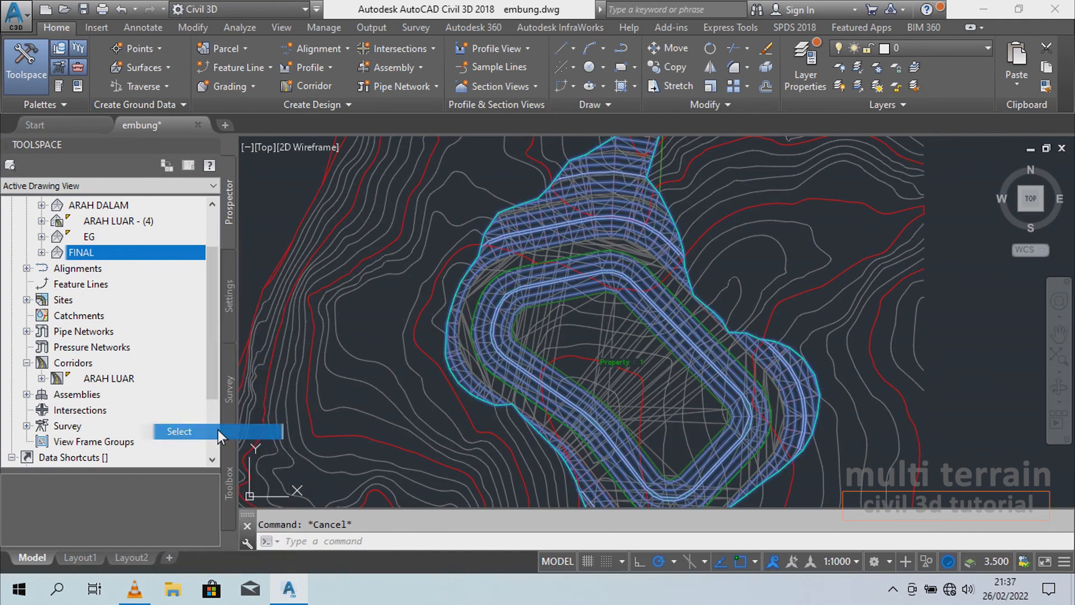
{"action": "right_click", "coordinate": [752, 257]}
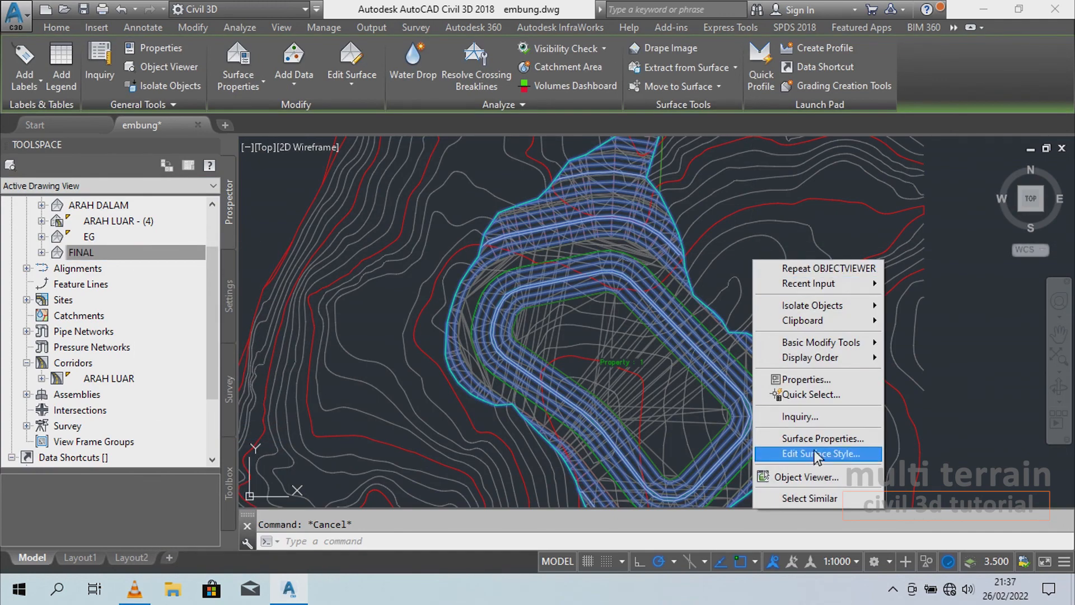
{"action": "left_click", "coordinate": [852, 479]}
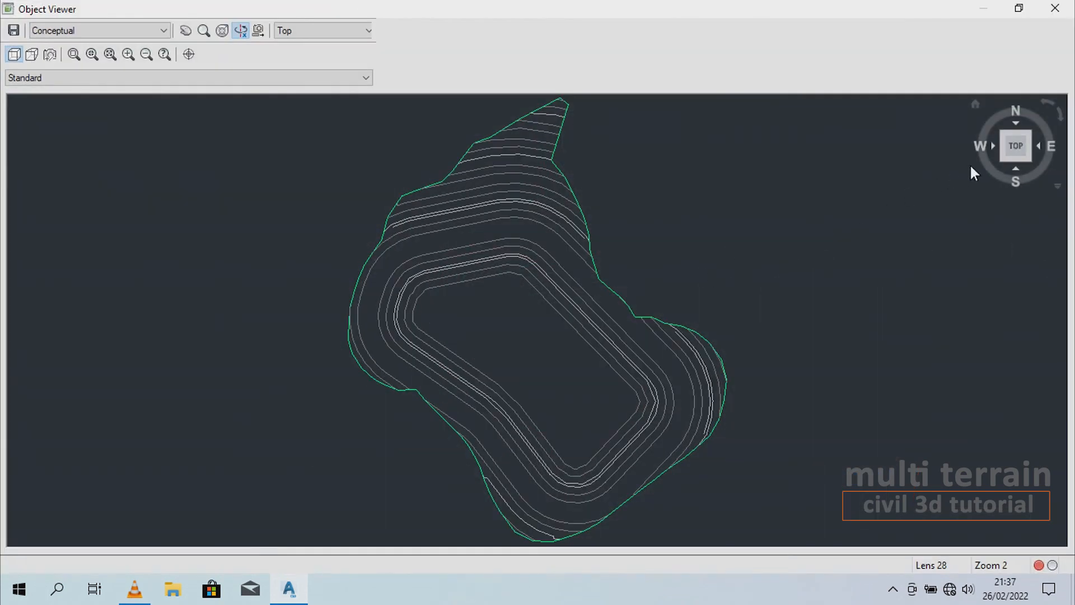
{"action": "left_click", "coordinate": [1001, 161]}
{"action": "scroll", "coordinate": [549, 288], "scroll_direction": "up", "scroll_amount": 4}
{"action": "left_click_drag", "start_coordinate": [480, 412], "coordinate": [348, 315]}
{"action": "left_click_drag", "start_coordinate": [266, 339], "coordinate": [584, 297]}
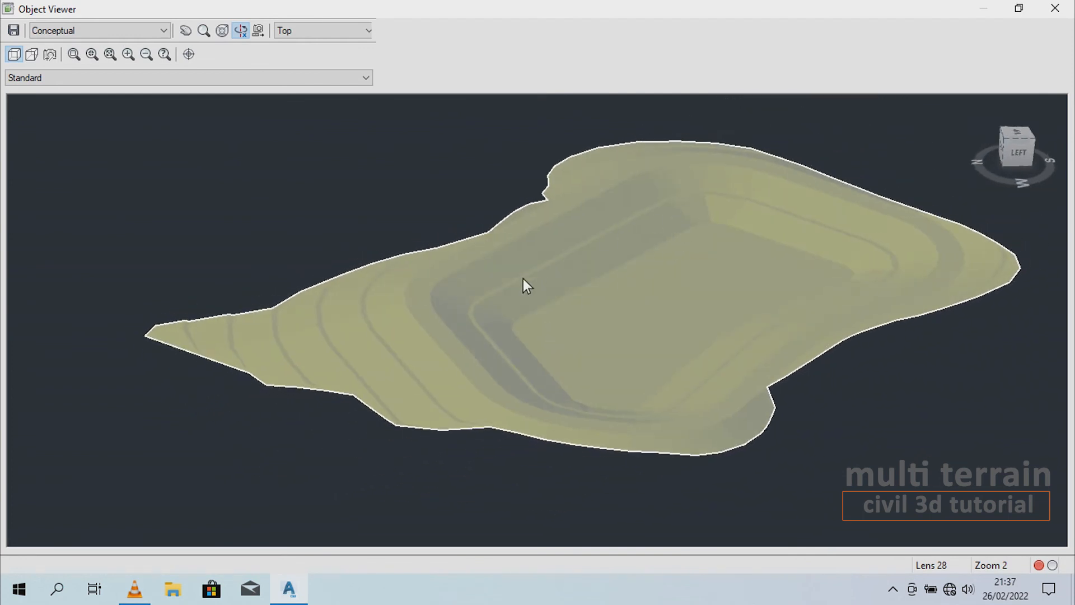
{"action": "left_click_drag", "start_coordinate": [557, 364], "coordinate": [605, 319]}
{"action": "left_click", "coordinate": [1008, 137]}
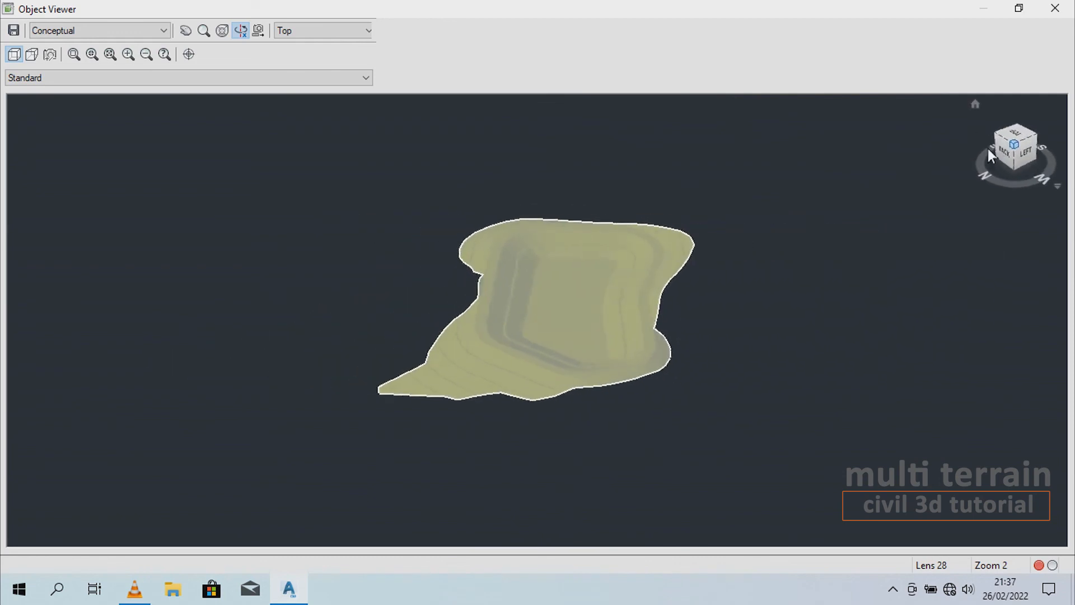
{"action": "mouse_move", "coordinate": [343, 233]}
{"action": "left_mouse_down"}
{"action": "mouse_move", "coordinate": [400, 199]}
{"action": "mouse_move", "coordinate": [516, 277]}
{"action": "mouse_move", "coordinate": [509, 247]}
{"action": "left_mouse_up"}
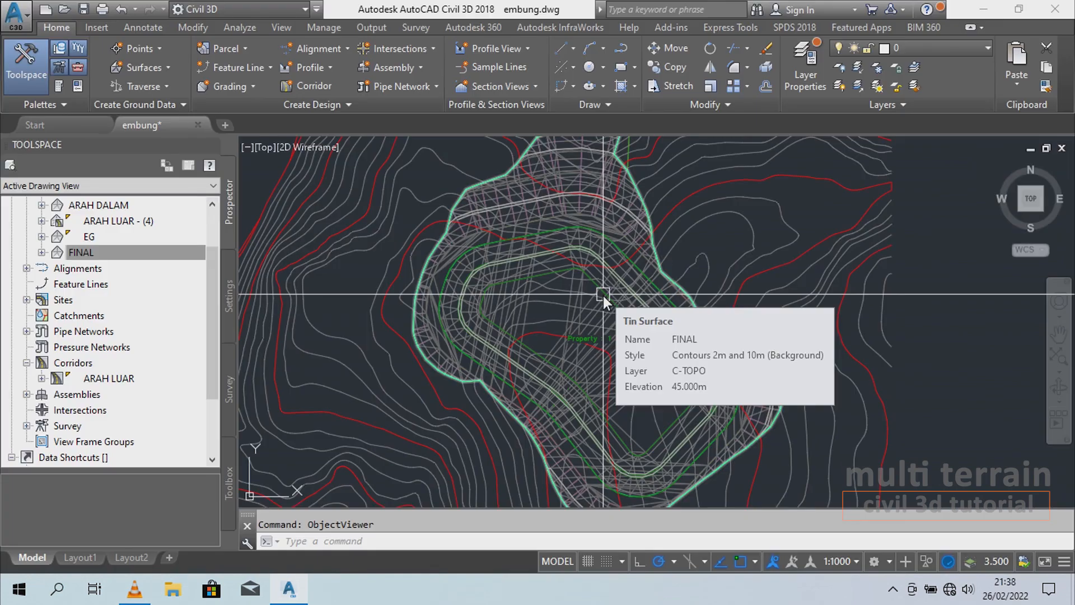
{"action": "scroll", "coordinate": [462, 324], "scroll_direction": "down", "scroll_amount": 2}
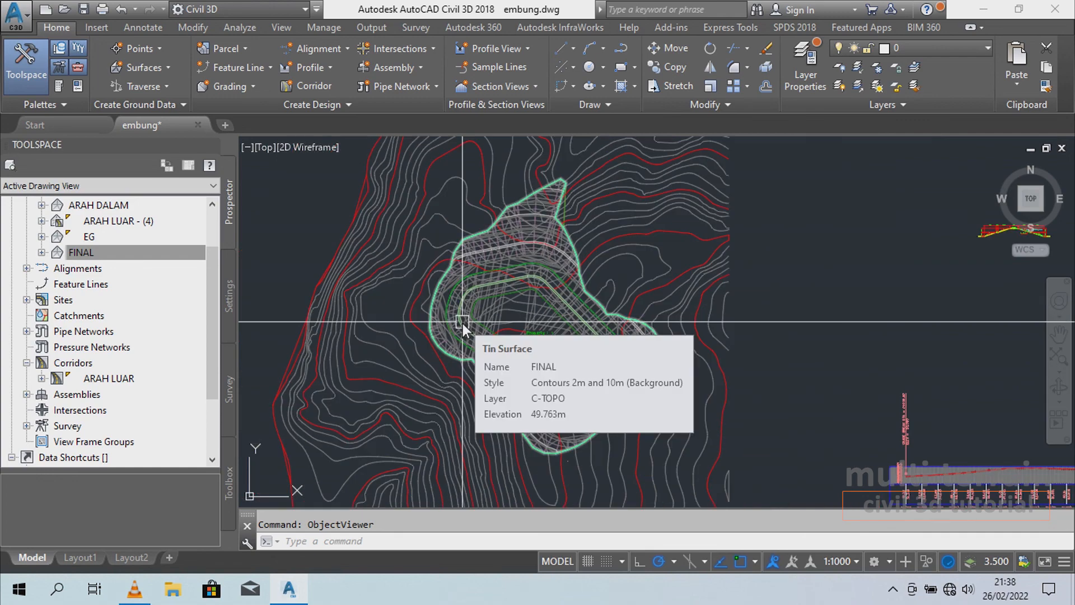